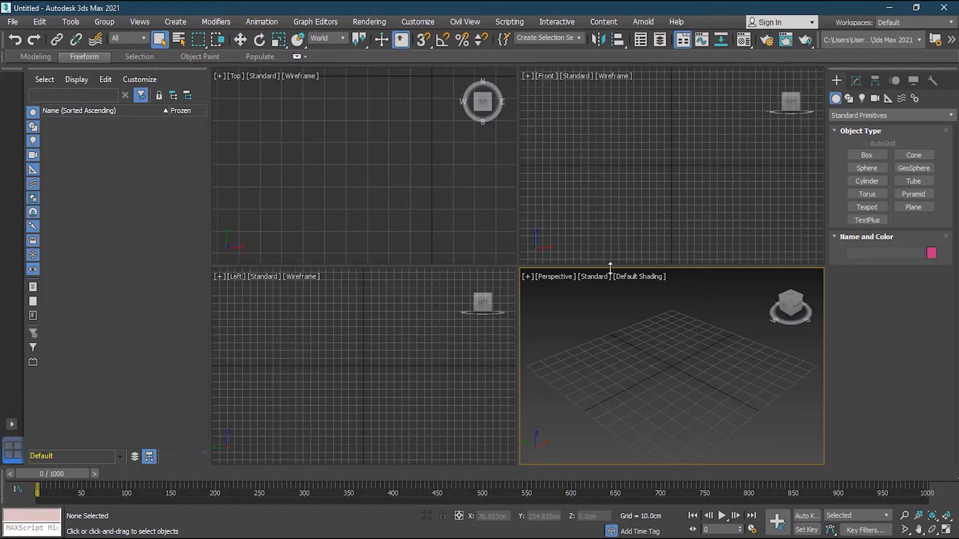
Create a plane about 189 cm long and 146 cm wide in the Front viewport.
left_click(914, 206)
middle_click_drag(681, 129, 674, 208)
left_click_drag(583, 103, 694, 253)
Move the plane to the middle of the grid, setting its X and Y position to 0.
key("w")
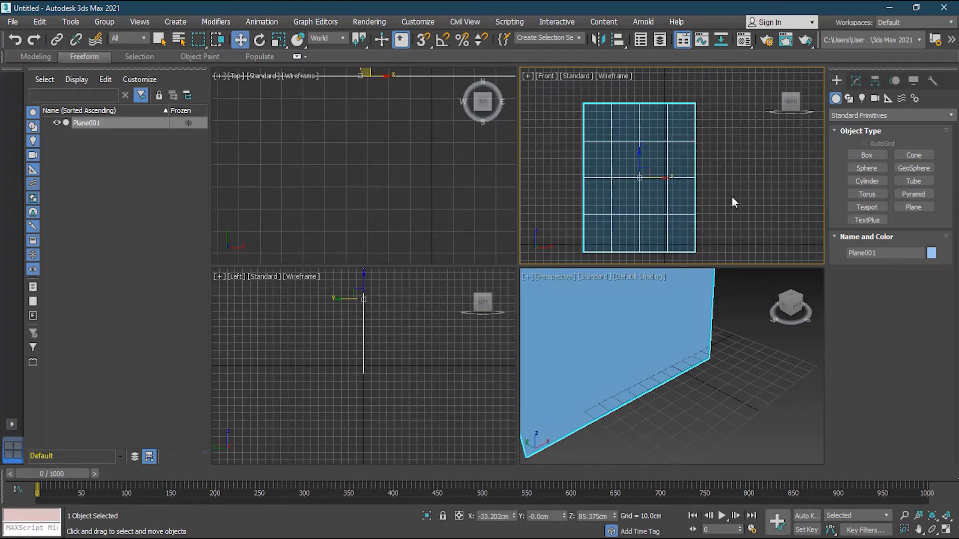
left_click_drag(648, 170, 673, 162)
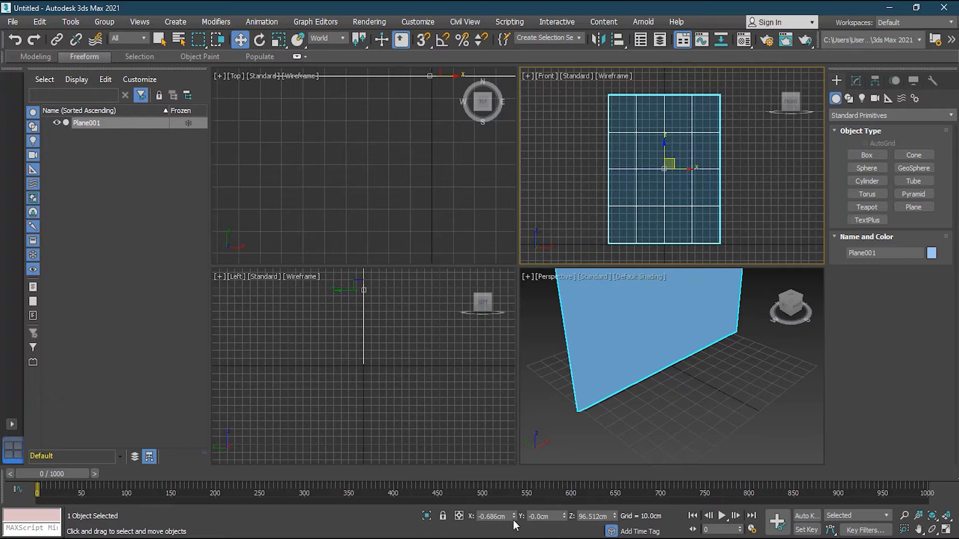
left_click_drag(502, 517, 483, 516)
type("0")
left_click_drag(557, 517, 527, 517)
type("0")
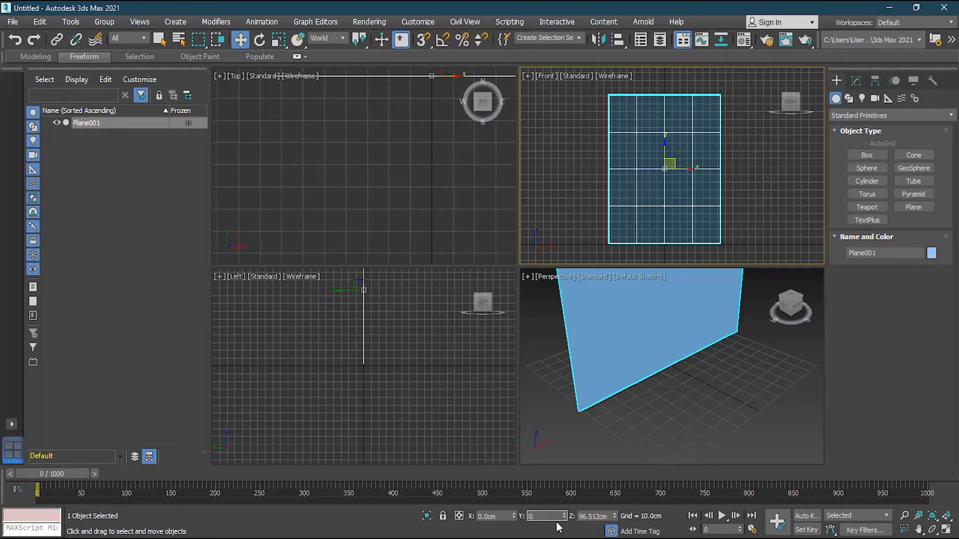
key("Return")
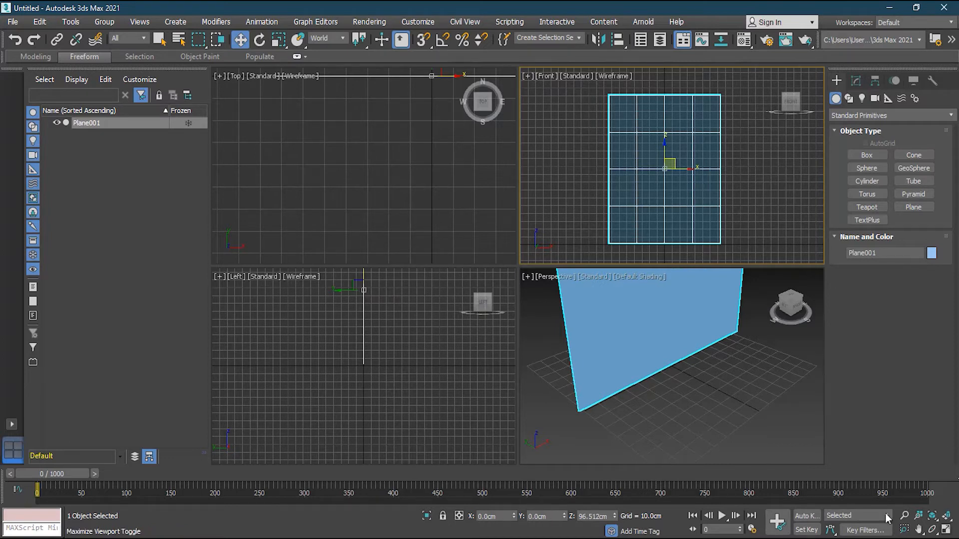
Maximize the Perspective viewport and show the whole plane from nearly straight ahead.
left_click(801, 421)
left_click(945, 529)
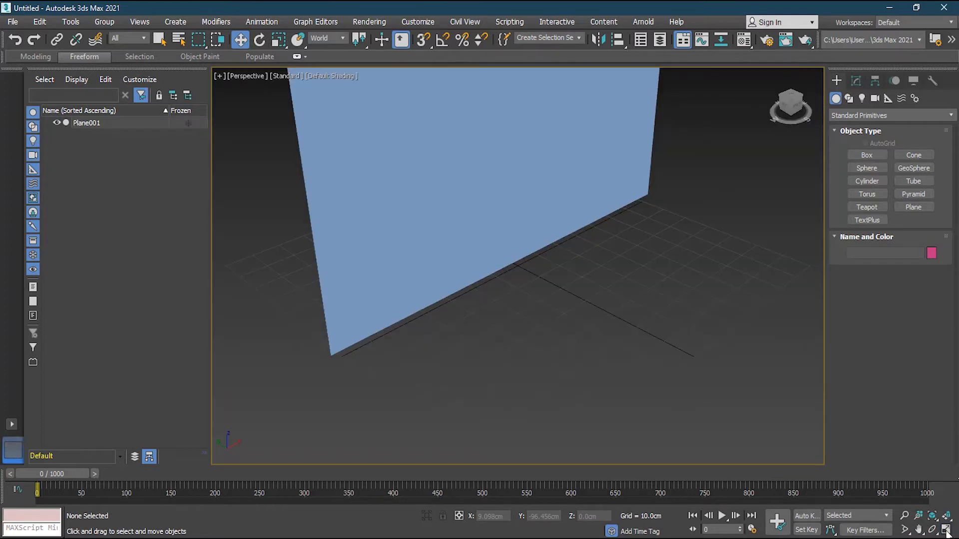
scroll(588, 247, "down", 5)
middle_click_drag(609, 237, 520, 344, "alt")
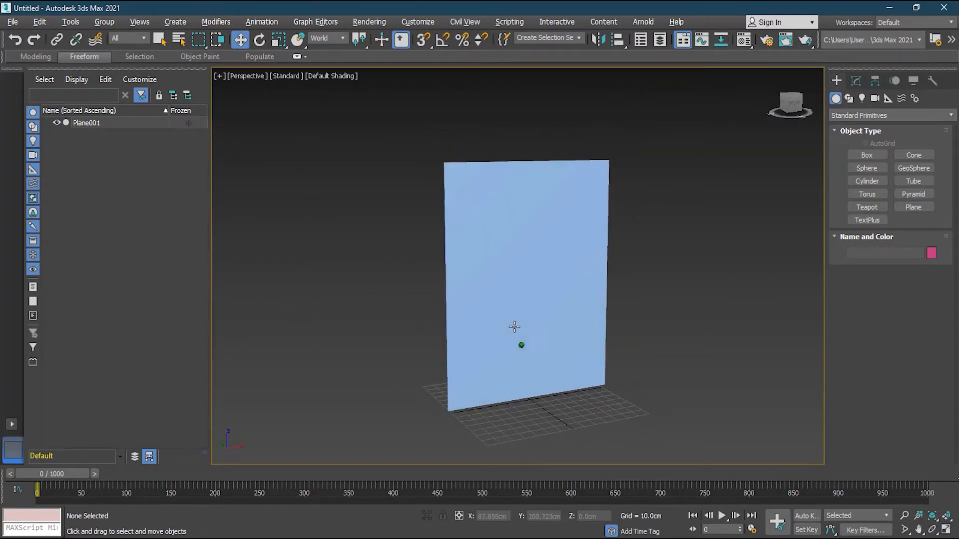
Reduce the plane's length and width segments to their minimum, then deselect the plane.
left_click(548, 310)
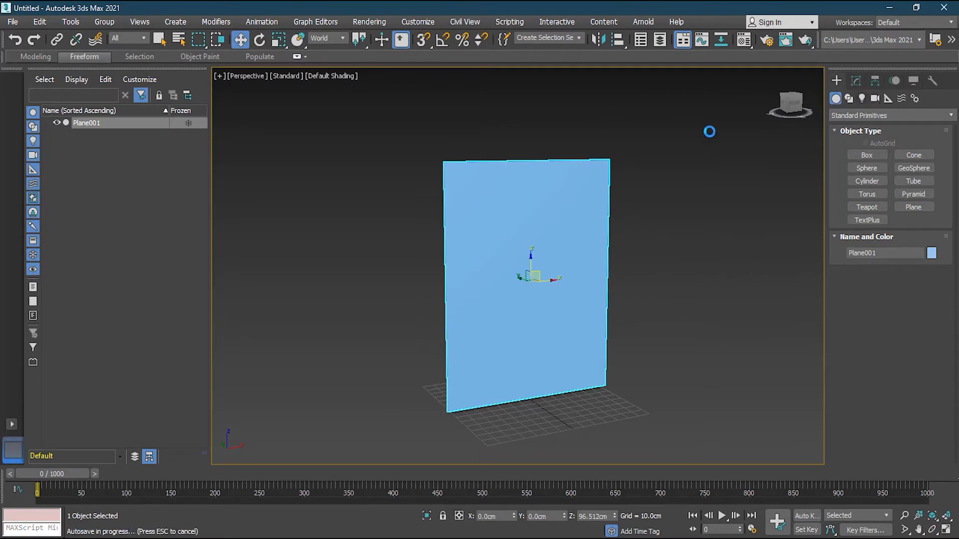
left_click(582, 142)
left_click(856, 81)
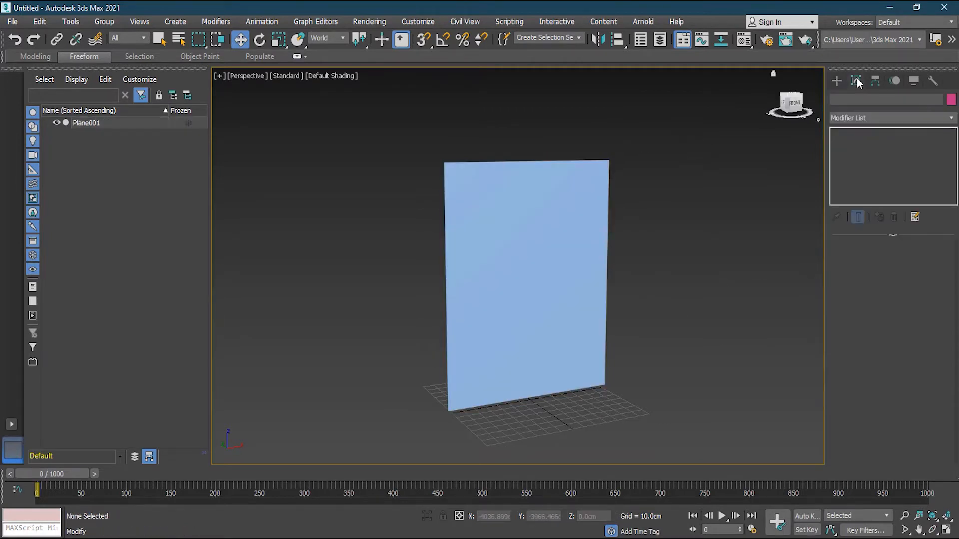
left_click(554, 240)
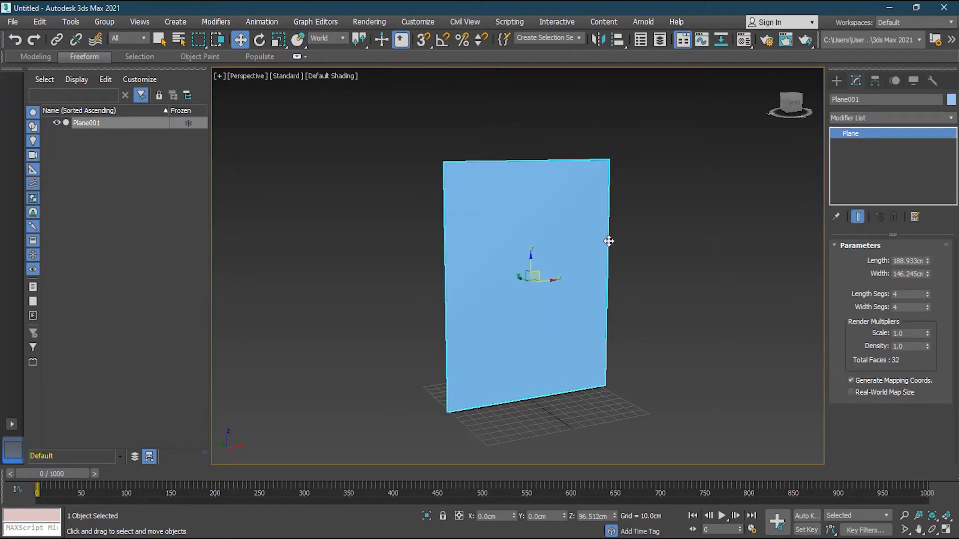
right_click(928, 294)
right_click(927, 307)
left_click(694, 249)
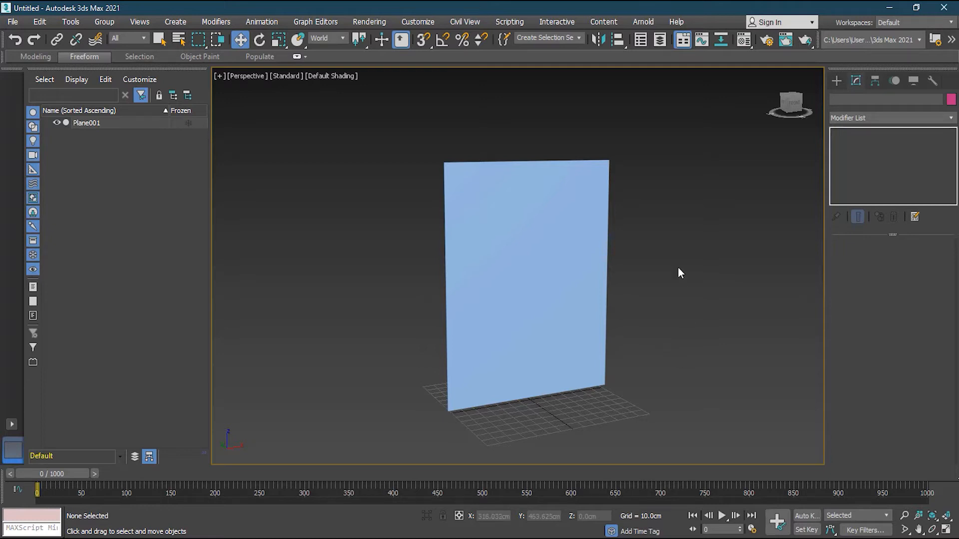
Open the Material Editor, switch it to Slate mode and enlarge its window.
key("m")
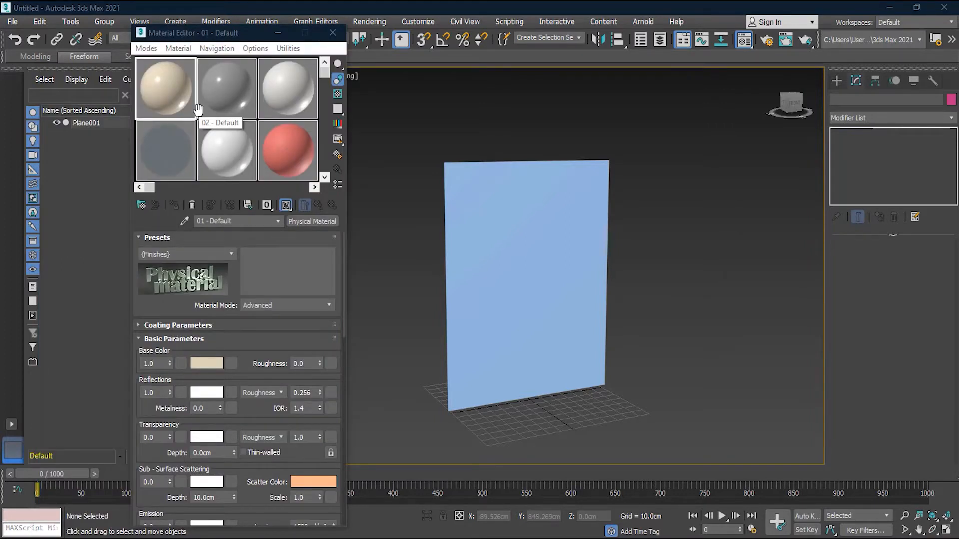
left_click(153, 53)
left_click(152, 49)
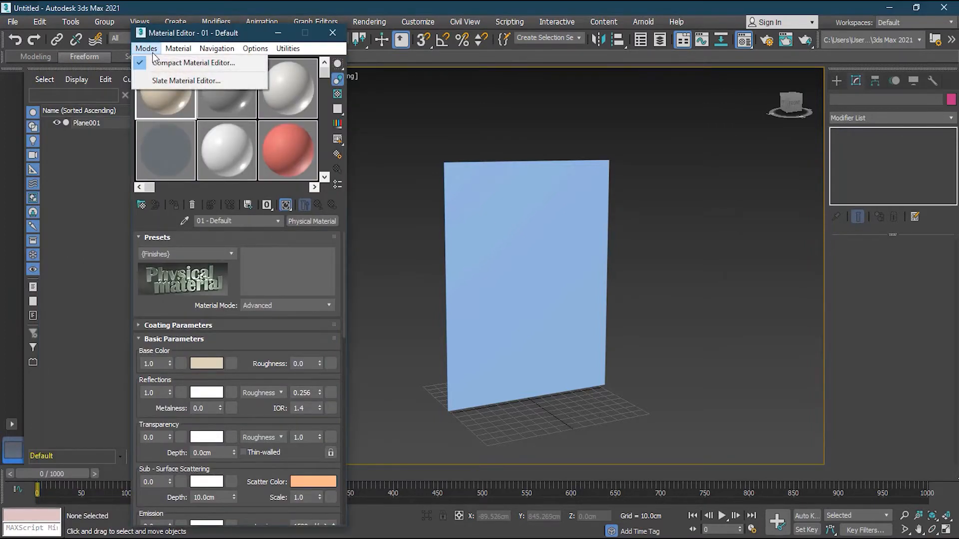
left_click(212, 82)
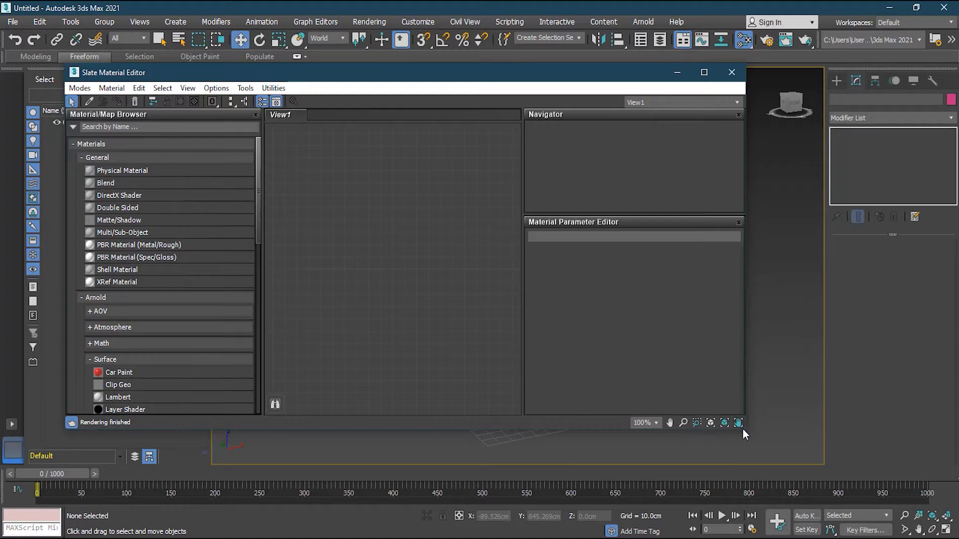
left_click_drag(745, 430, 822, 500)
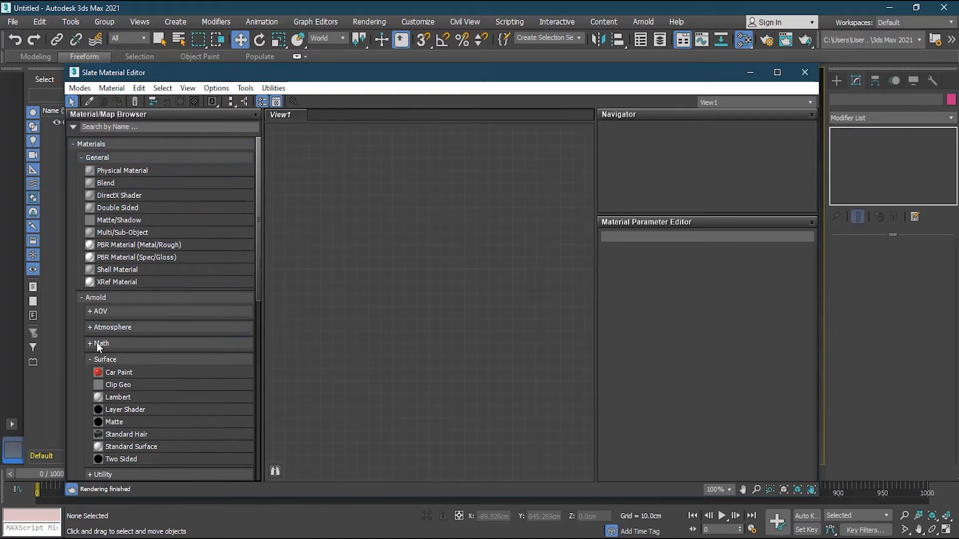
Collapse the Materials group with its General and Arnold categories, and the Sample Slots group, in the Material/Map Browser.
left_click(105, 160)
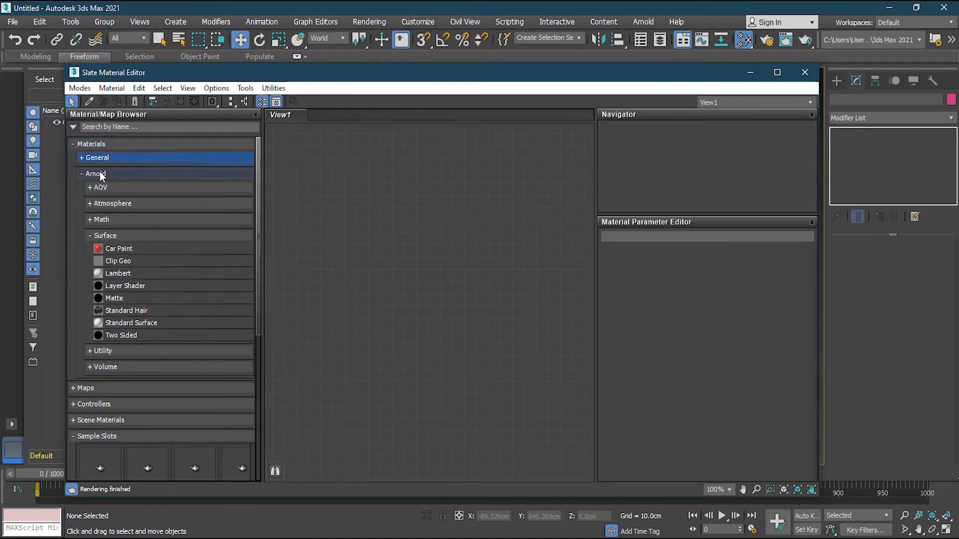
left_click(100, 174)
left_click(91, 145)
left_click(98, 209)
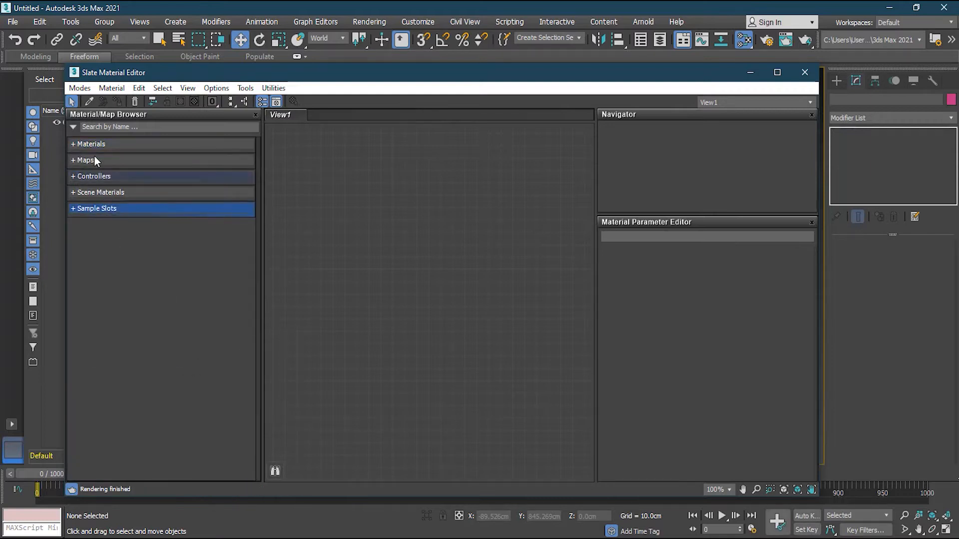
Examine the General and Arnold categories of the Materials group, collapsing the group when finished.
left_click(108, 143)
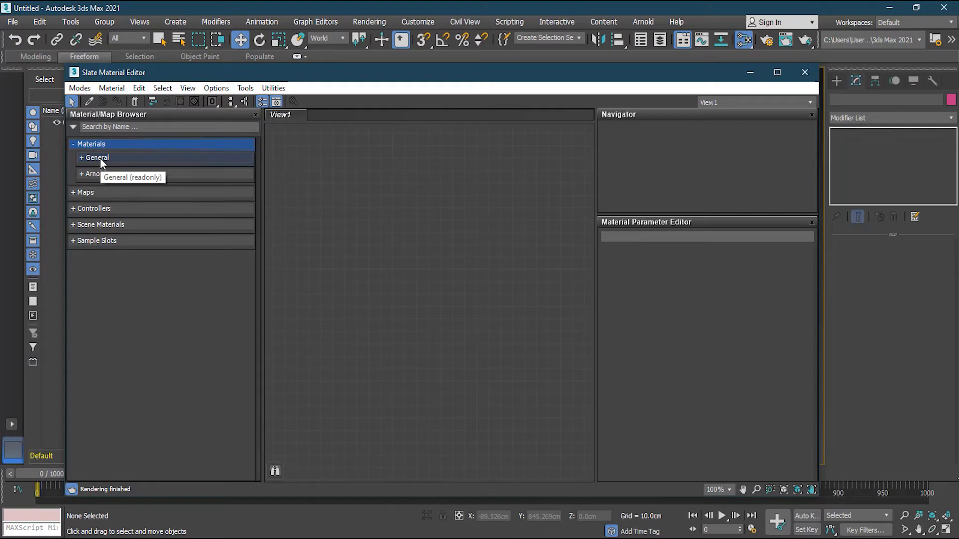
left_click(98, 158)
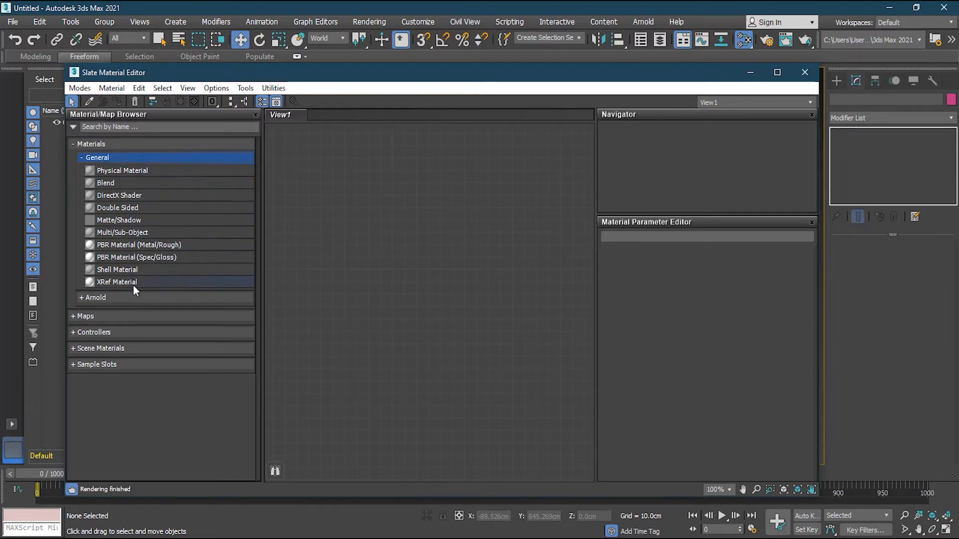
left_click(101, 160)
left_click(102, 175)
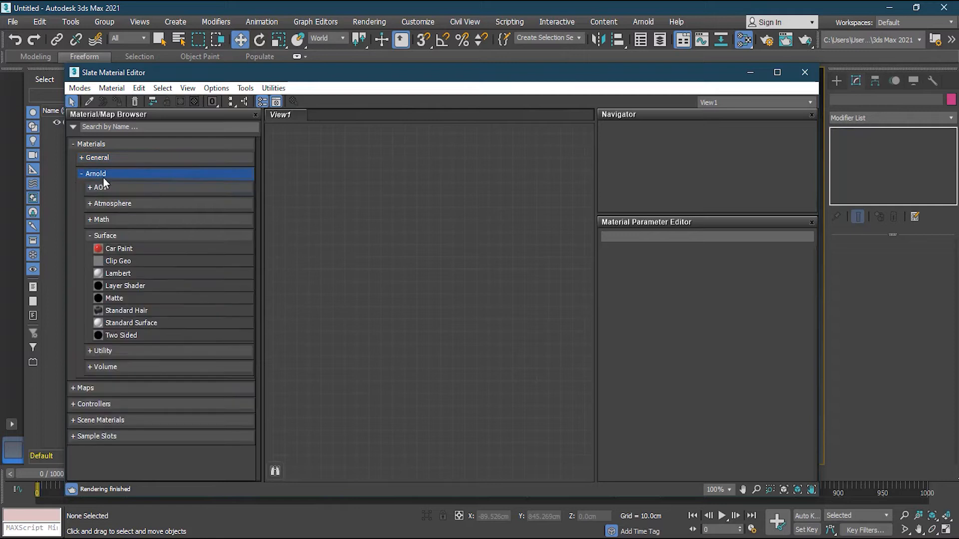
left_click(110, 235)
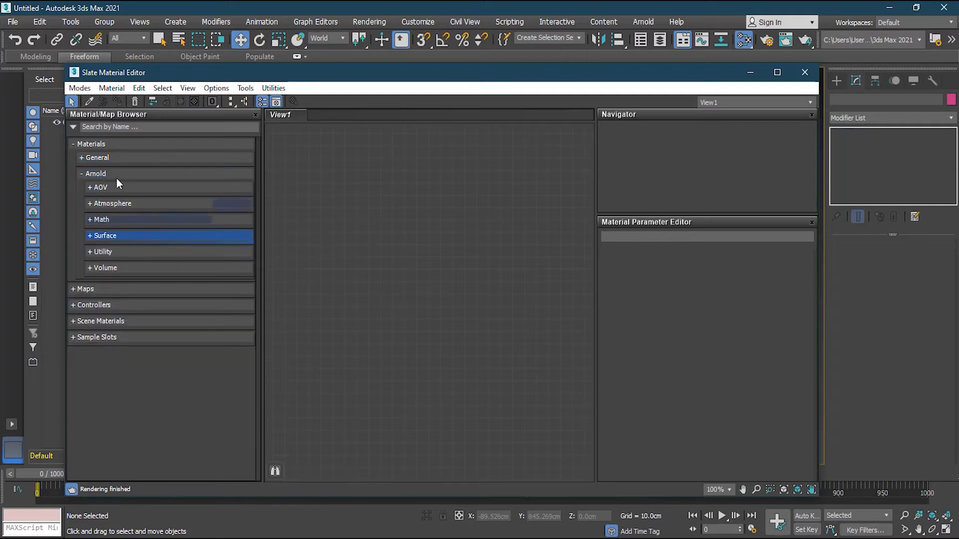
left_click(98, 175)
left_click(90, 142)
Expand the Maps group and look through its OSL category, including the Values subcategory.
left_click(97, 160)
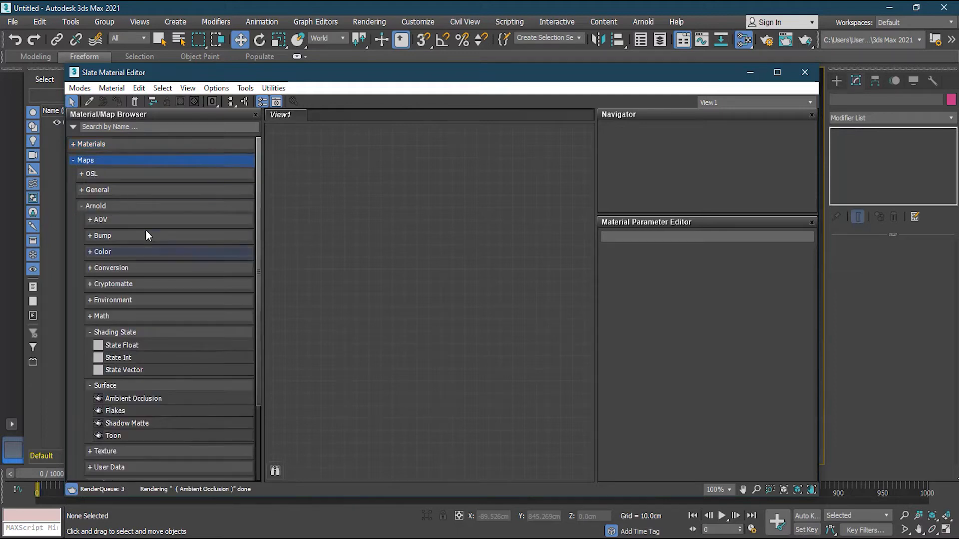
left_click(96, 206)
left_click(105, 173)
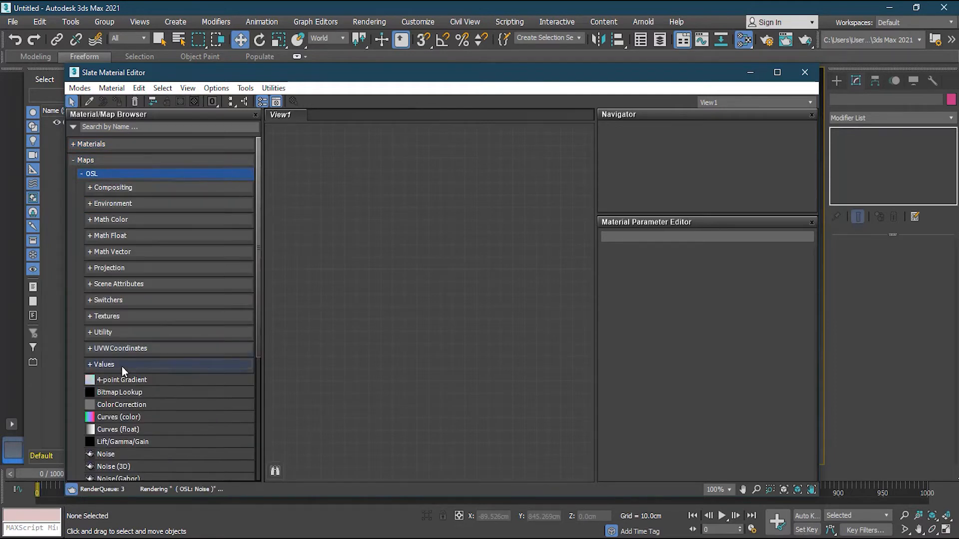
left_click(122, 367)
left_click(112, 364)
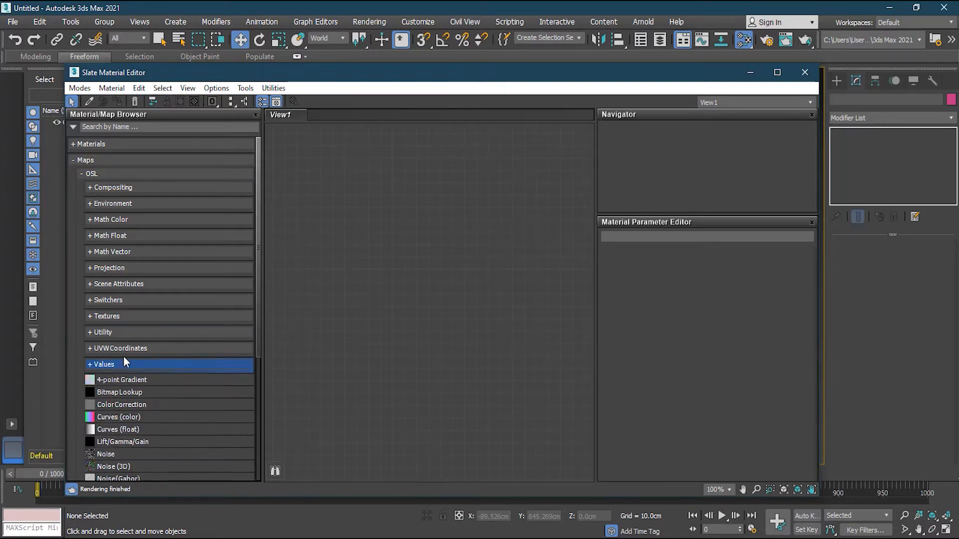
scroll(125, 352, "down", 3)
scroll(130, 331, "up", 3)
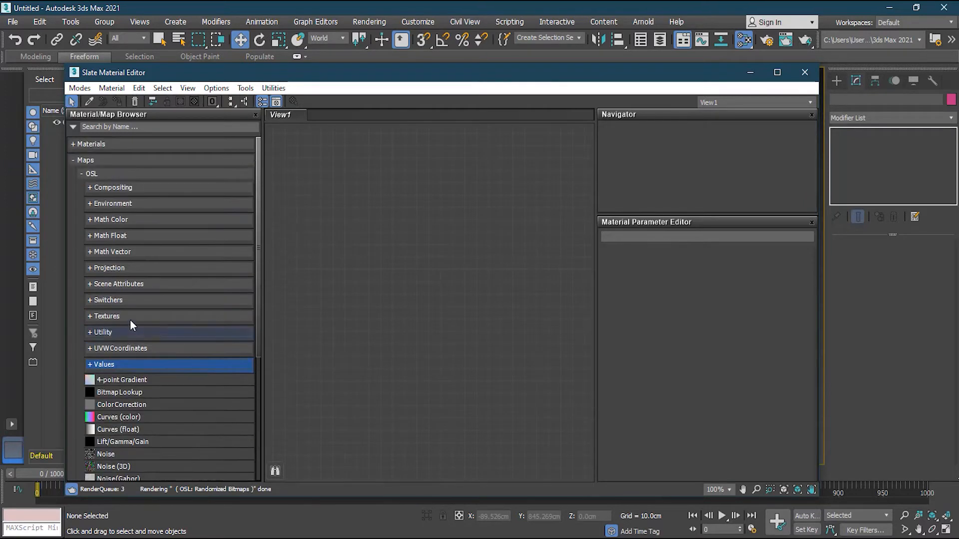
left_click(103, 173)
Examine the General, Arnold and Environment map categories, collapsing the Maps group when finished.
left_click(104, 189)
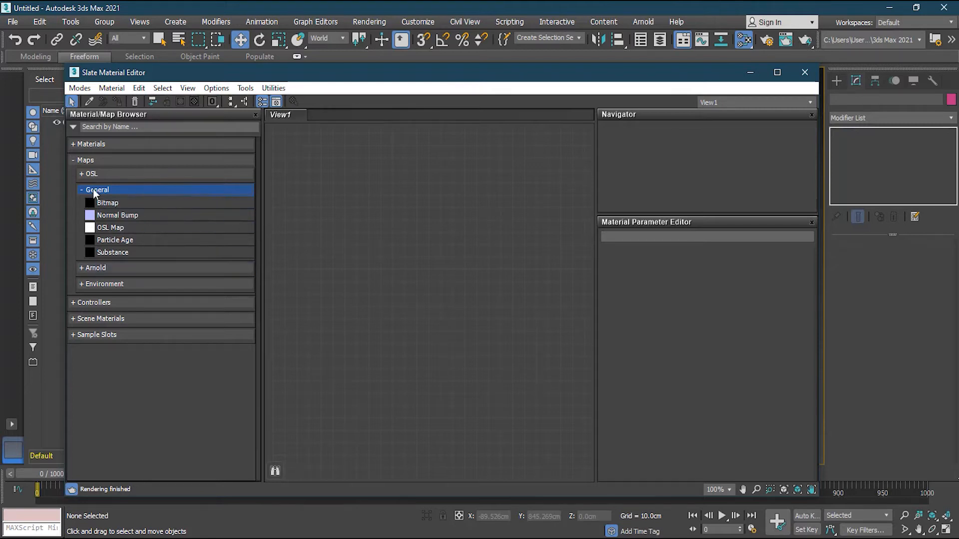
left_click(93, 189)
left_click(106, 205)
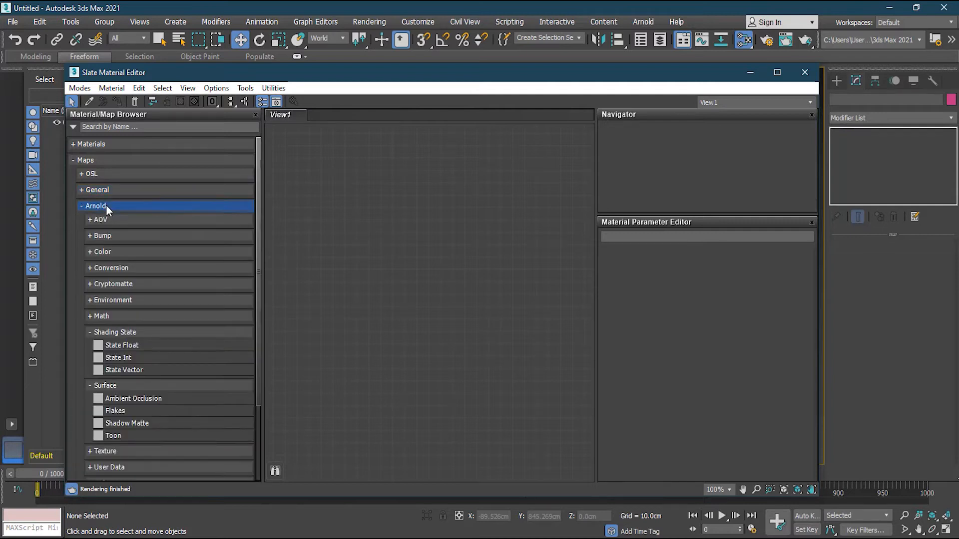
left_click(106, 205)
left_click(111, 220)
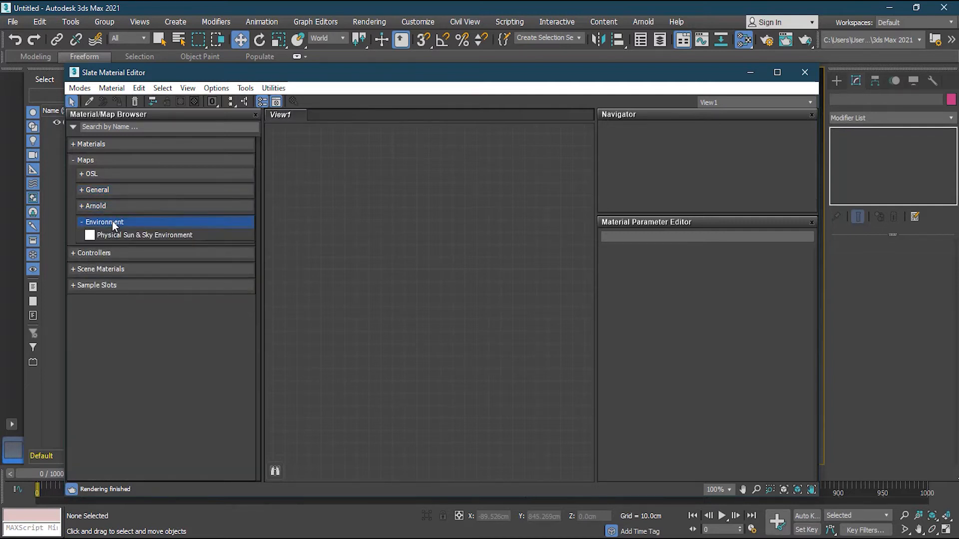
left_click(114, 220)
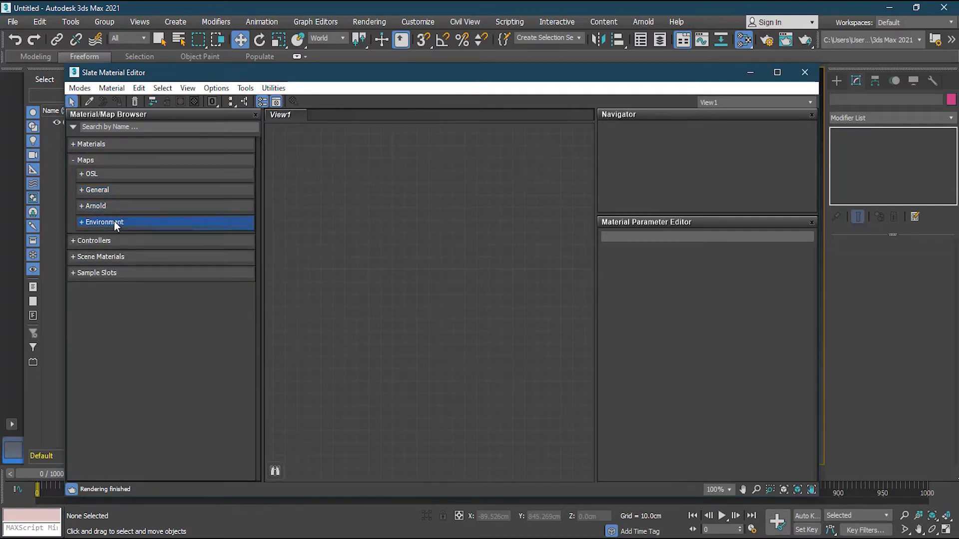
left_click(89, 161)
Look through the Float, Point2, Point3 and Point4 categories of the Controllers group.
left_click(99, 177)
left_click(121, 190)
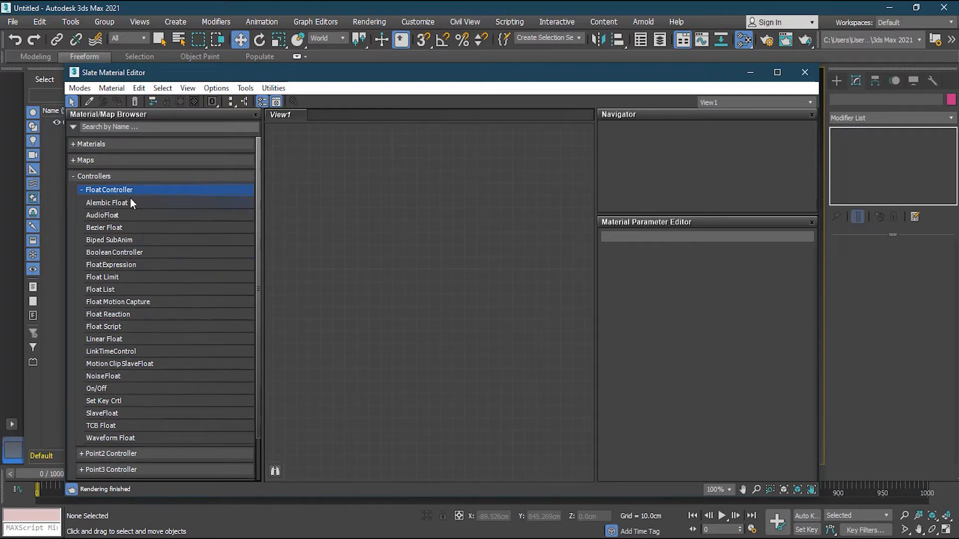
left_click(129, 190)
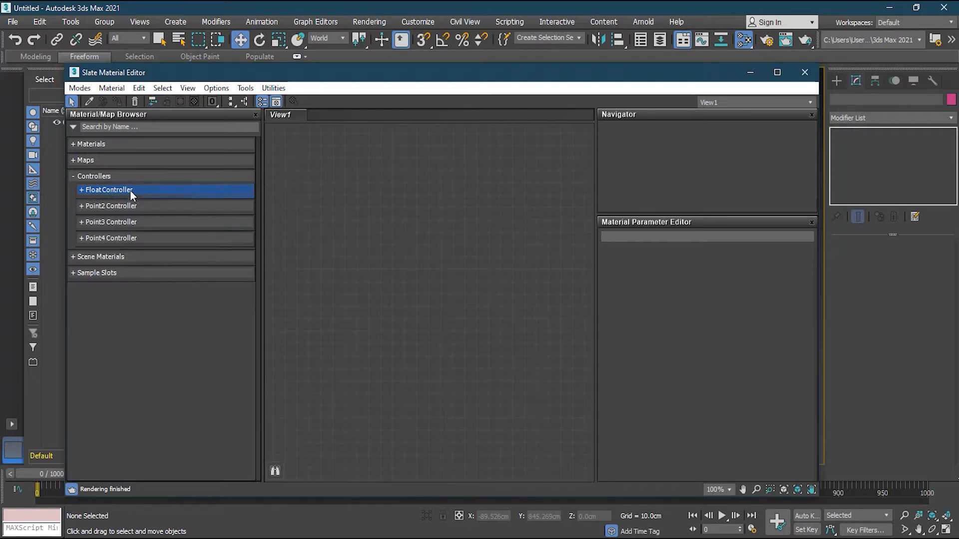
left_click(120, 237)
left_click(119, 221)
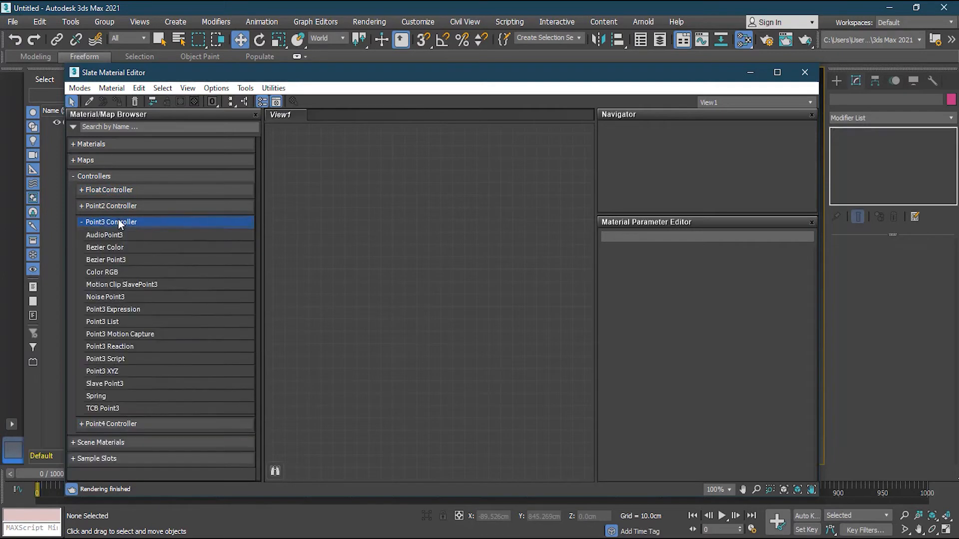
left_click(118, 222)
left_click(117, 206)
left_click(117, 205)
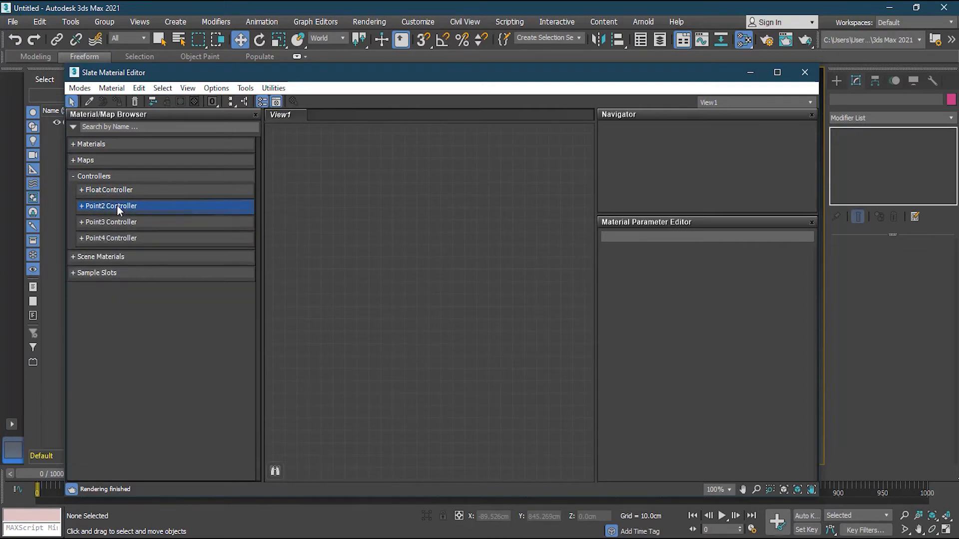
Check the Scene Materials group and look through the materials in Sample Slots.
left_click(116, 256)
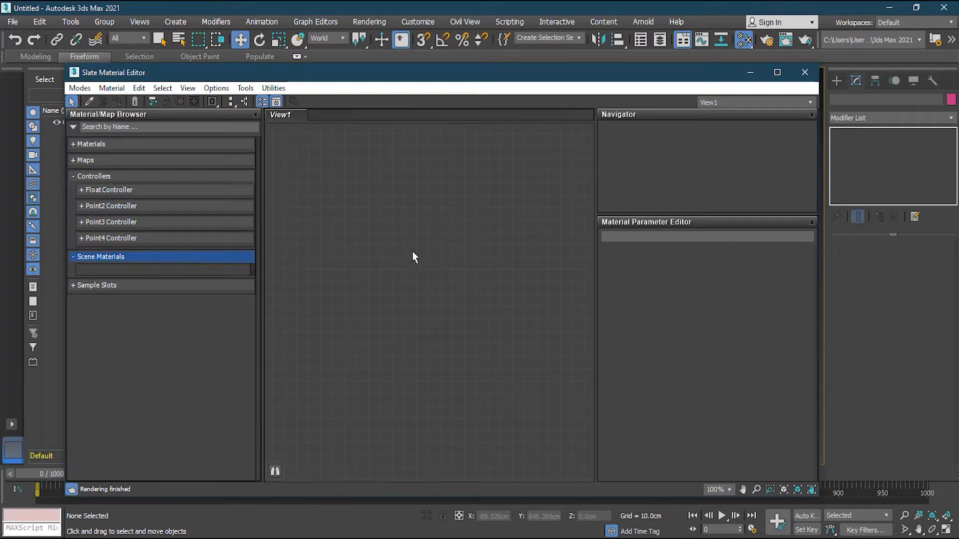
left_click(112, 257)
left_click(109, 274)
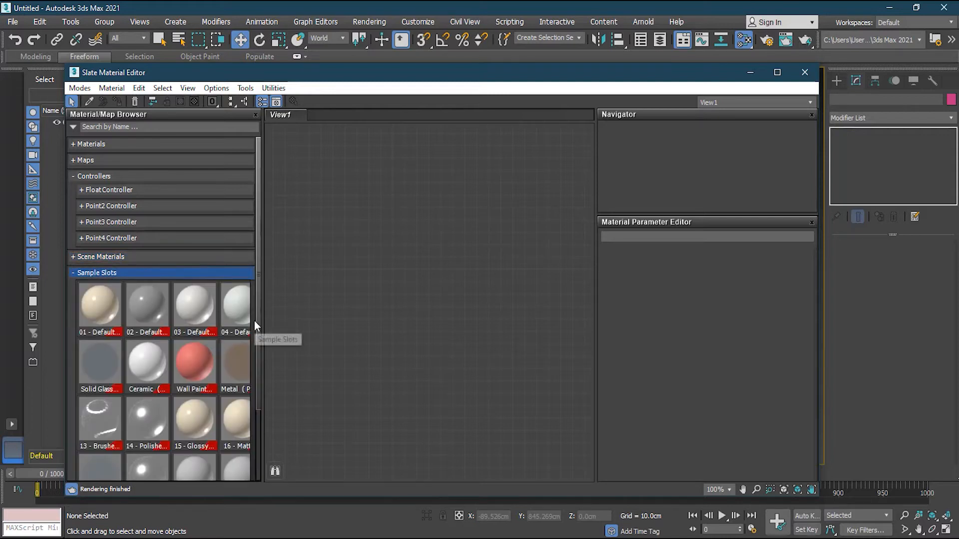
left_click_drag(259, 403, 271, 478)
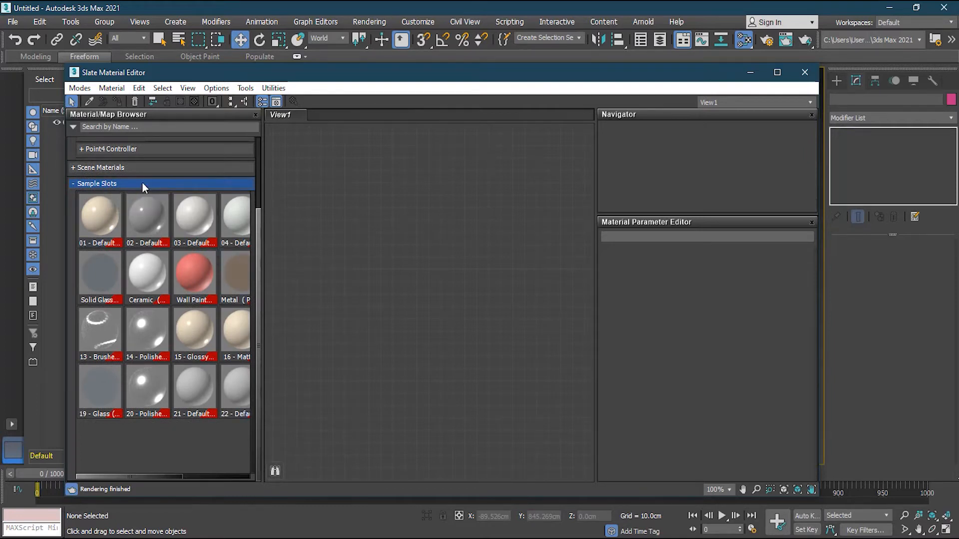
Collapse the Sample Slots and Controllers groups, and look through the General materials, including Physical Material.
left_click(104, 185)
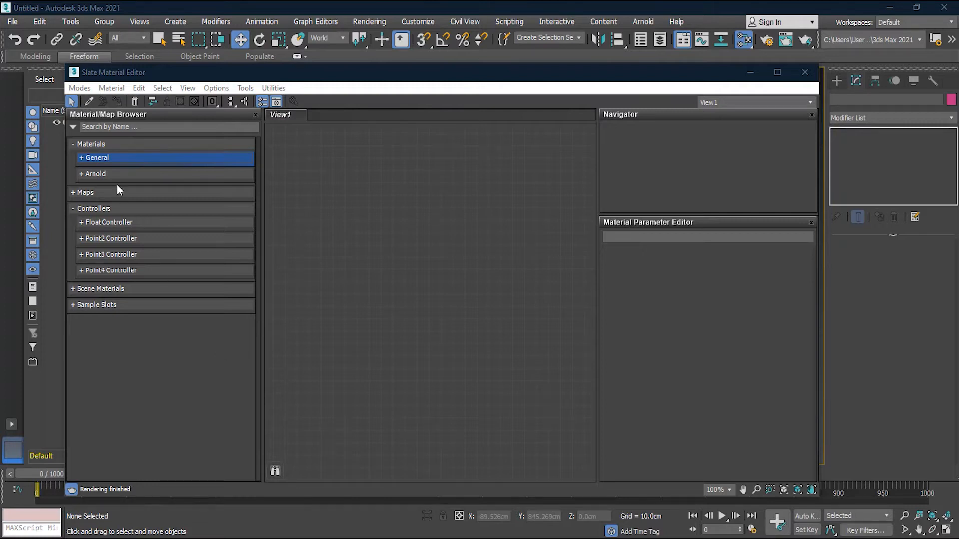
left_click(94, 208)
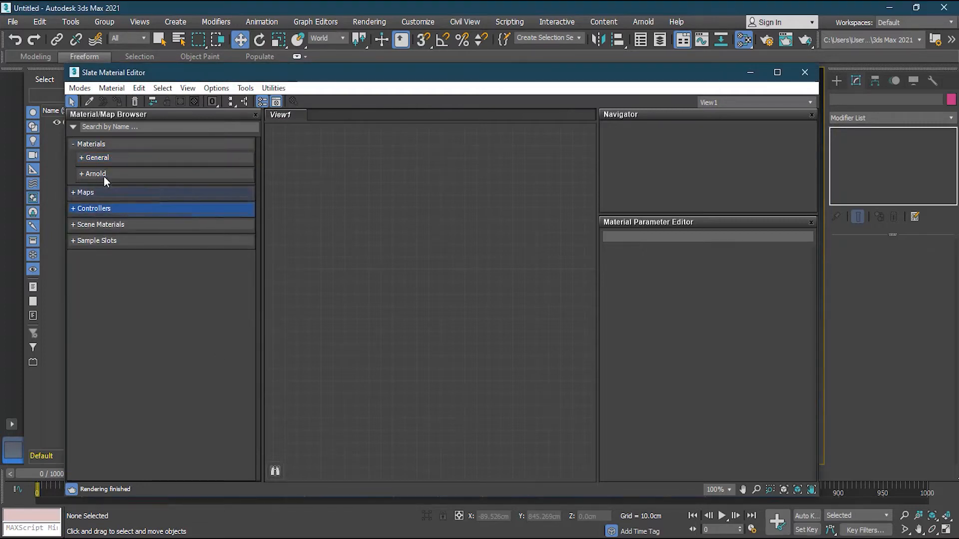
left_click(95, 157)
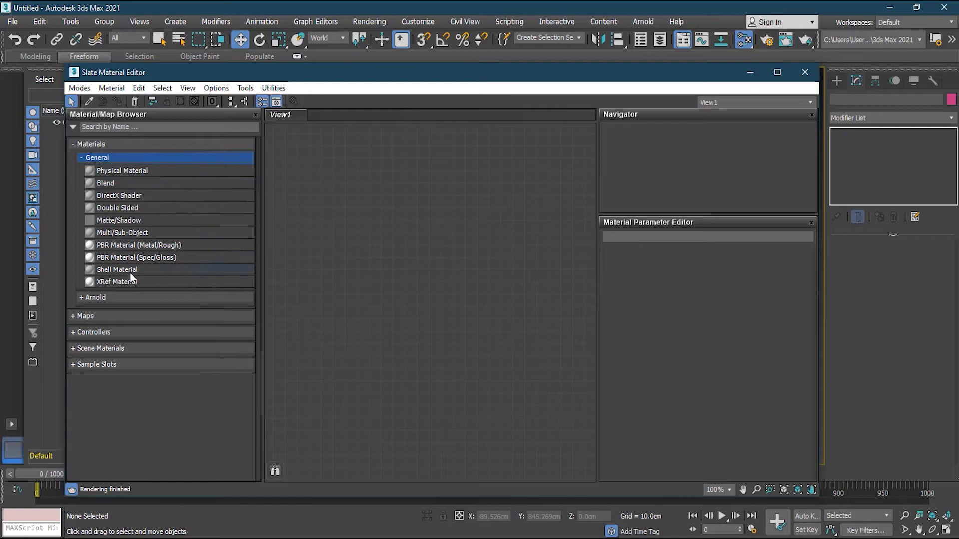
left_click(142, 171)
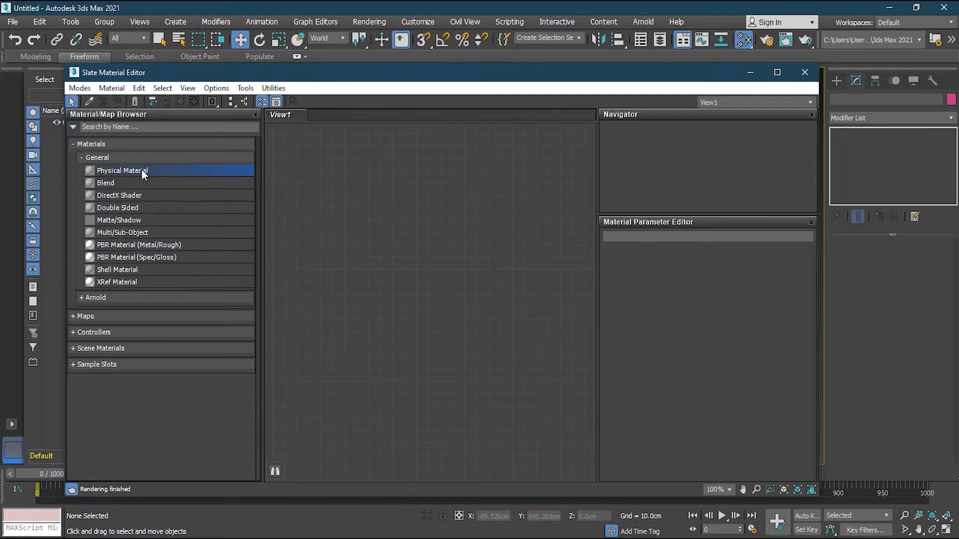
left_click_drag(145, 170, 442, 218)
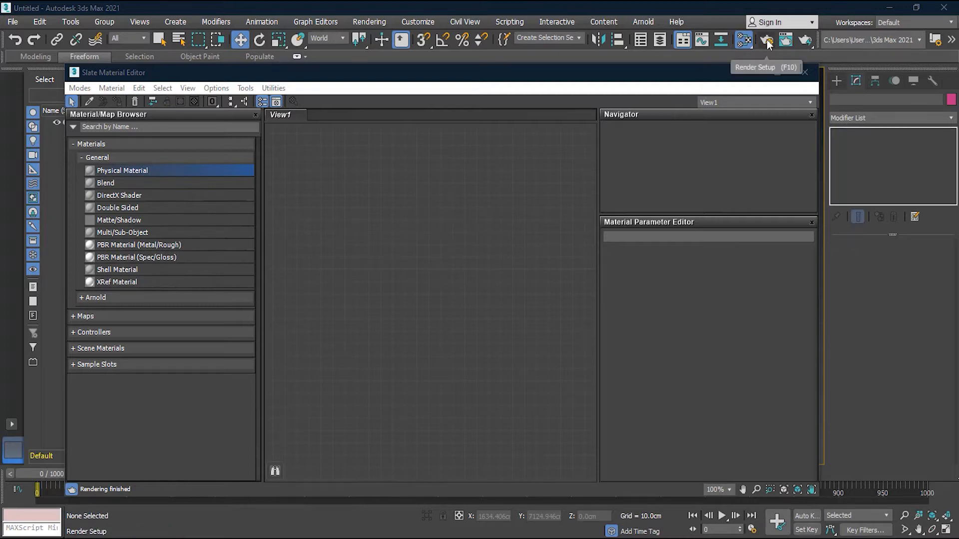
Switch the renderer in Render Setup from Arnold to Scanline Renderer.
left_click(372, 22)
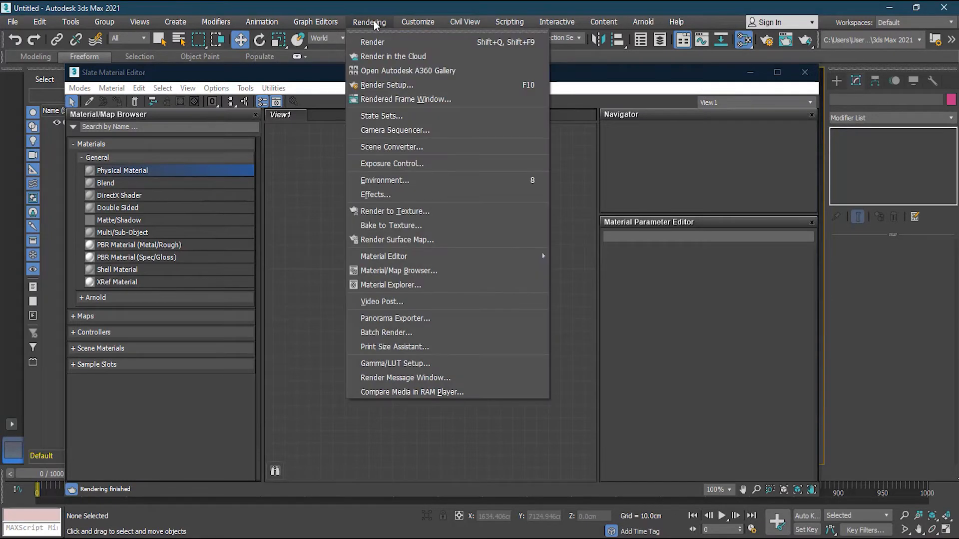
left_click(404, 85)
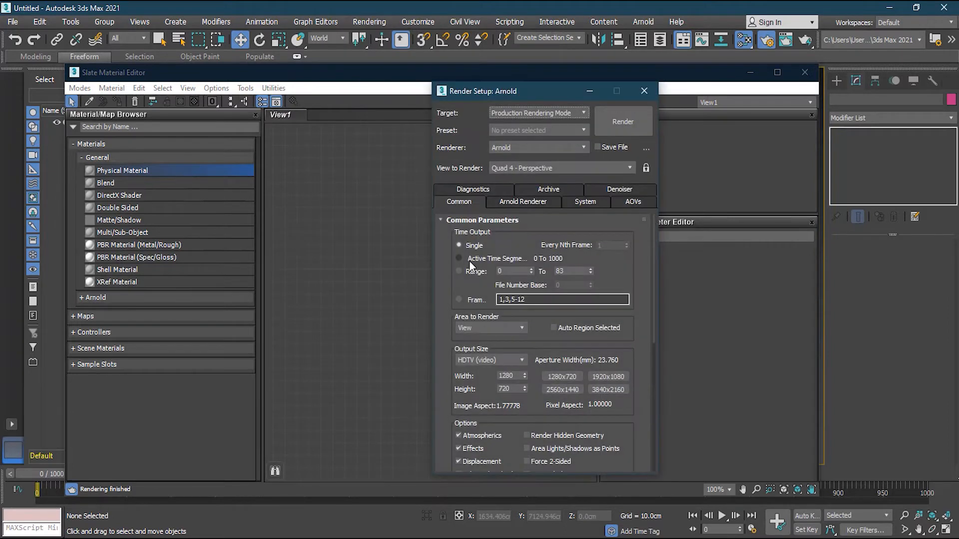
left_click(512, 148)
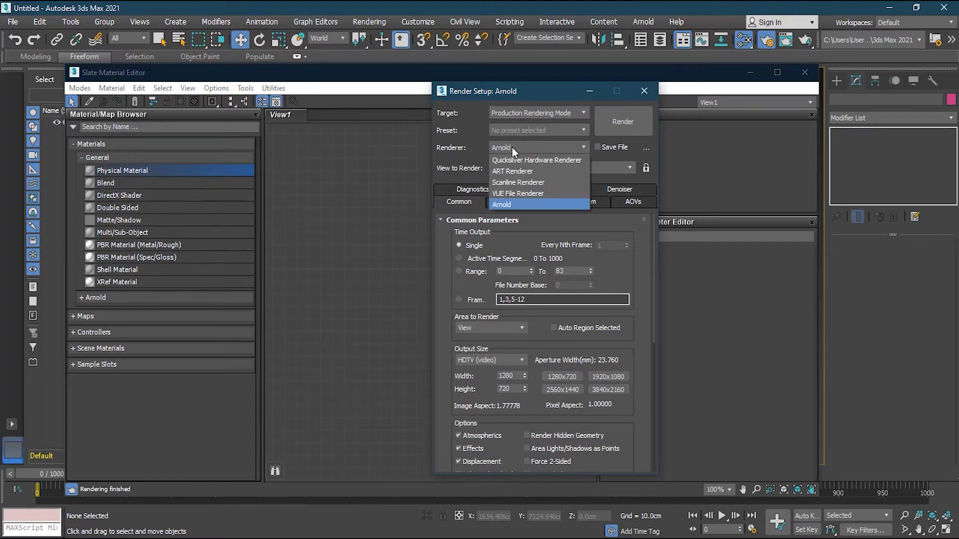
left_click(542, 182)
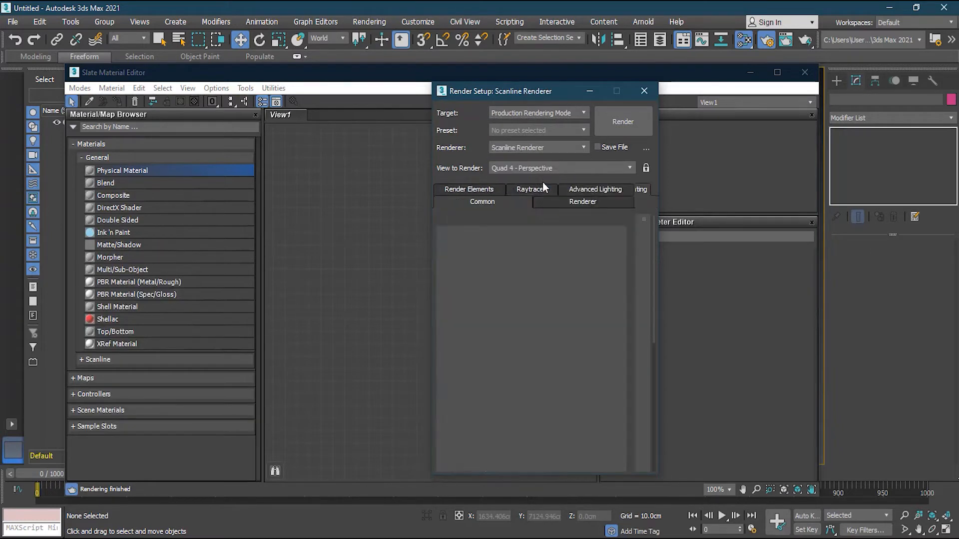
left_click(643, 92)
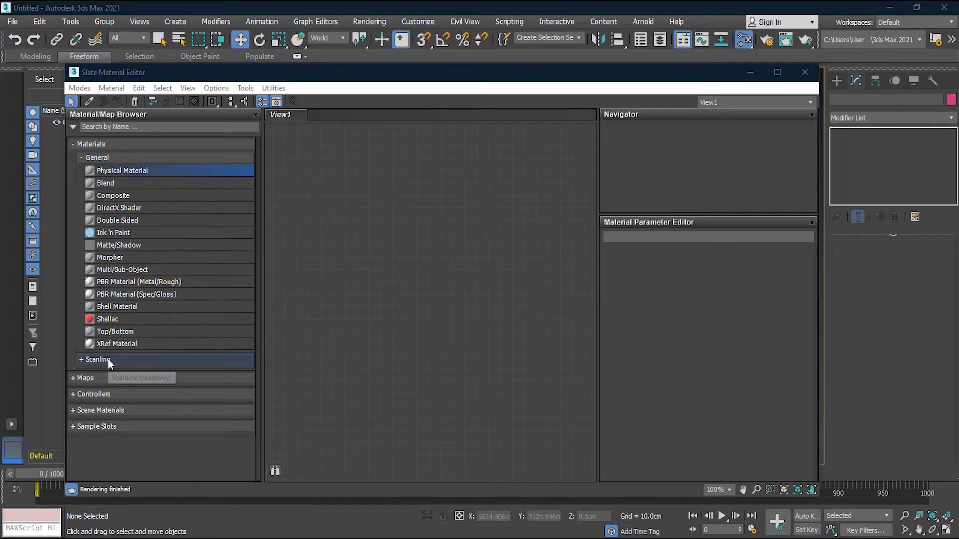
Add a Standard (Legacy) material from the Scanline materials to View1.
left_click(97, 157)
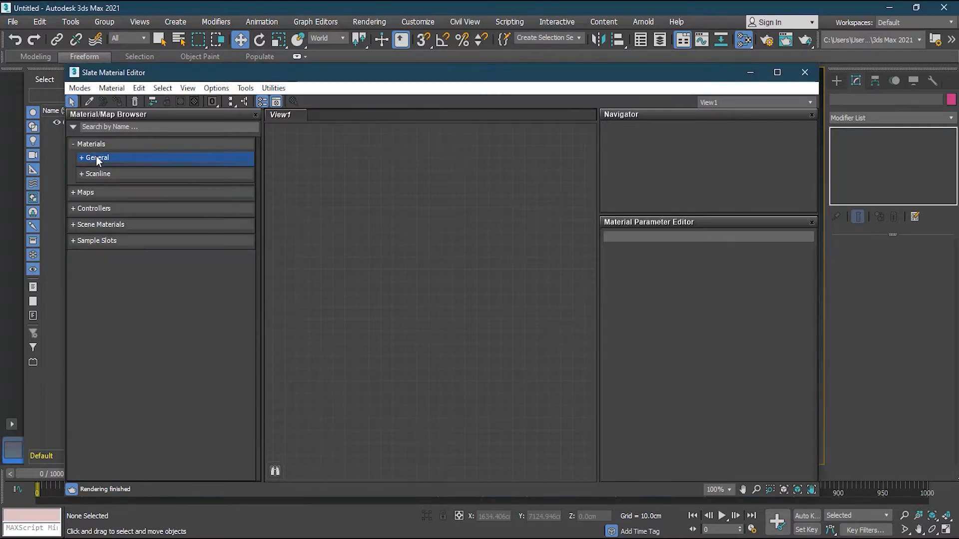
left_click(95, 173)
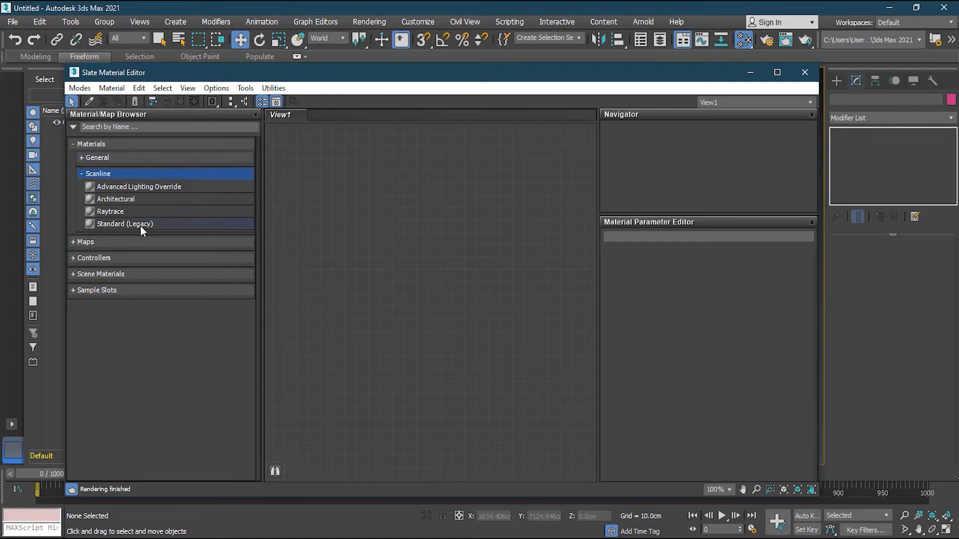
left_click(106, 225)
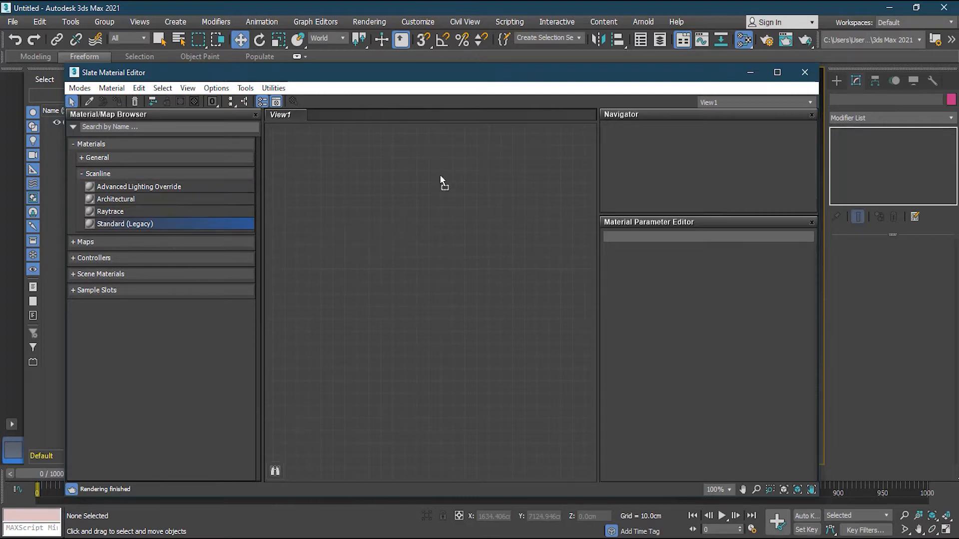
left_click_drag(405, 214, 406, 215)
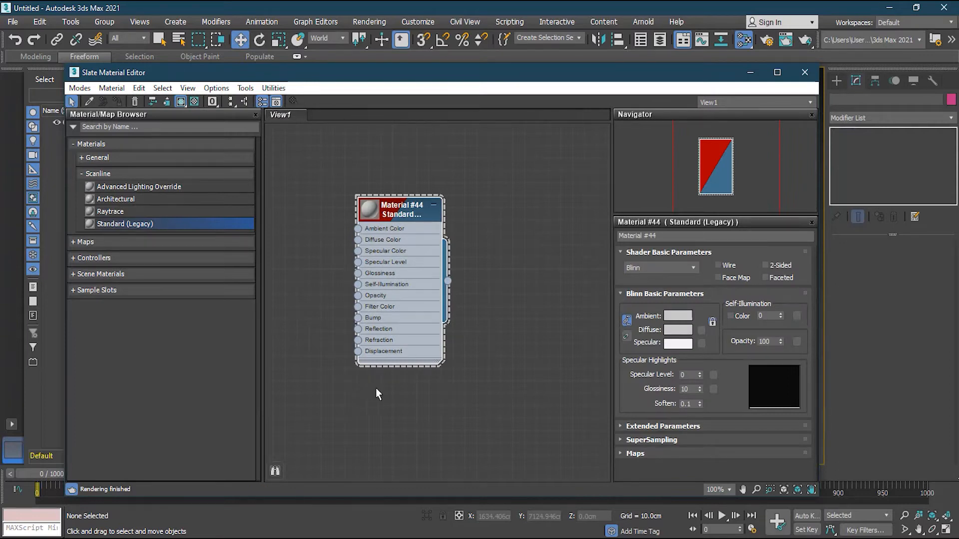
middle_click_drag(409, 167, 493, 167)
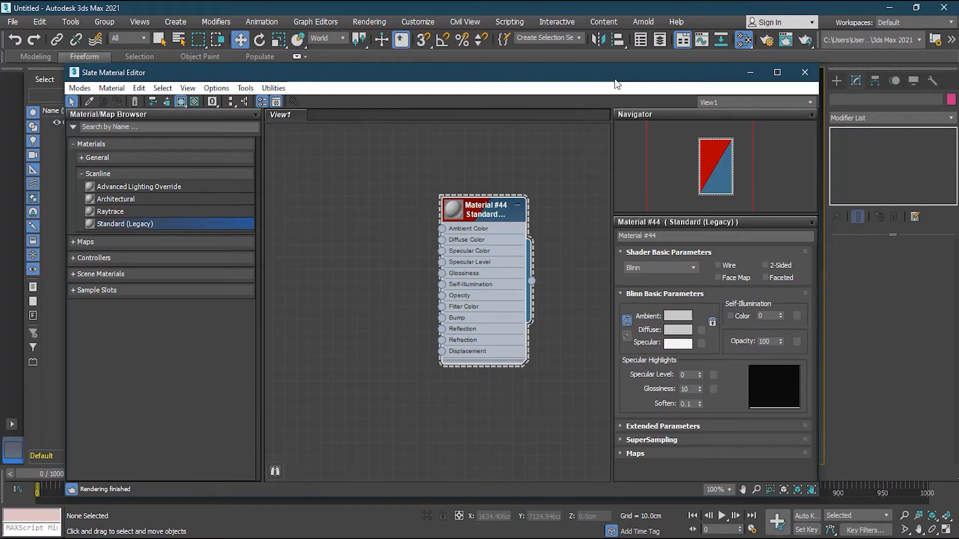
mouse_move(480, 210)
left_mouse_down()
mouse_move(478, 201)
mouse_move(493, 206)
mouse_move(480, 210)
left_mouse_up()
Assign the Standard (Legacy) material to the upright plane, leaving the plane deselected when finished.
left_click_drag(576, 72, 564, 372)
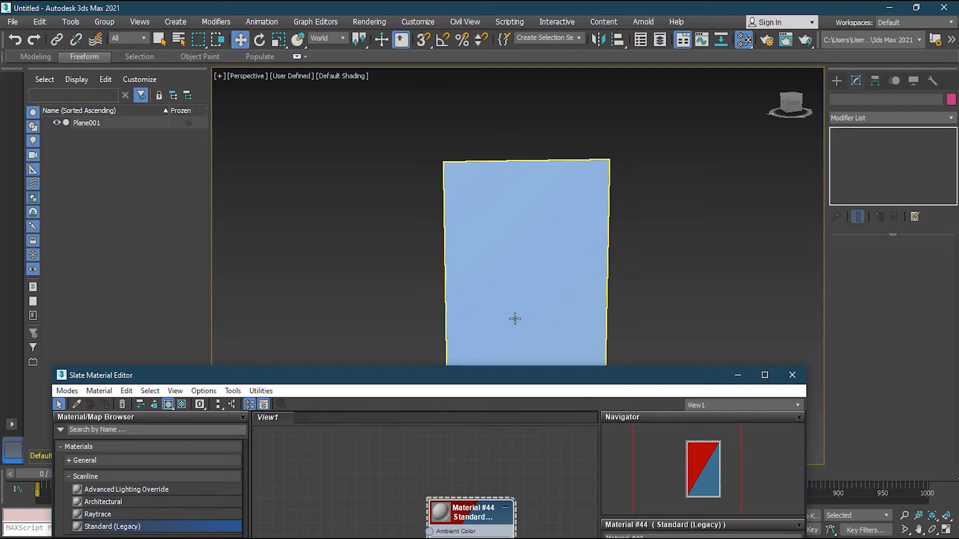
left_click(515, 297)
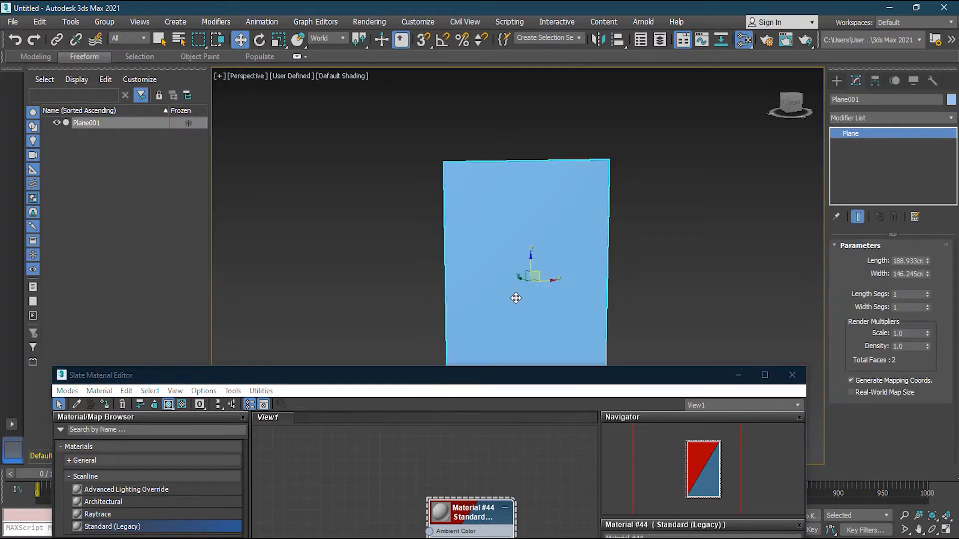
right_click(470, 514)
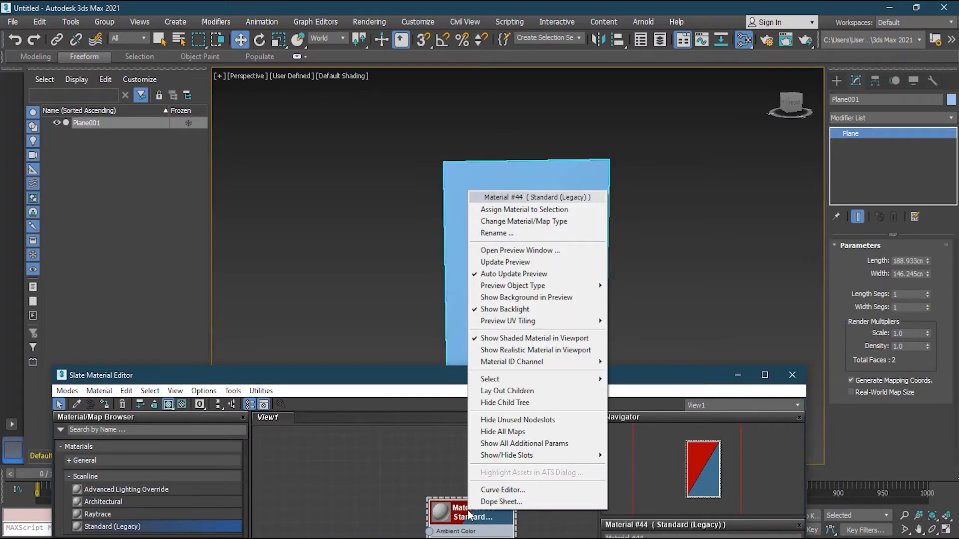
left_click(515, 211)
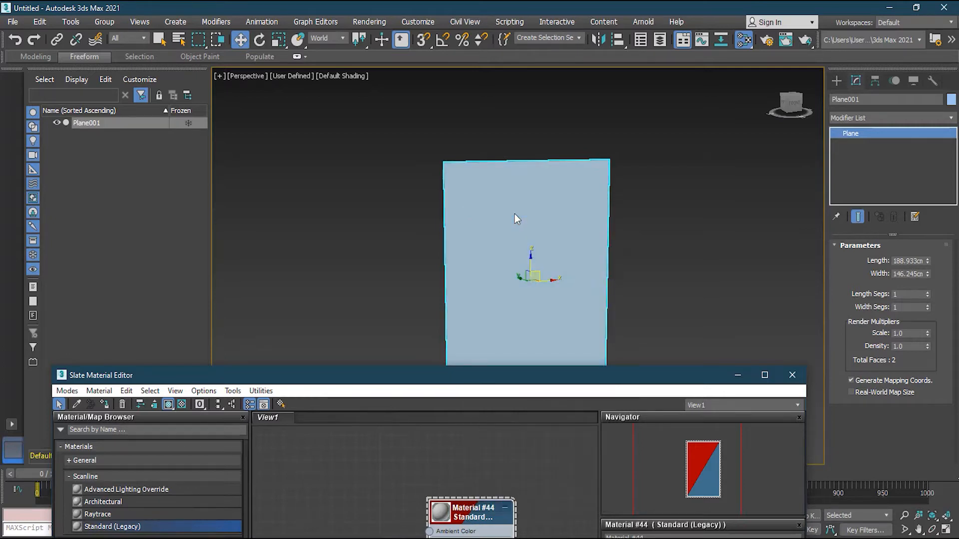
left_click(658, 257)
Preview a saturated blue diffuse color on the plane's material and discard the change.
left_click_drag(503, 379, 512, 122)
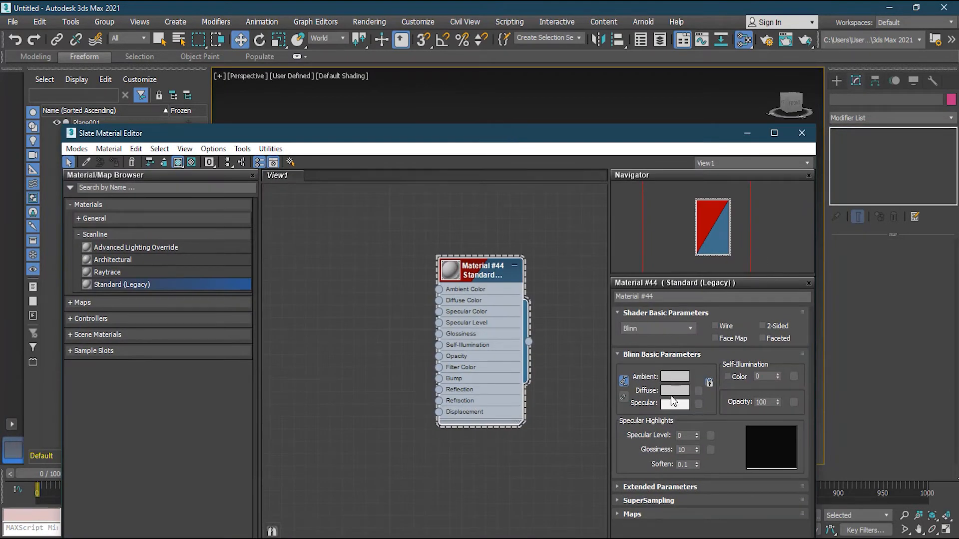
left_click_drag(668, 136, 264, 73)
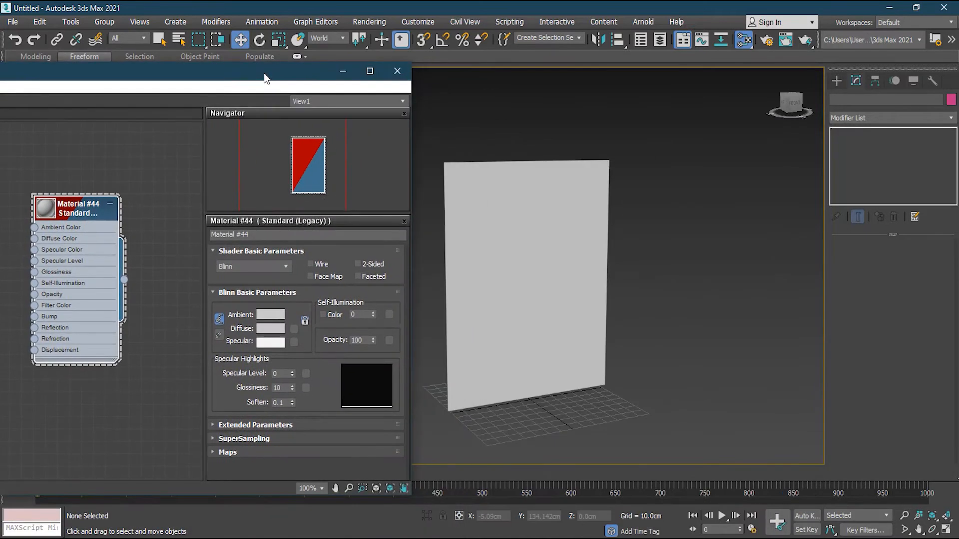
left_click(274, 329)
left_click(305, 111)
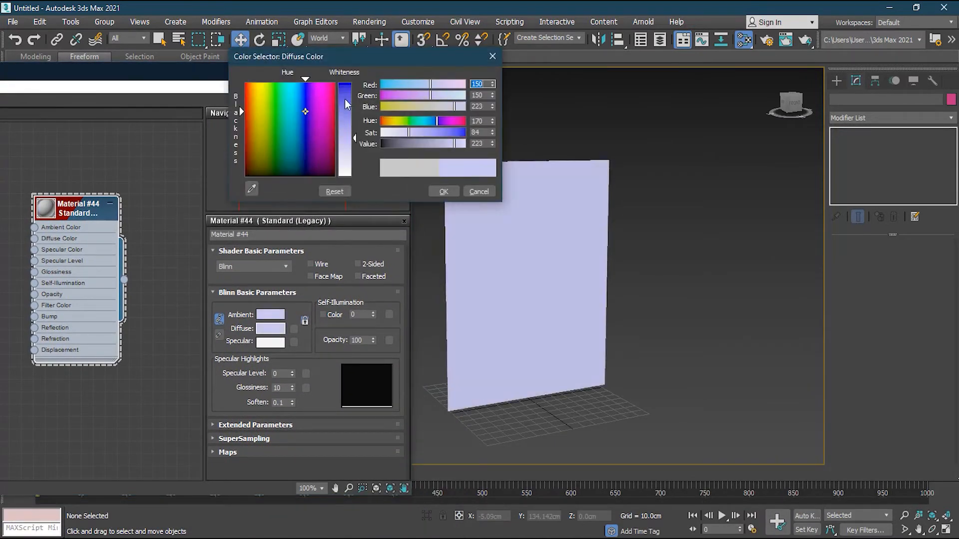
left_click(351, 88)
left_click(552, 284)
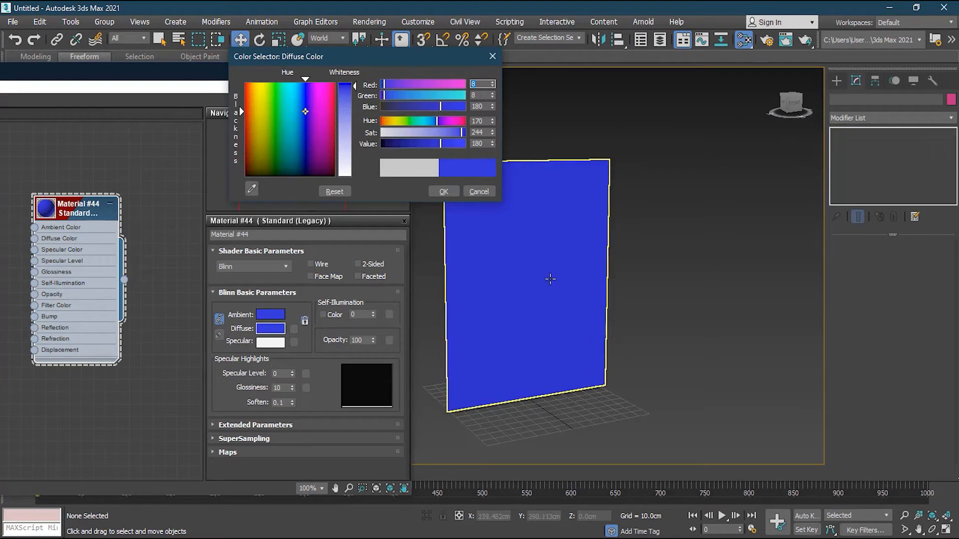
left_click(479, 191)
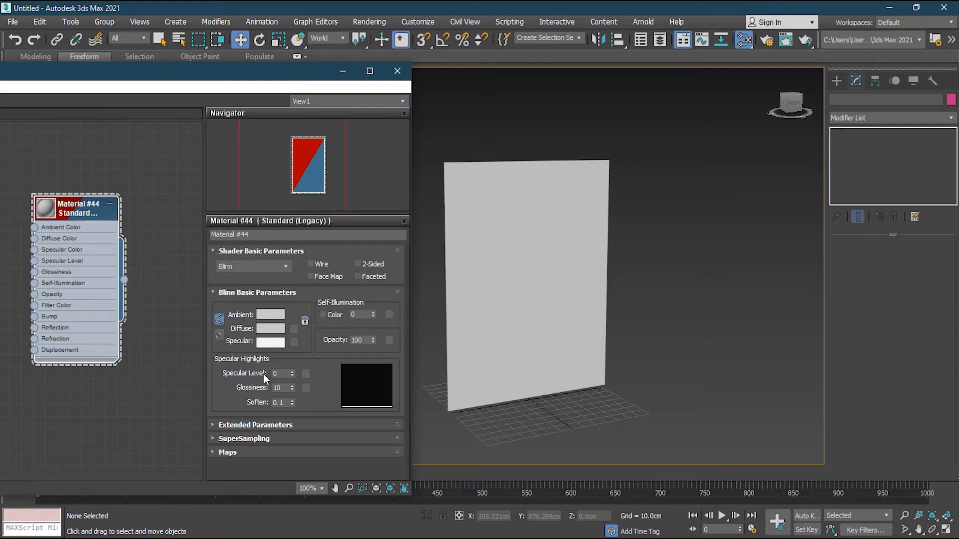
Look through the map slots in the Standard material's Maps section, collapsing it when finished.
left_click(229, 453)
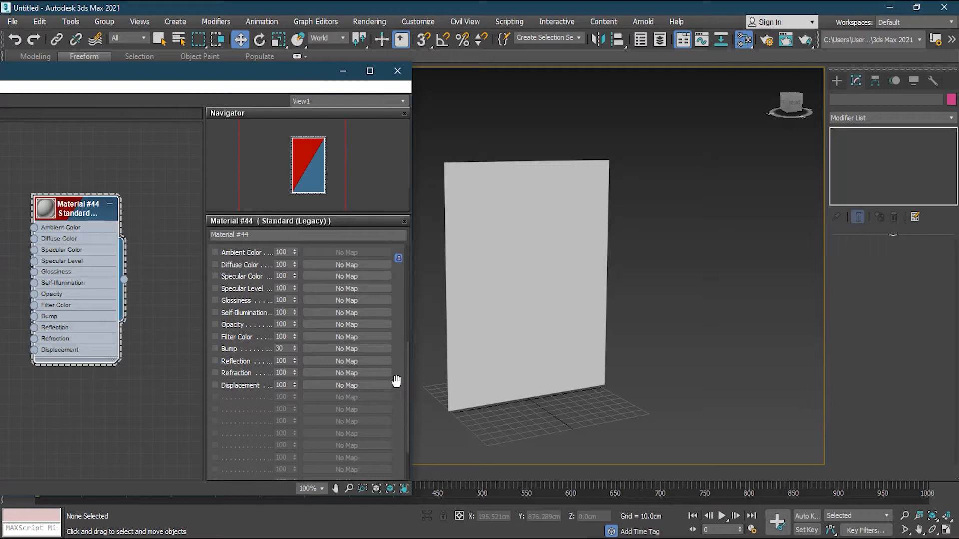
left_click_drag(408, 380, 405, 282)
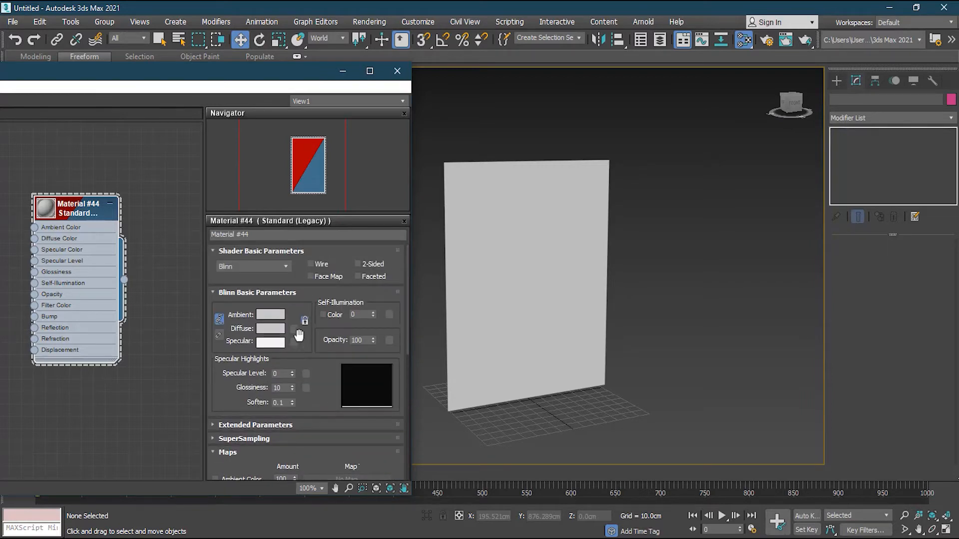
left_click(214, 452)
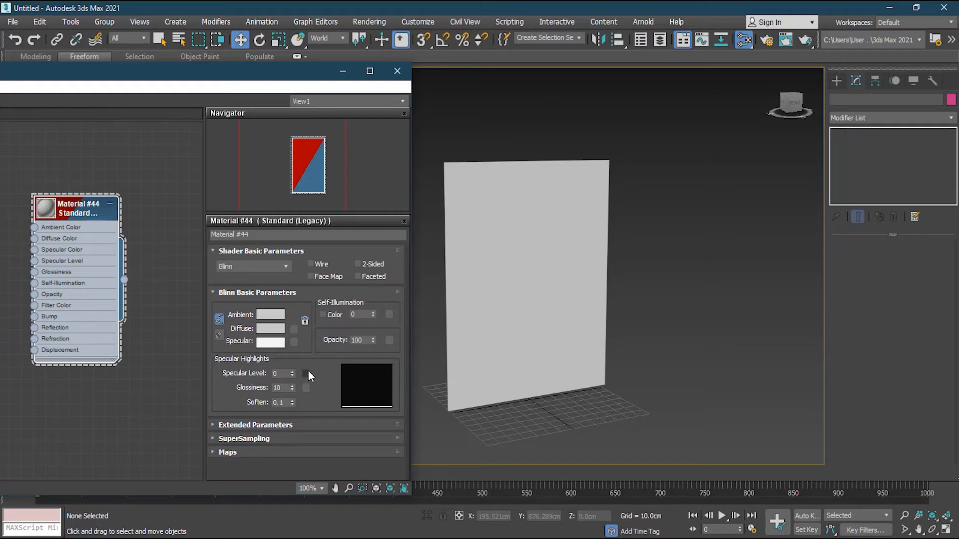
Add a General Bitmap map to View1 beside the Standard material, loading the image m-r.jpg.
left_click_drag(178, 68, 624, 103)
left_click(125, 196)
left_click(111, 215)
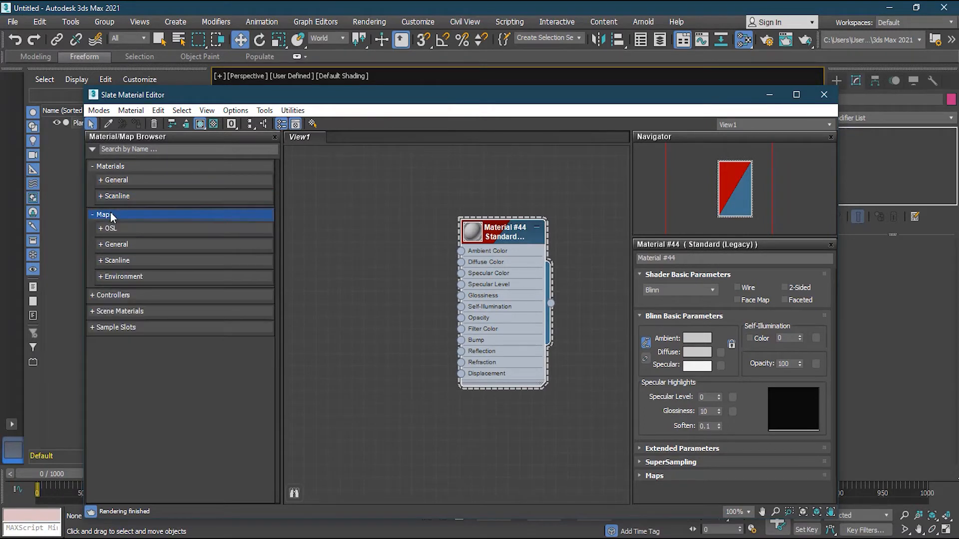
left_click(129, 244)
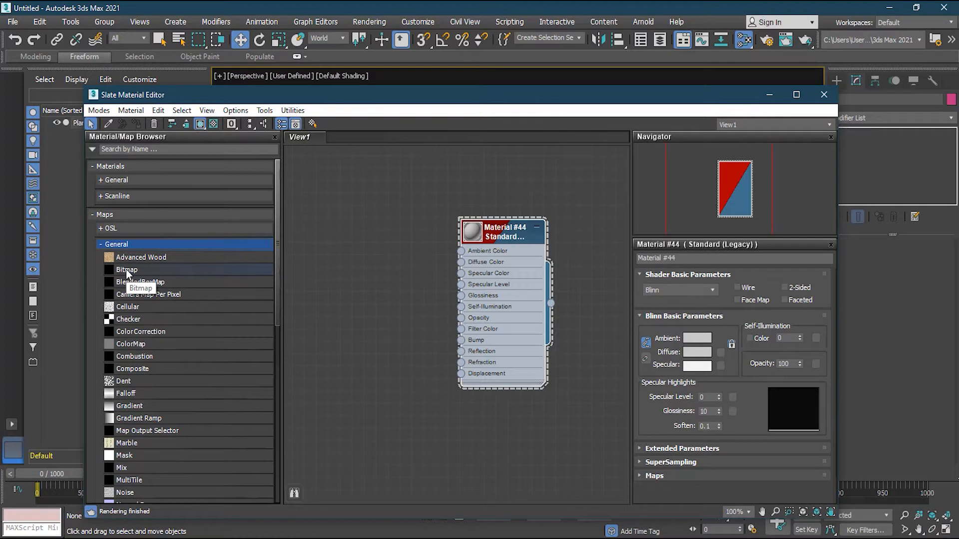
left_click_drag(127, 270, 376, 250)
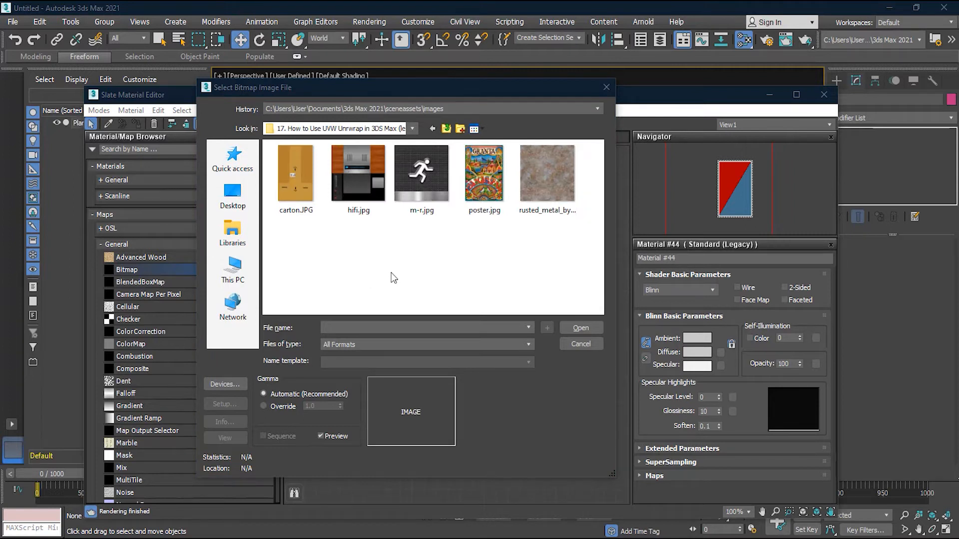
left_click(435, 167)
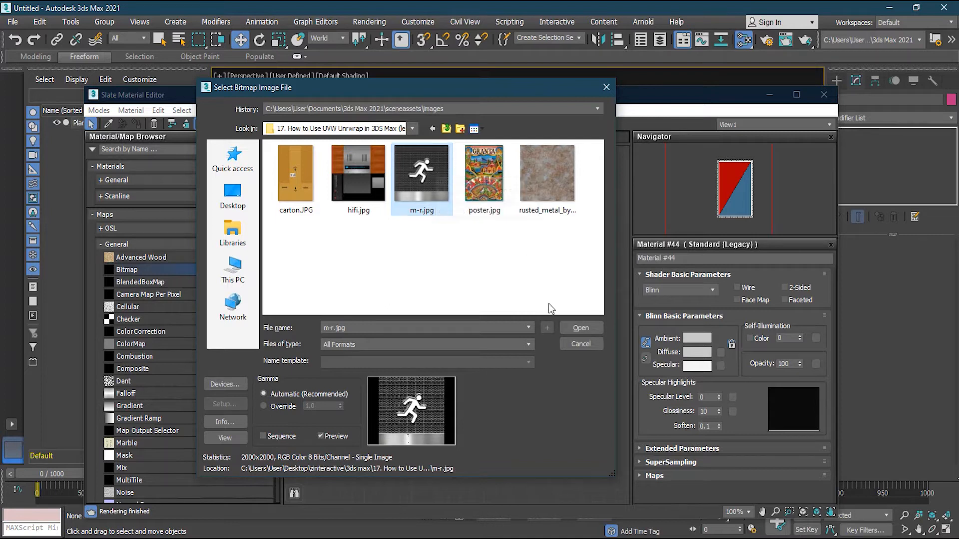
left_click(580, 328)
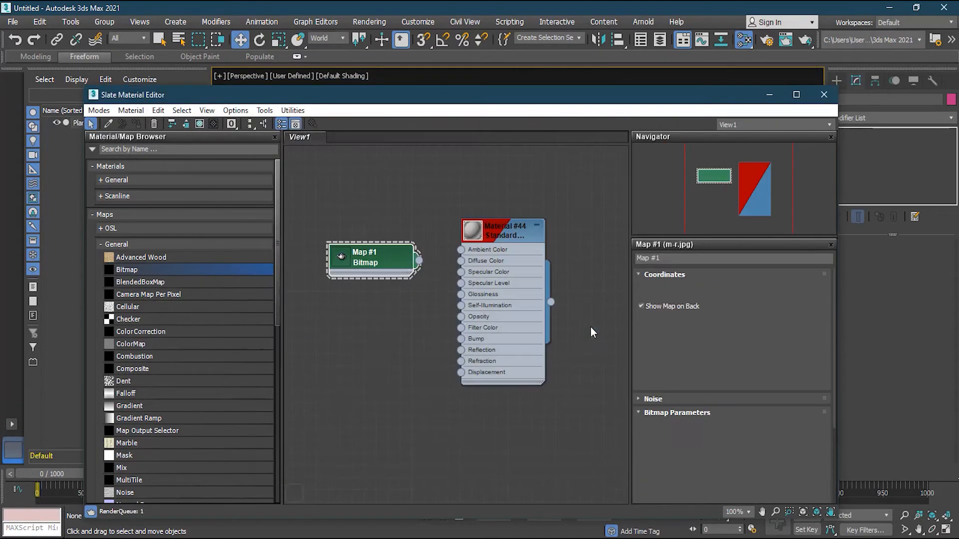
Move the material editor aside to expose the plane and connect the m-r.jpg bitmap to the Standard material's Diffuse Color slot.
mouse_move(375, 262)
left_mouse_down()
mouse_move(344, 263)
mouse_move(377, 259)
left_mouse_up()
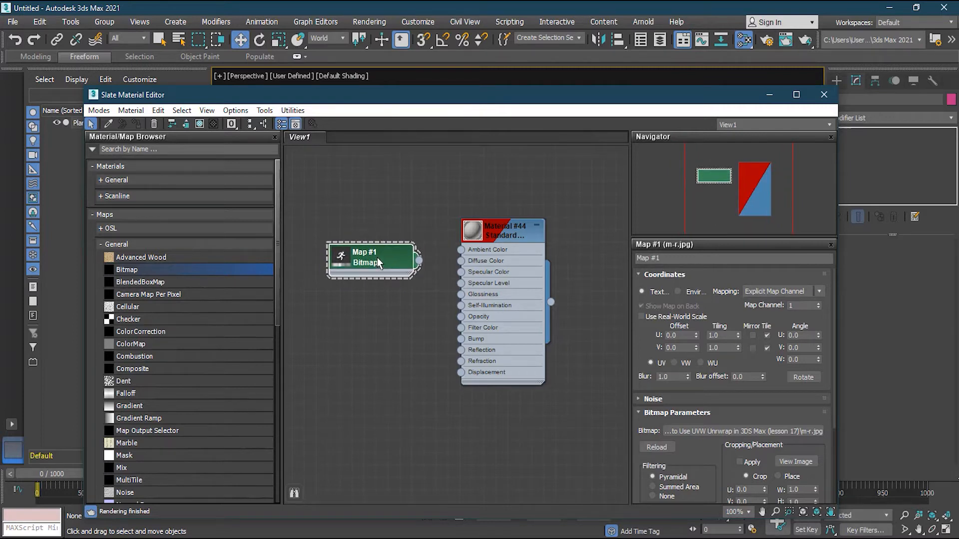
left_click_drag(480, 100, 469, 419)
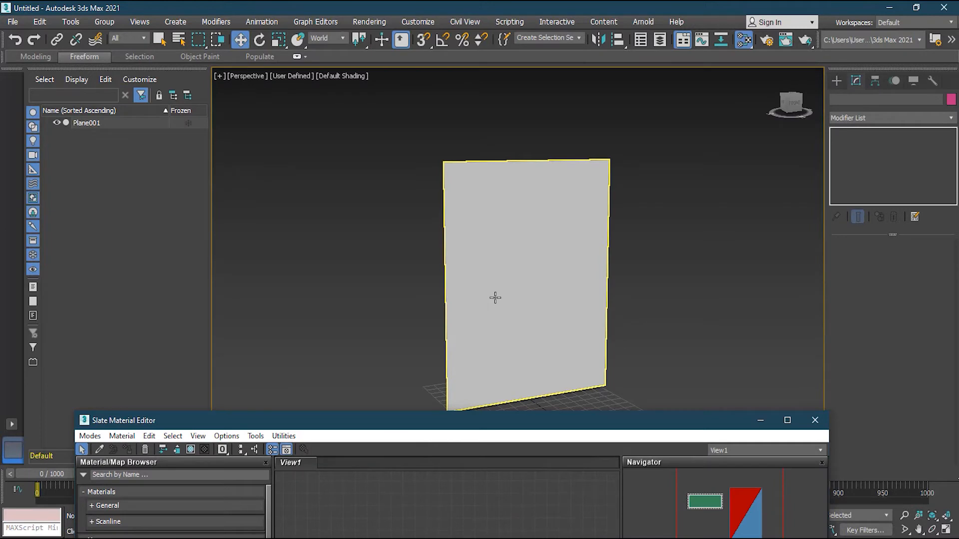
left_click_drag(538, 405, 339, 95)
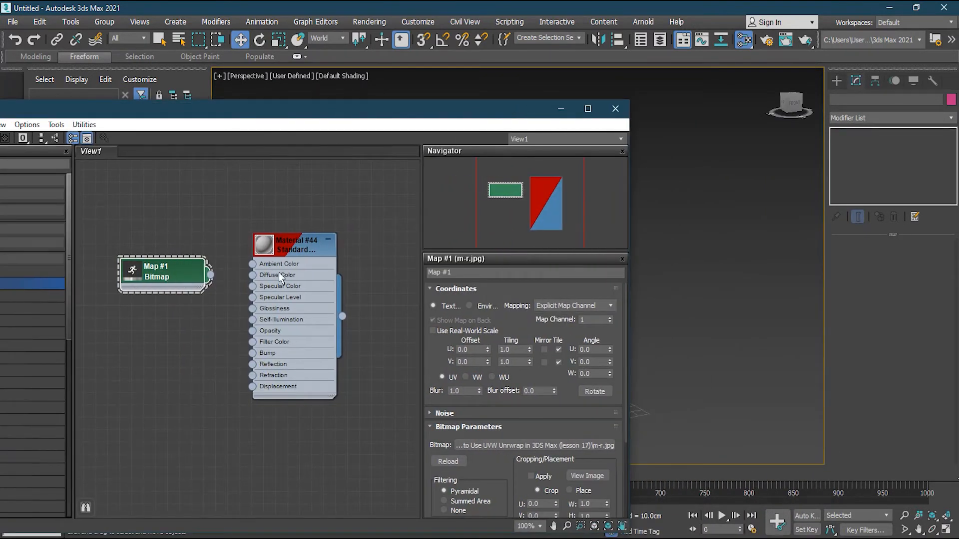
left_click_drag(416, 115, 239, 109)
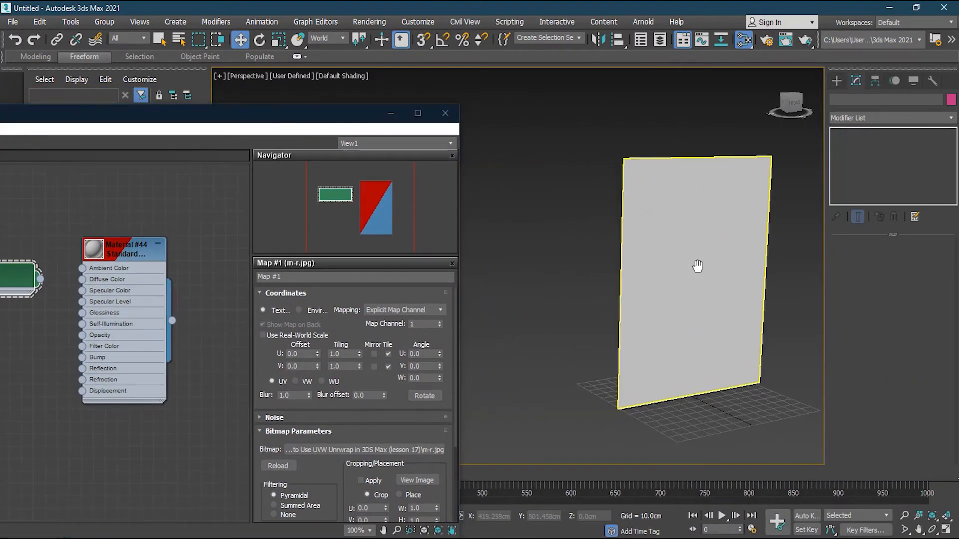
left_click_drag(232, 117, 367, 109)
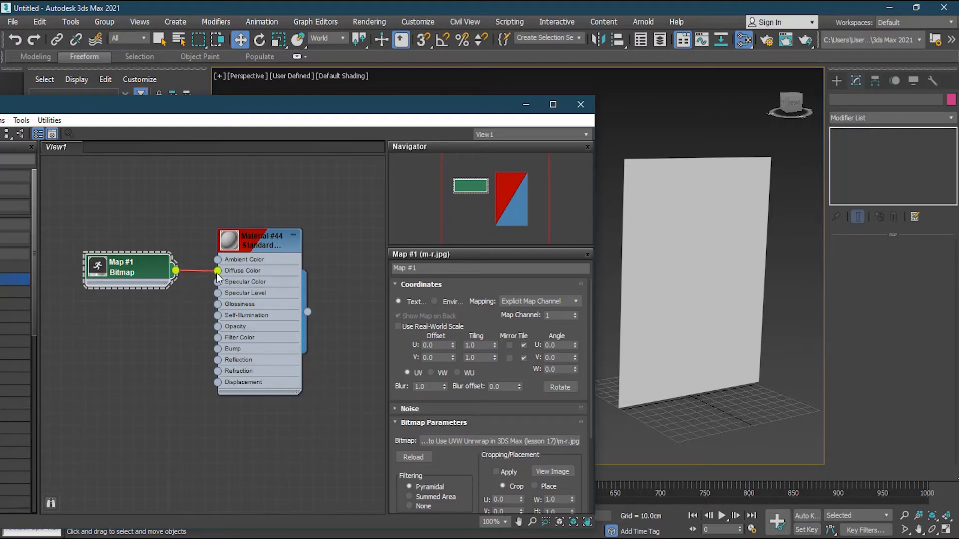
left_click(692, 258)
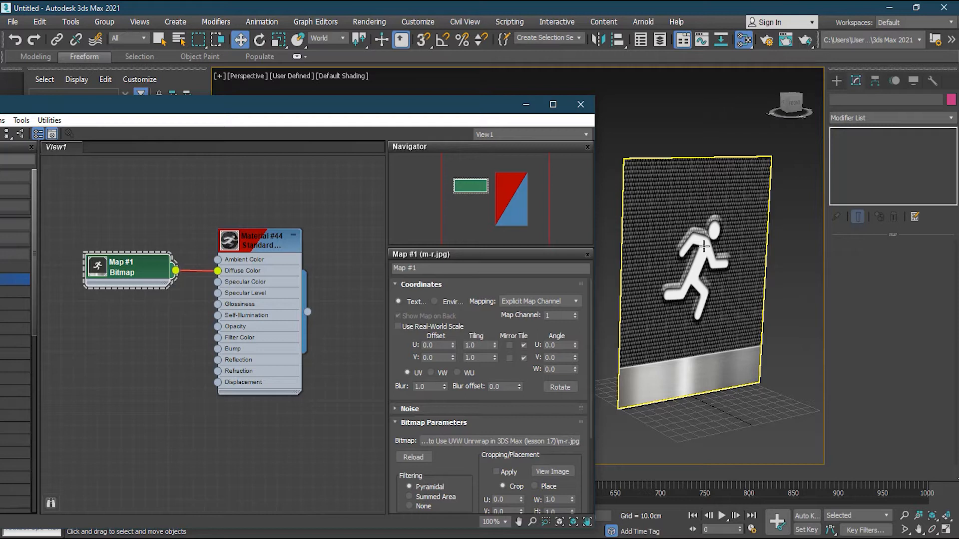
left_click(740, 392)
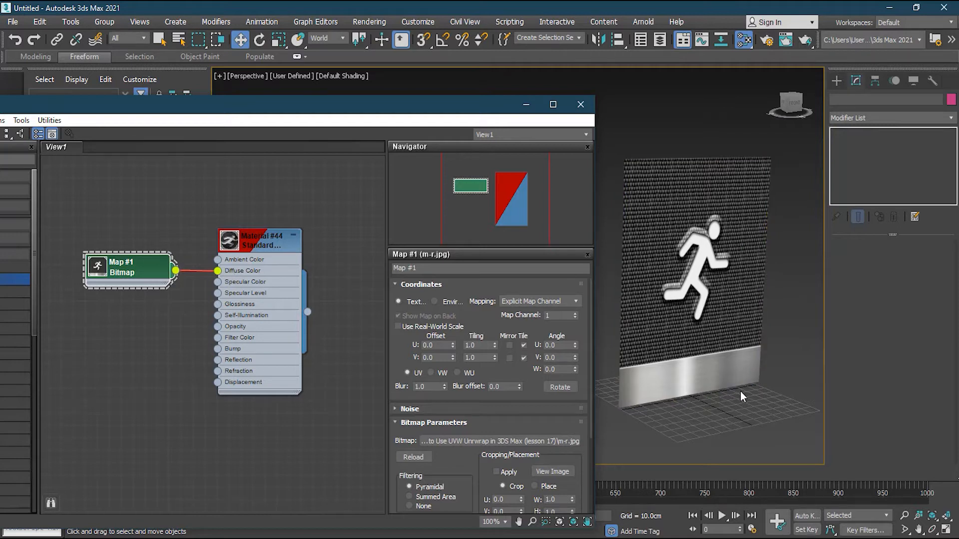
Disconnect the m-r.jpg bitmap from the Standard material's Diffuse Color slot.
left_click(196, 270)
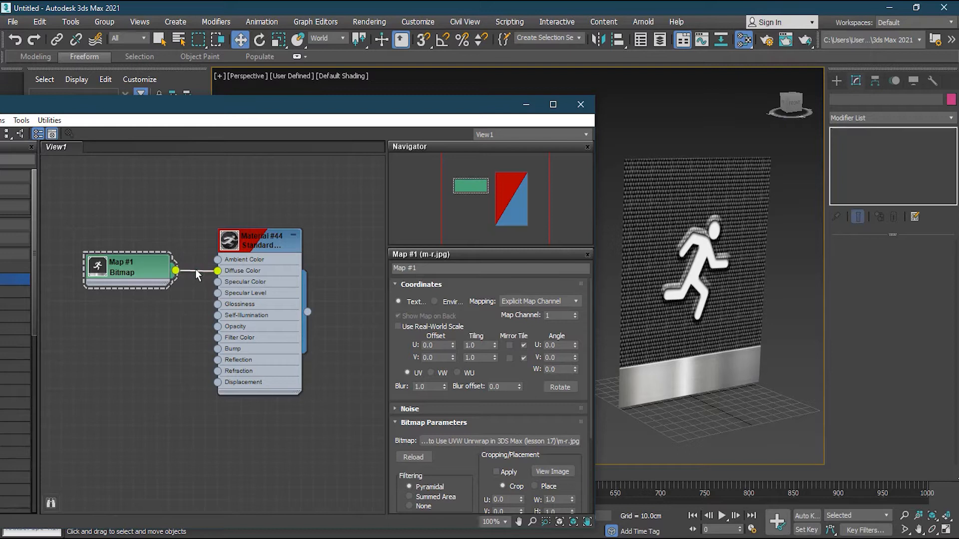
left_click(116, 269)
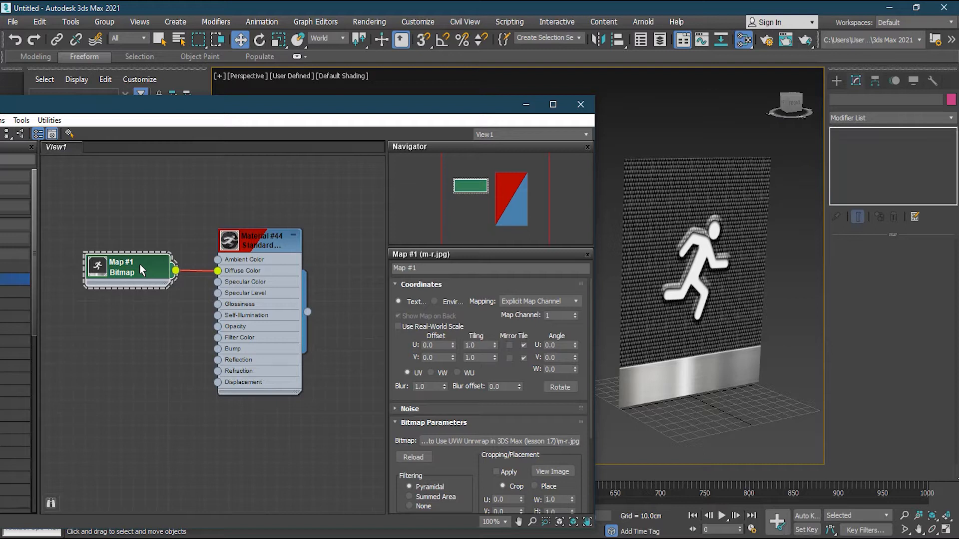
left_click(196, 270)
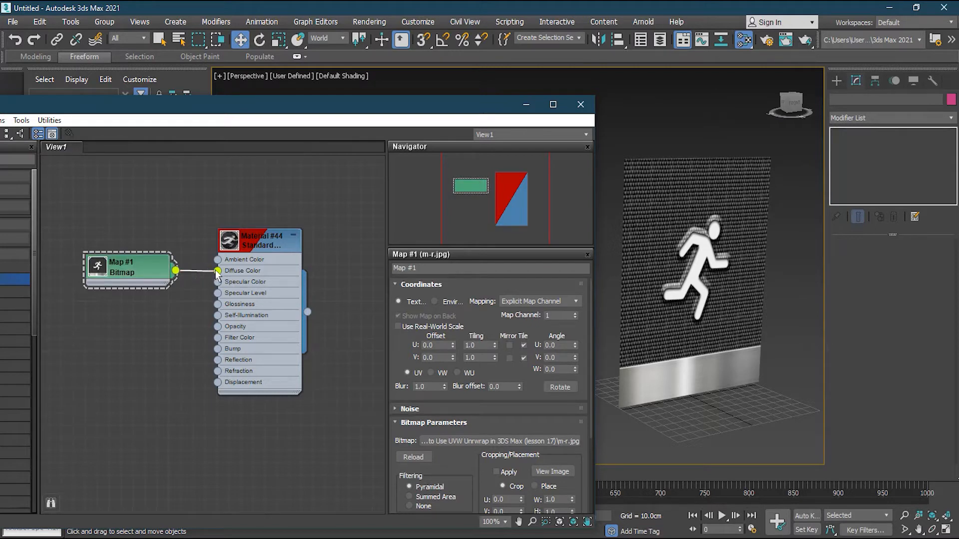
left_click_drag(215, 272, 196, 297)
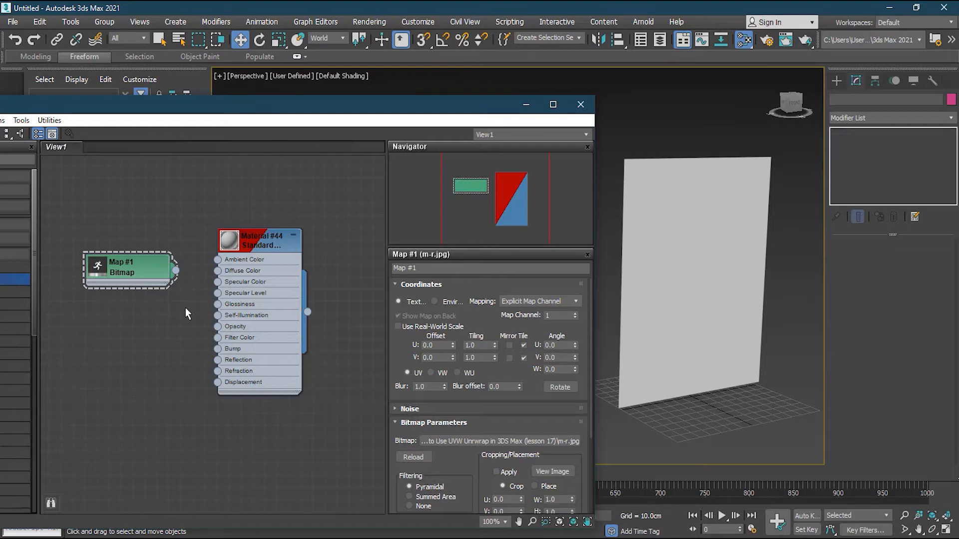
Collapse the General maps group and space the bitmap and Standard material nodes apart, leaving room for another node between them.
left_click_drag(257, 111, 518, 96)
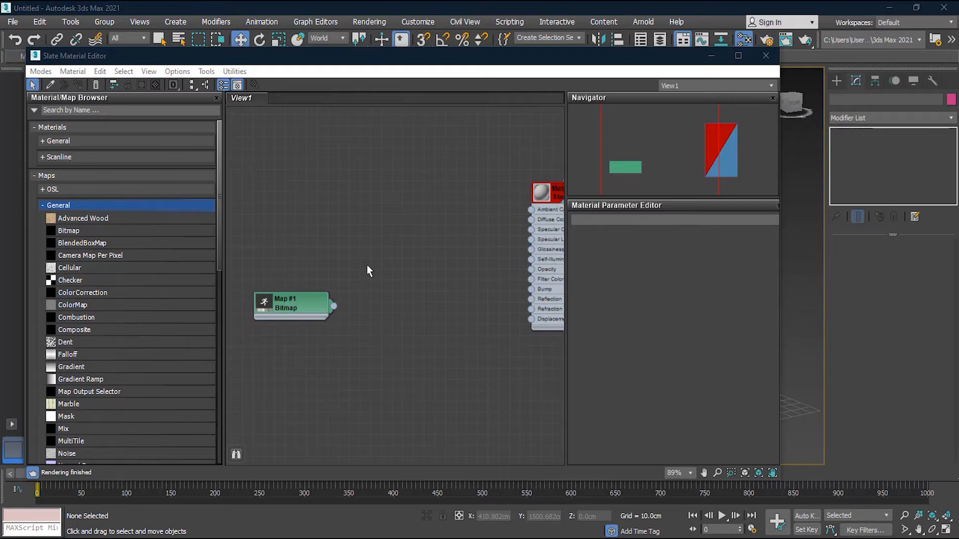
left_click(63, 206)
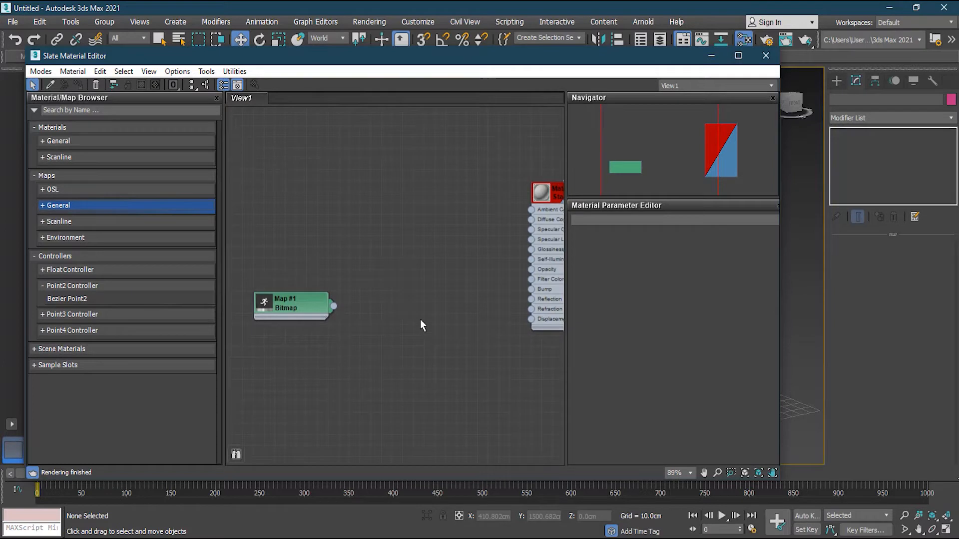
left_click_drag(552, 195, 478, 228)
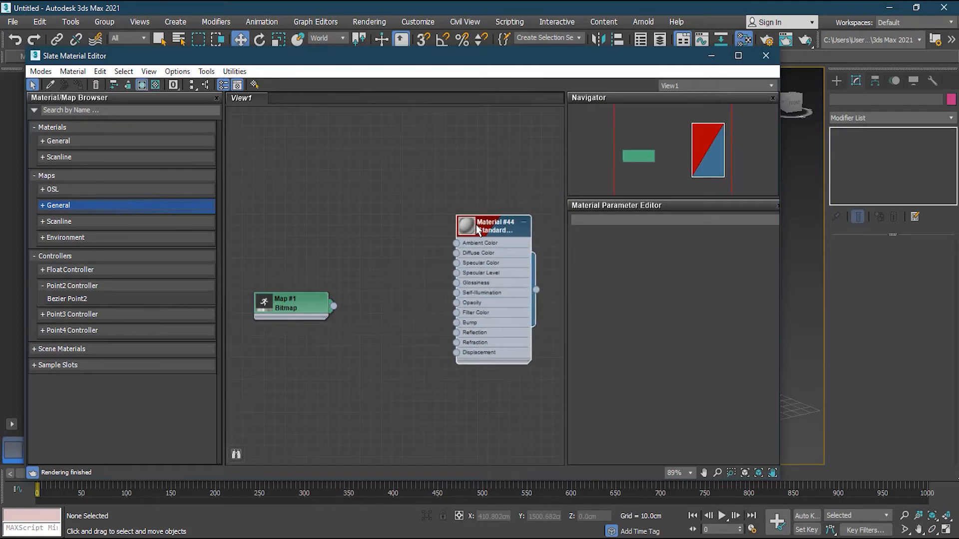
left_click_drag(296, 304, 276, 280)
Expand the OSL maps group and add a Curves (float) map between the bitmap and the Standard material in View1.
left_click(57, 190)
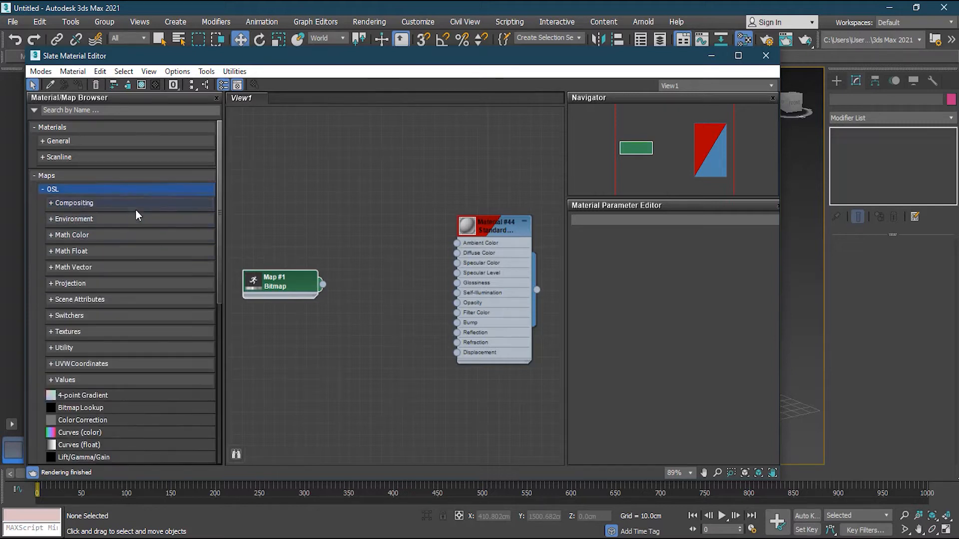
scroll(145, 350, "down", 2)
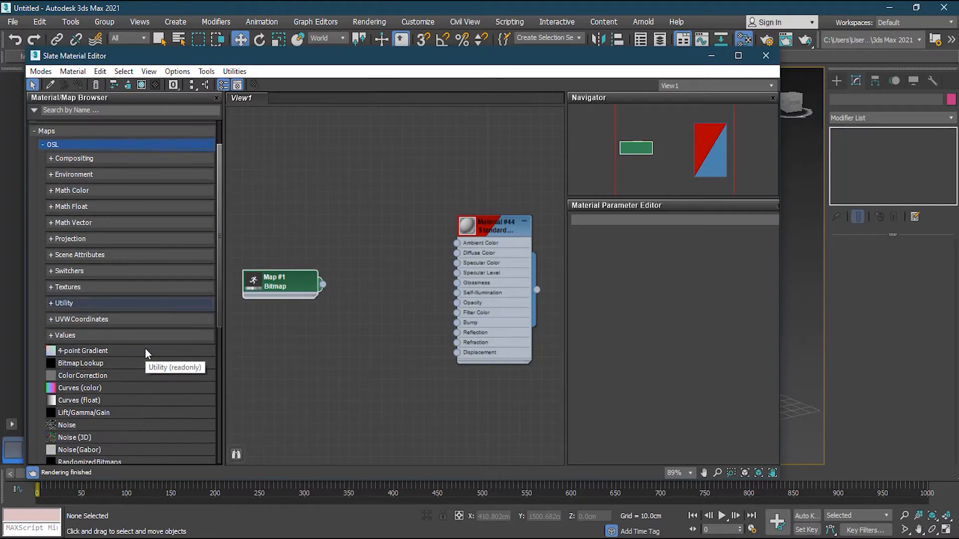
scroll(145, 354, "down", 2)
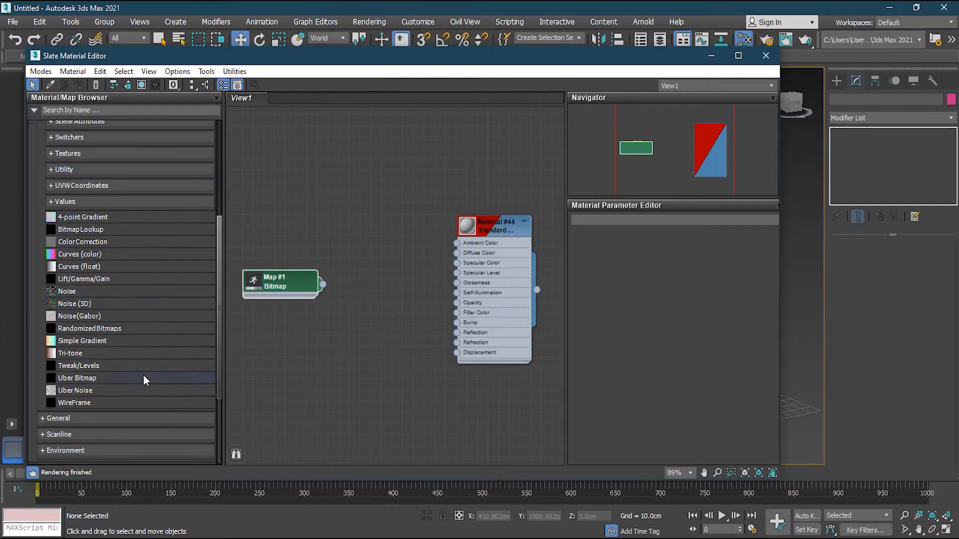
scroll(154, 265, "up", 3)
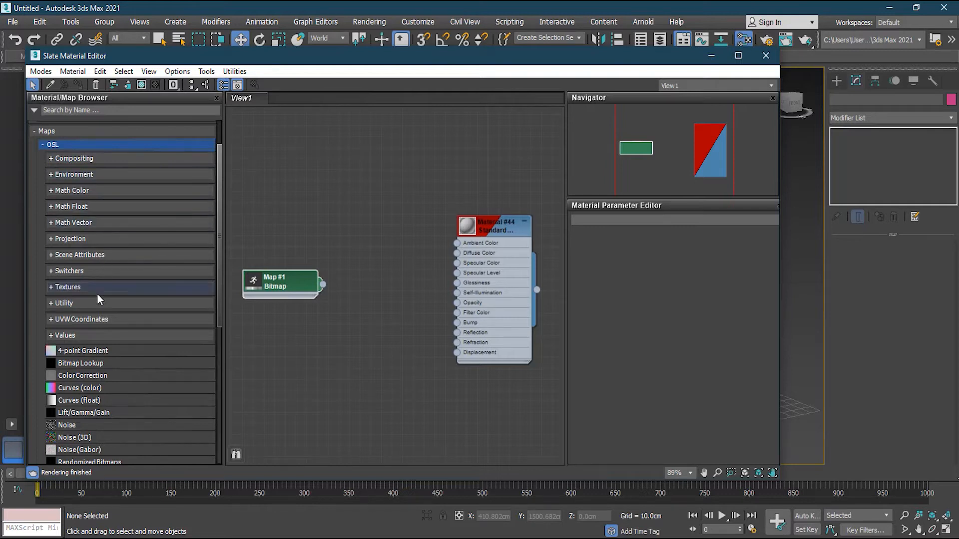
scroll(92, 324, "down", 3)
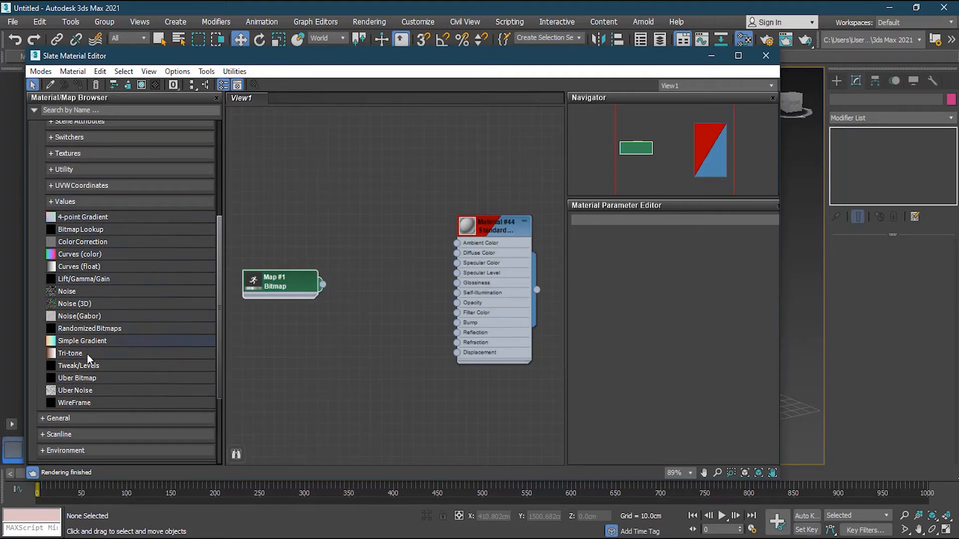
left_click(86, 241)
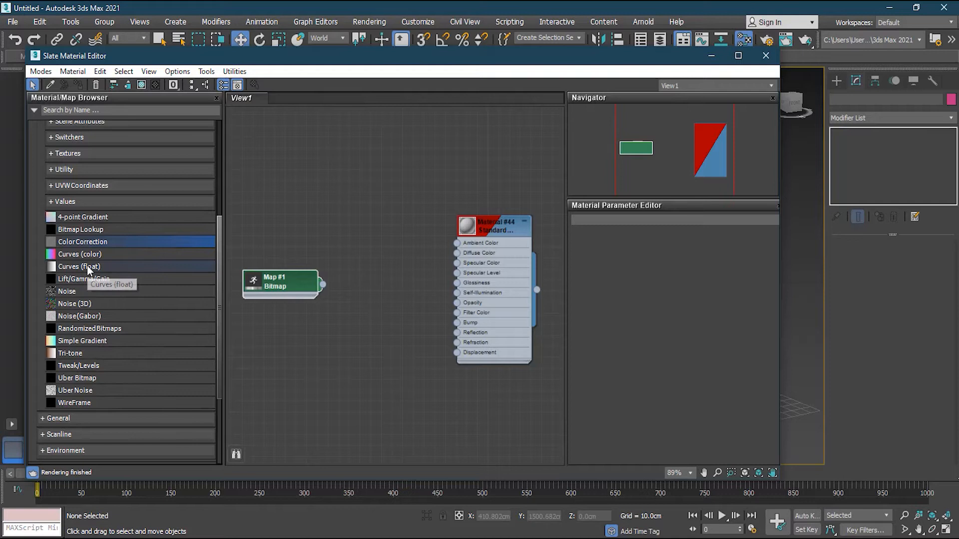
left_click(87, 266)
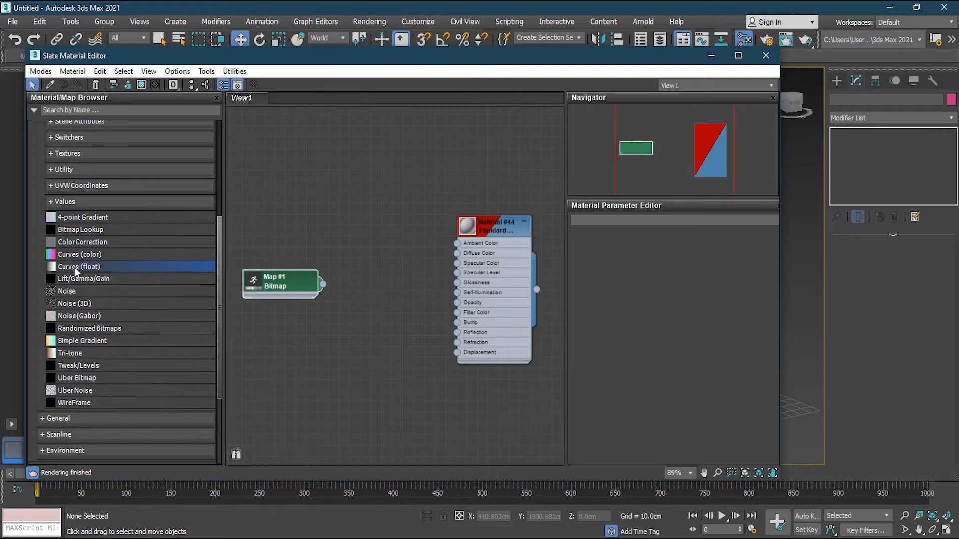
left_click_drag(377, 259, 386, 262)
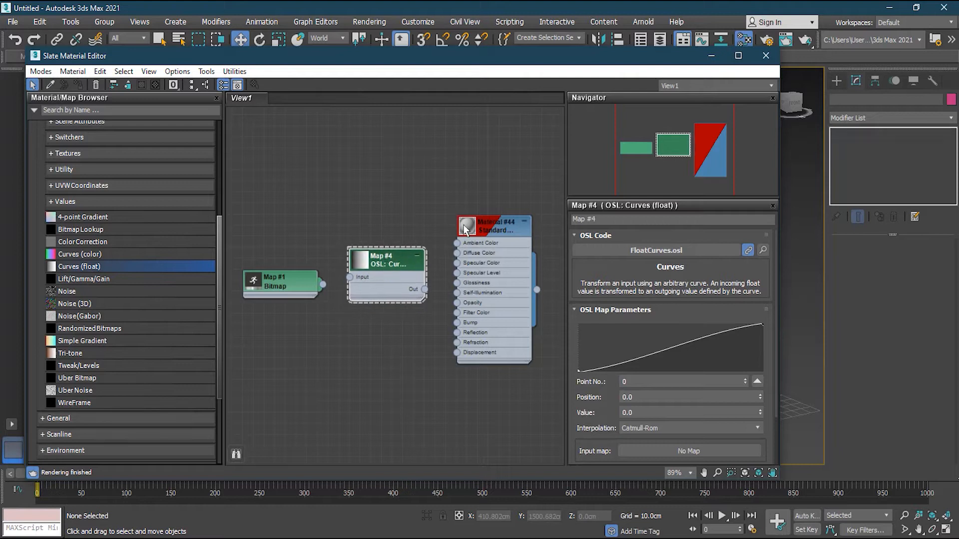
Wire the m-r.jpg bitmap into the Curves map's Input and its Out to the material's Diffuse Color, keeping the plane in view.
left_click(280, 281)
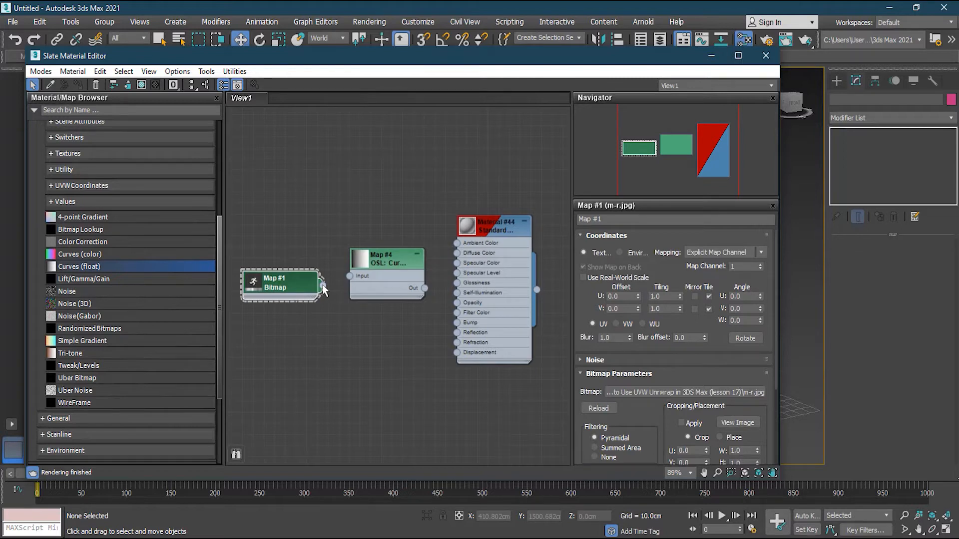
left_click_drag(350, 281, 349, 276)
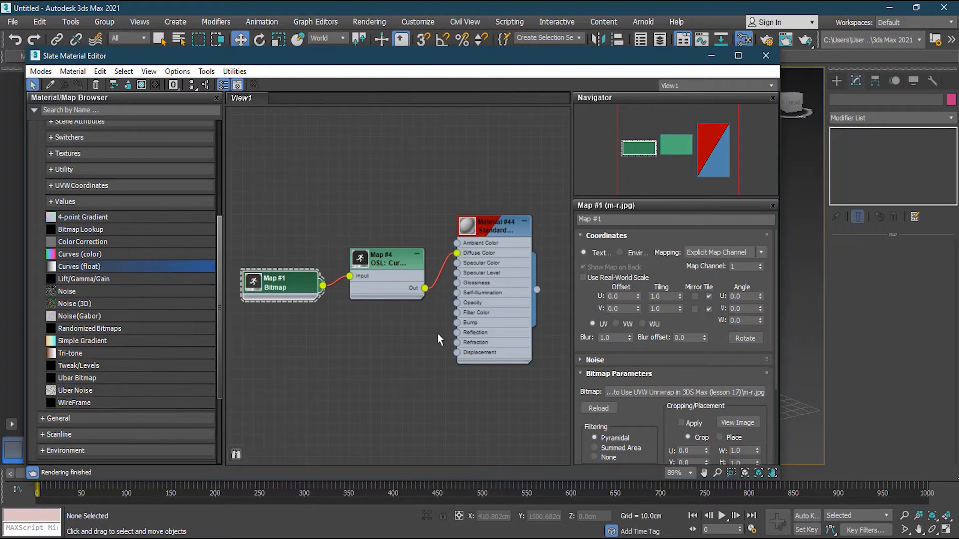
left_click_drag(495, 59, 305, 68)
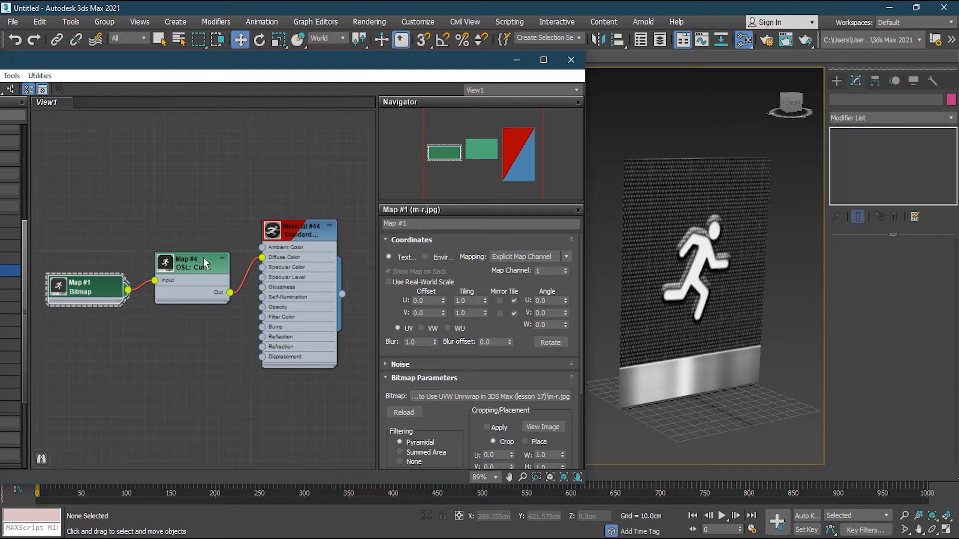
left_click_drag(195, 270, 194, 264)
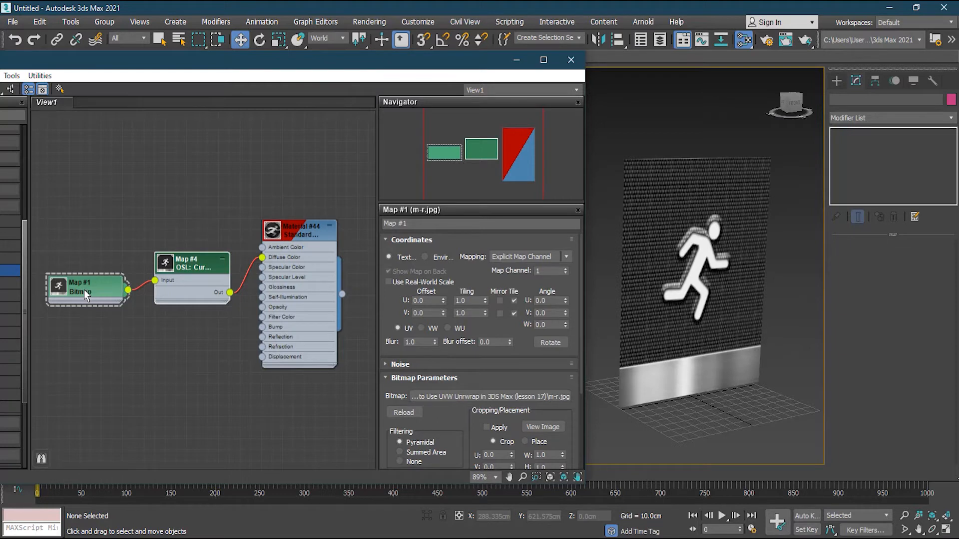
left_click(283, 234)
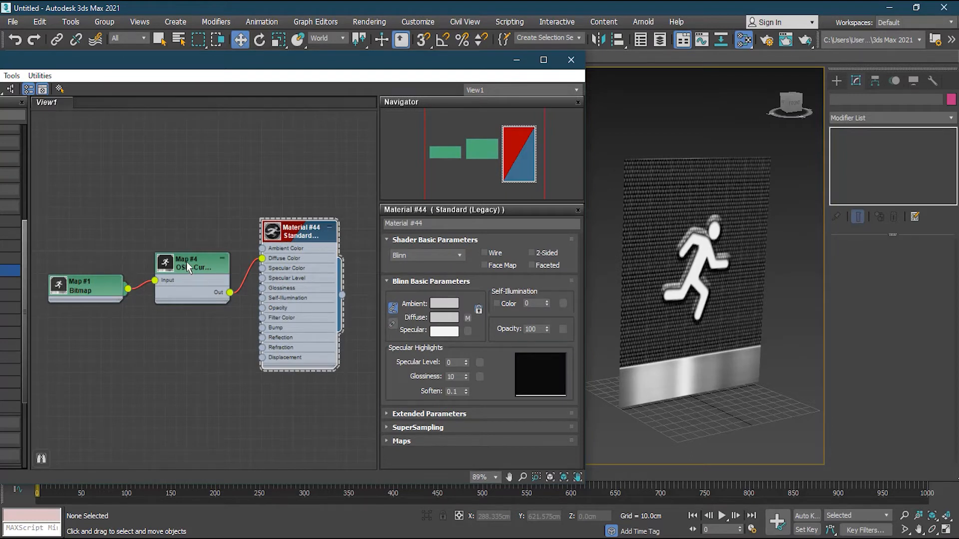
left_click(88, 288)
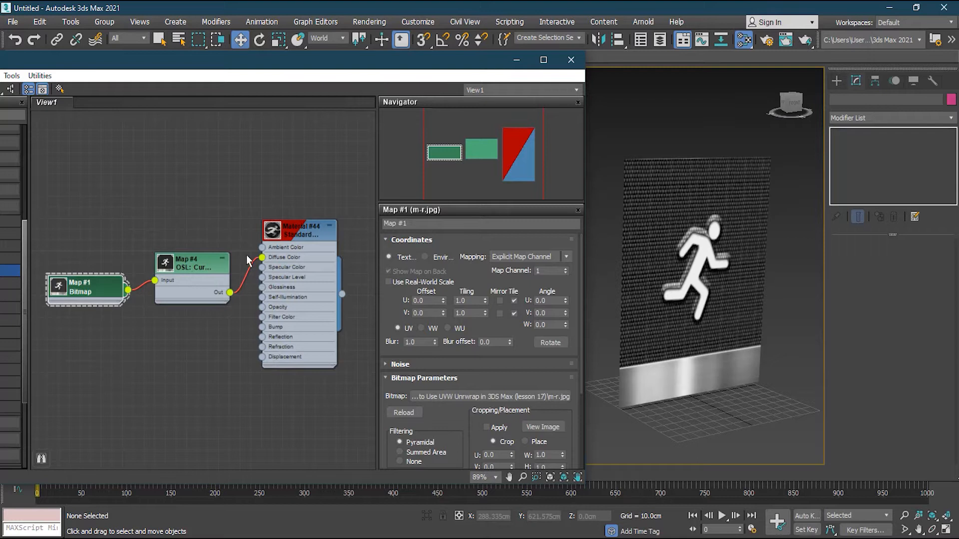
Reshape the Curves (float) map by lowering its end point to about 0.35 and adding a point at about position 0.56, value 0.60.
double_click(184, 261)
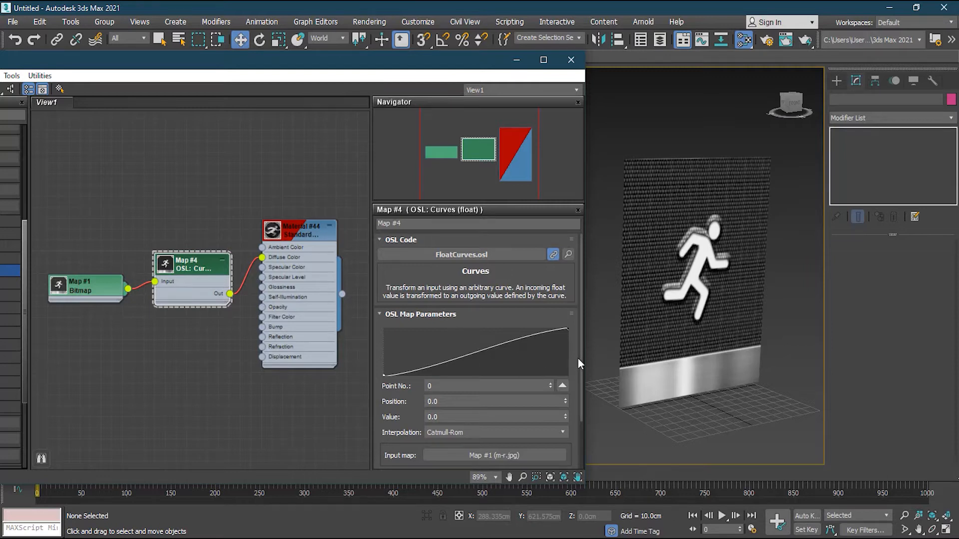
left_click_drag(581, 366, 583, 422)
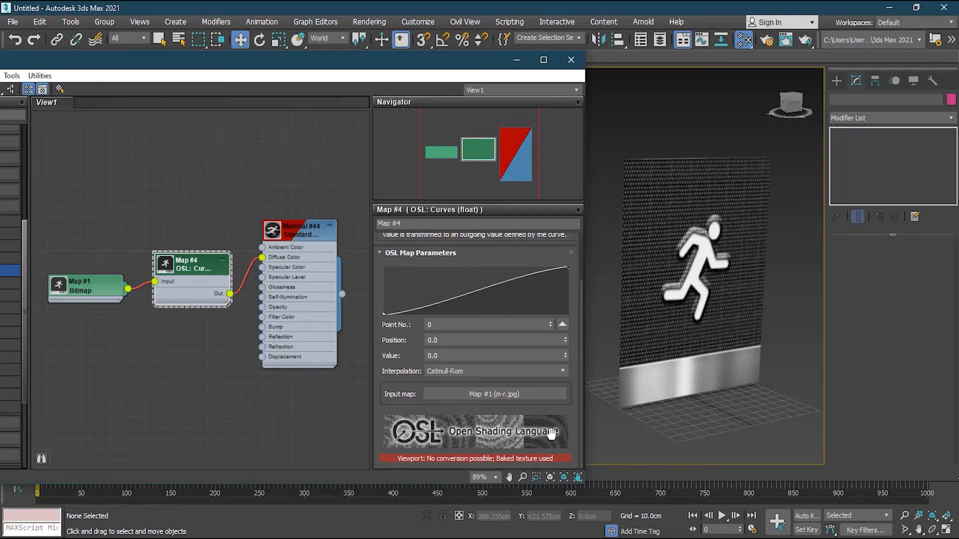
left_click_drag(579, 432, 576, 388)
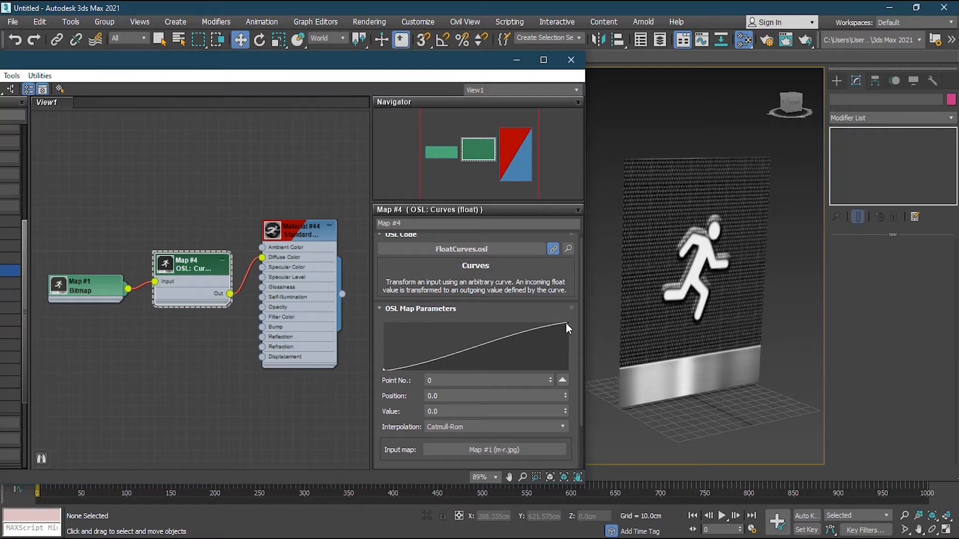
left_click_drag(567, 322, 569, 355)
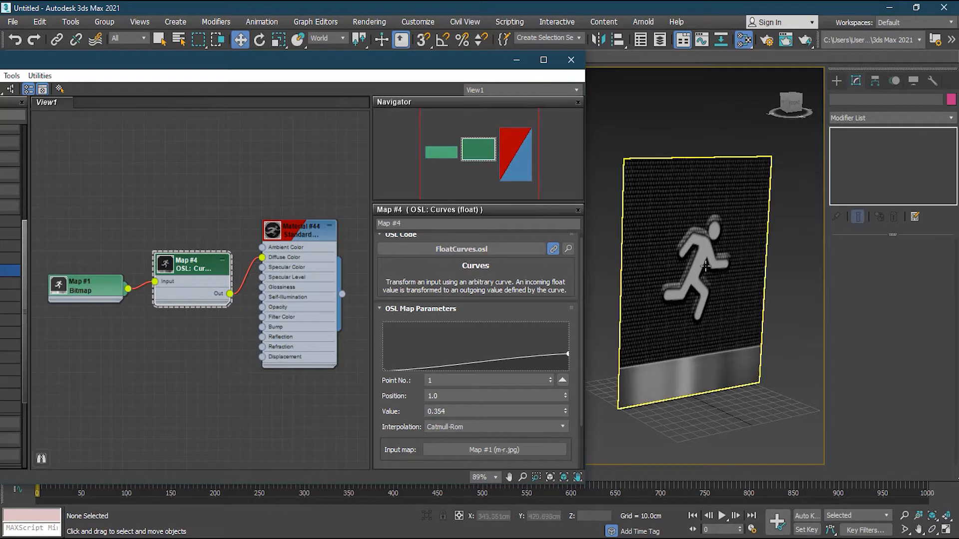
mouse_move(489, 358)
left_mouse_down()
mouse_move(482, 338)
mouse_move(491, 367)
mouse_move(487, 342)
left_mouse_up()
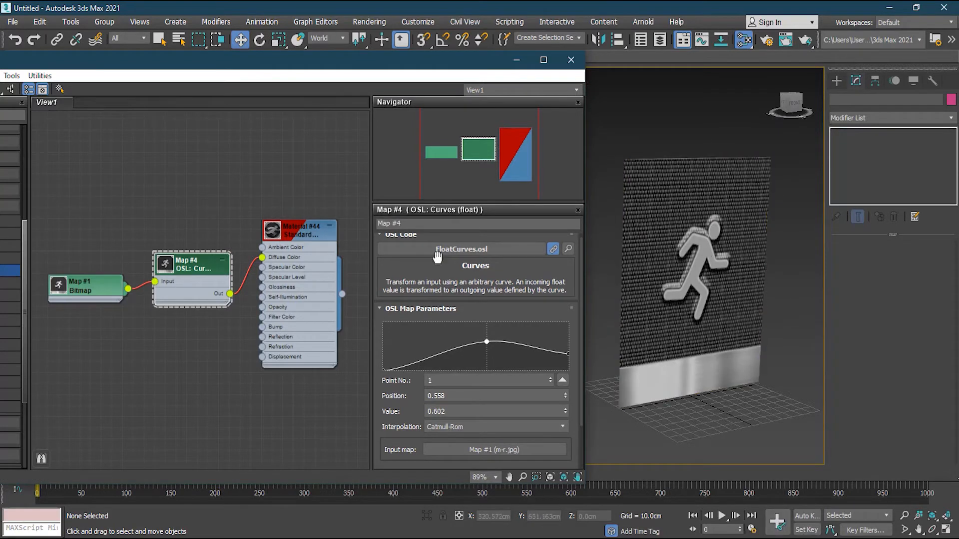
Delete the Curves (float) node from between the bitmap and the Standard material, with the map browser brought back into view.
left_click_drag(375, 61, 566, 62)
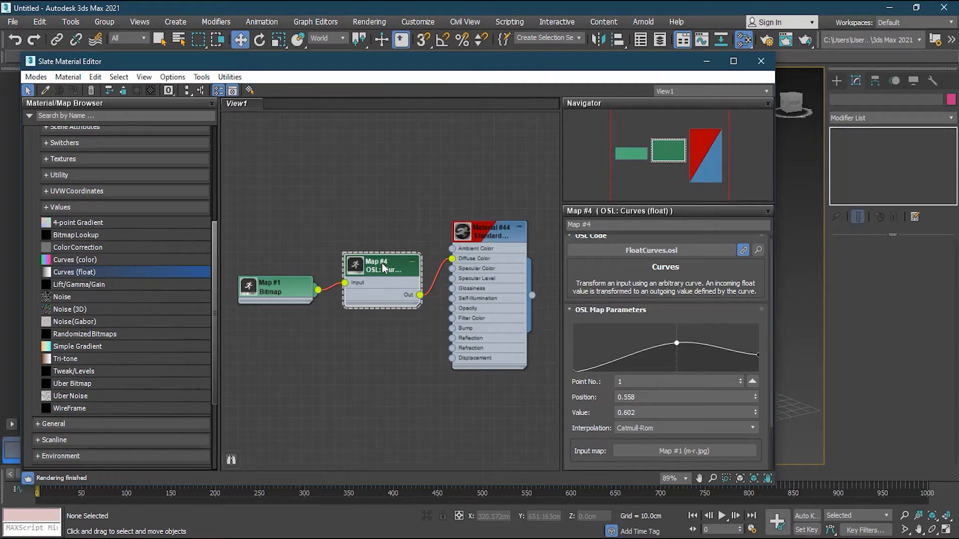
key("Delete")
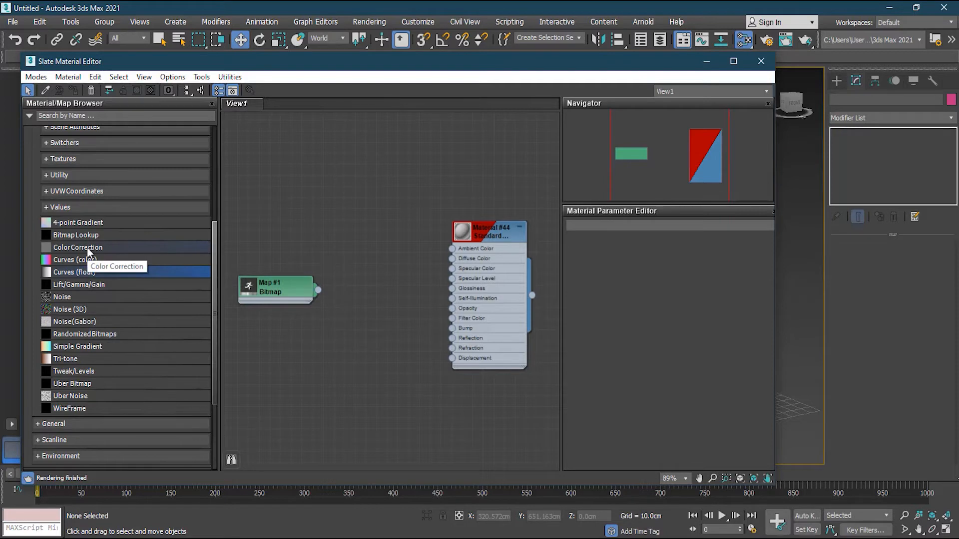
Add a second Bitmap map from the general maps, loading poster.jpg, above the m-r.jpg bitmap in View1.
double_click(280, 287)
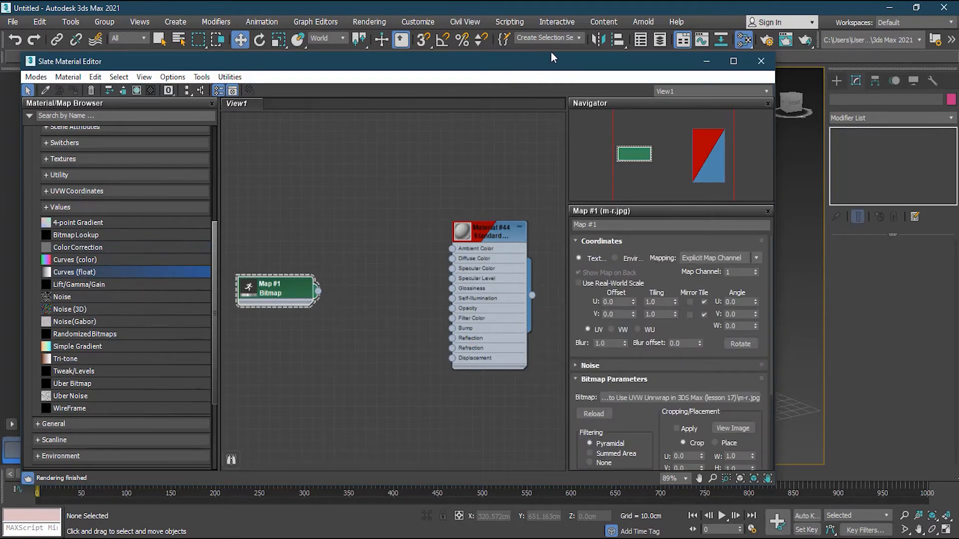
mouse_move(546, 63)
left_mouse_down()
mouse_move(297, 59)
mouse_move(535, 65)
left_mouse_up()
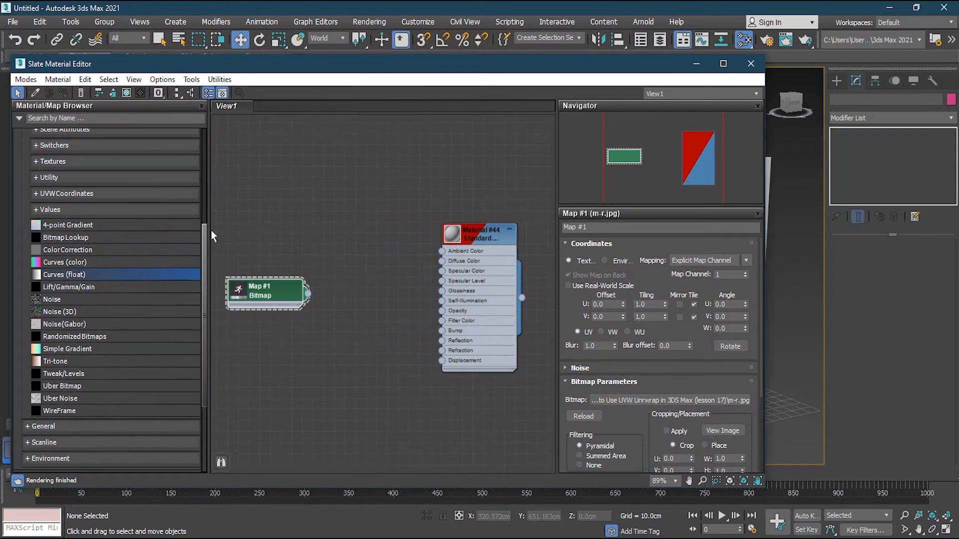
left_click_drag(203, 233, 211, 158)
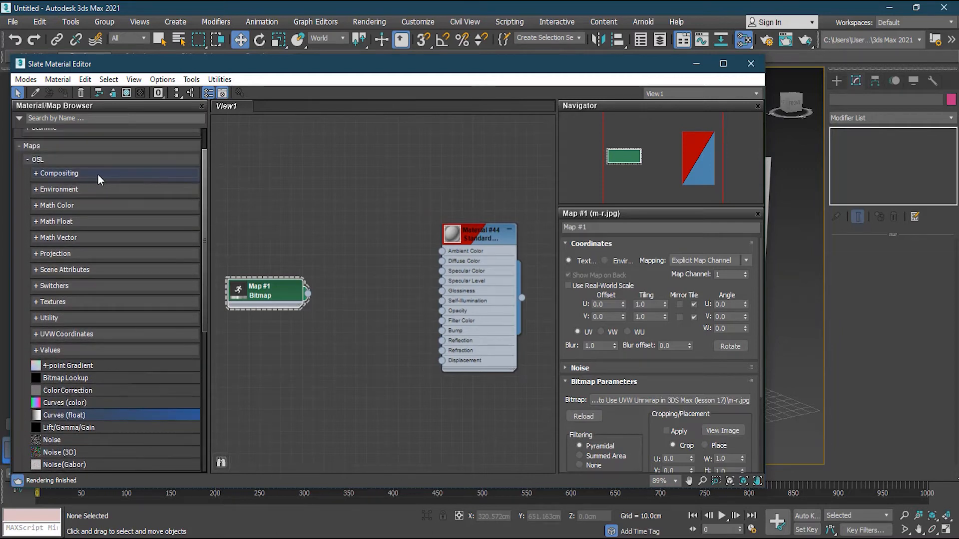
scroll(97, 175, "up", 2)
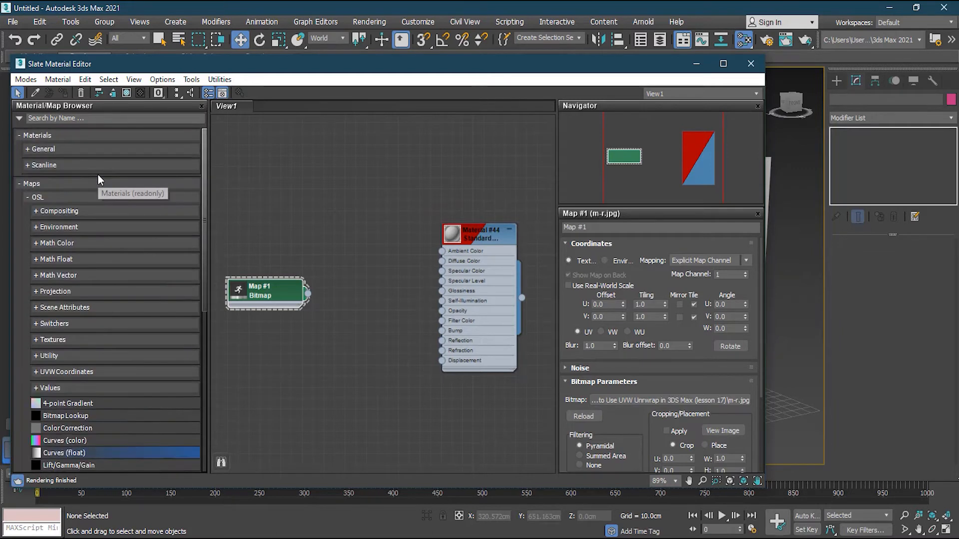
left_click(53, 198)
left_click(56, 213)
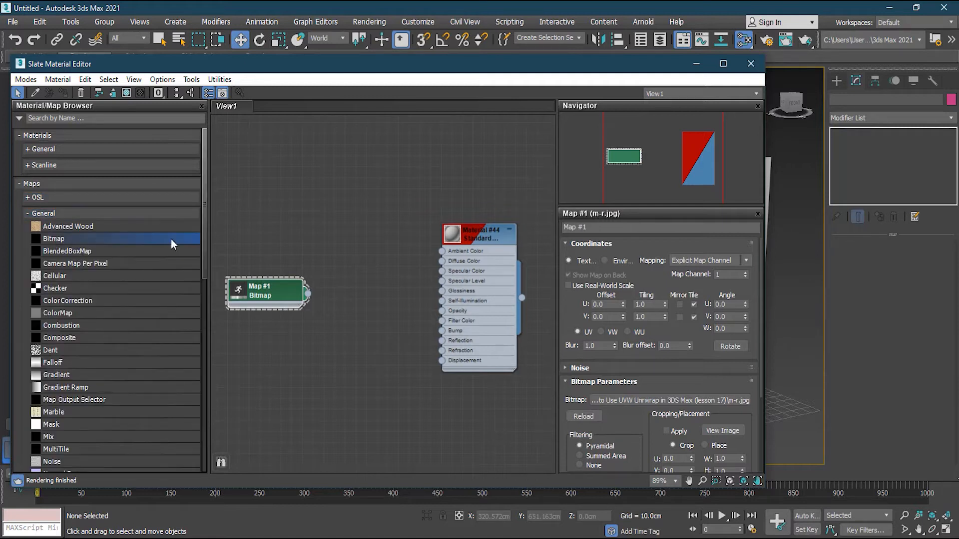
left_click_drag(295, 215, 268, 202)
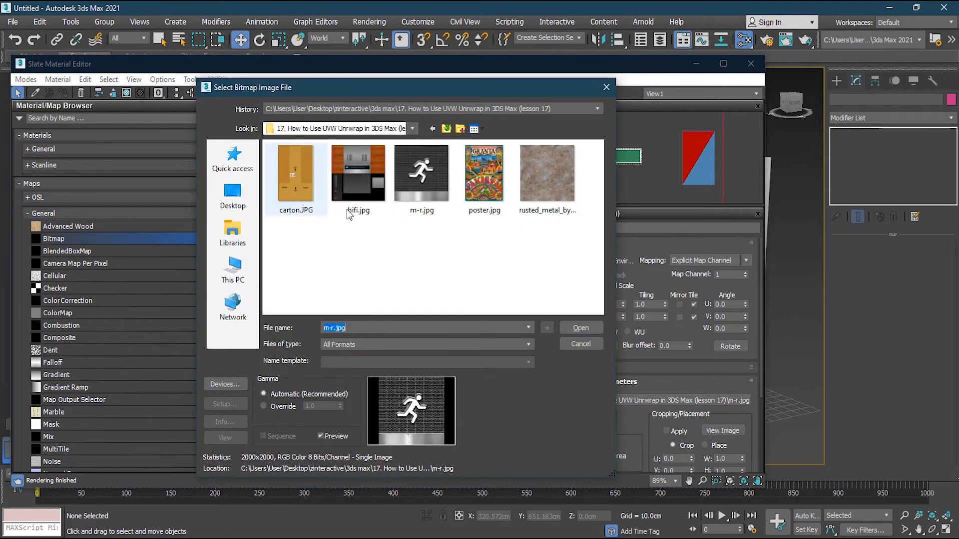
left_click(483, 187)
left_click(580, 328)
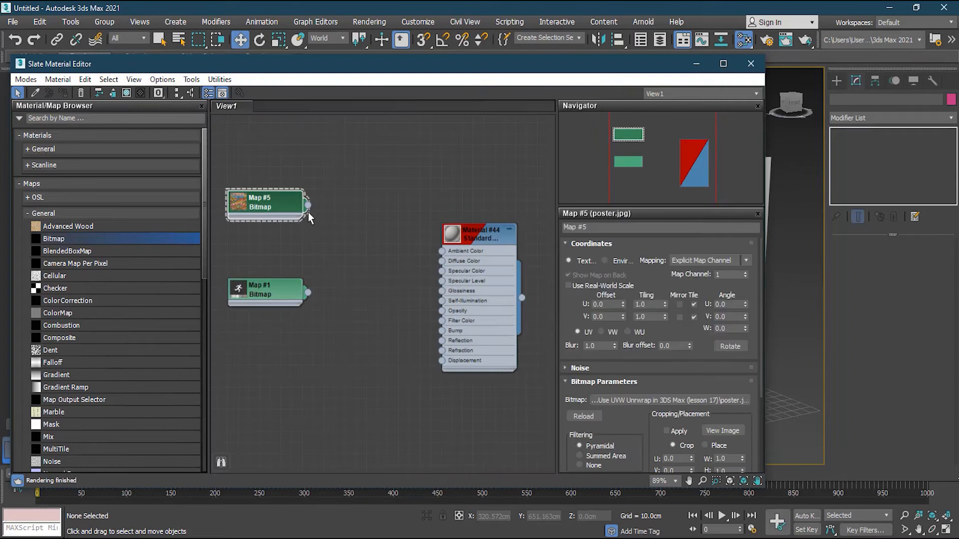
Try the poster.jpg bitmap on the plane by wiring it to the material's Diffuse Color, and disconnect it again.
left_click_drag(277, 206, 441, 260)
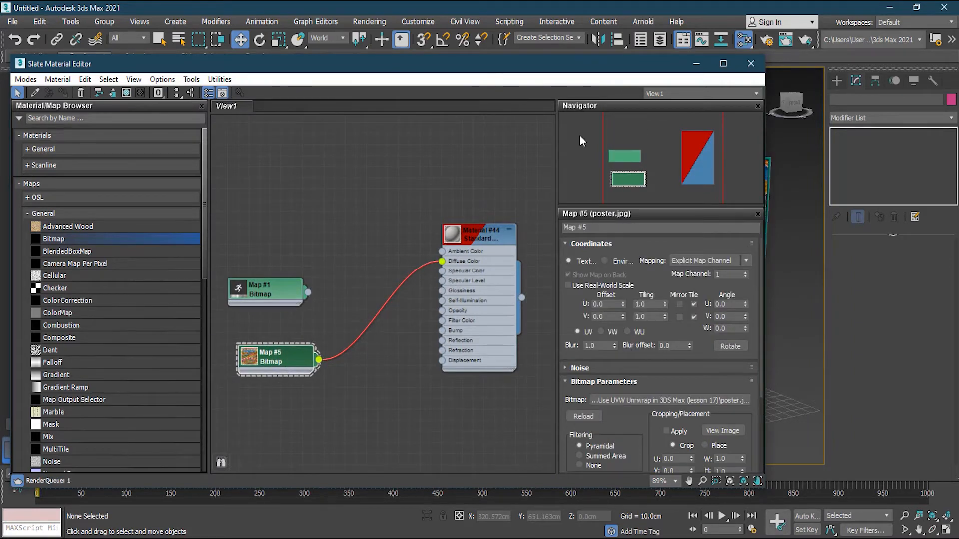
left_click_drag(588, 69, 339, 82)
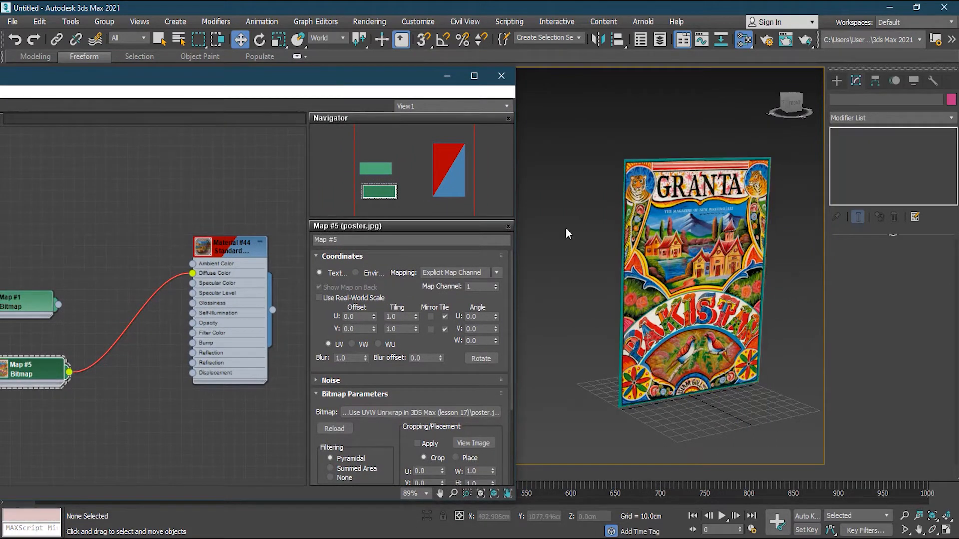
left_click_drag(260, 78, 488, 62)
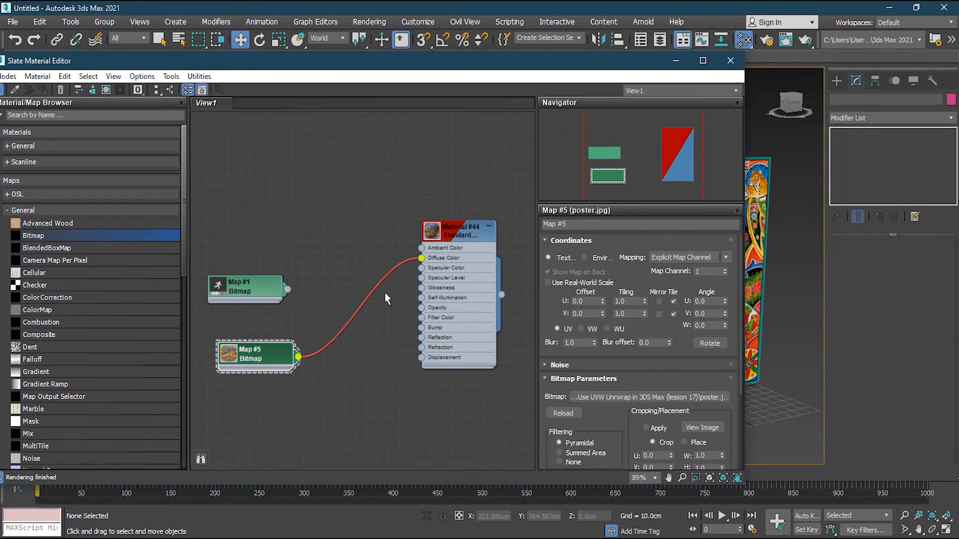
left_click_drag(420, 259, 376, 321)
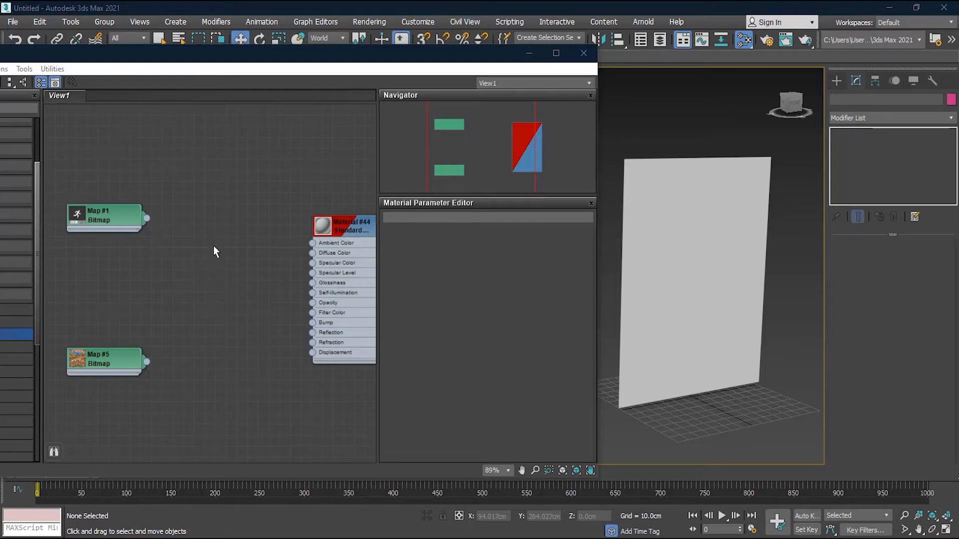
Add an OSL Color Correction map between the two bitmaps and the Standard material, and show its parameters.
mouse_move(123, 352)
left_mouse_down()
mouse_move(103, 355)
mouse_move(114, 356)
left_mouse_up()
left_click_drag(255, 56, 462, 60)
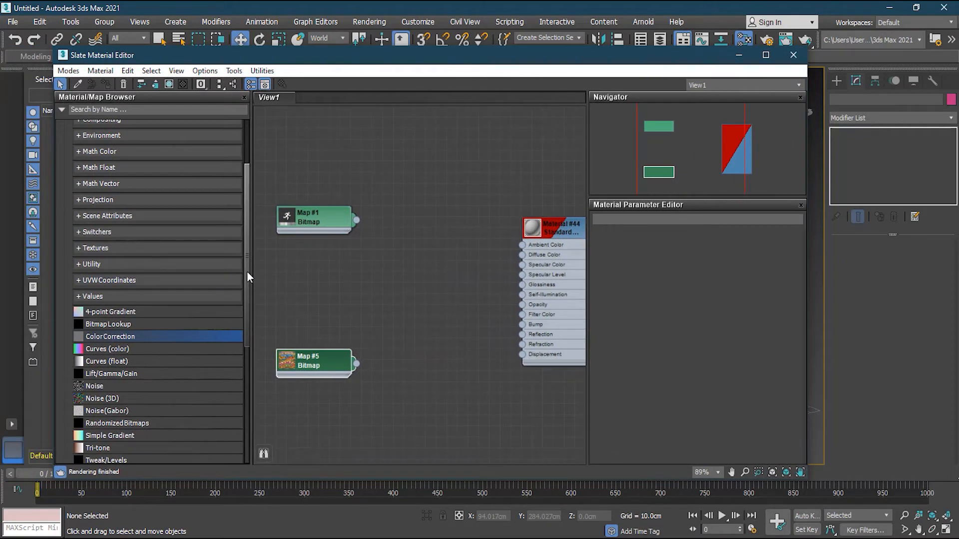
left_click_drag(249, 274, 247, 318)
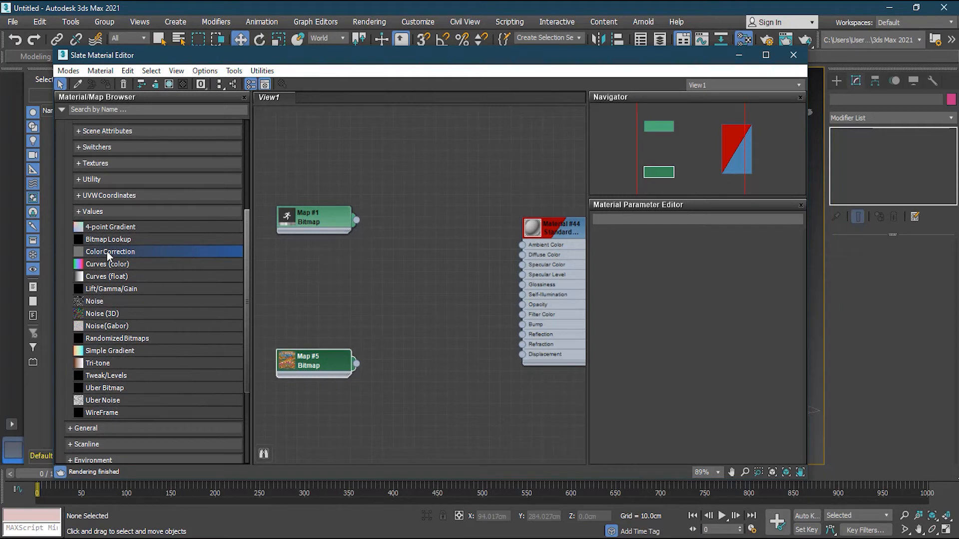
left_click_drag(108, 256, 446, 143)
double_click(440, 232)
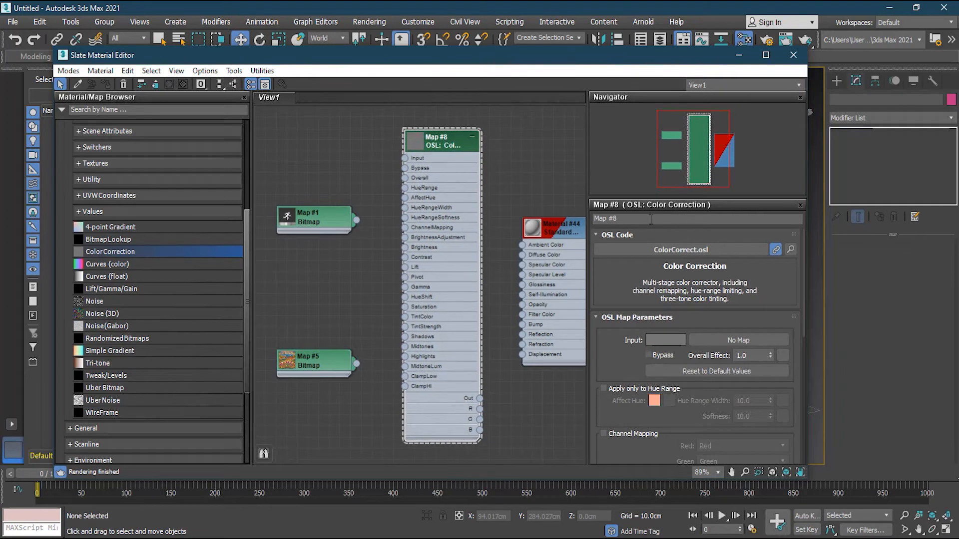
Rename the m-r.jpg bitmap as Mono Chrome Sign and the poster.jpg bitmap as Colored Poster.
double_click(321, 223)
left_click_drag(648, 220, 587, 225)
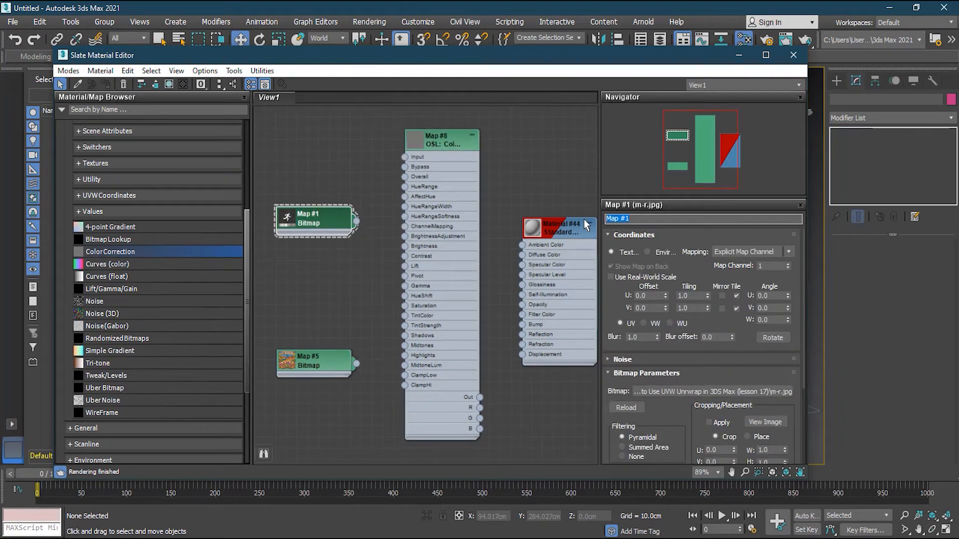
type("Mono Chrome Sign")
key("Return")
left_click(320, 361)
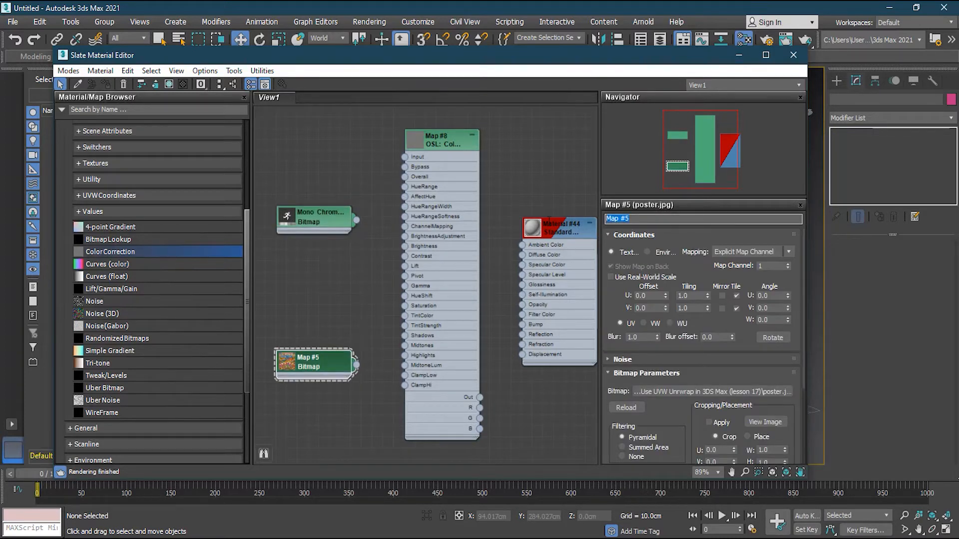
type("Colored Poster")
Rename the OSL color corrector node as Color Correction and the Standard material as Final Material.
left_click(461, 150)
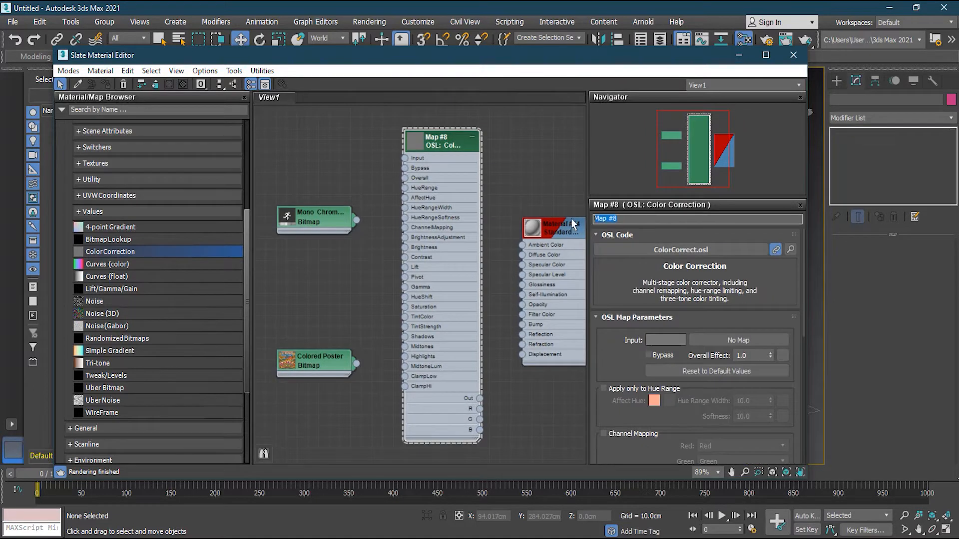
type("Color Correction")
key("Return")
left_click(581, 227)
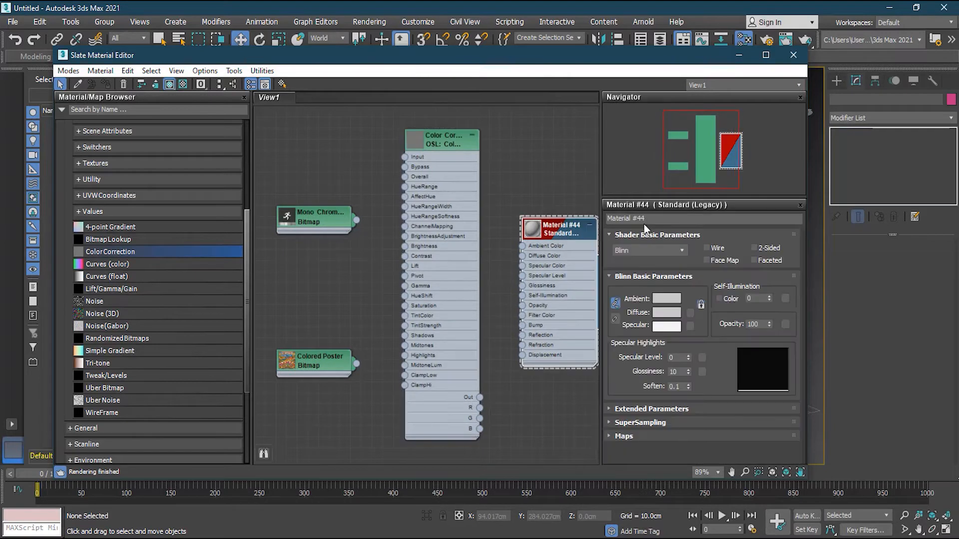
type("Final Mater")
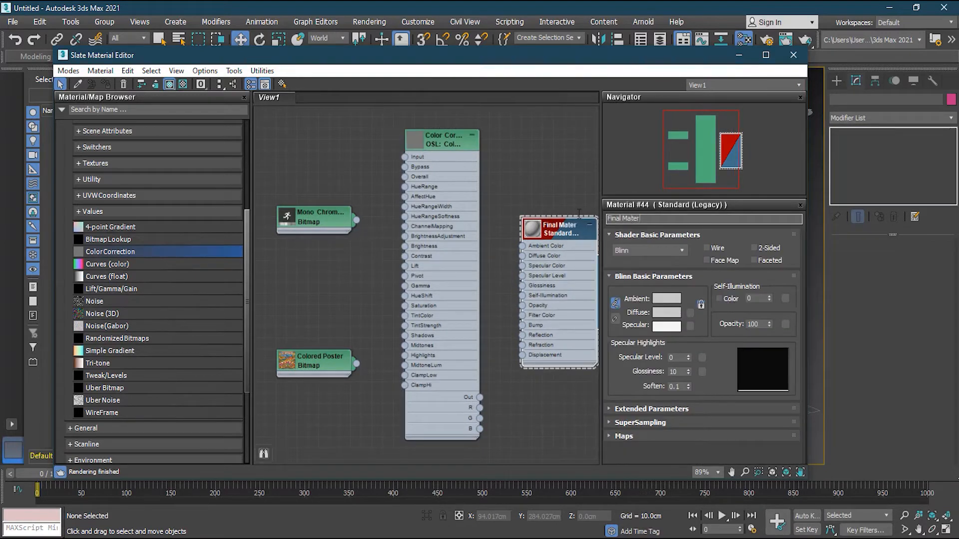
type("ial")
key("Return")
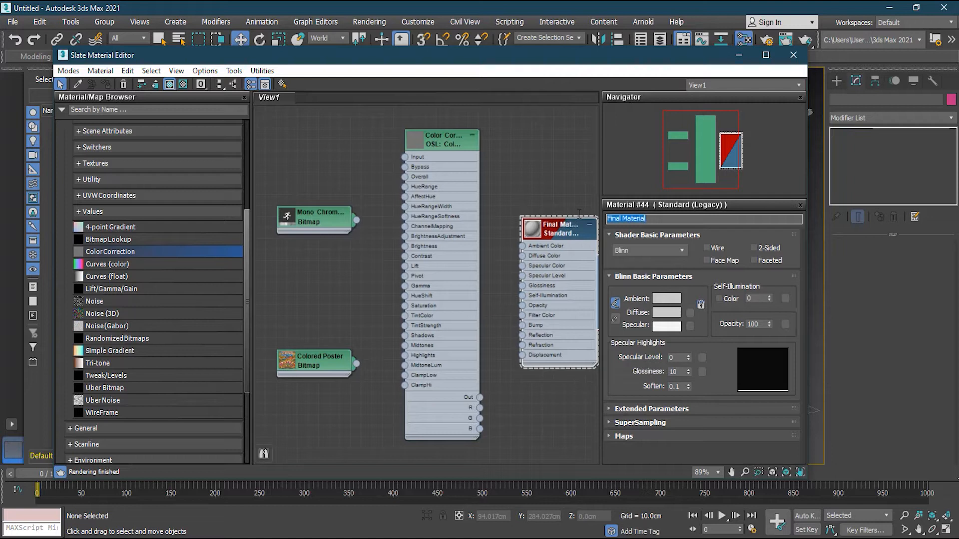
Wire Colored Poster into the Color Correction map's Input and its Out to Final Material's Diffuse Color, keeping the plane in view.
left_click(452, 143)
left_click_drag(609, 59, 393, 58)
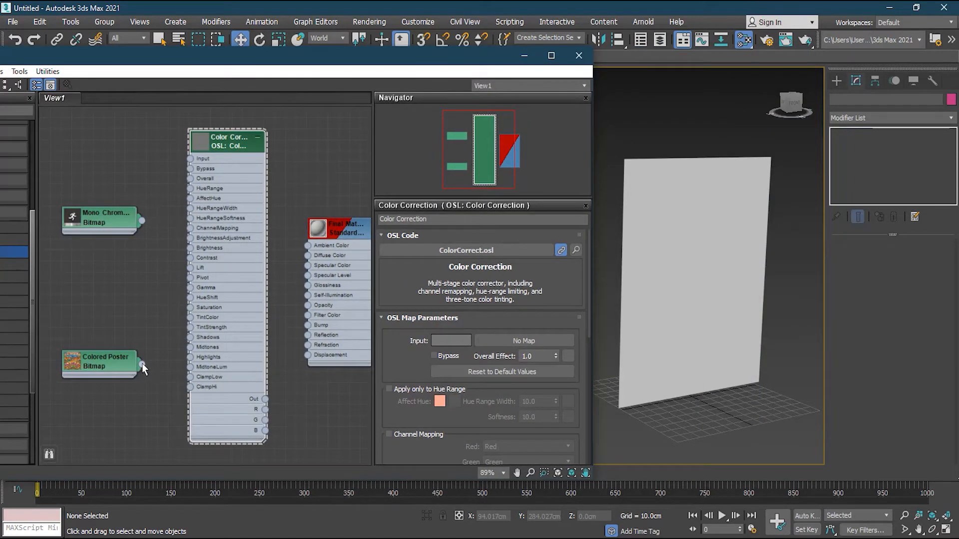
left_click_drag(141, 364, 188, 158)
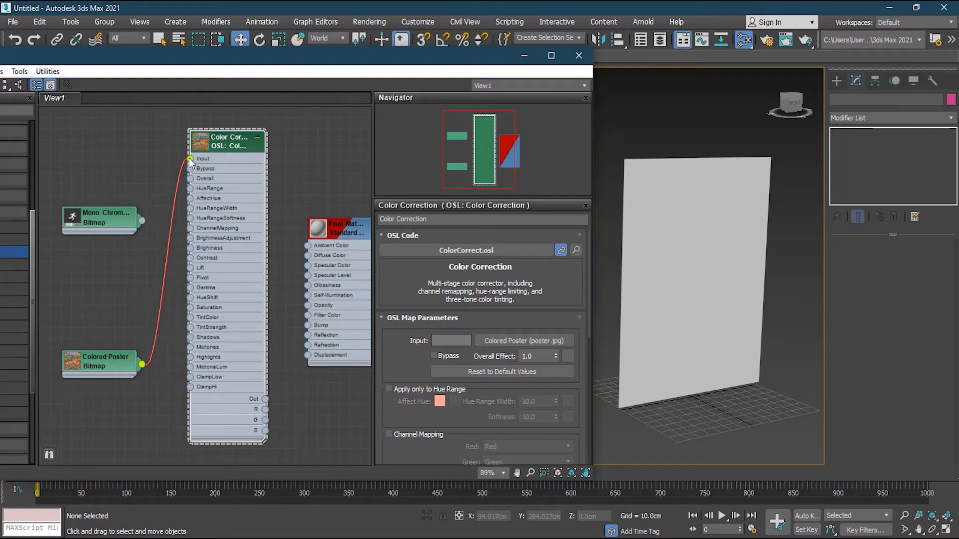
left_click_drag(266, 400, 308, 255)
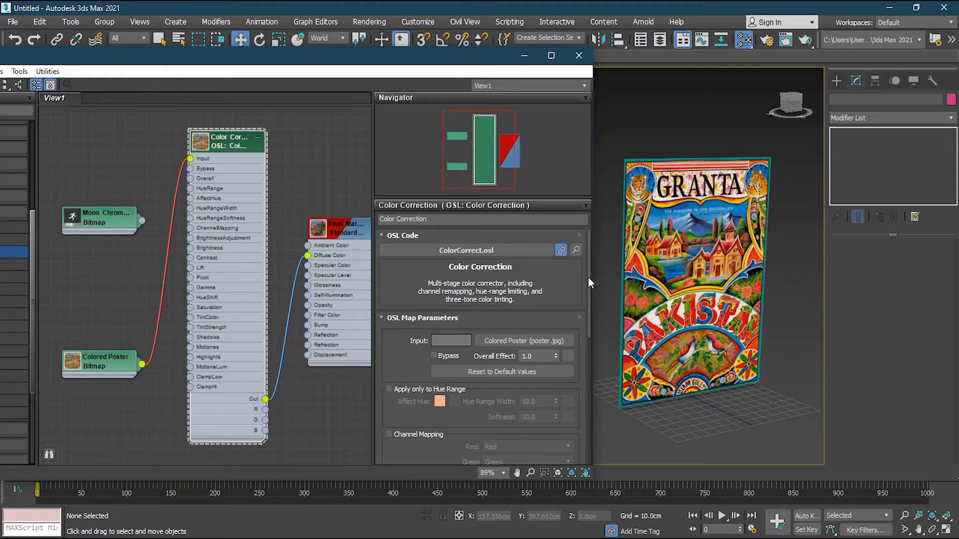
Try a Brightness of 0.86 and a Contrast of 1.45 on the Color Correction map.
left_click_drag(588, 277, 587, 352)
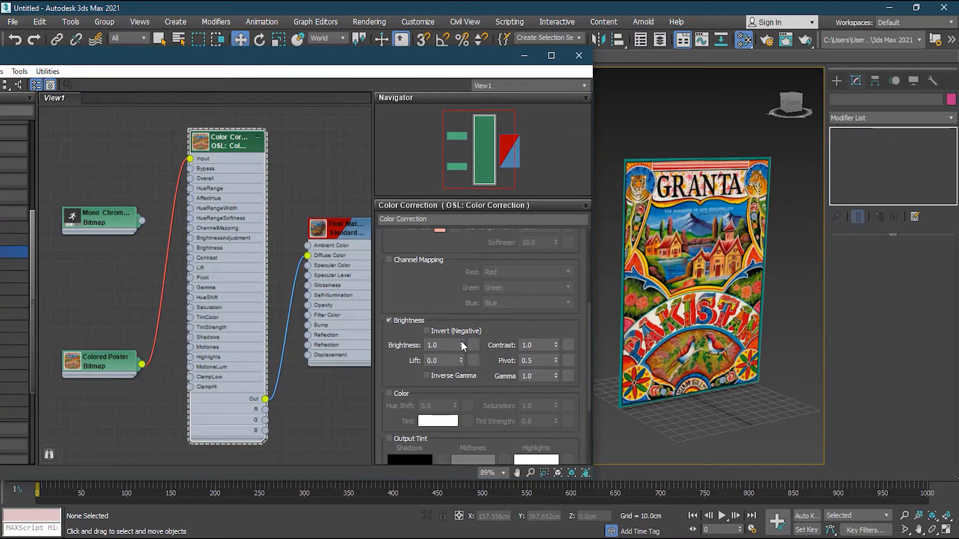
left_click_drag(461, 341, 465, 210)
left_click_drag(468, 304, 490, 350)
left_click_drag(555, 344, 559, 317)
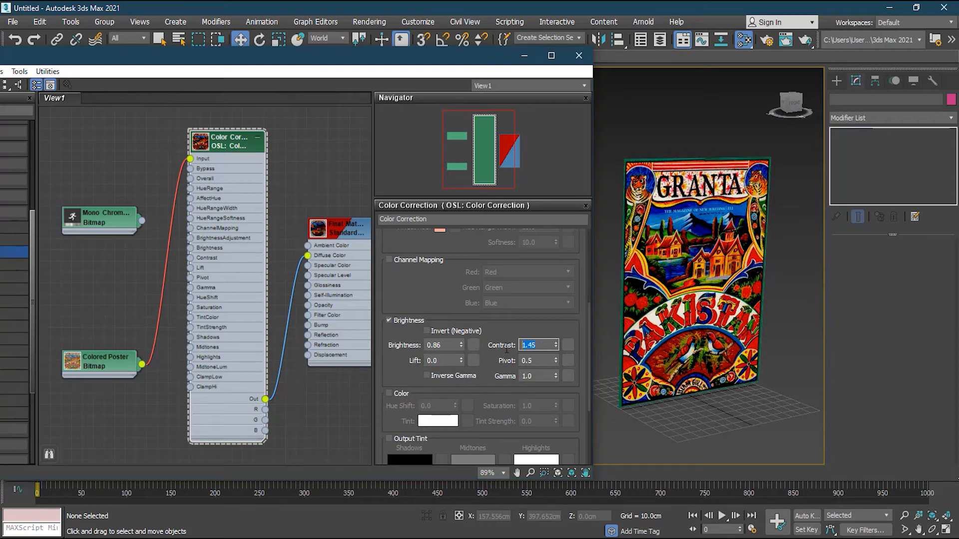
Reset Contrast and Brightness to 1.0, and switch Invert (Negative) on and back off.
type("1")
left_click_drag(450, 345, 380, 343)
type("1")
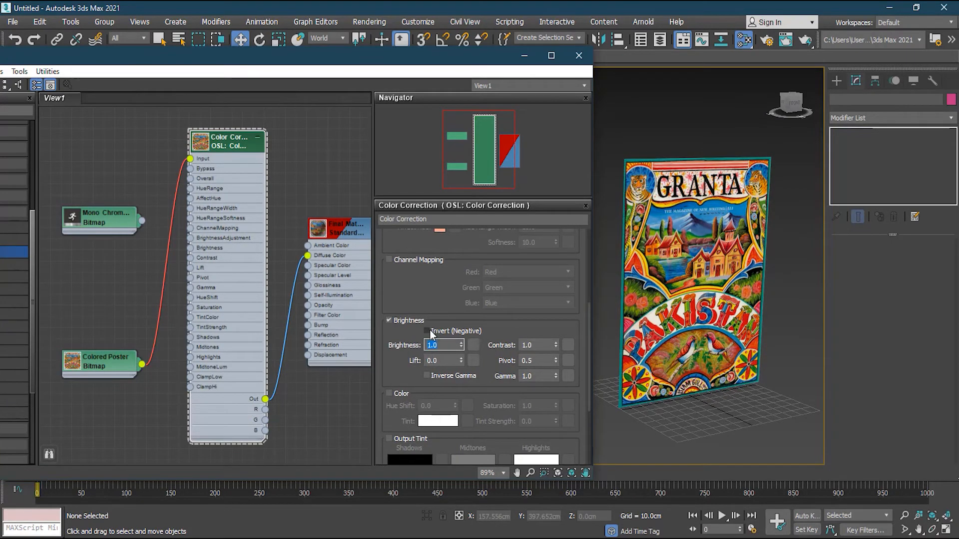
left_click(427, 331)
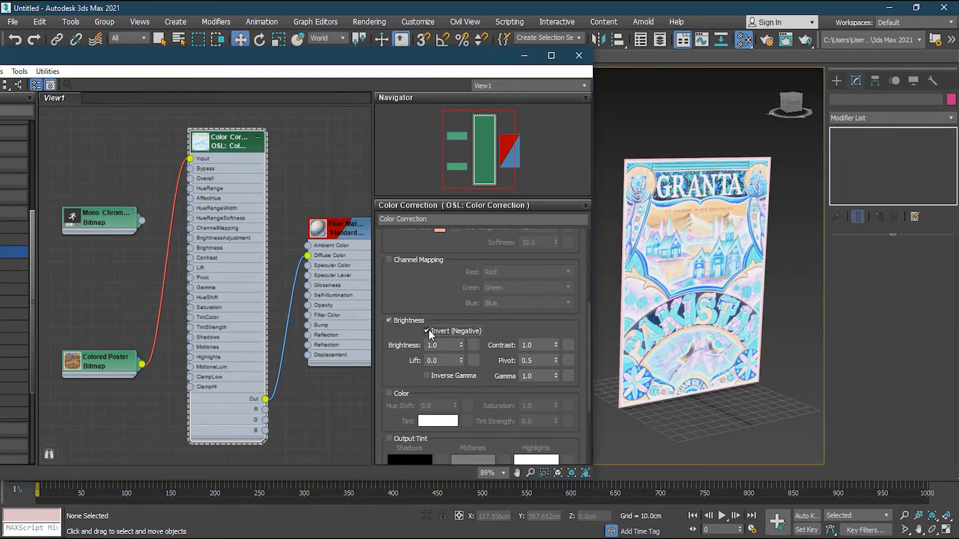
left_click(428, 331)
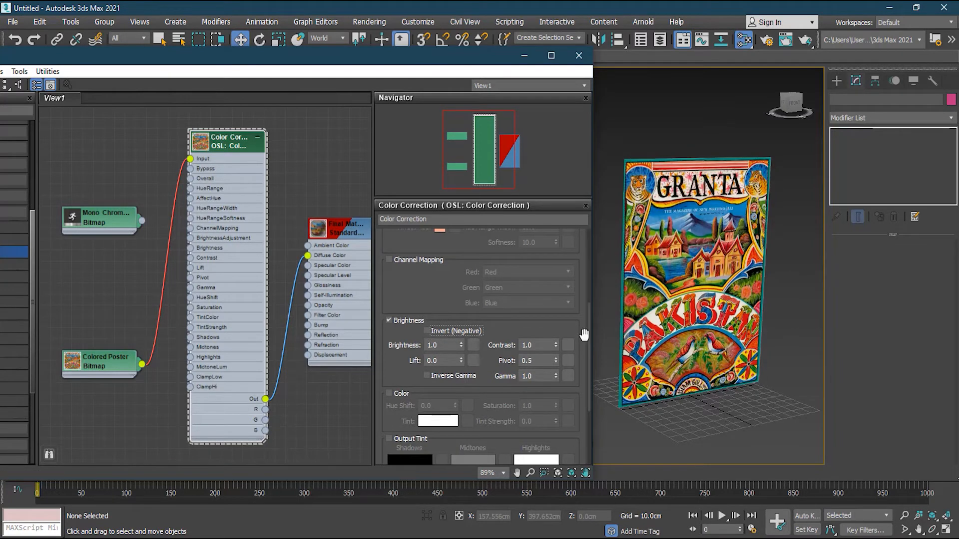
Enable the Color Correction map's Color adjustment and try different Hue Shift values such as -0.12, ending at 1.0.
left_click_drag(588, 335, 582, 379)
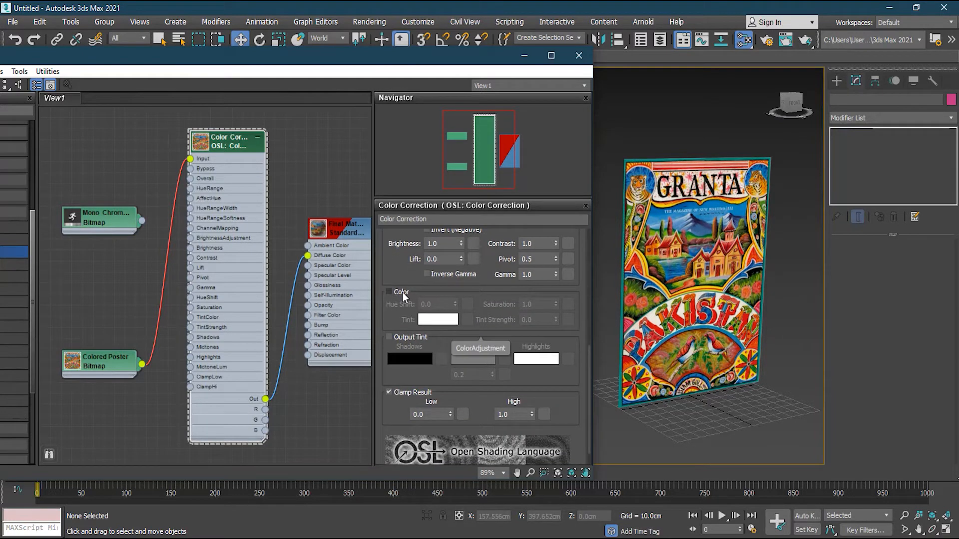
left_click(403, 292)
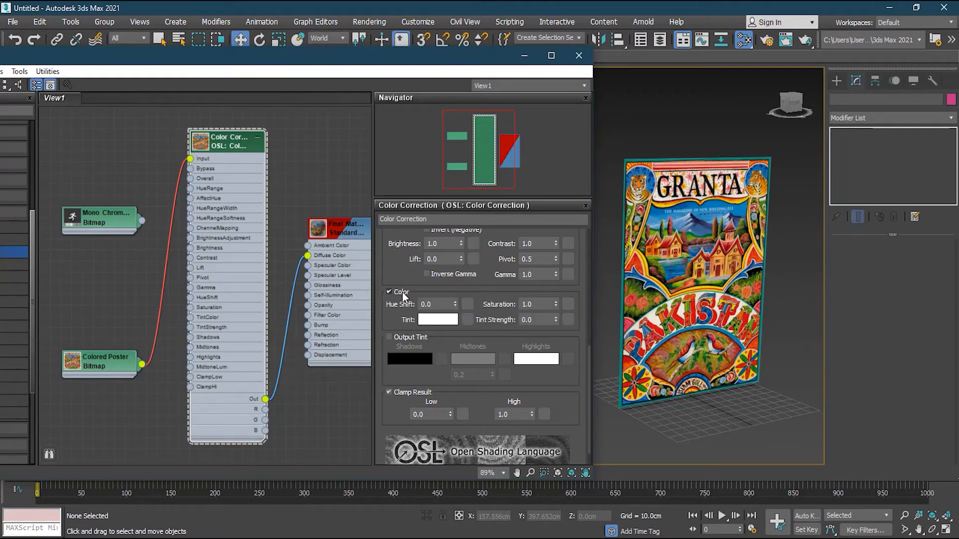
left_click_drag(455, 304, 466, 156)
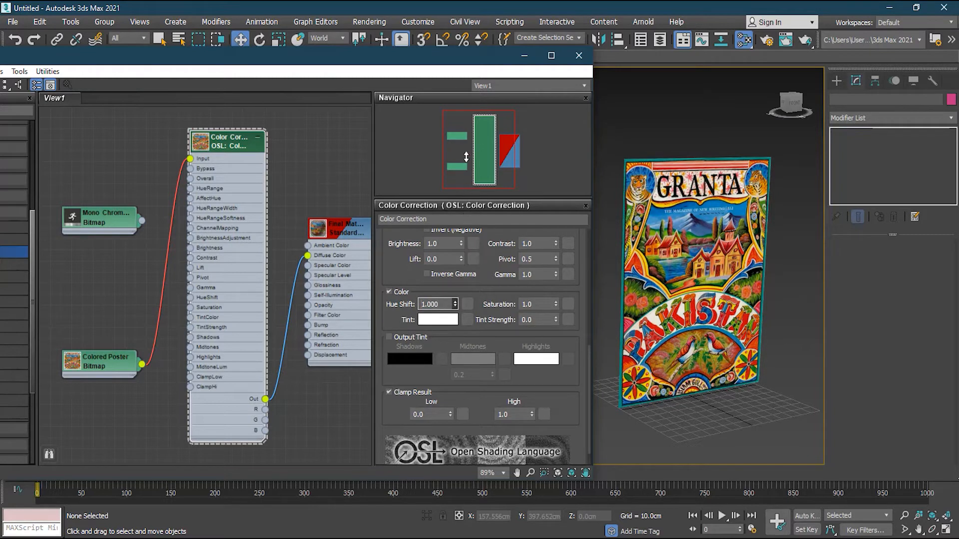
mouse_move(469, 272)
left_mouse_down()
mouse_move(466, 325)
mouse_move(466, 272)
left_mouse_up()
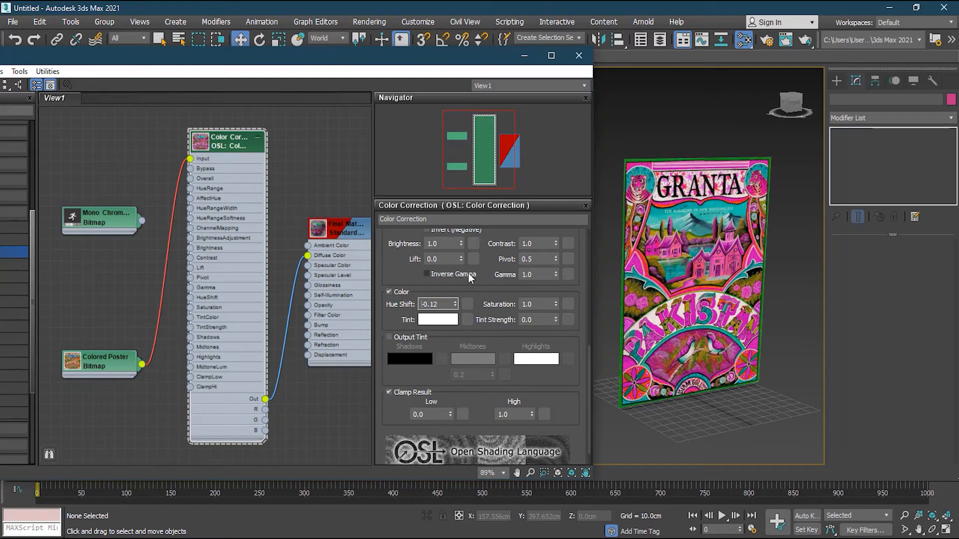
left_click_drag(441, 305, 406, 302)
type("1")
key("Return")
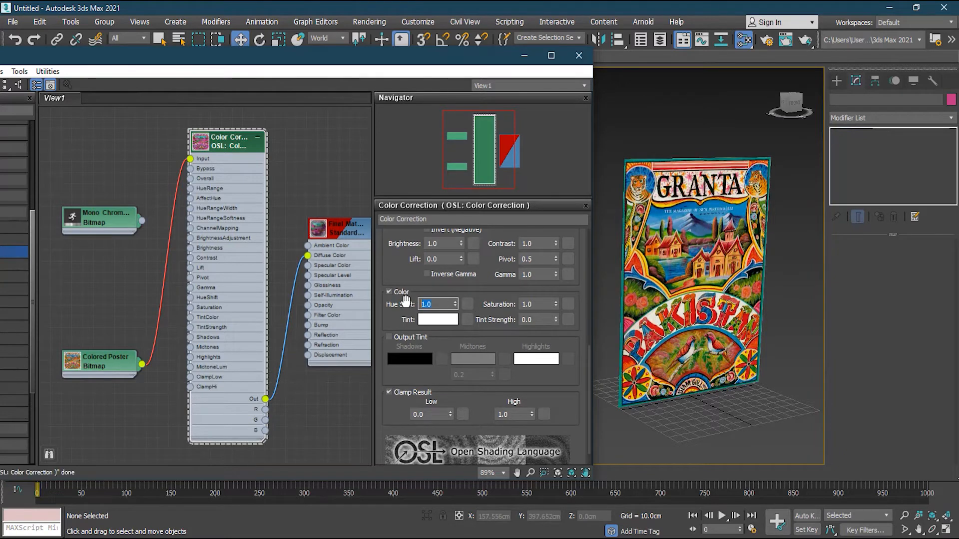
Try a different Saturation on the Color Correction map and set it back to 1.0.
left_click_drag(556, 304, 481, 308)
type("1")
key("Return")
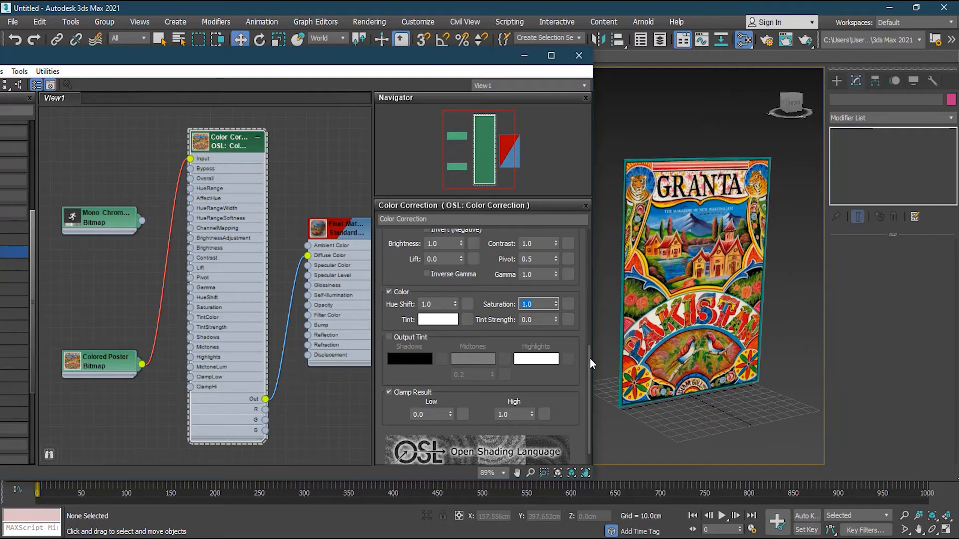
Set the Color Correction map's Tint to blue (0.0, 0.027, 0.549), try a Tint Strength of 1.0, and return the strength to 0.0.
left_click(444, 320)
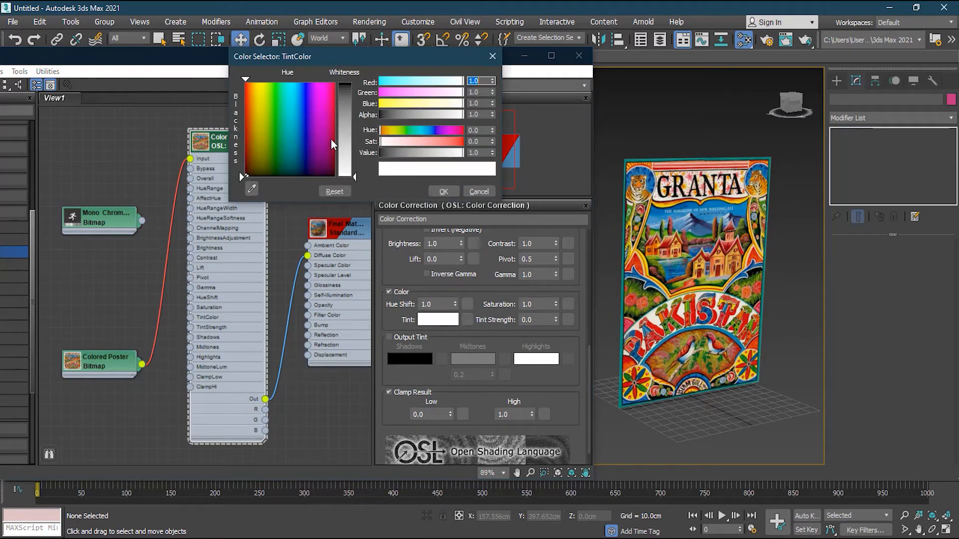
left_click_drag(351, 125, 350, 84)
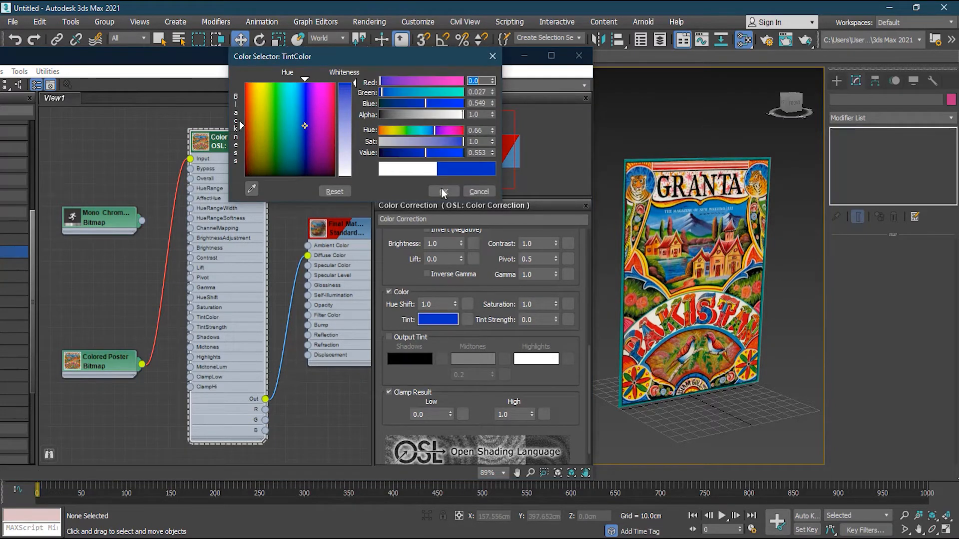
left_click(444, 192)
left_click_drag(555, 319, 560, 262)
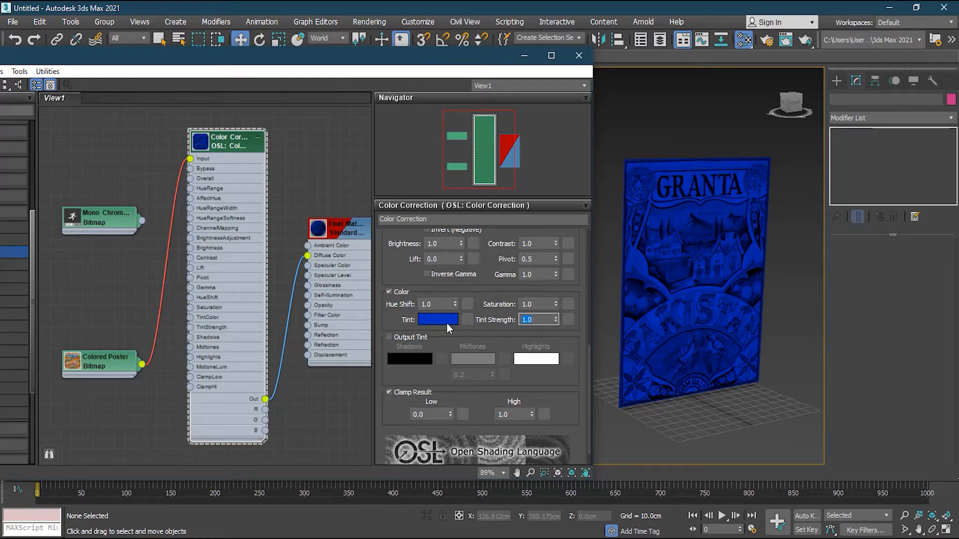
key("Return")
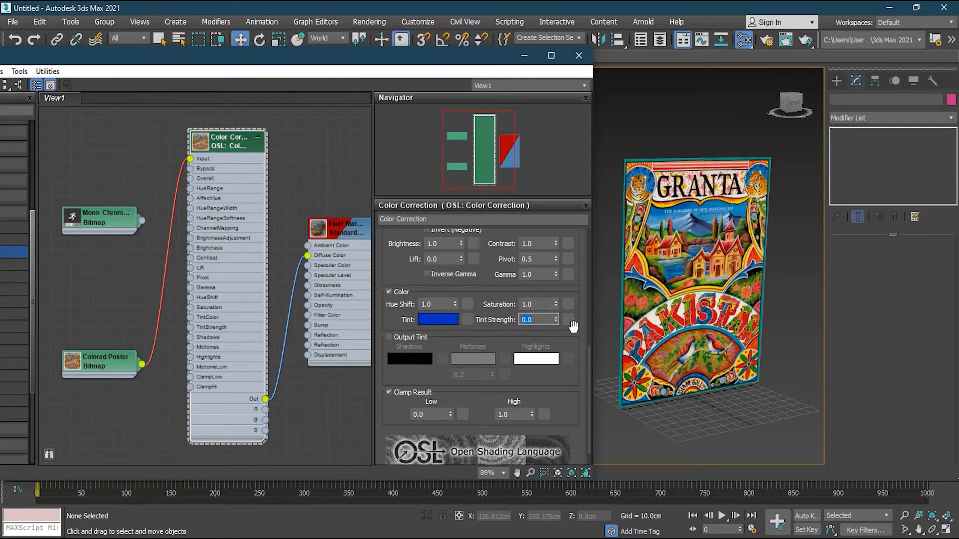
Add an OSL Curves (float) map to the node view below the Color Correction map.
left_click_drag(588, 356, 585, 332)
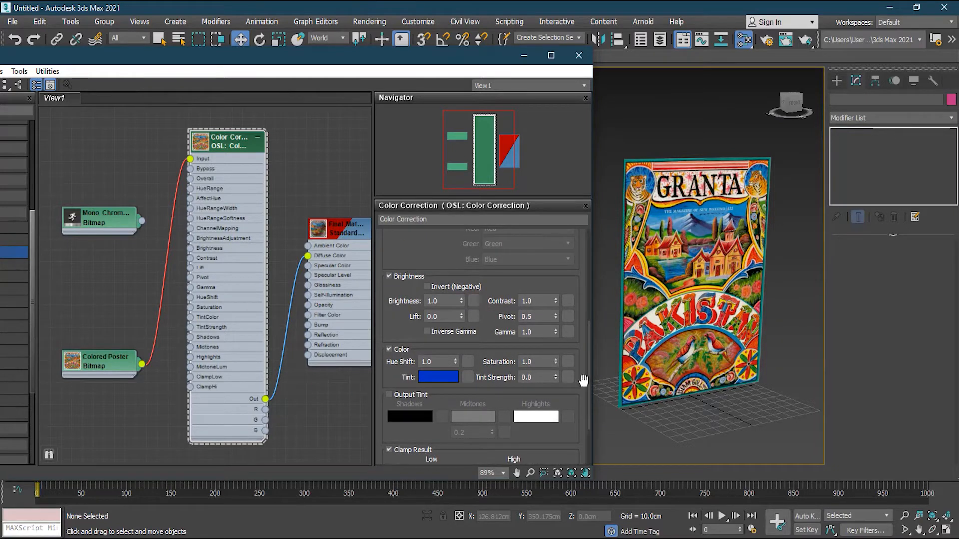
left_click_drag(589, 382, 593, 265)
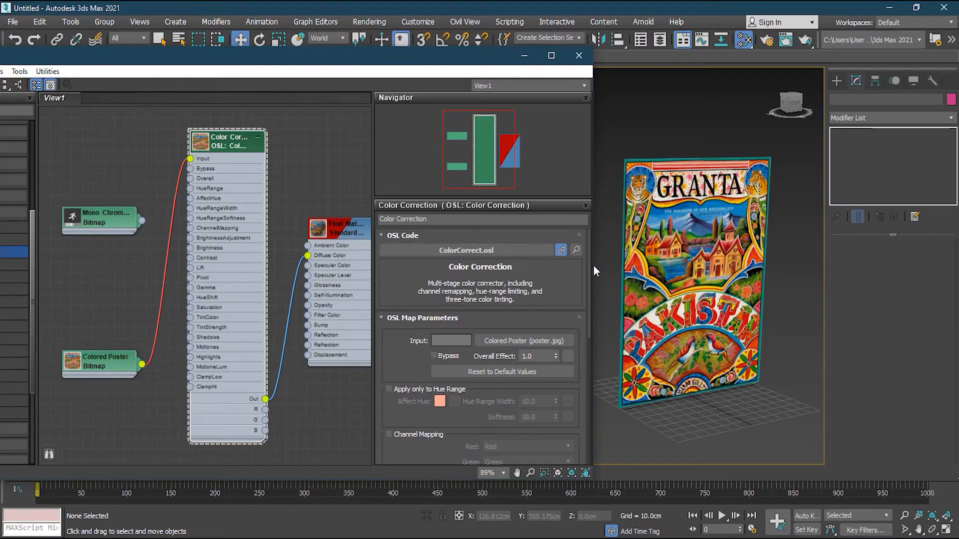
left_click_drag(448, 60, 662, 60)
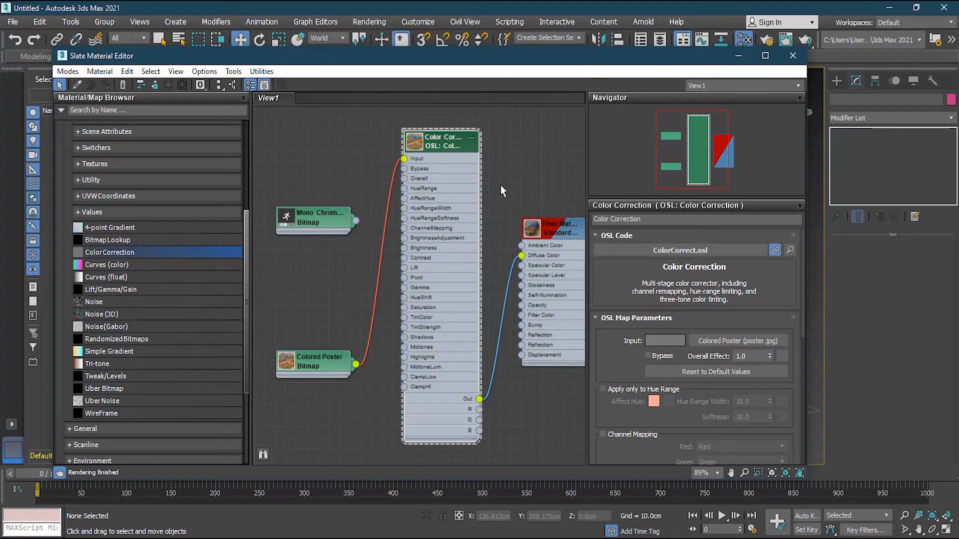
scroll(497, 220, "down", 1)
middle_click_drag(496, 214, 470, 228)
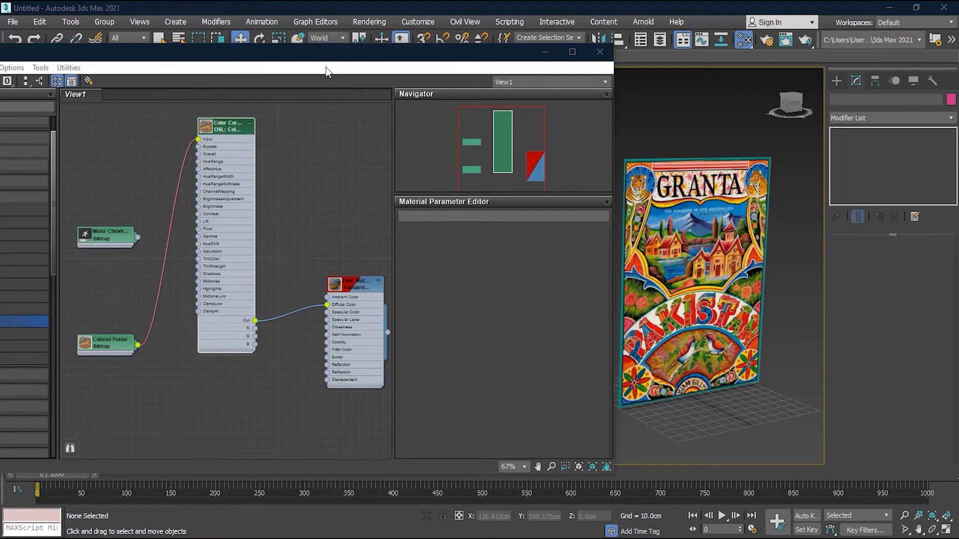
left_click_drag(288, 56, 431, 55)
left_click(124, 197)
scroll(148, 302, "down", 1)
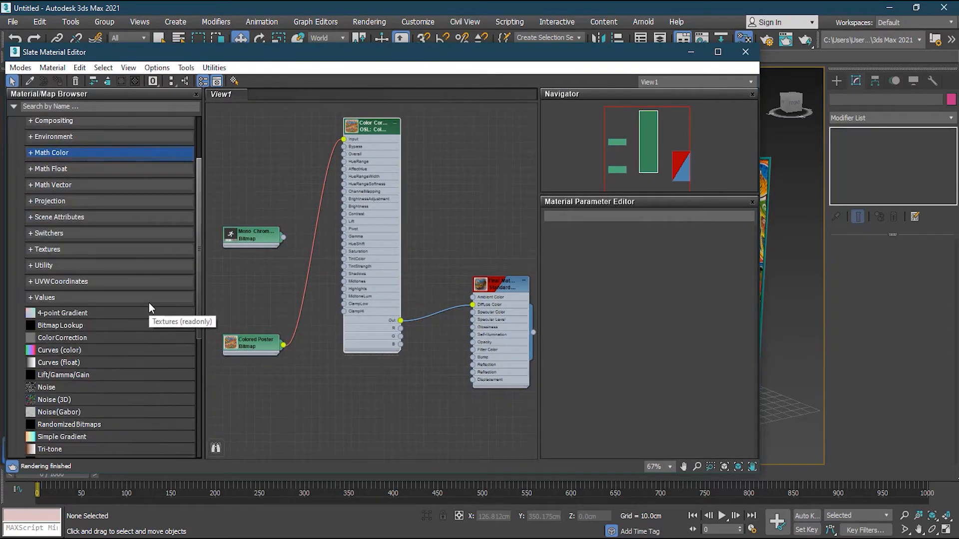
left_click_drag(57, 370, 366, 398)
Wire Colored Poster into the Curves (float) map's Input, try its Out on Final Material's Diffuse Color, and detach that Diffuse Color wire.
left_click_drag(249, 341, 235, 332)
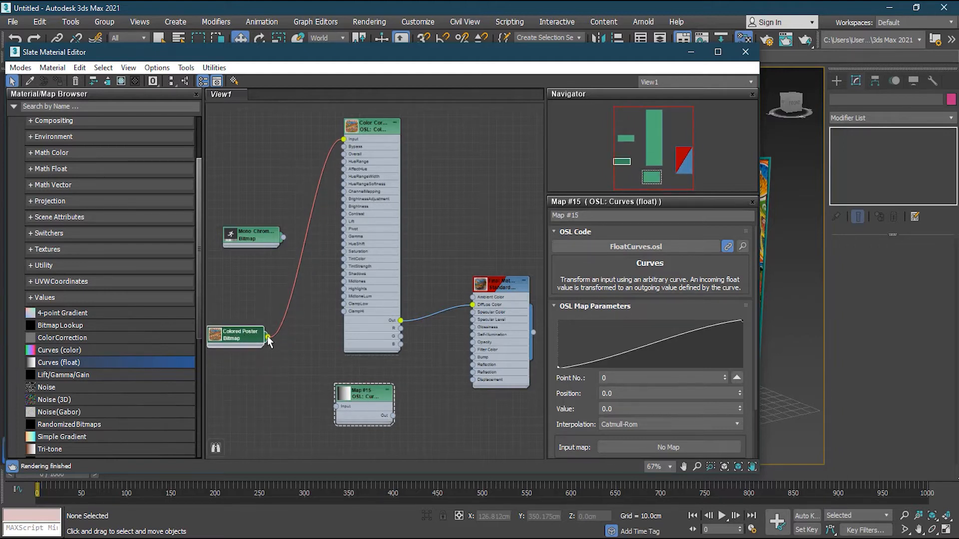
left_click_drag(268, 337, 335, 407)
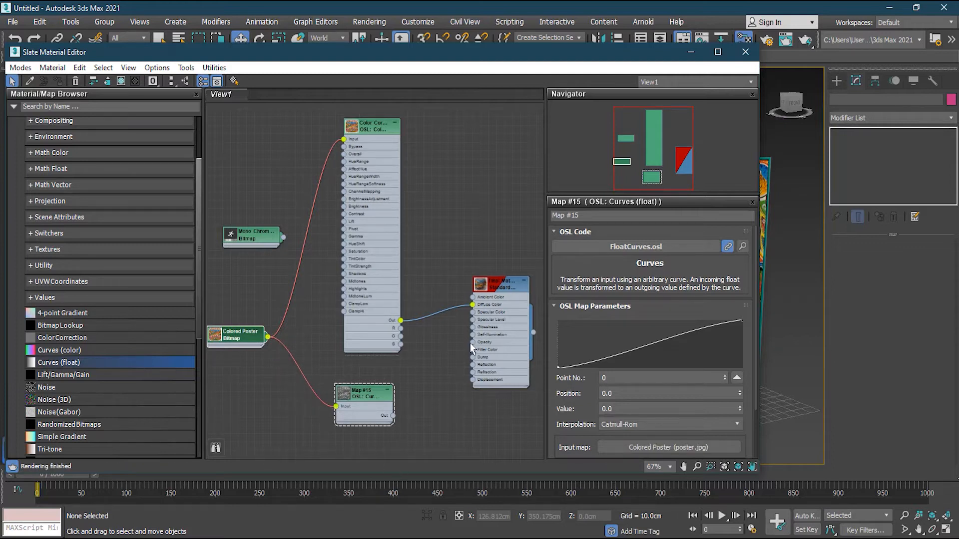
left_click_drag(393, 416, 473, 305)
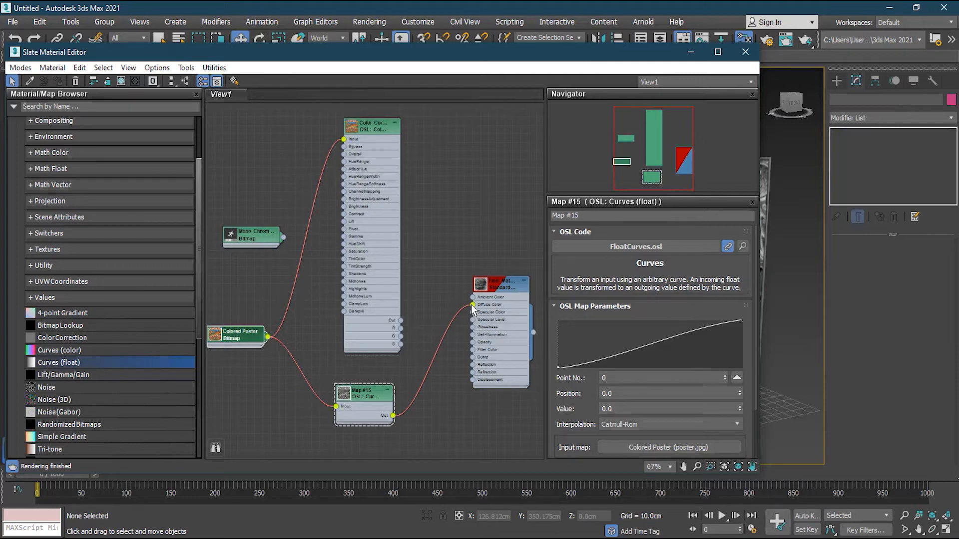
left_click_drag(472, 308, 444, 356)
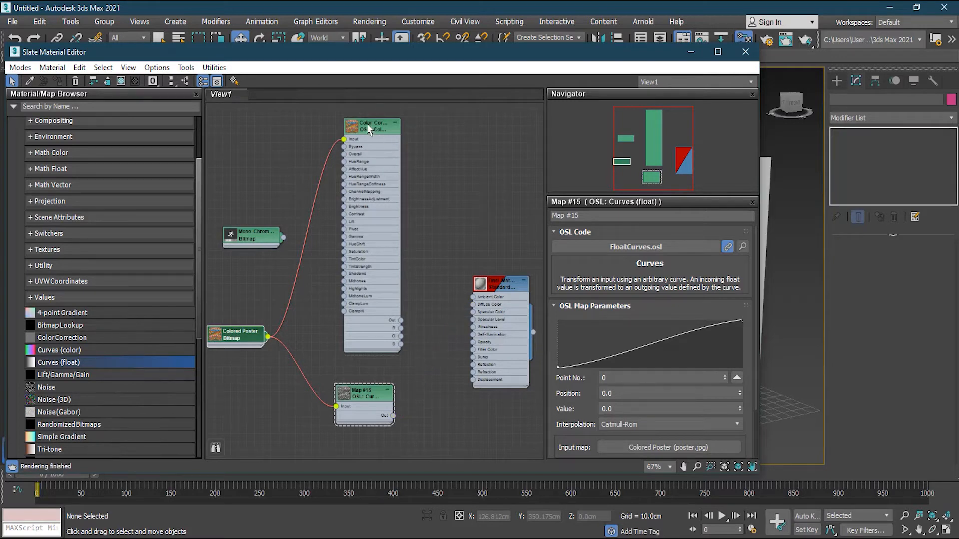
Make room between the maps and Final Material and add an OSL Multiply (color) map from the Math Color group.
left_click_drag(367, 124, 355, 122)
left_click_drag(499, 286, 500, 252)
left_click(67, 300)
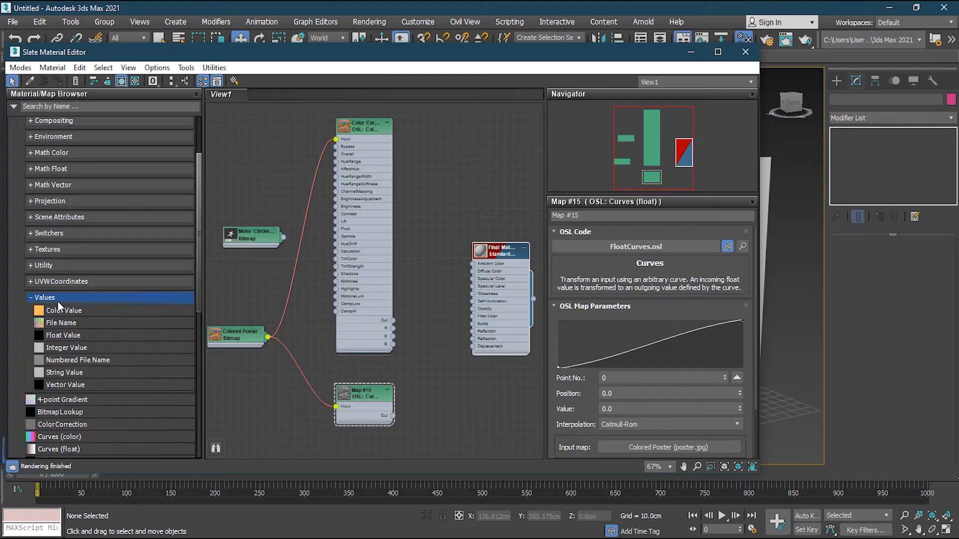
left_click(50, 299)
scroll(75, 234, "up", 3)
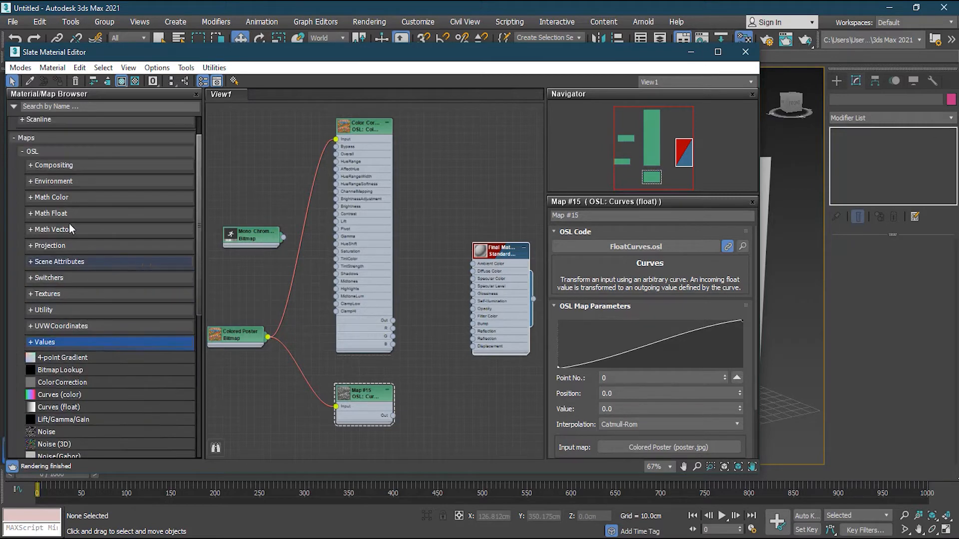
left_click(88, 197)
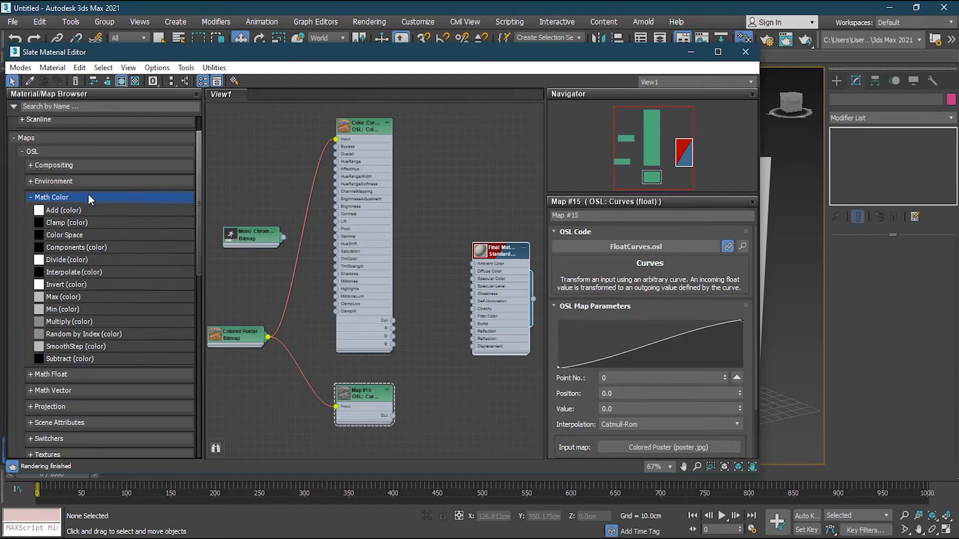
left_click(77, 322)
Arrange the nodes so Multiply (color) sits between Final Material and the vertically aligned Color Correction and Curves (float) maps.
left_click_drag(466, 304, 437, 278)
left_click_drag(502, 256, 518, 256)
left_click_drag(435, 280, 435, 355)
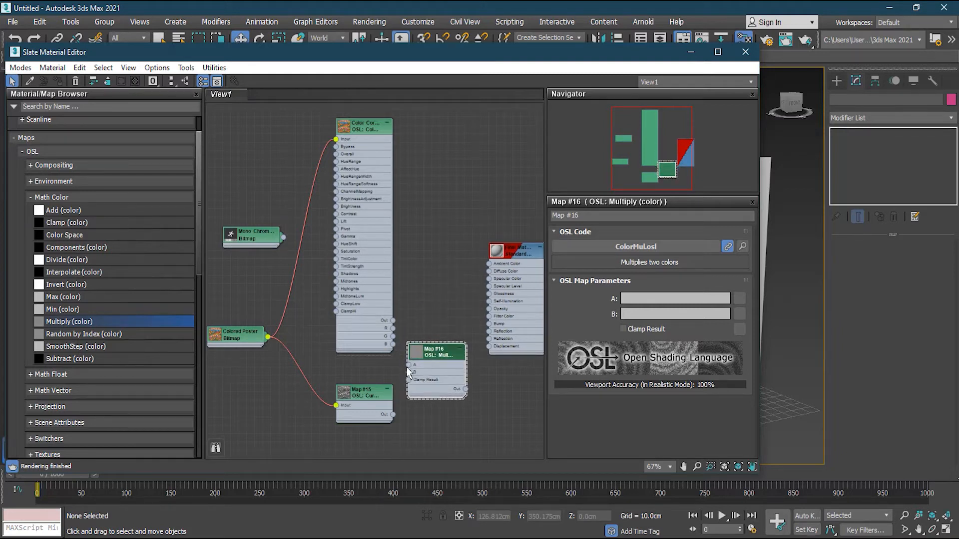
left_click_drag(351, 122, 342, 113)
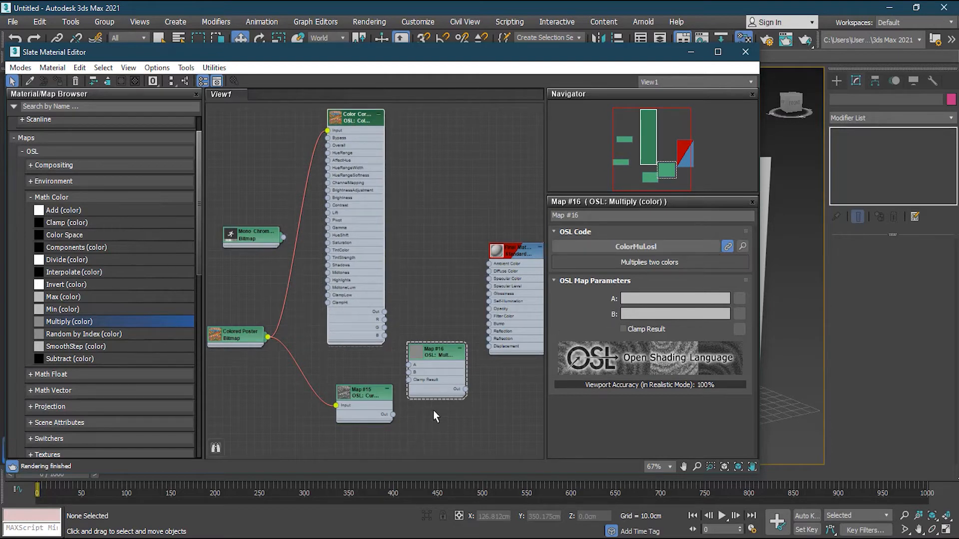
left_click_drag(343, 389, 326, 389)
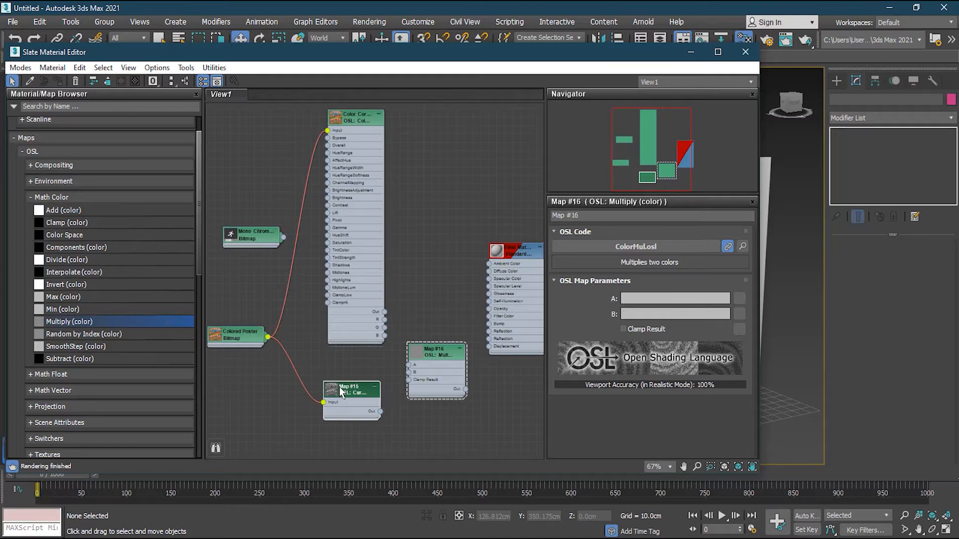
left_click_drag(436, 348, 436, 356)
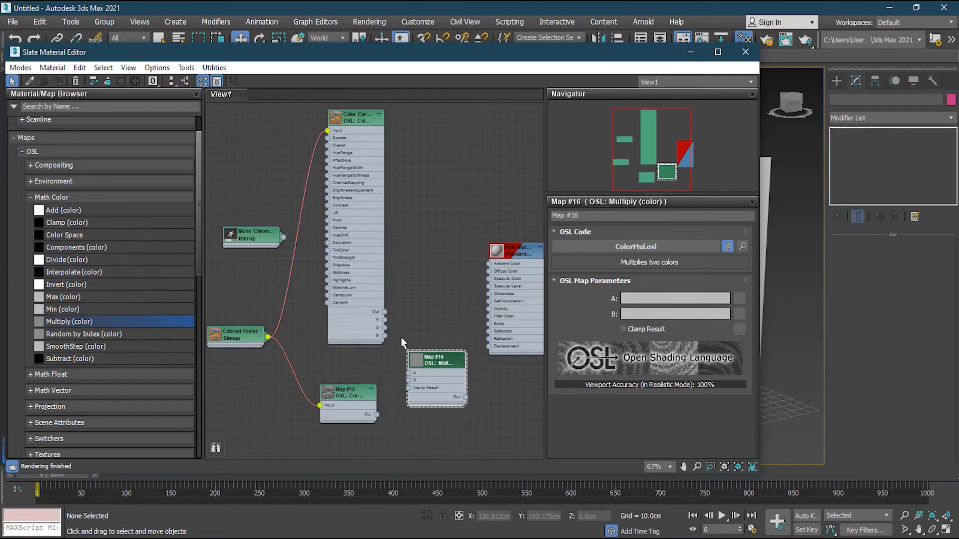
left_click_drag(355, 112, 348, 114)
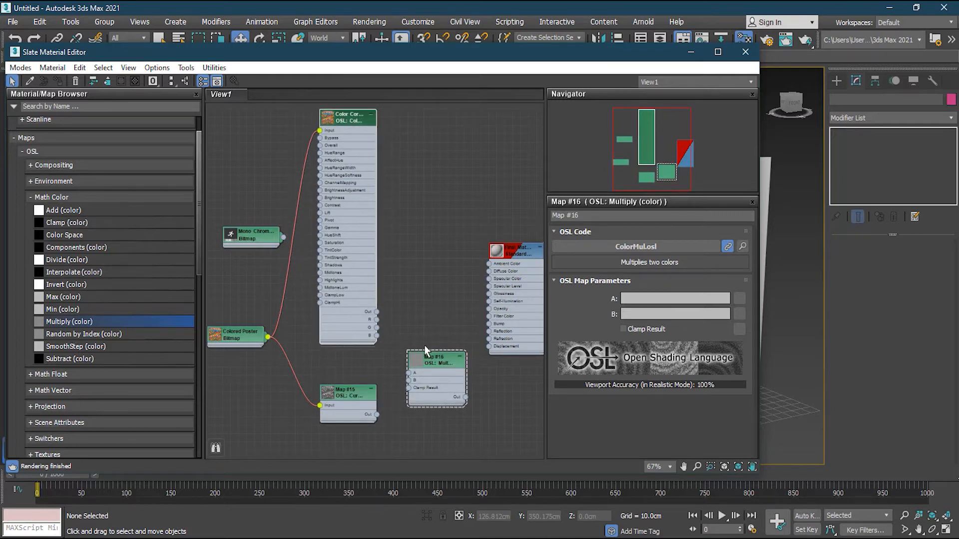
left_click_drag(435, 359, 426, 341)
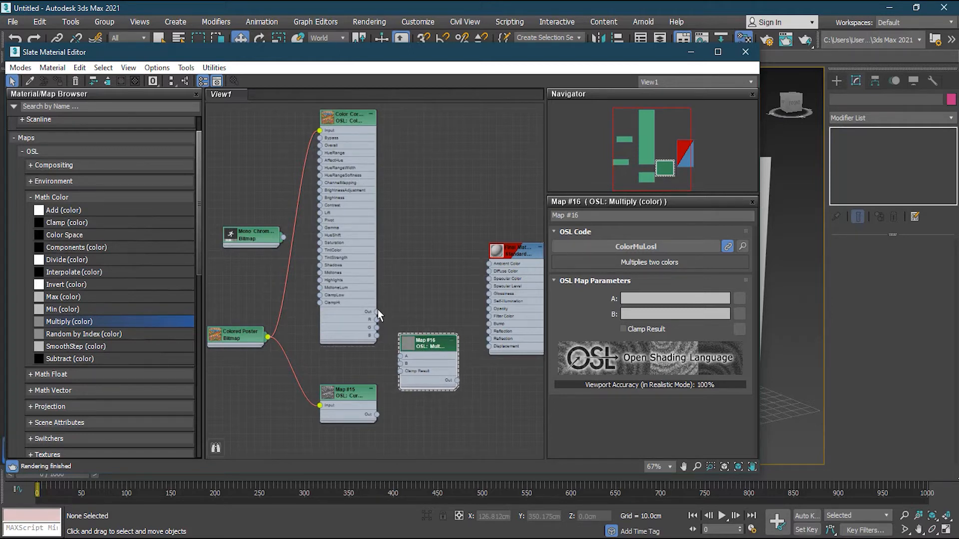
Wire Color Correction's Out into Multiply's A, Curves (float)'s Out into B, and Multiply's Out into Final Material's Diffuse Color.
left_click_drag(396, 357, 400, 356)
left_click(348, 394)
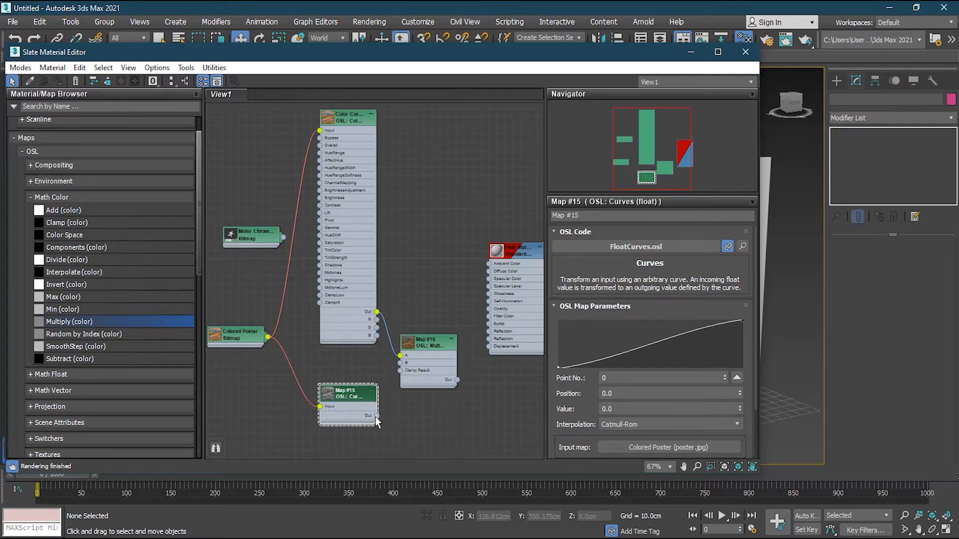
left_click_drag(377, 417, 400, 363)
left_click_drag(456, 378, 488, 271)
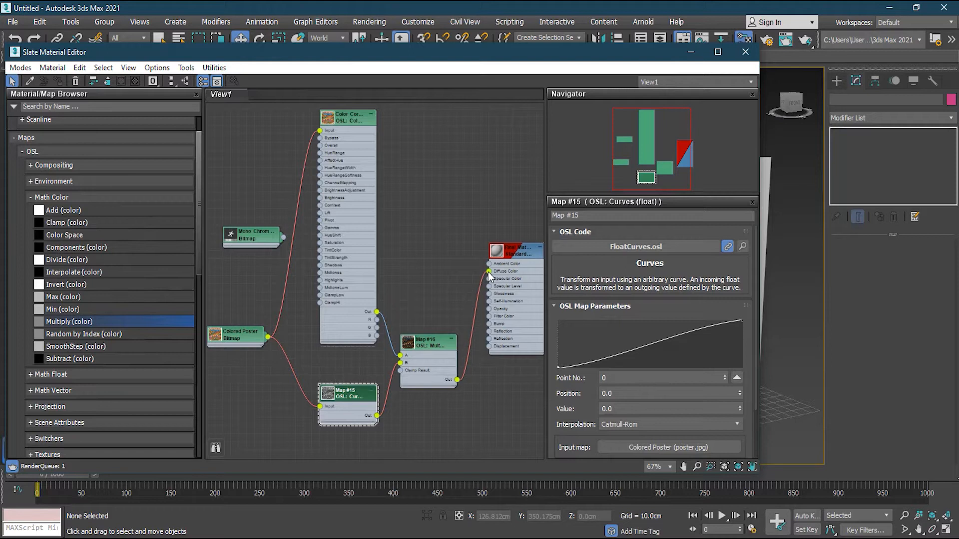
With the plane in view, lower the Curves (float) curve's end point to about 0.67 and raise its start point to about 0.38.
left_click_drag(556, 56, 399, 57)
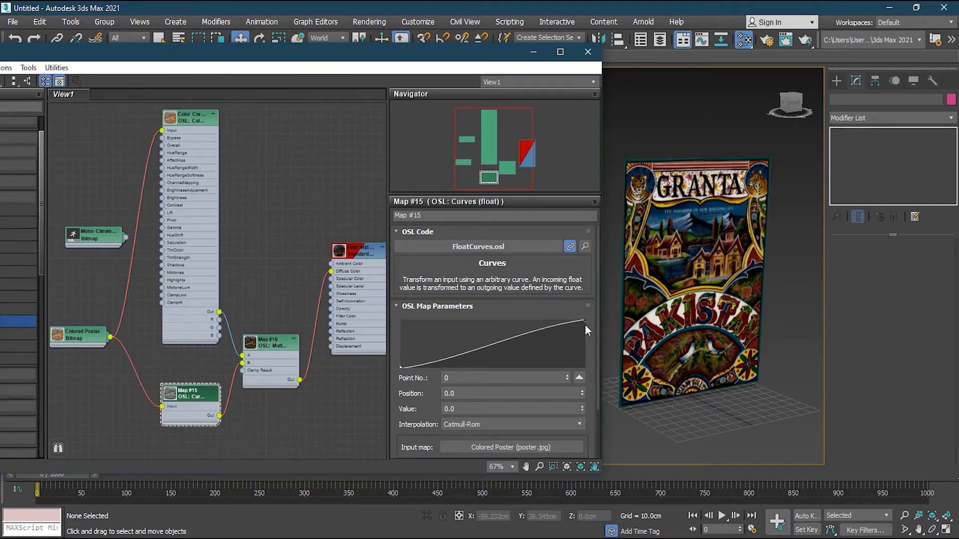
left_click_drag(583, 320, 574, 338)
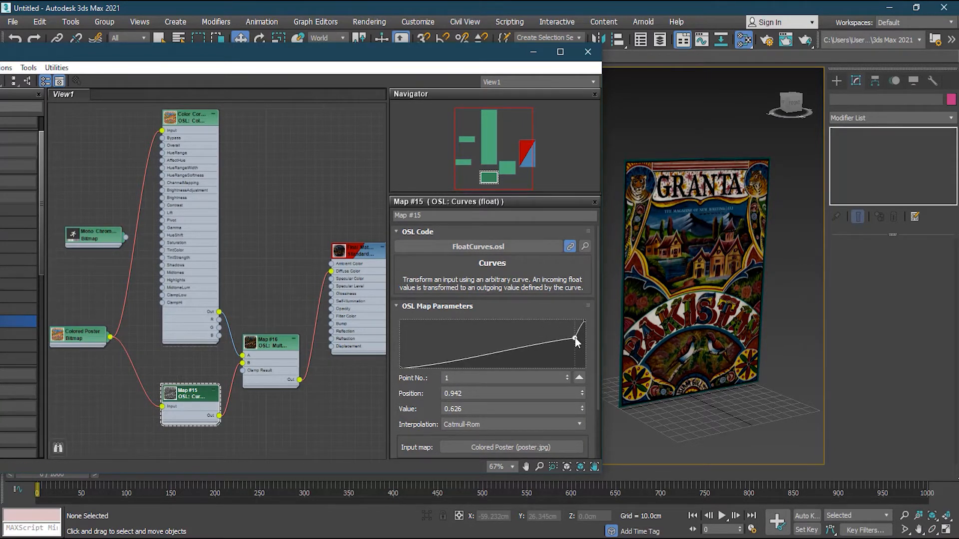
right_click(575, 337)
left_click_drag(585, 321, 586, 336)
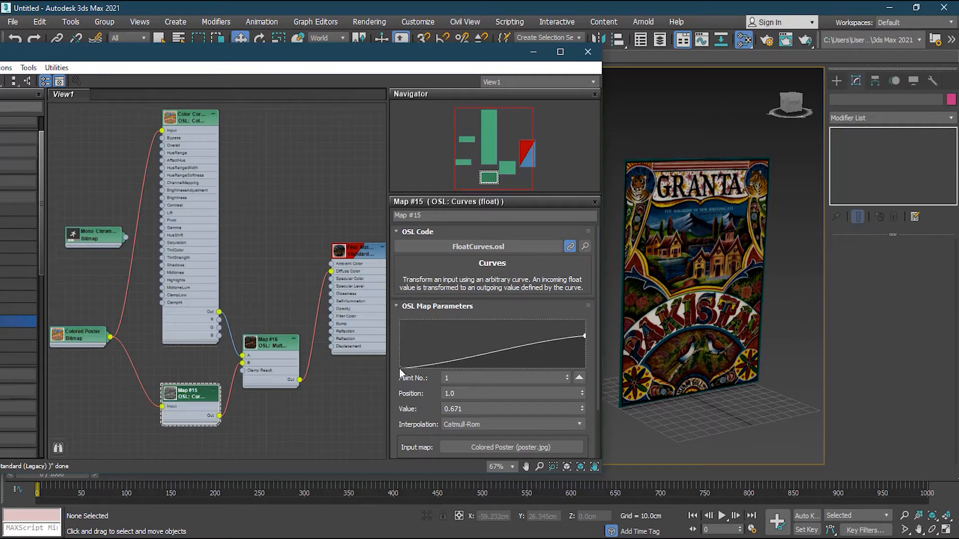
left_click_drag(400, 367, 445, 359)
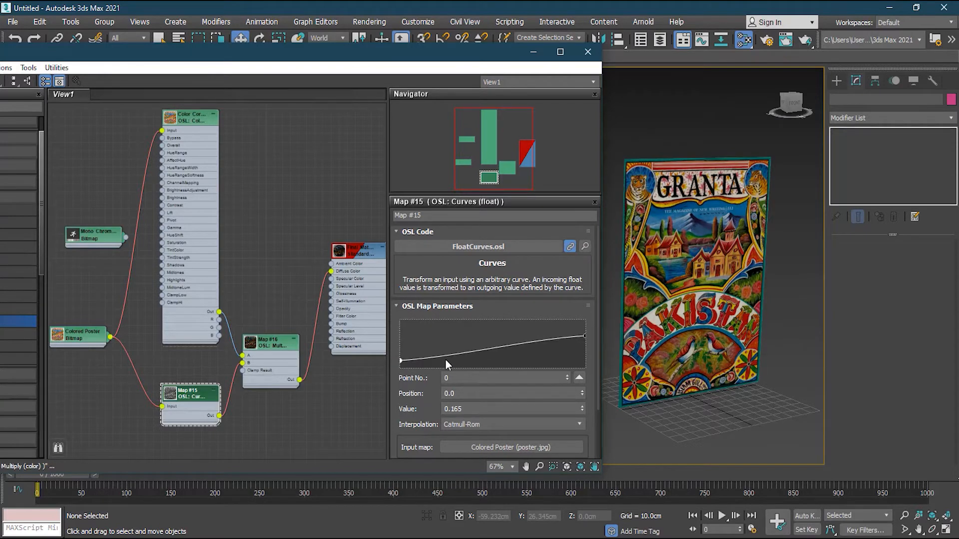
left_click_drag(403, 350, 401, 348)
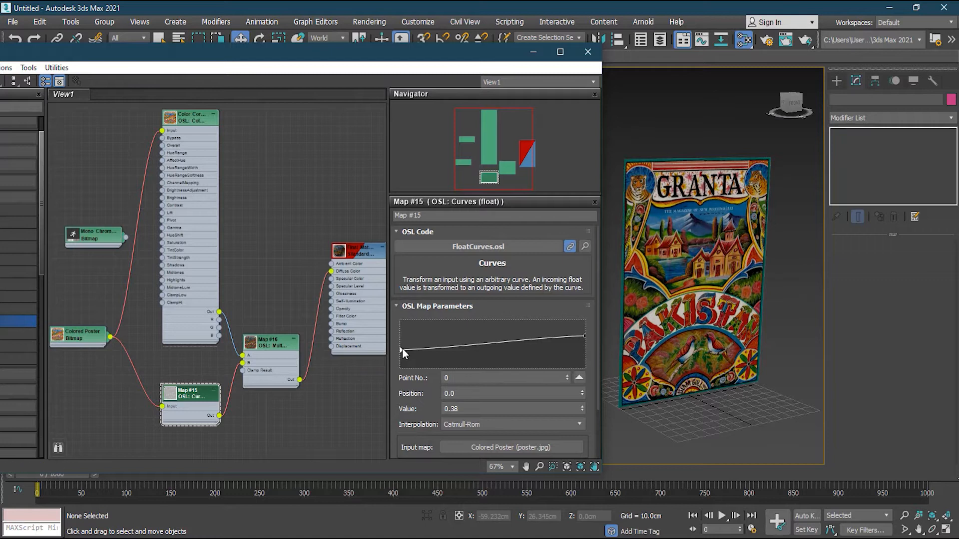
Add a middle point to the Curves (float) curve at a position of about 0.435 and a value of about 0.87.
left_click(481, 344)
mouse_move(481, 344)
left_mouse_down()
mouse_move(483, 357)
mouse_move(478, 328)
left_mouse_up()
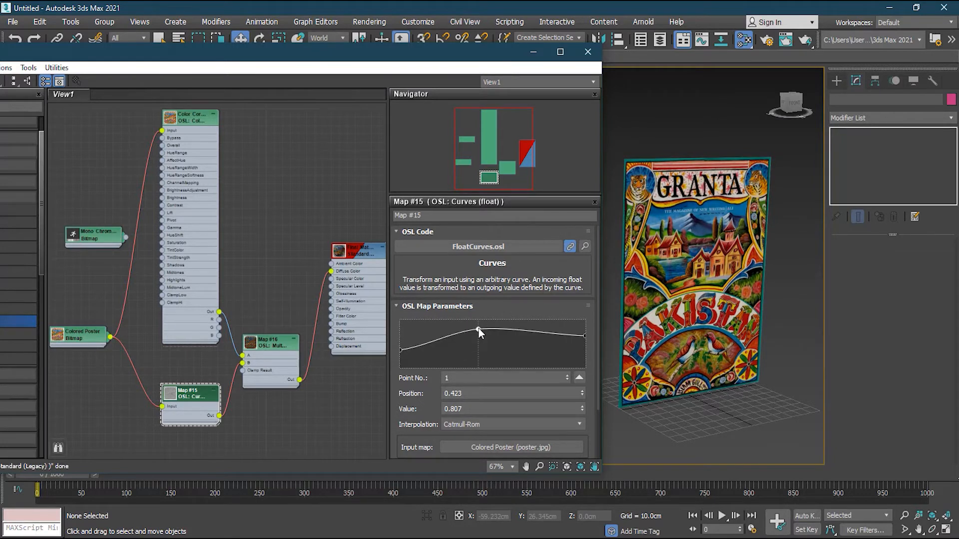
left_click_drag(479, 328, 481, 325)
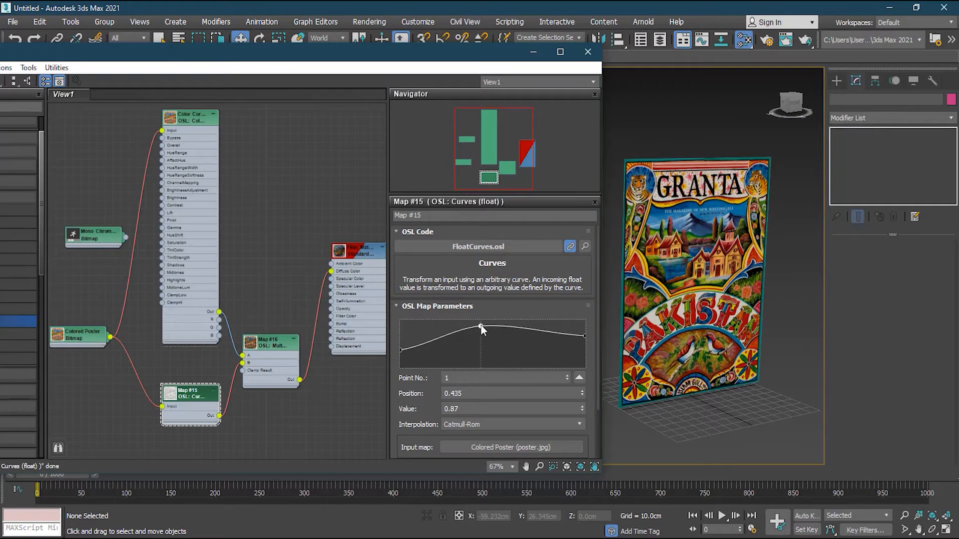
Raise the blue Tint Strength of the Color Correction map to 0.75.
double_click(199, 121)
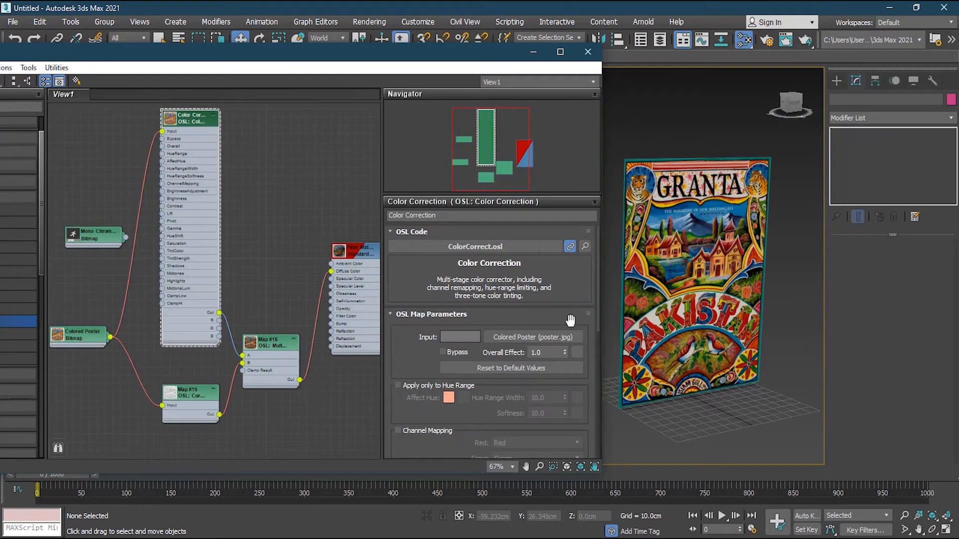
left_click_drag(597, 268, 595, 383)
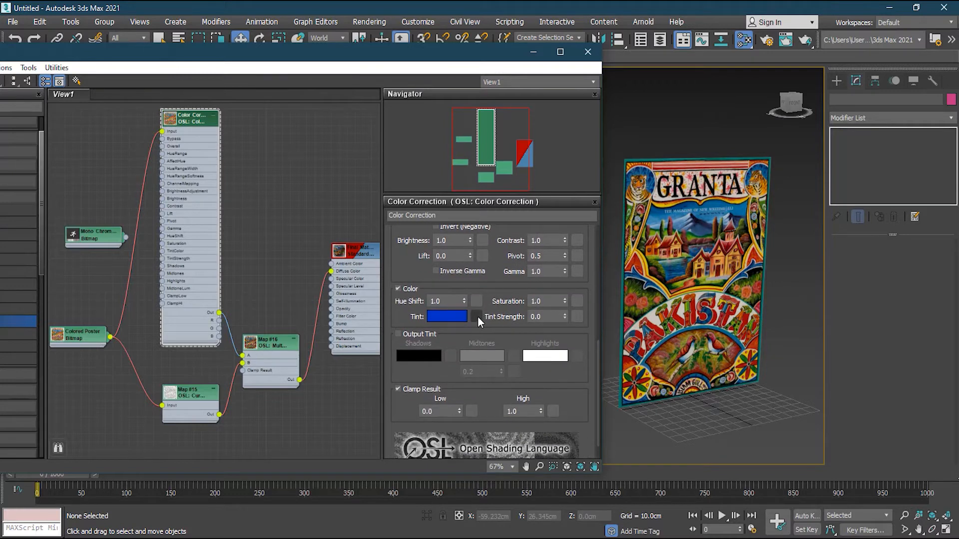
left_click(565, 314)
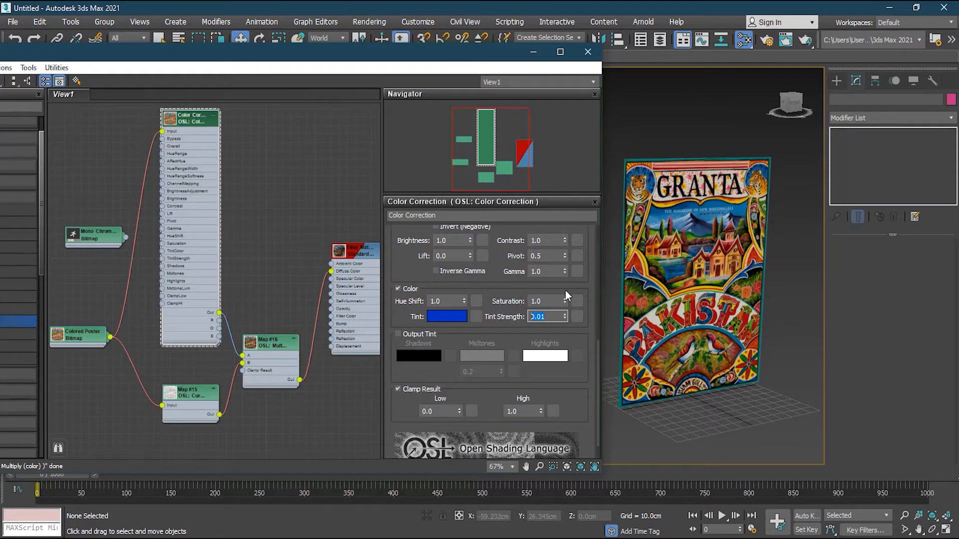
left_click_drag(565, 316, 564, 269)
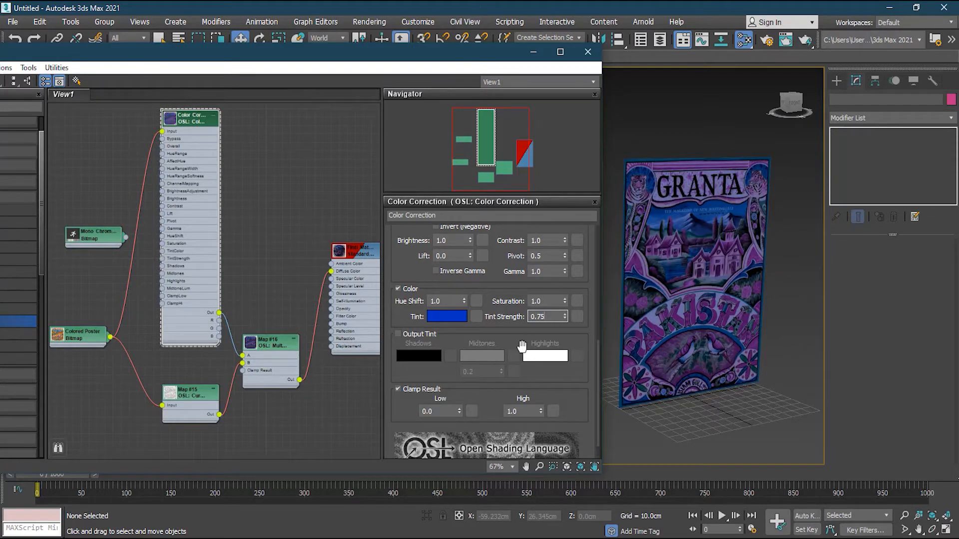
Delete the Color Correction, Multiply, Curves (float) and Colored Poster nodes, keeping only the Mono Chrome bitmap and Final Material.
left_click_drag(375, 48, 507, 58)
scroll(387, 245, "down", 1)
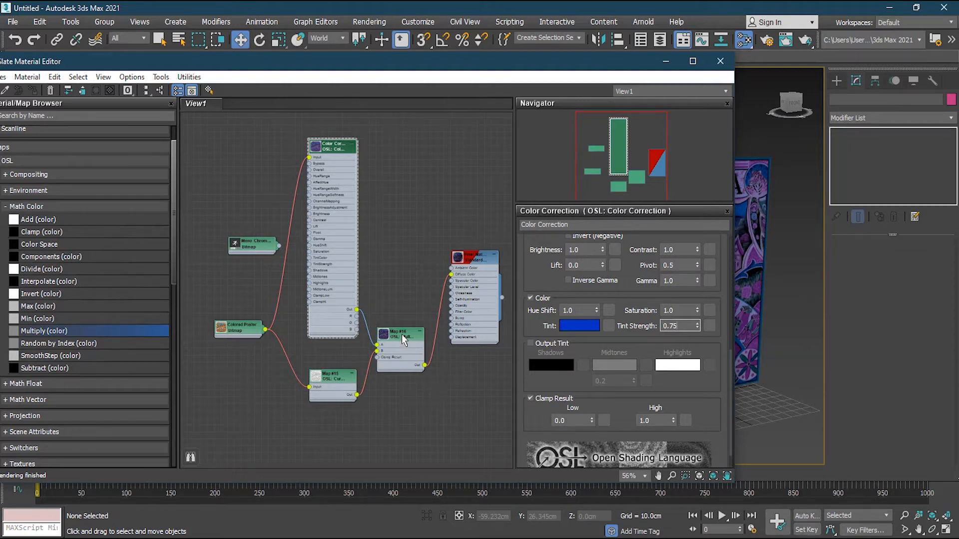
key("Delete")
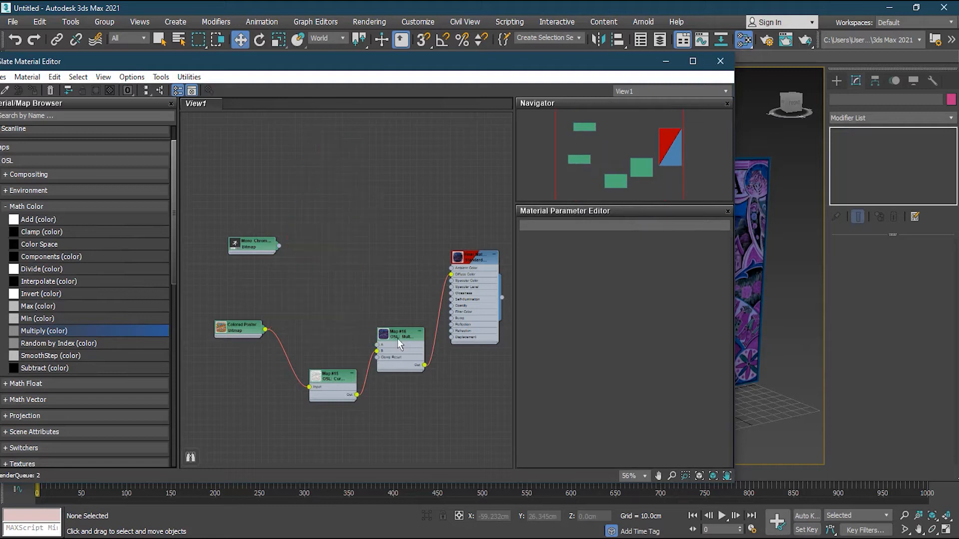
key("Delete")
left_click(345, 377)
key("Delete")
left_click(242, 327)
key("Delete")
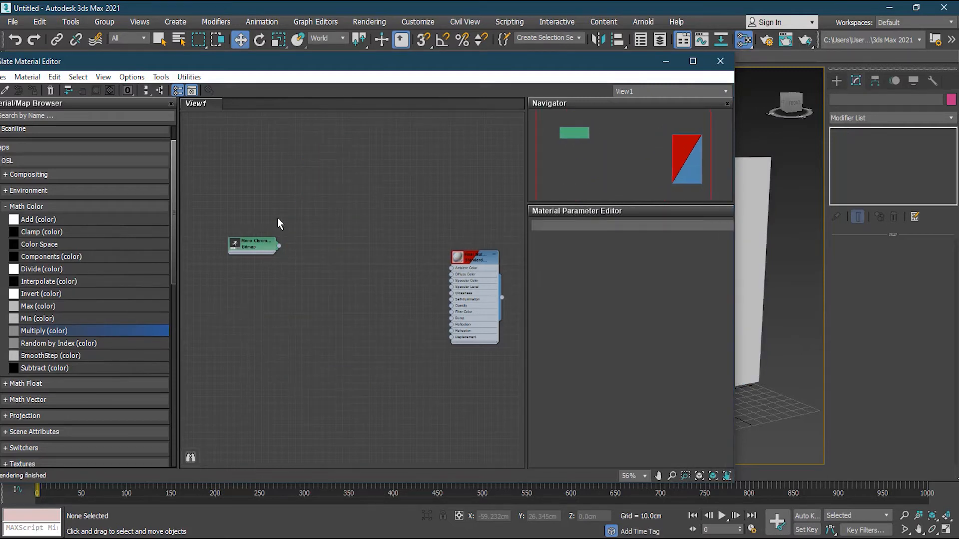
Wire the Mono Chrome bitmap into Final Material's Diffuse Color, place it beside the material, and minimize the Slate Material Editor.
left_click_drag(262, 245, 451, 274)
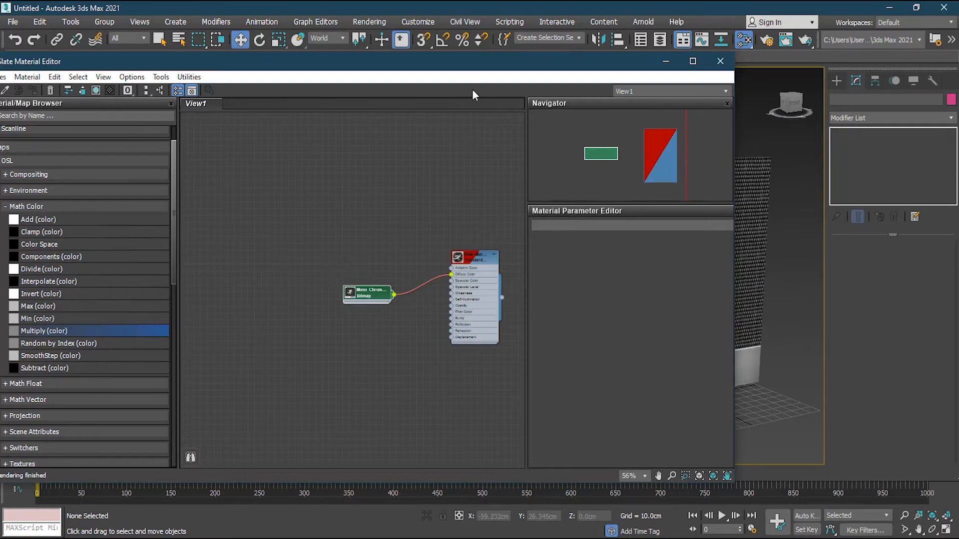
left_click_drag(583, 69, 643, 59)
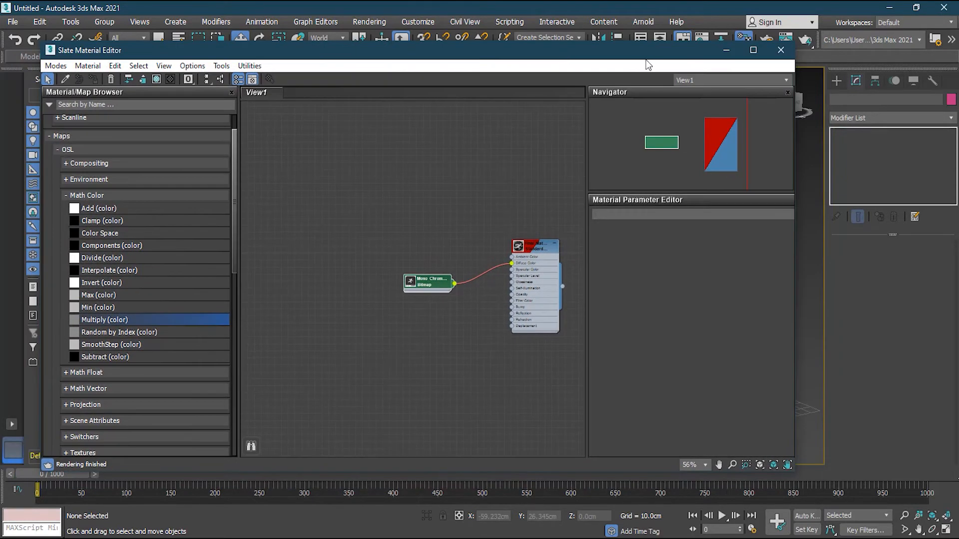
left_click(725, 50)
Select the upright plane in the Perspective view and add a UVW Map modifier to it.
left_click(683, 297)
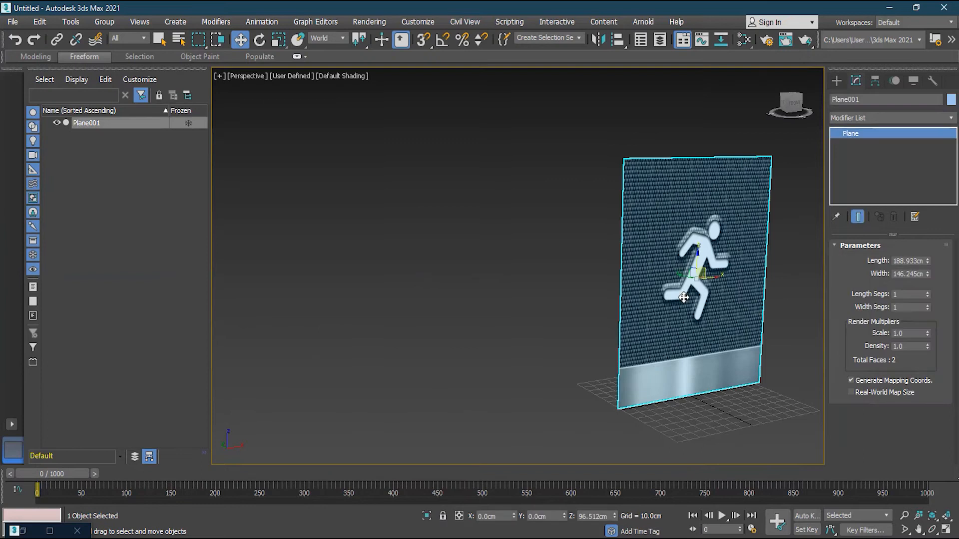
middle_click_drag(683, 297, 582, 343, "alt")
left_click(676, 368)
middle_click_drag(671, 368, 661, 349, "alt")
left_click(561, 328)
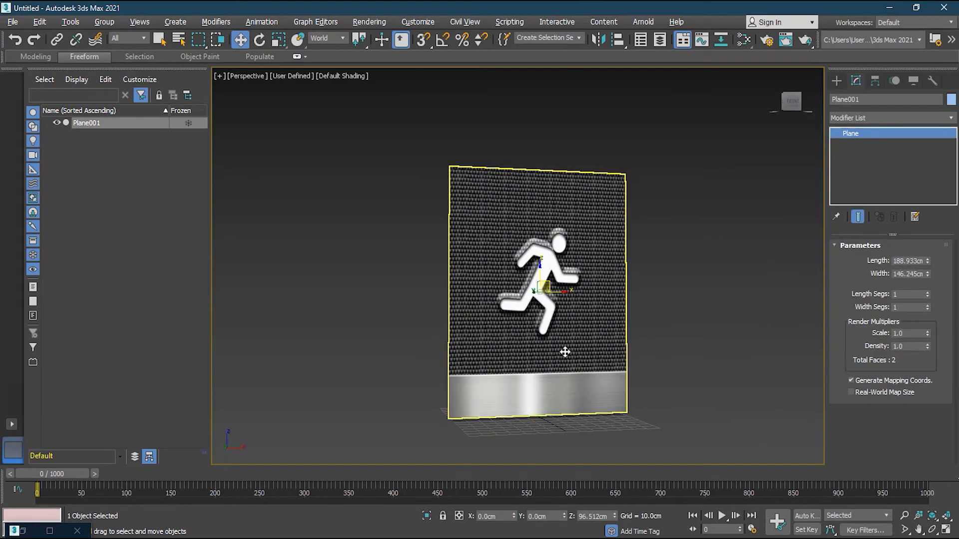
middle_click_drag(666, 315, 629, 298)
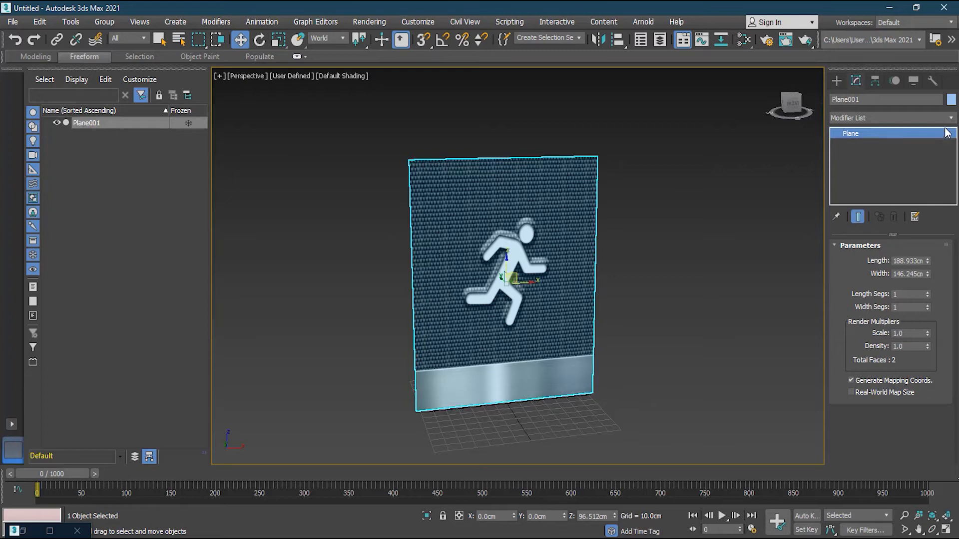
left_click(915, 119)
left_click(951, 118)
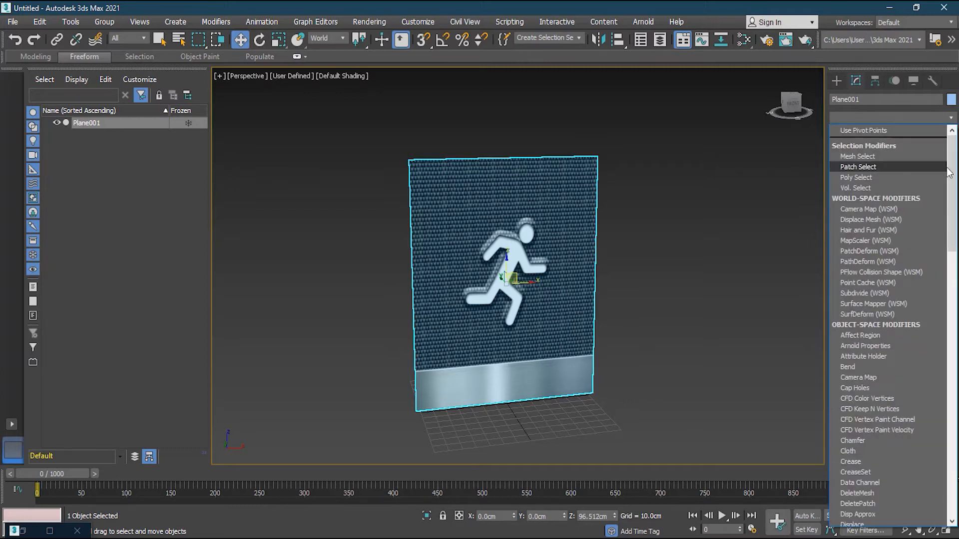
left_click_drag(953, 175, 953, 430)
scroll(894, 325, "down", 1)
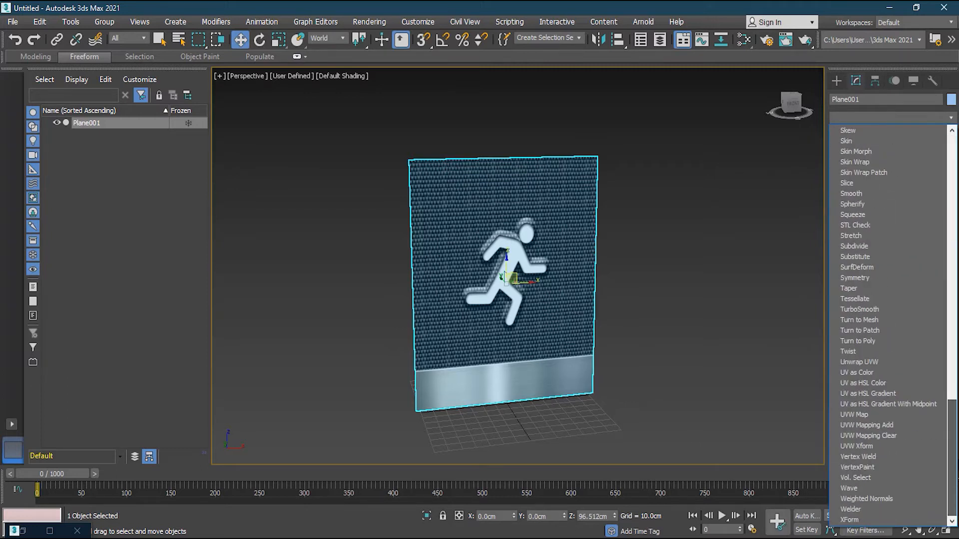
left_click(863, 415)
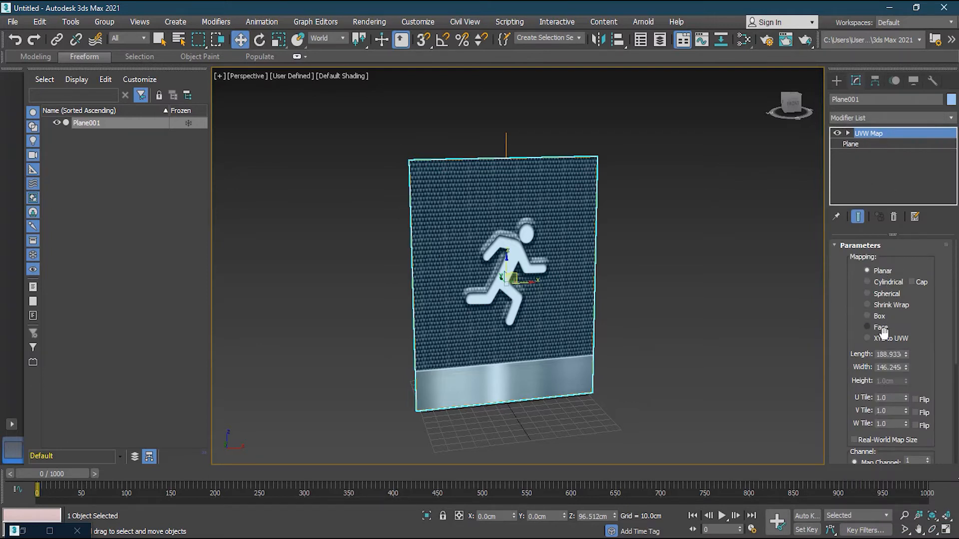
Try a different UVW Map length and a different U Tile value, undoing each change.
scroll(921, 315, "down", 2)
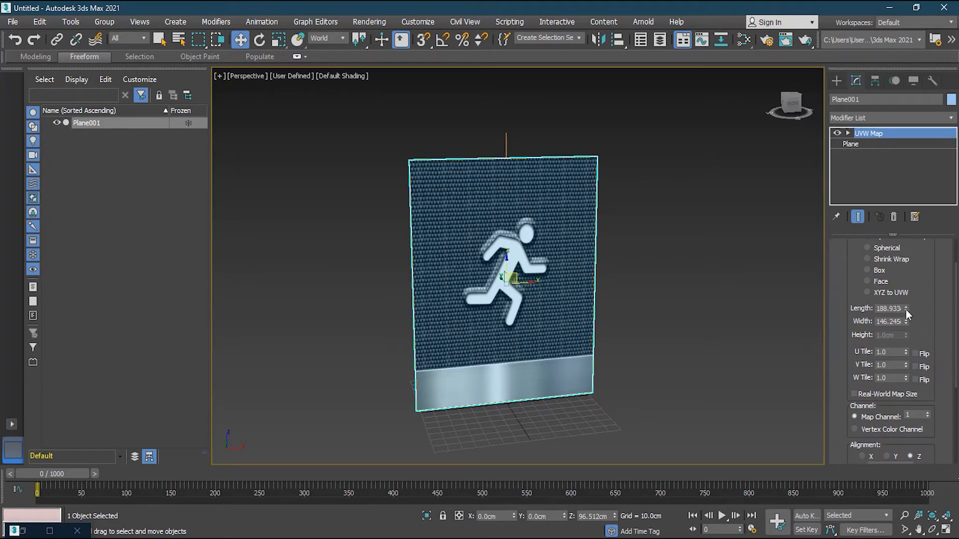
mouse_move(904, 309)
left_mouse_down()
mouse_move(916, 354)
mouse_move(916, 304)
left_mouse_up()
key("ctrl+z")
left_click_drag(906, 351, 907, 220)
key("ctrl+z")
left_click_drag(956, 331, 956, 407)
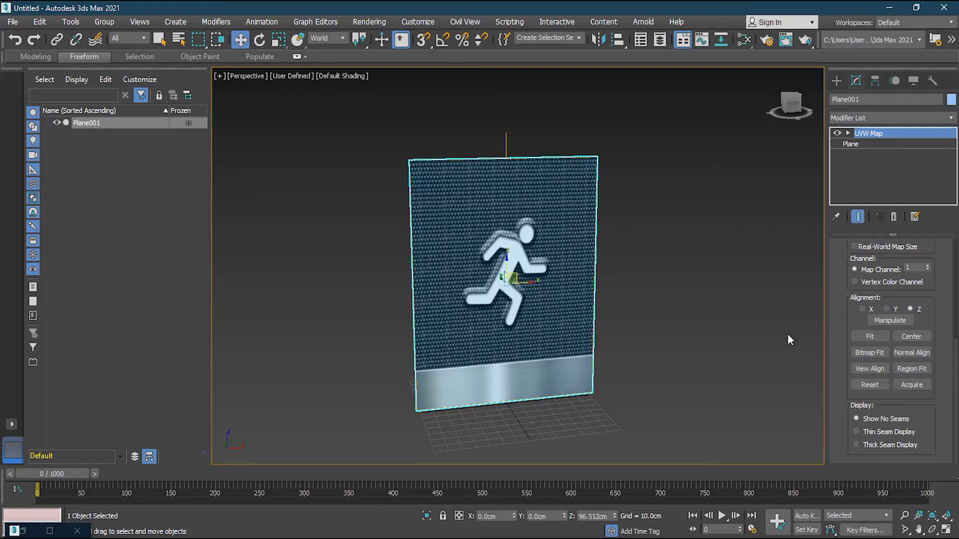
Try the UVW Map alignment on the Y and X axes, and return it to Z.
left_click(886, 309)
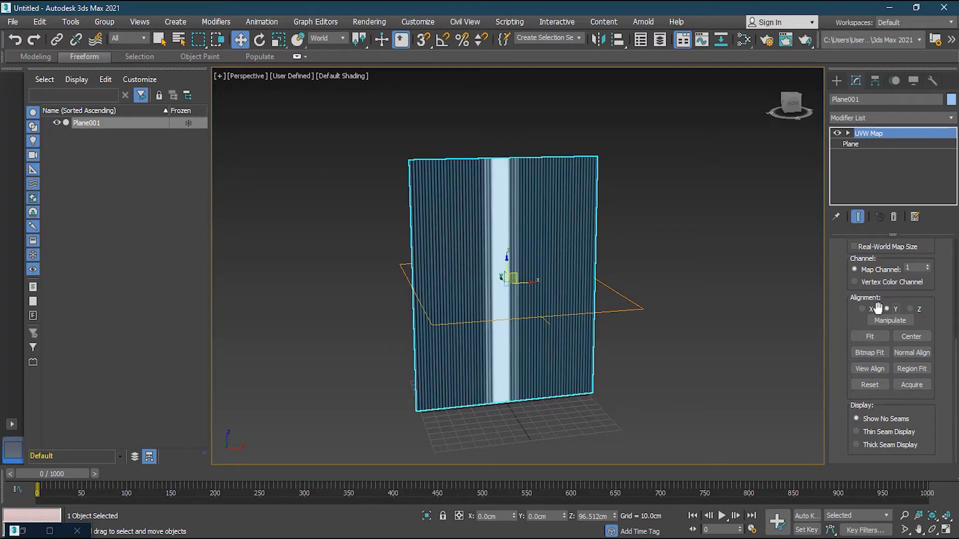
left_click(862, 310)
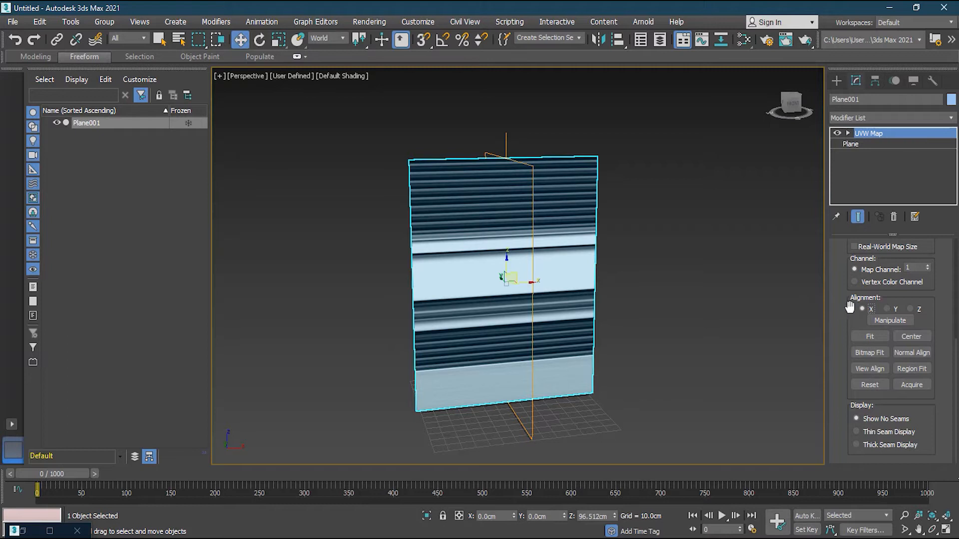
left_click(886, 308)
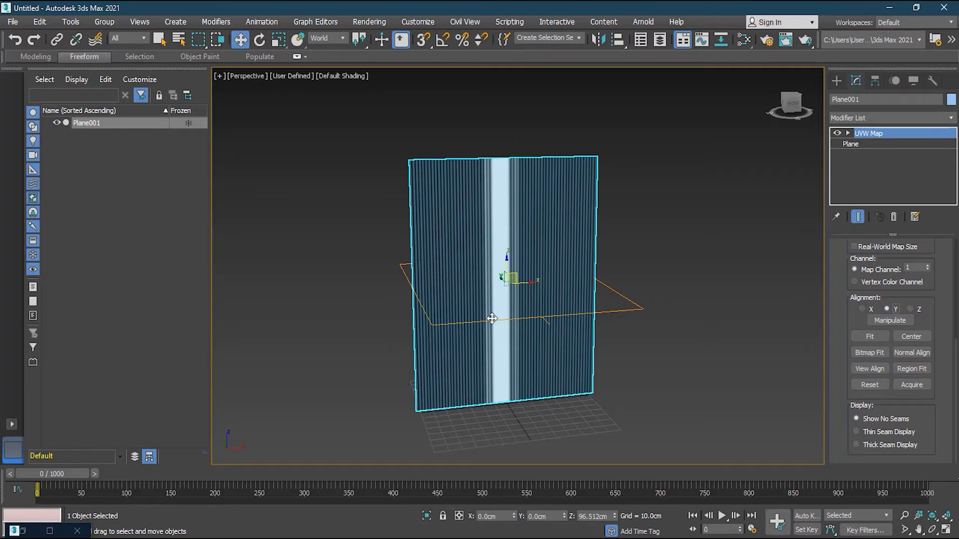
left_click(910, 309)
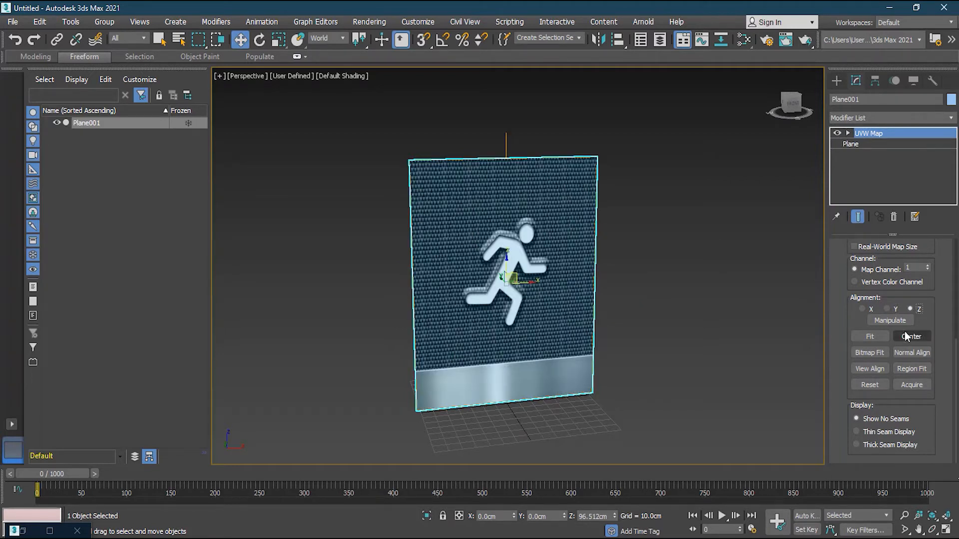
Turn on Manipulate for the UVW Map, enter its Gizmo sub-level, and shift the gizmo slightly up and along positive X.
left_click(895, 320)
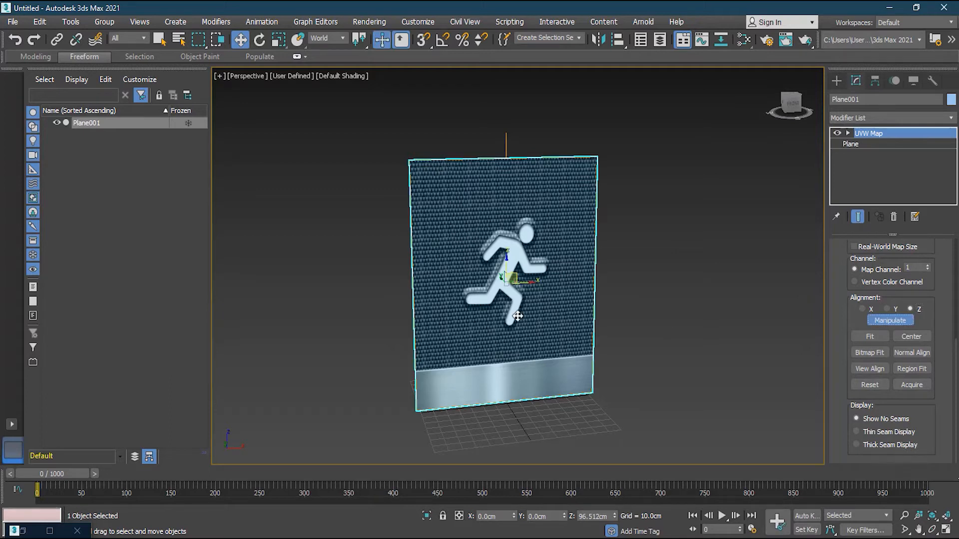
mouse_move(526, 283)
left_mouse_down()
mouse_move(543, 281)
mouse_move(524, 283)
left_mouse_up()
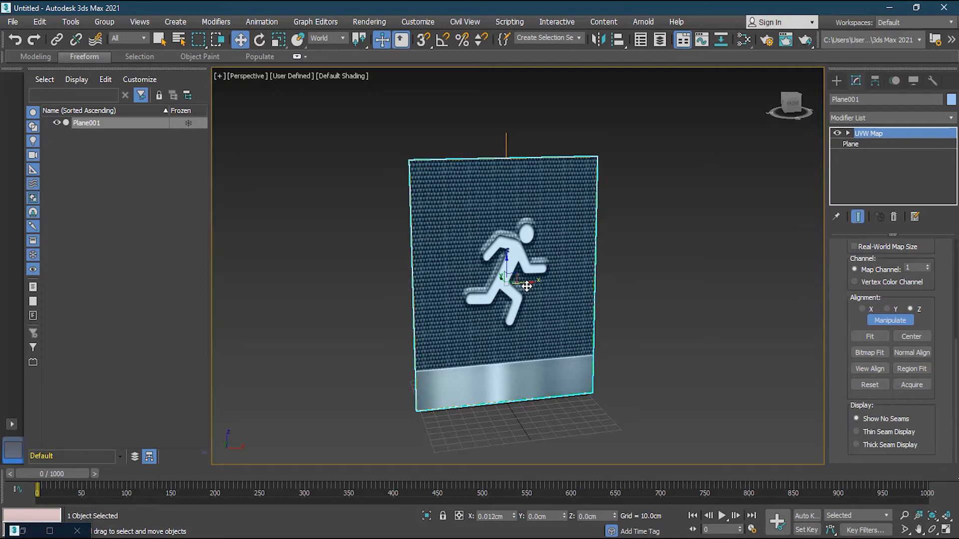
left_click(848, 134)
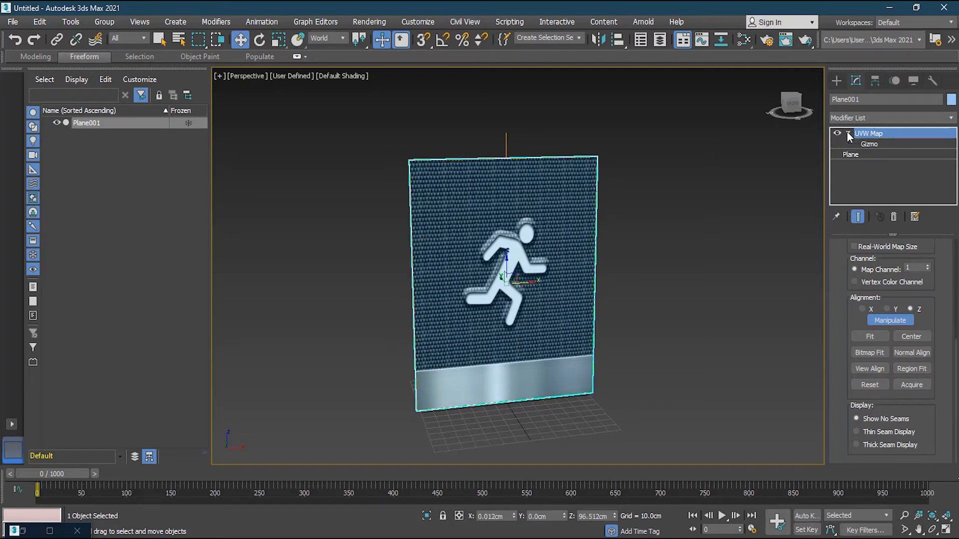
left_click(871, 144)
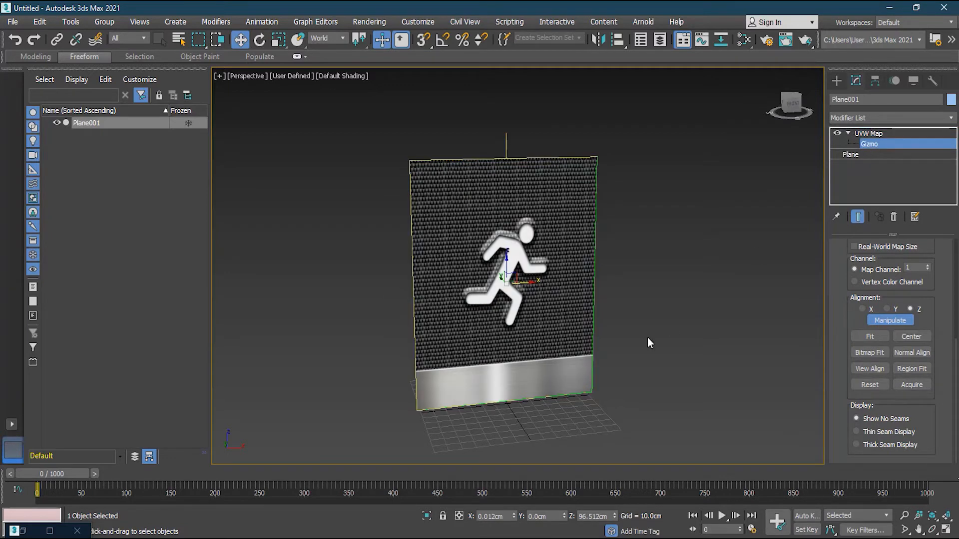
mouse_move(530, 283)
left_mouse_down()
mouse_move(649, 270)
mouse_move(417, 286)
mouse_move(612, 282)
mouse_move(574, 96)
mouse_move(561, 254)
mouse_move(575, 270)
mouse_move(538, 275)
left_mouse_up()
Rotate the mapping gizmo to a diagonal and scale it down so the runner image tiles across the plane.
key("e")
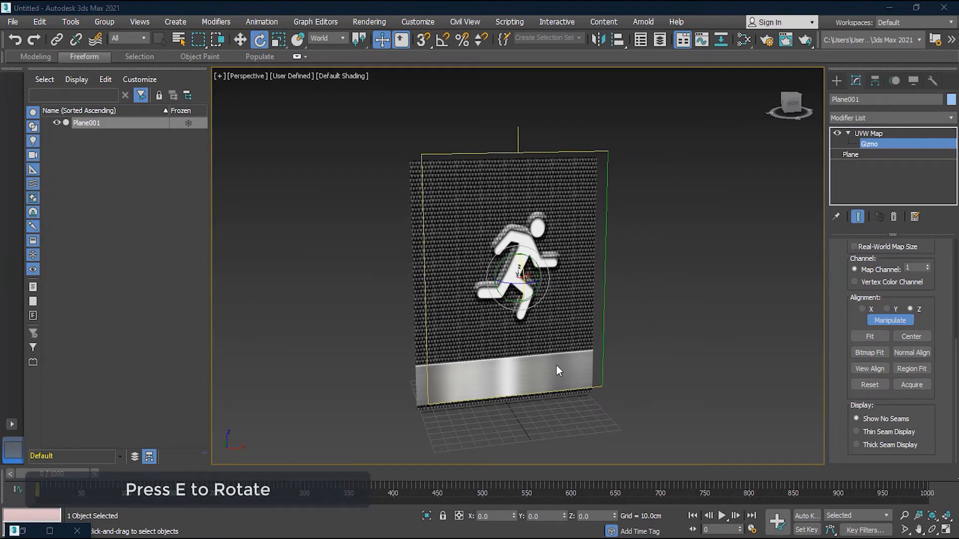
left_click_drag(544, 293, 269, 413)
key("r")
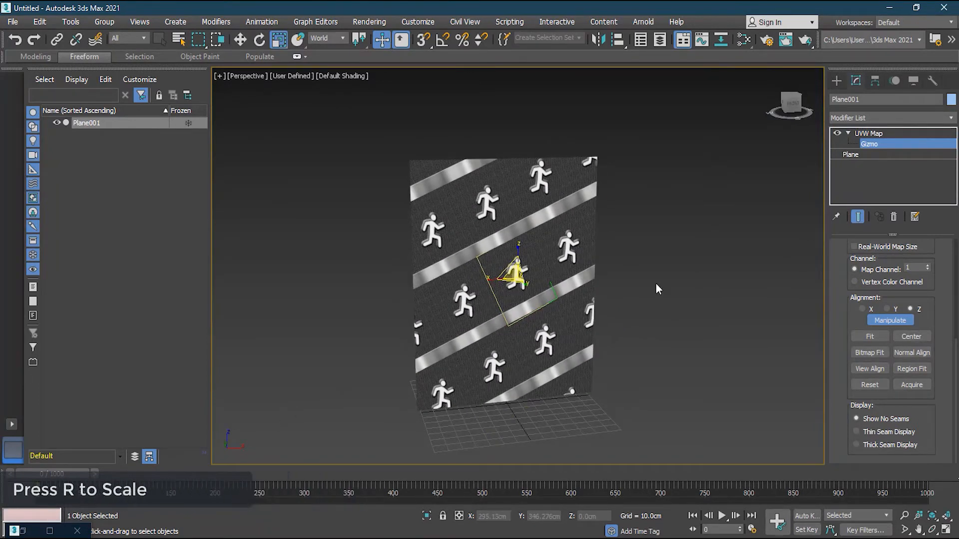
Return to the UVW Map level, turn off Manipulate, and try scaling the plane along X to about 92%, undoing the scale.
left_click(879, 134)
left_click(890, 320)
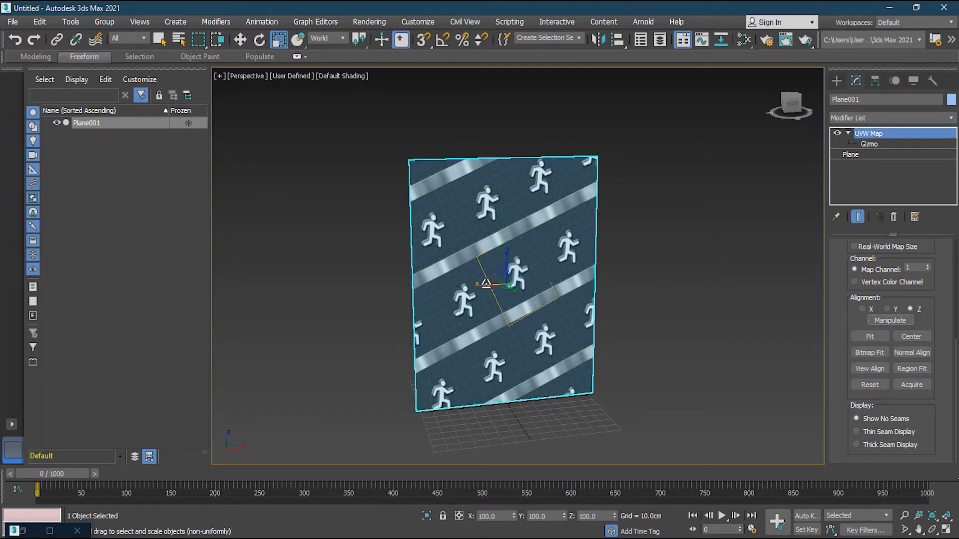
left_click_drag(486, 284, 490, 283)
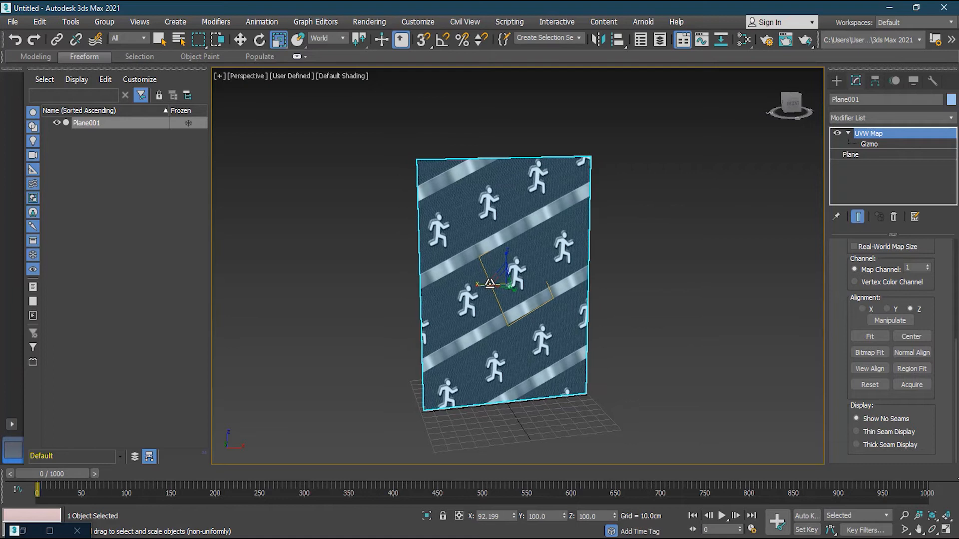
key("ctrl+z")
key("w")
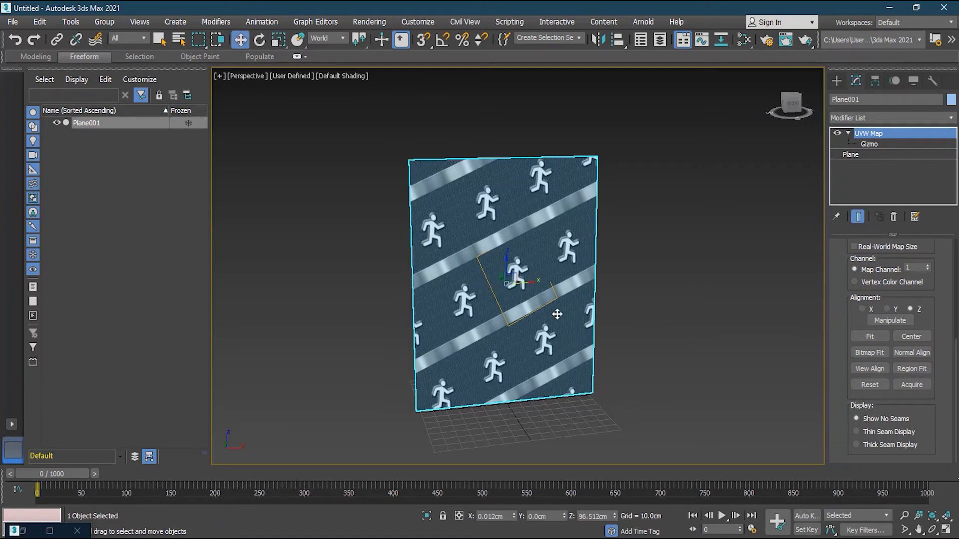
left_click(628, 301)
left_click(565, 345)
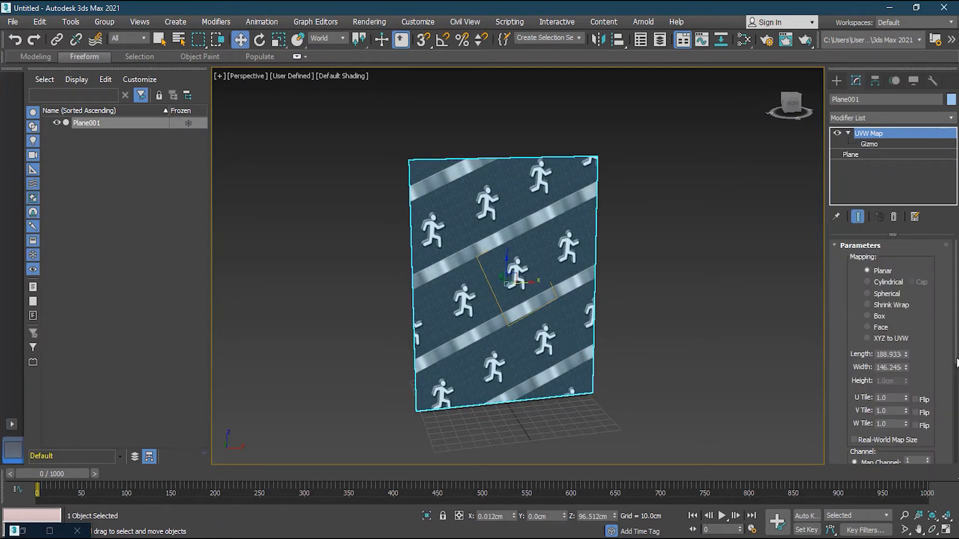
Fit the mapping gizmo to the plane, and undo the fit together with the gizmo's earlier scaling and rotation.
scroll(957, 363, "down", 4)
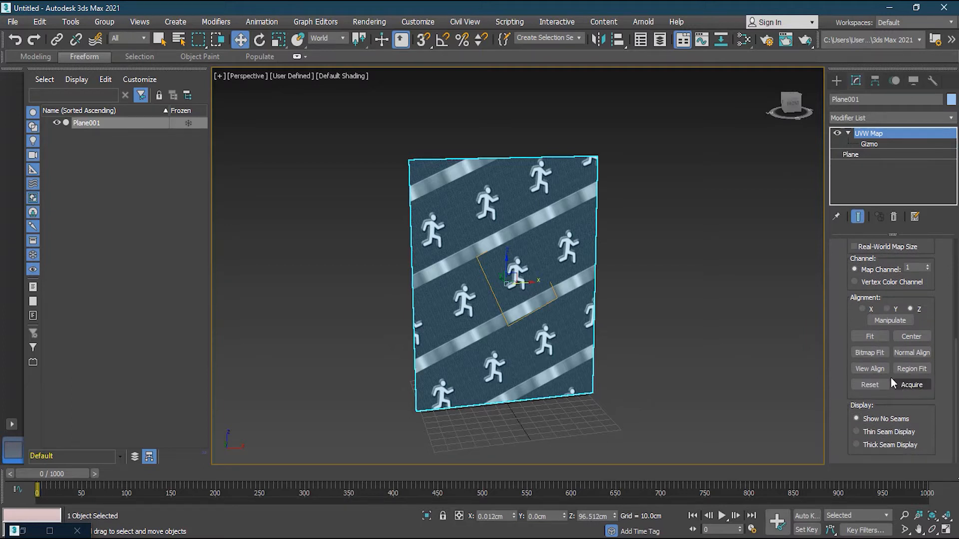
left_click(871, 337)
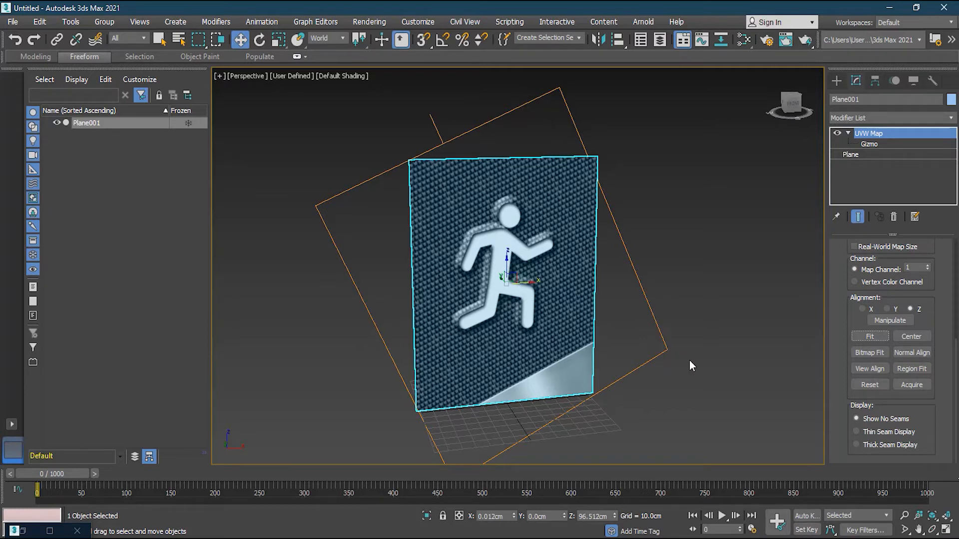
key("ctrl+z")
key("ctrl+z")
key("ctrl+z")
key("ctrl+z")
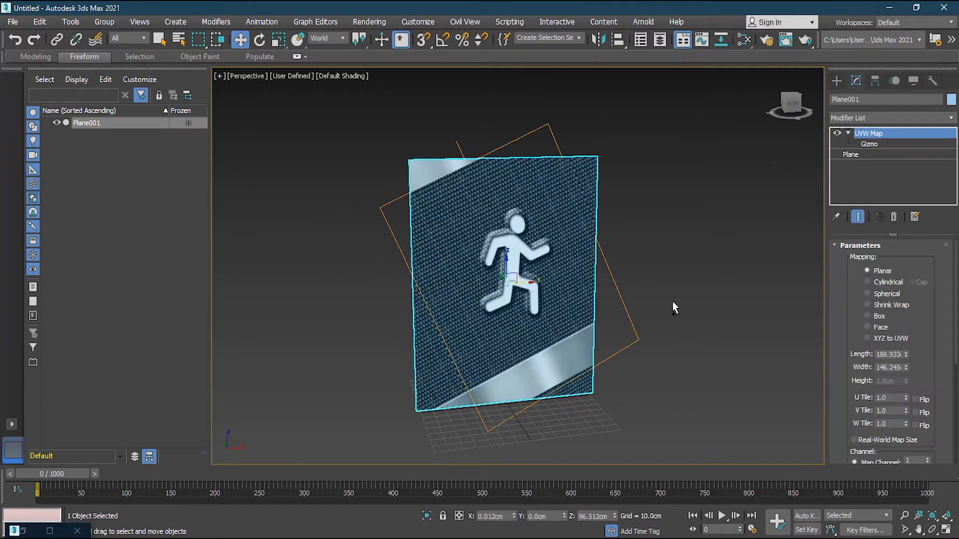
key("ctrl+z")
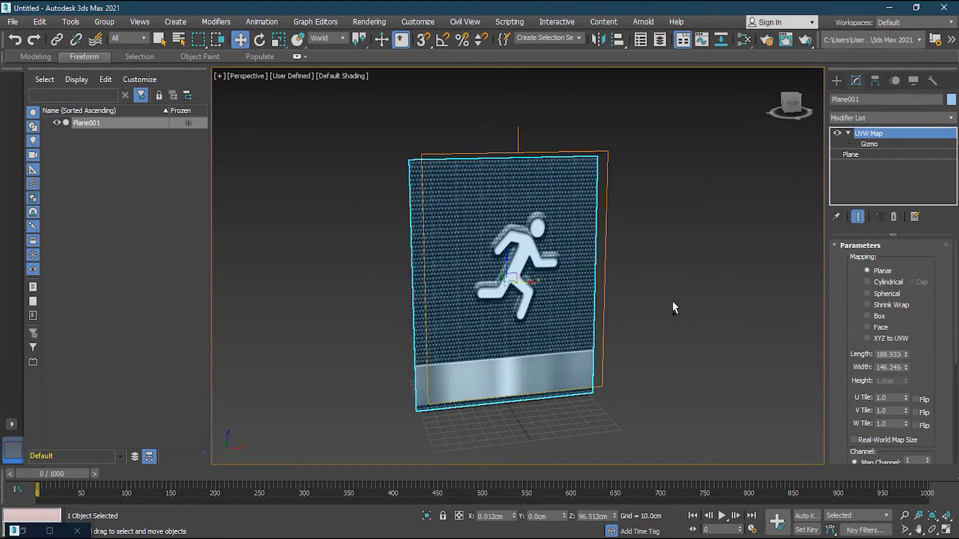
Scale the mapping gizmo down until the runner image repeats about five times across the plane, and return to the UVW Map level.
left_click(853, 145)
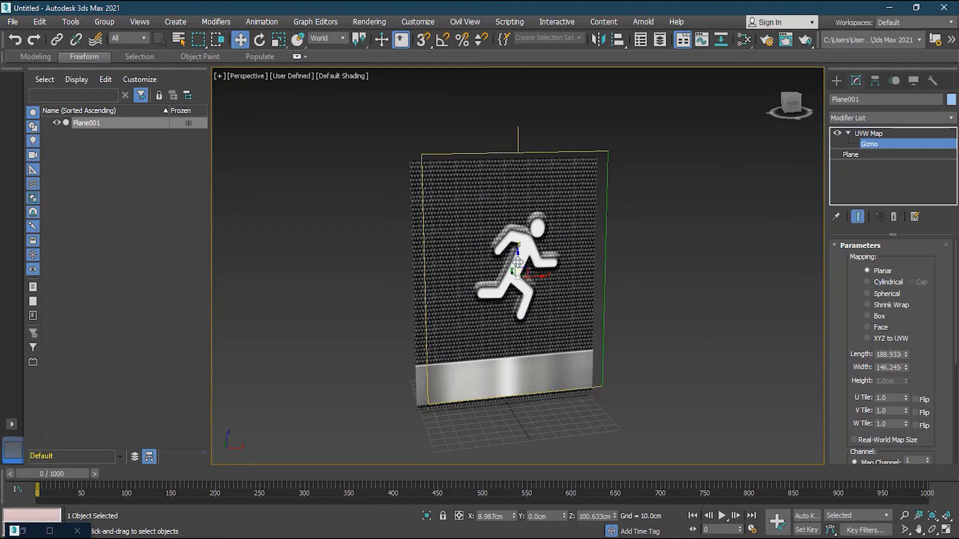
mouse_move(518, 262)
left_mouse_down()
mouse_move(518, 213)
mouse_move(517, 262)
left_mouse_up()
key("r")
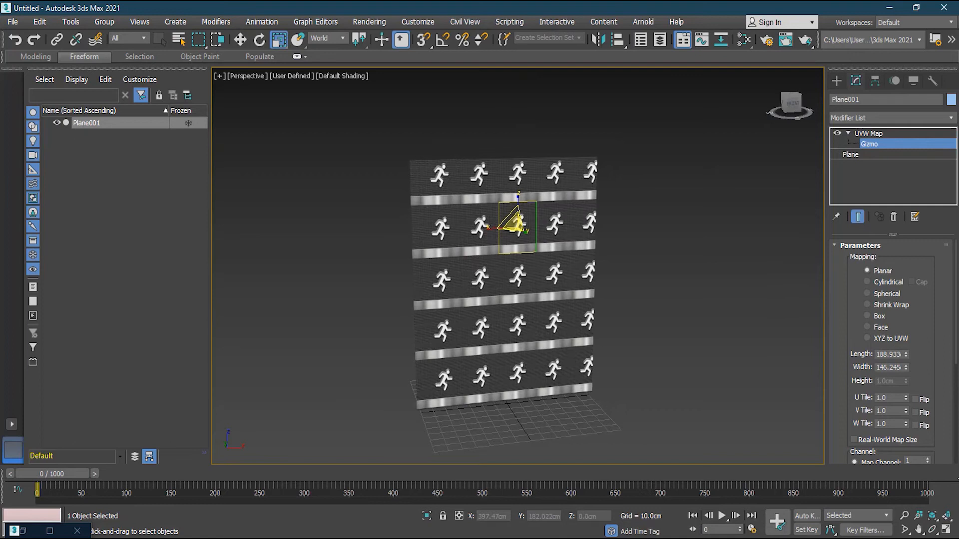
left_click(889, 134)
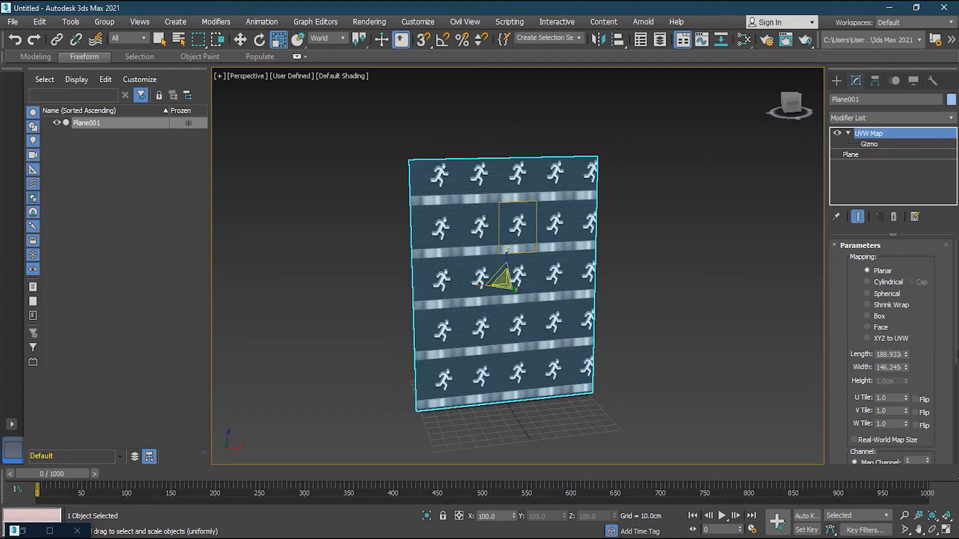
Center the scaled-down mapping gizmo on the plane.
left_click_drag(956, 352, 939, 465)
left_click(707, 365)
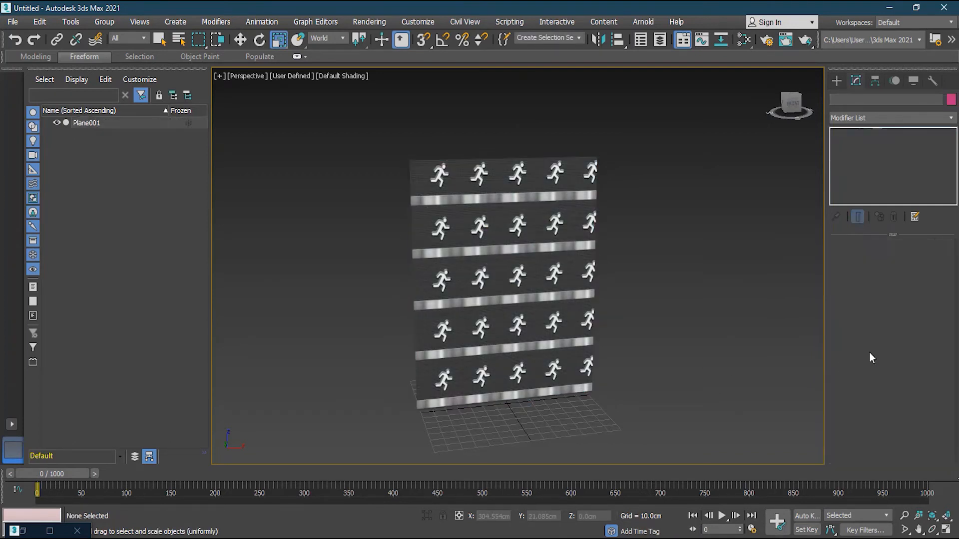
left_click(590, 329)
scroll(892, 353, "down", 5)
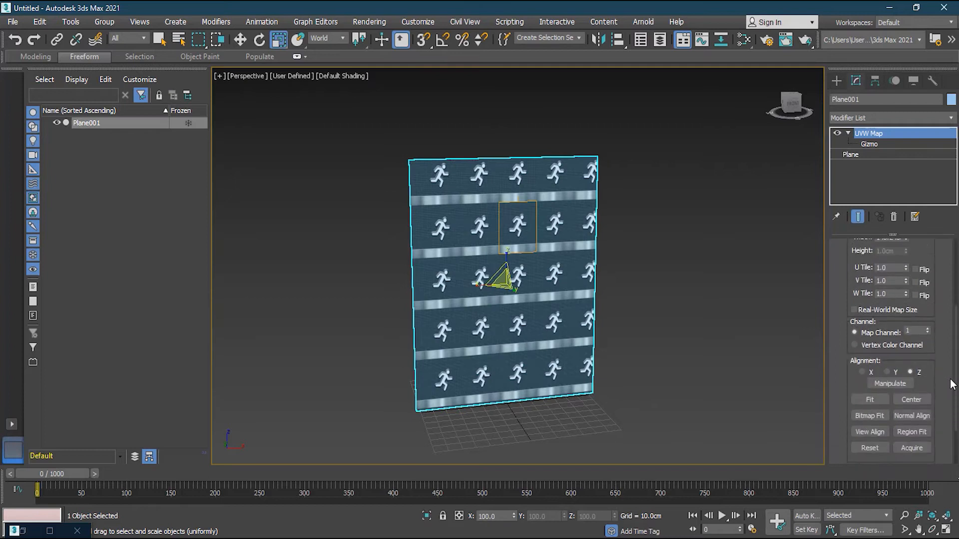
left_click(872, 338)
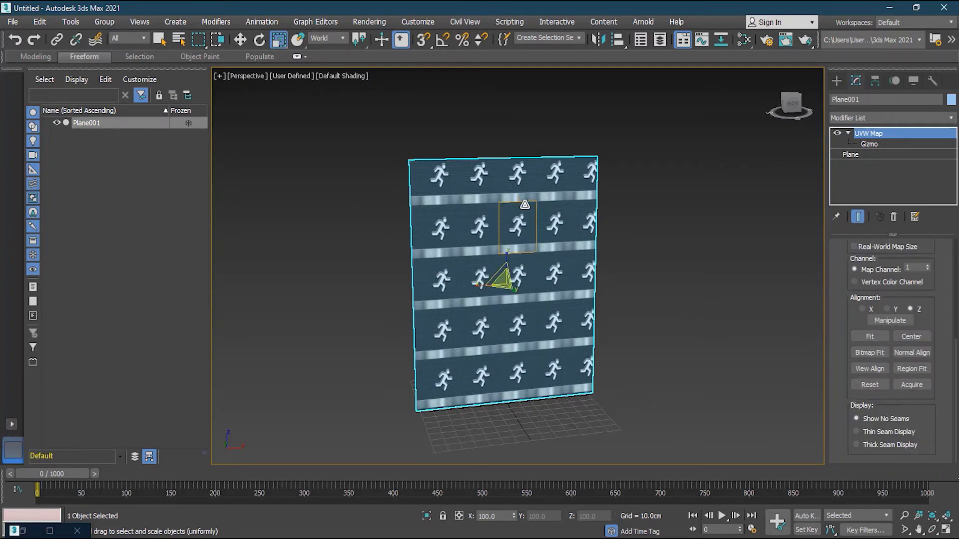
left_click(874, 337)
left_click(920, 335)
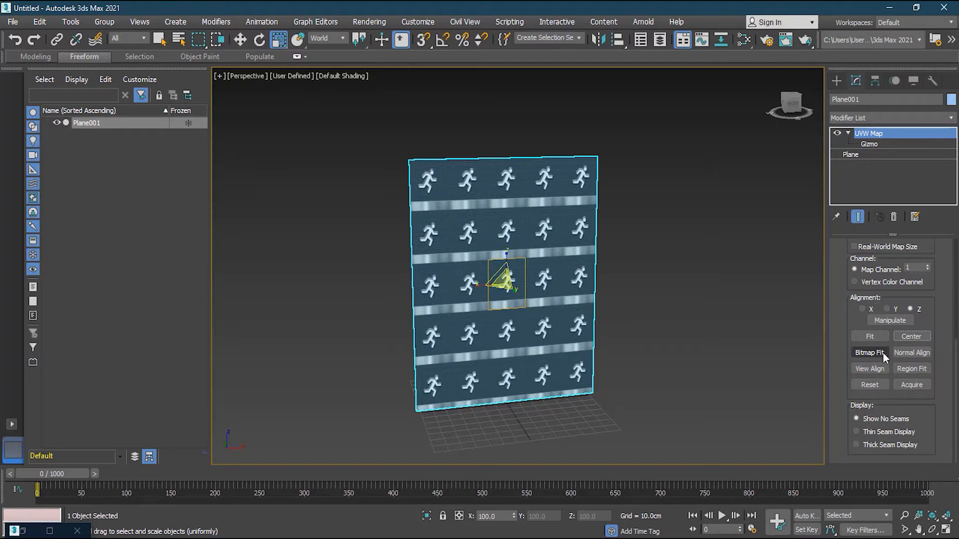
Fit the mapping to the proportions of the m-r.jpg image with Bitmap Fit.
left_click(869, 353)
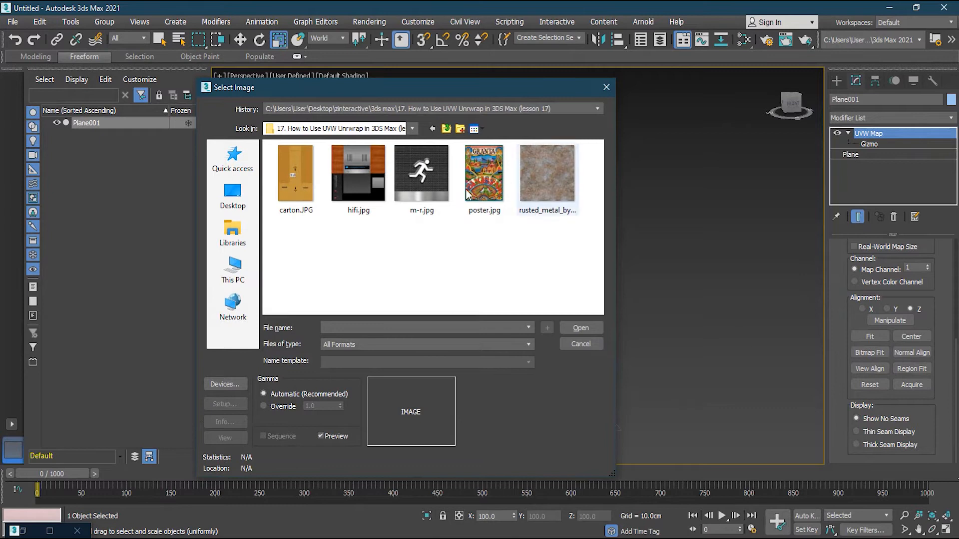
left_click(426, 180)
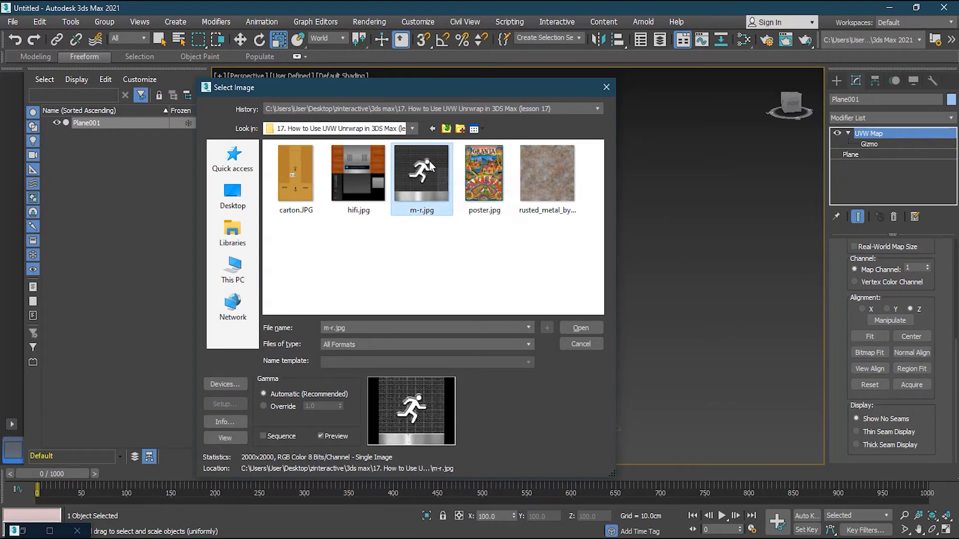
left_click_drag(534, 87, 498, 383)
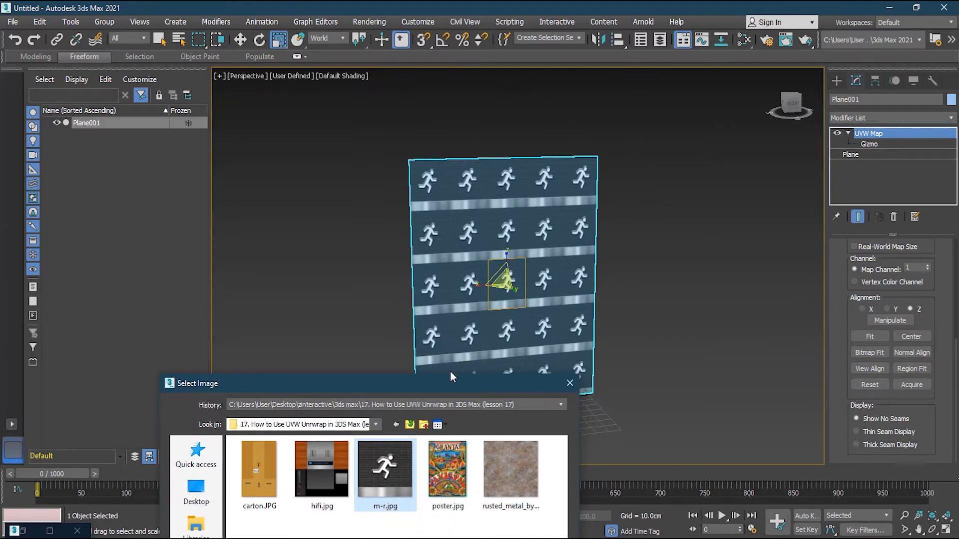
left_click_drag(446, 388, 418, 115)
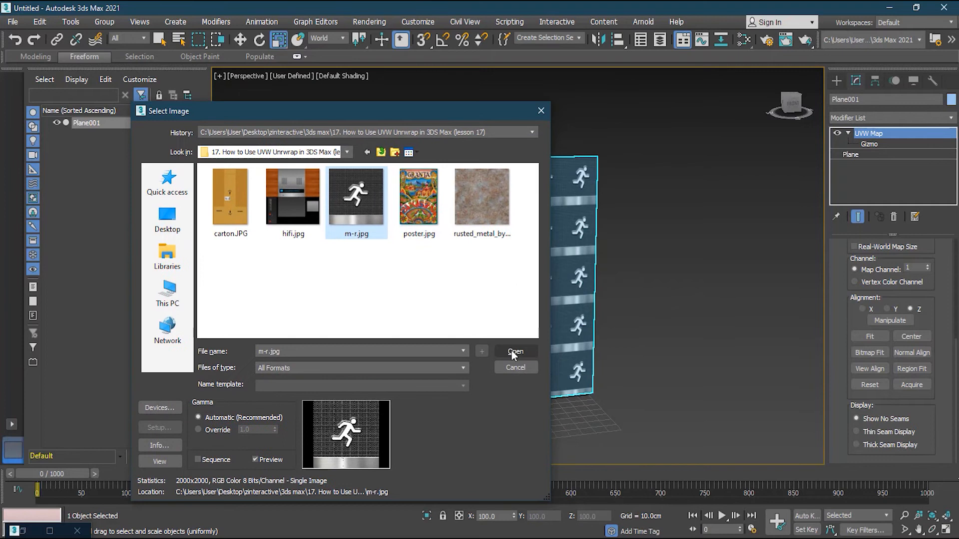
left_click(512, 350)
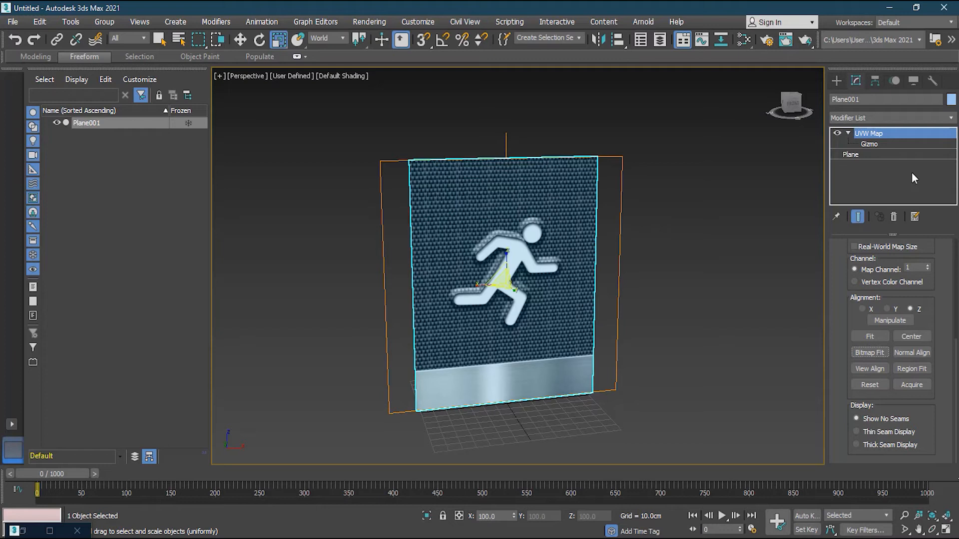
Widen the base plane to match the square mapping gizmo and return to the UVW Map level.
left_click(887, 156)
left_click_drag(927, 273, 933, 253)
left_click(886, 133)
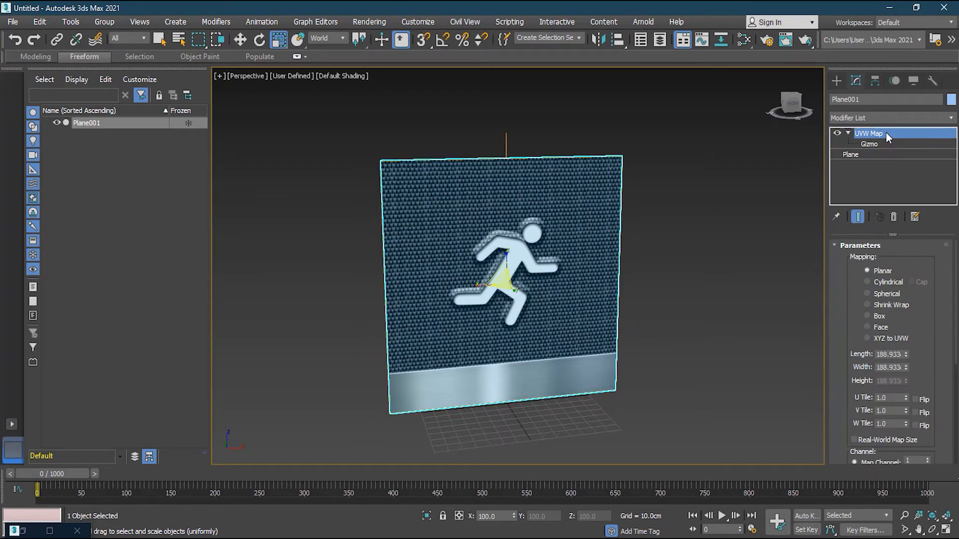
left_click(872, 144)
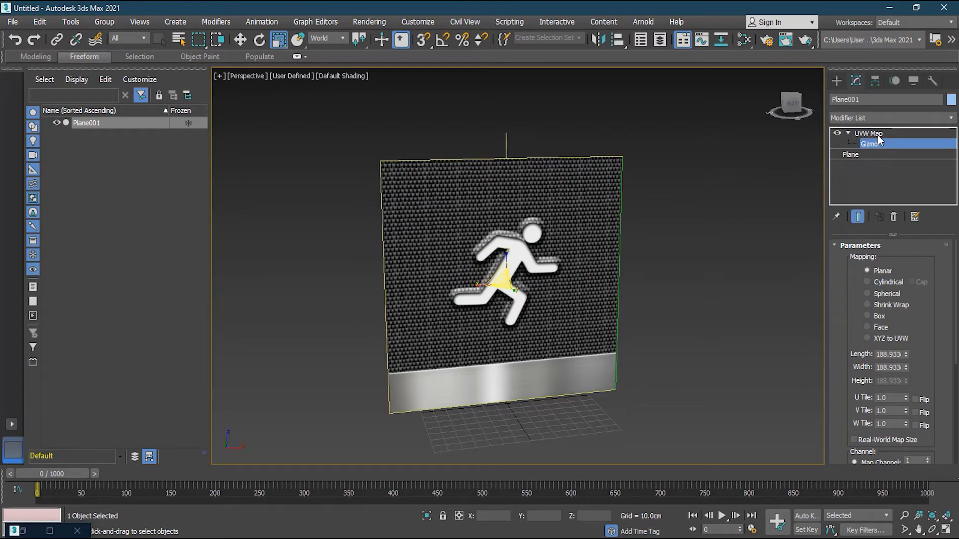
left_click(877, 134)
Start Normal Align, try aligning the mapping gizmo to the perspective view with View Align, and undo the view alignment.
scroll(948, 329, "down", 5)
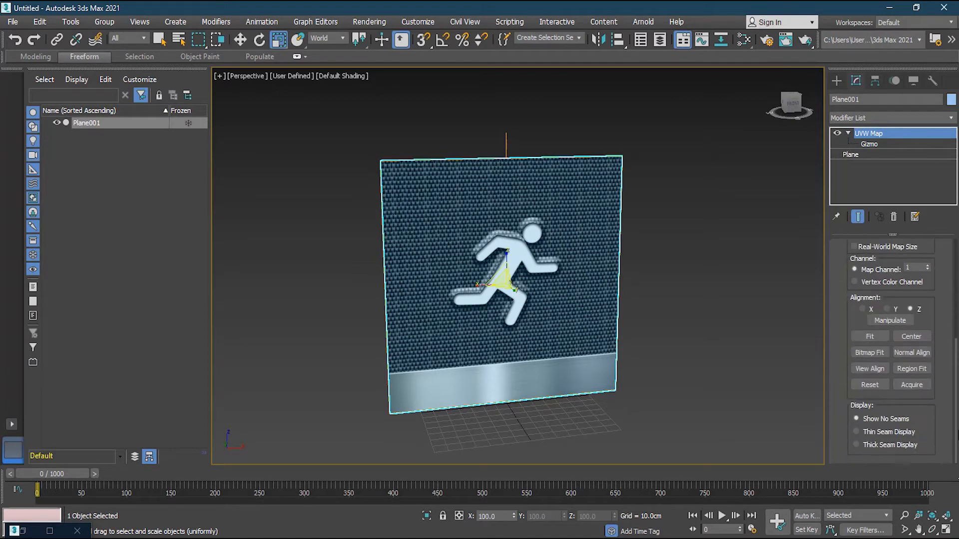
left_click(926, 353)
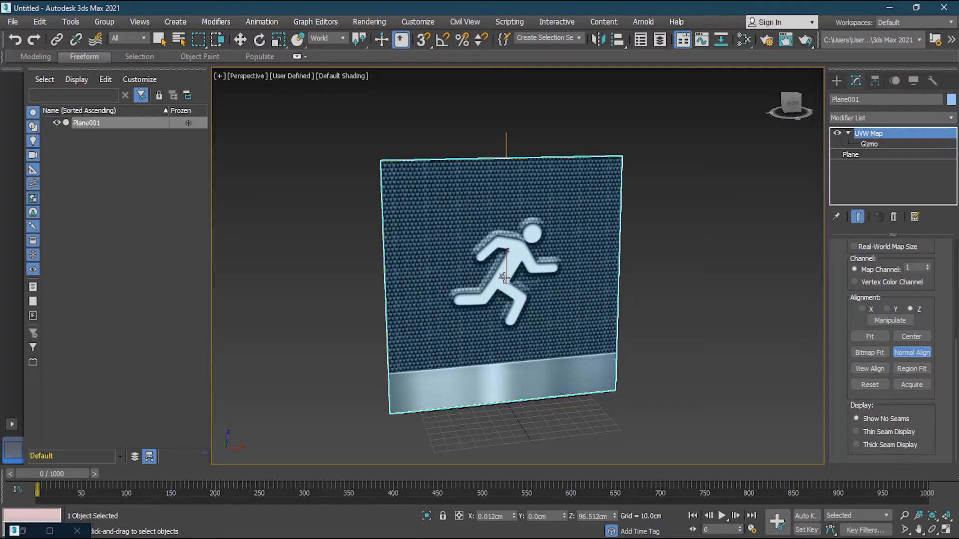
left_click(882, 367)
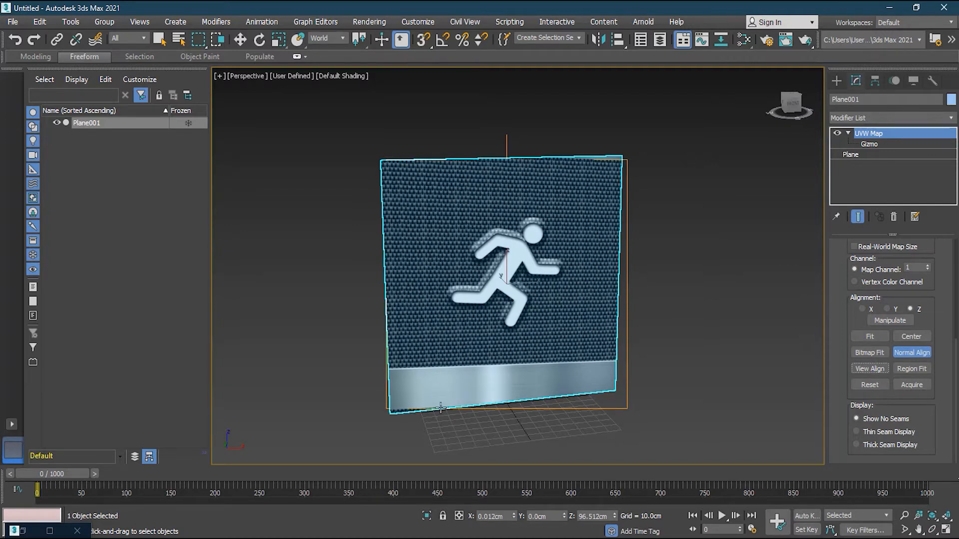
left_click(561, 172)
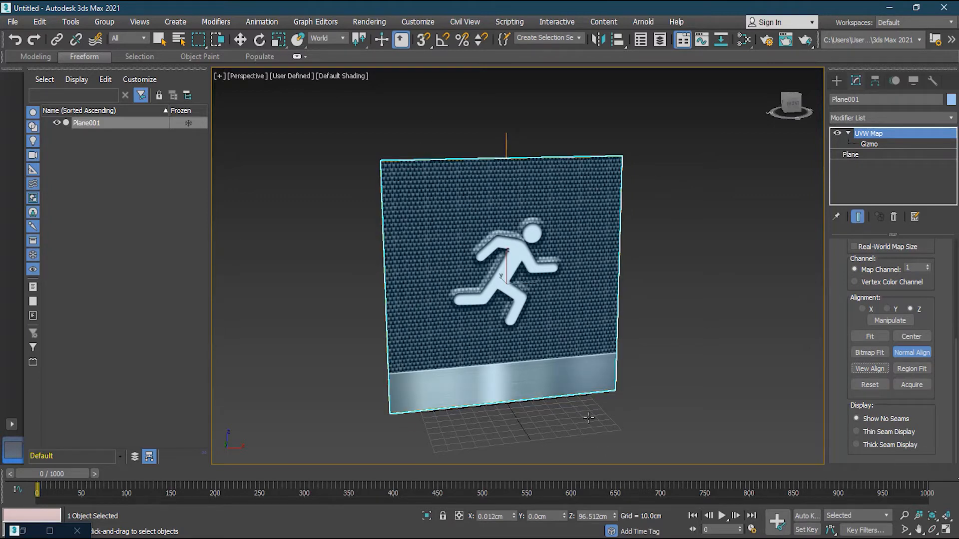
left_click(871, 369)
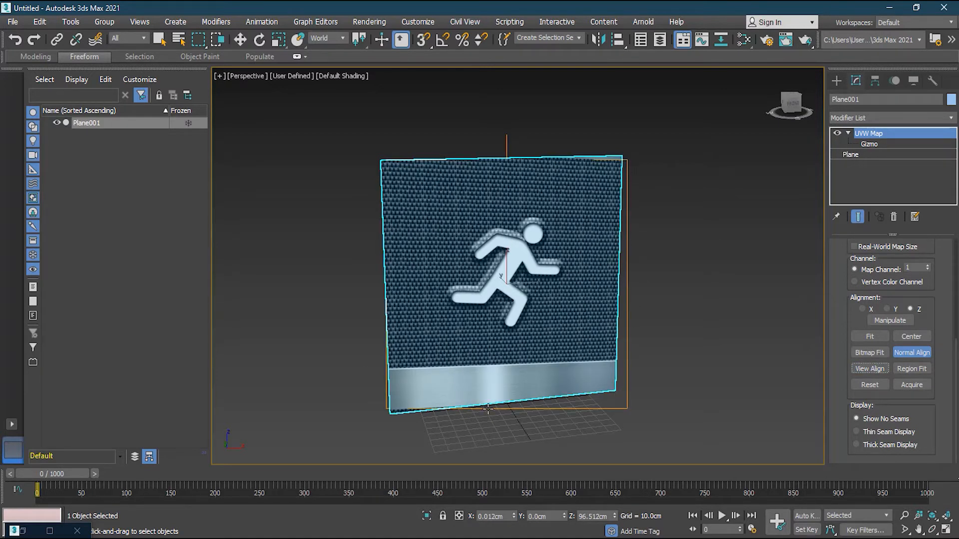
key("ctrl+z")
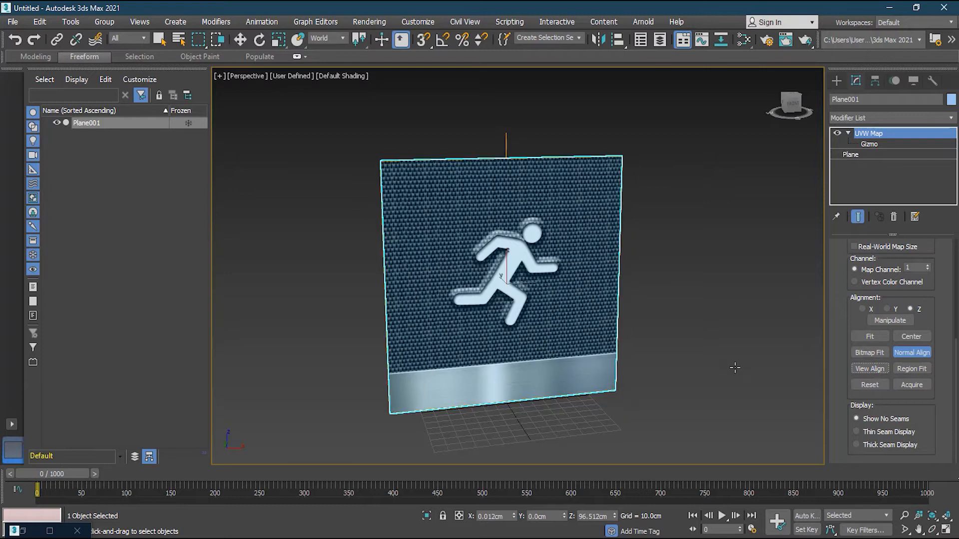
Align the mapping gizmo to a straight front view of the plane with View Align.
mouse_move(572, 362)
middle_mouse_down("alt")
mouse_move(553, 340)
mouse_move(555, 352)
middle_mouse_up("alt")
left_click(868, 370)
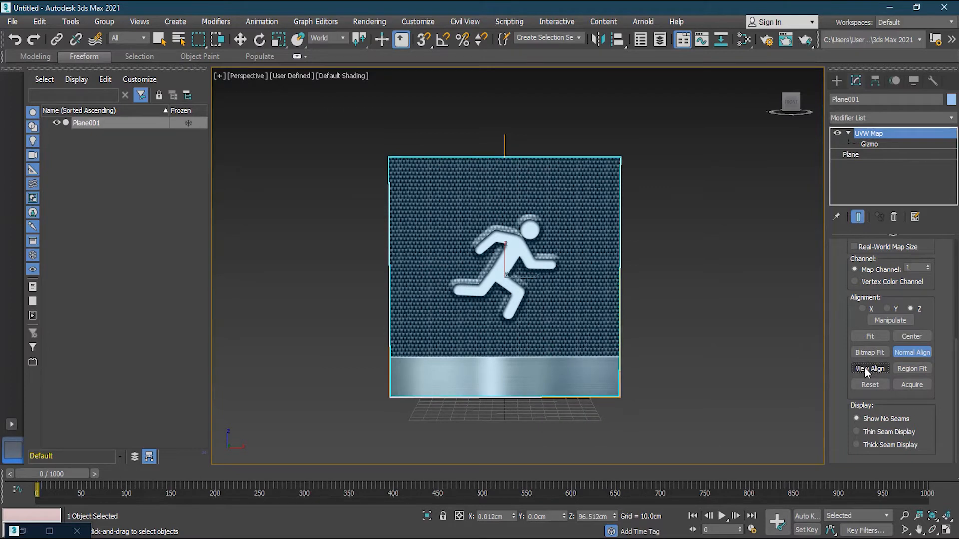
middle_click_drag(559, 345, 551, 327, "alt")
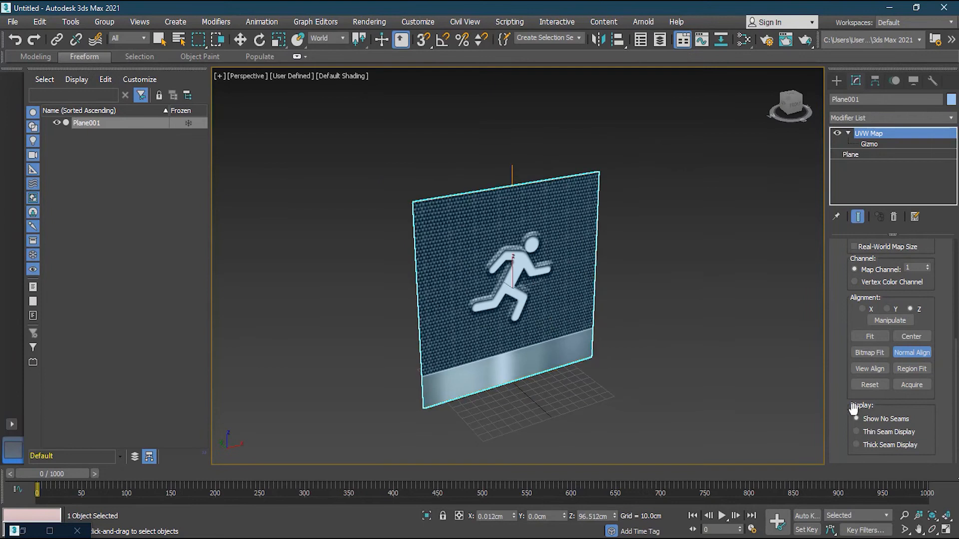
Try the Region Fit and Acquire alignment modes of the UVW Map, leaving each one again.
middle_click_drag(538, 341, 531, 331, "alt")
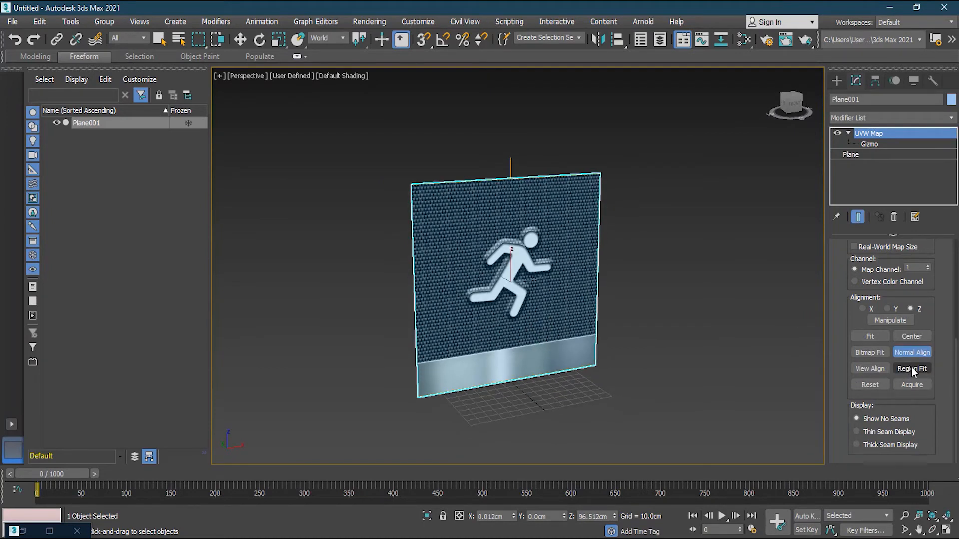
mouse_move(573, 261)
middle_mouse_down("alt")
mouse_move(670, 306)
mouse_move(579, 267)
mouse_move(575, 256)
middle_mouse_up("alt")
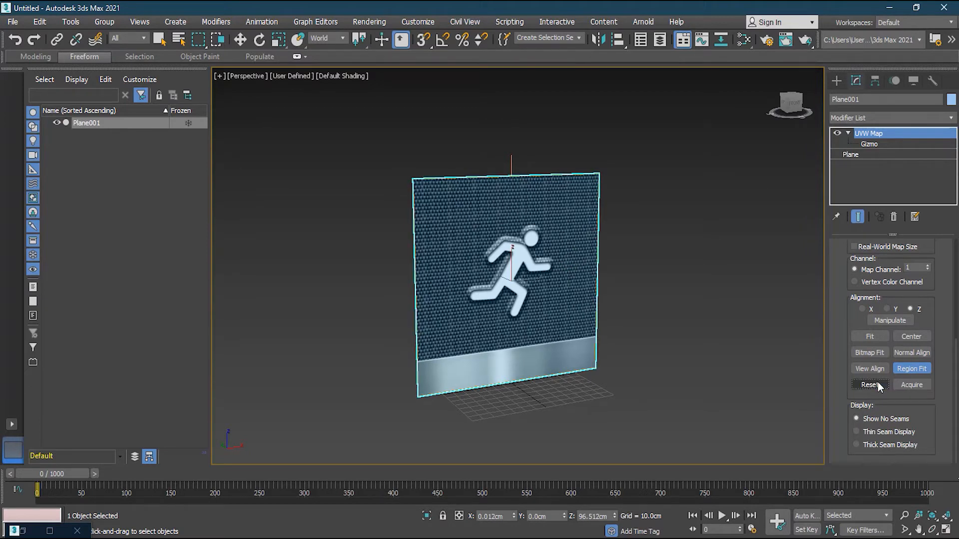
left_click(912, 370)
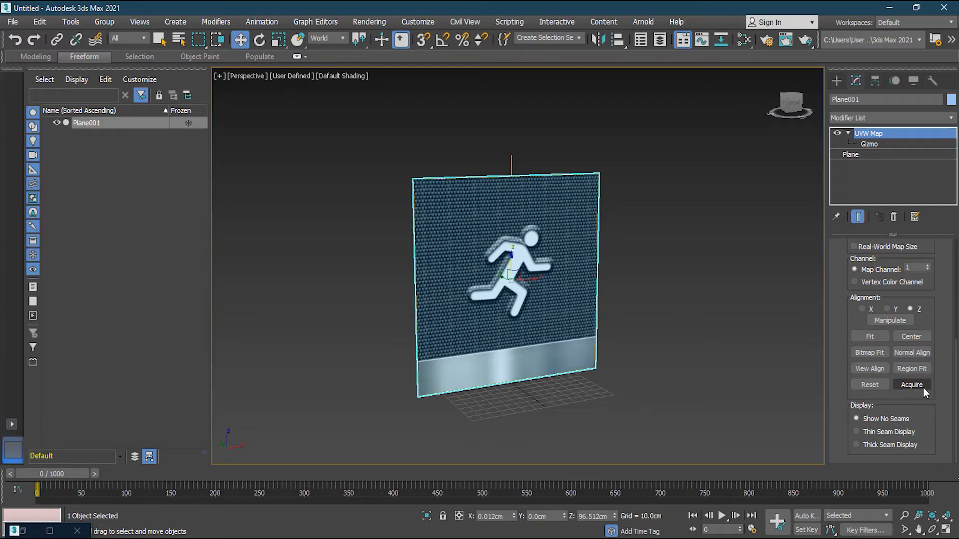
left_click(913, 385)
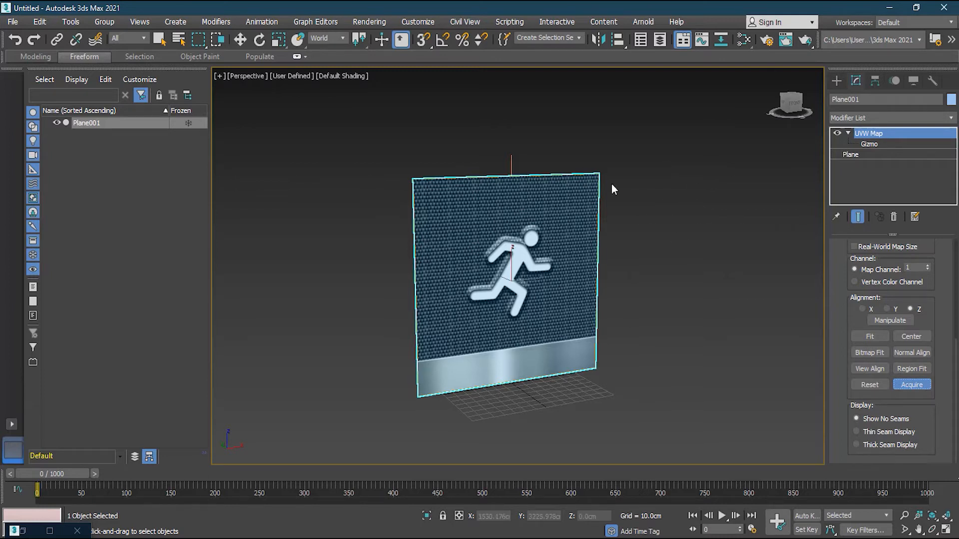
left_click(924, 385)
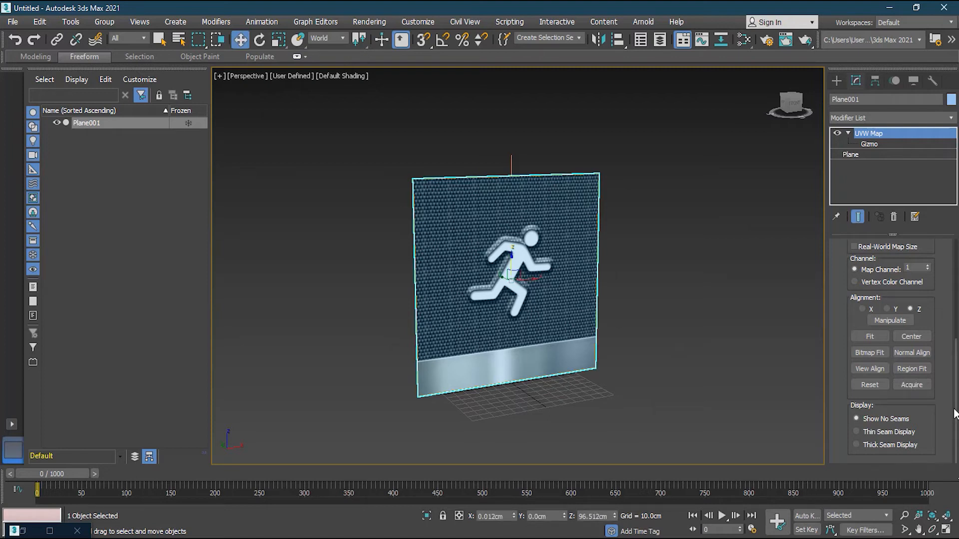
left_click_drag(956, 413, 956, 294)
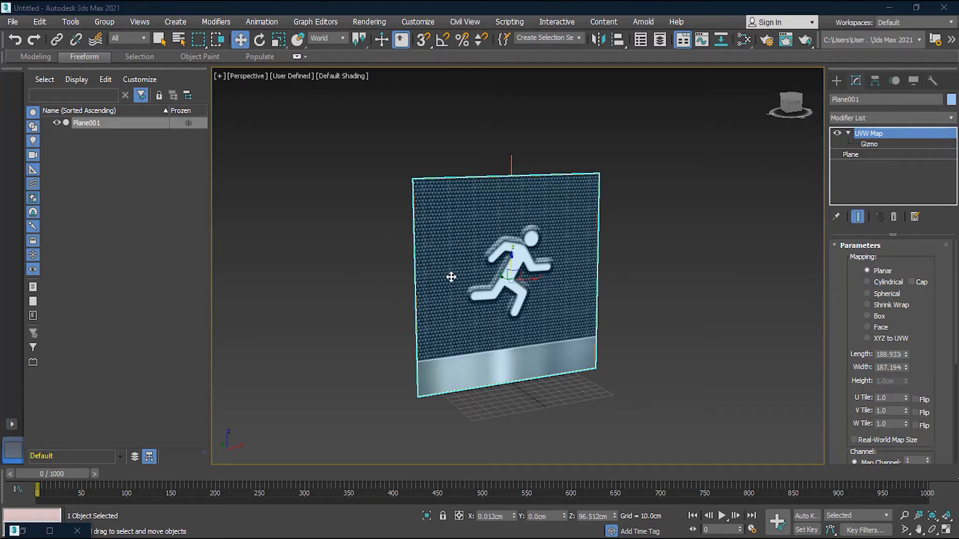
Delete the textured plane and create a tall standard primitive box on the grid in its place.
left_click(451, 277)
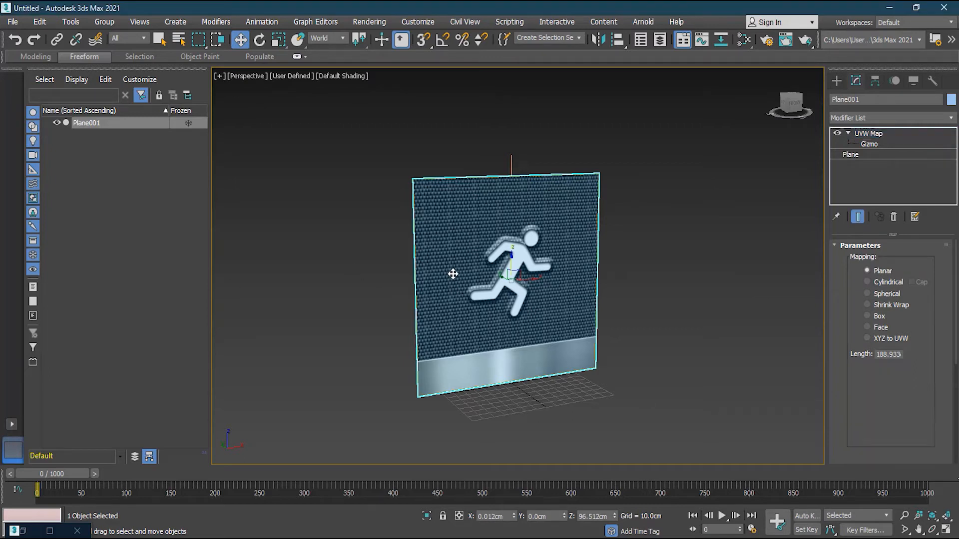
key("Delete")
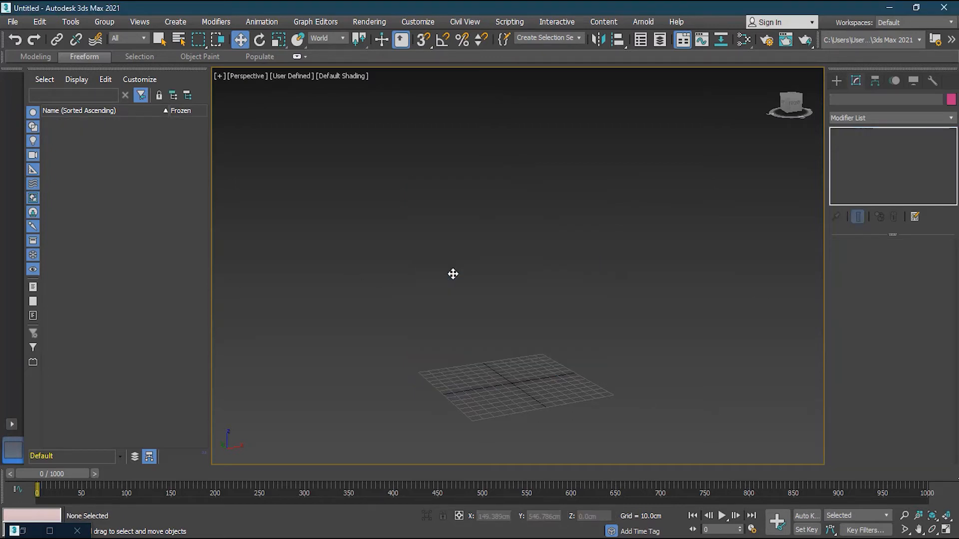
left_click(839, 81)
left_click(874, 155)
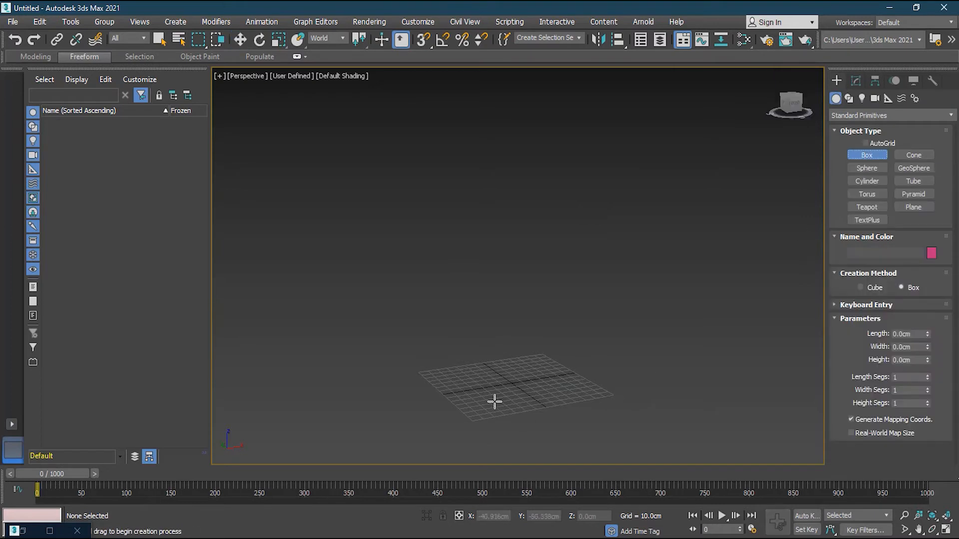
left_click_drag(495, 378, 602, 388)
left_click(610, 257)
Move the box near the grid's centre, to about X 6.8 cm and Y 0.6 cm.
left_click(240, 39)
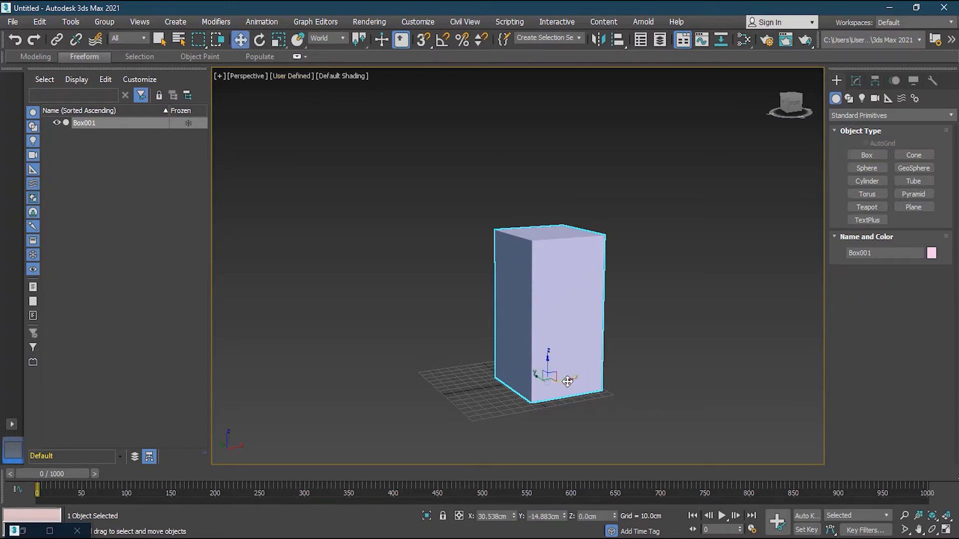
left_click_drag(568, 382, 539, 382)
scroll(624, 365, "up", 3)
scroll(624, 365, "down", 3)
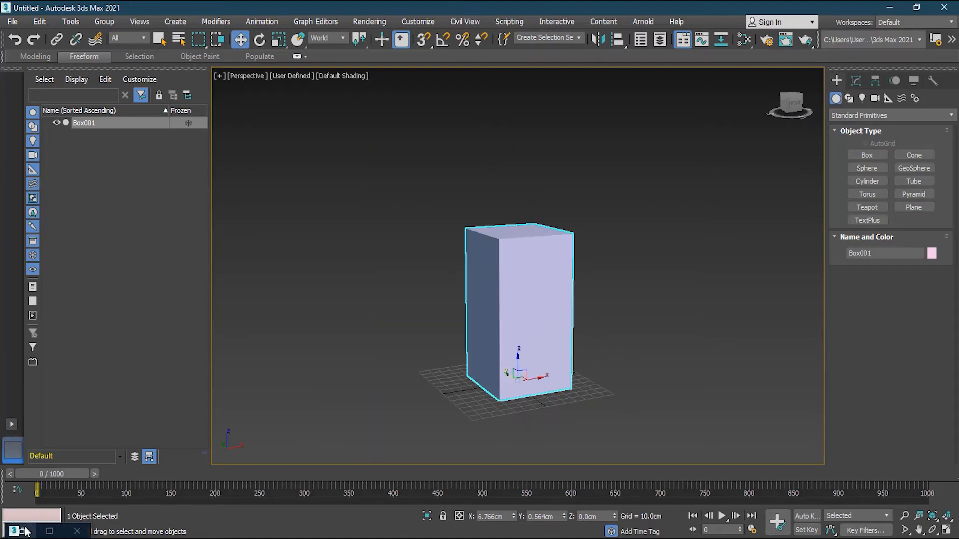
Replace the bitmap feeding the material's diffuse color with carton.JPG and rename the map as carton.
key("m")
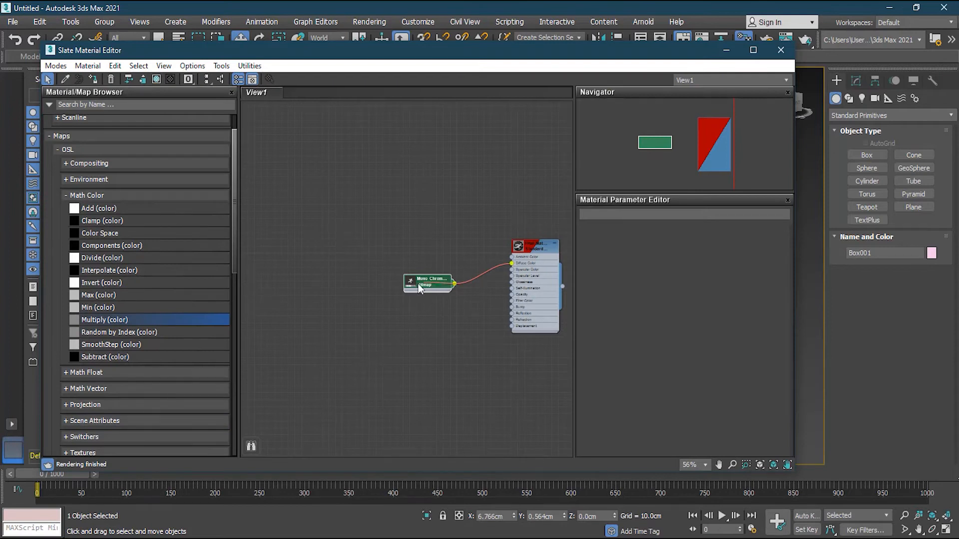
double_click(419, 284)
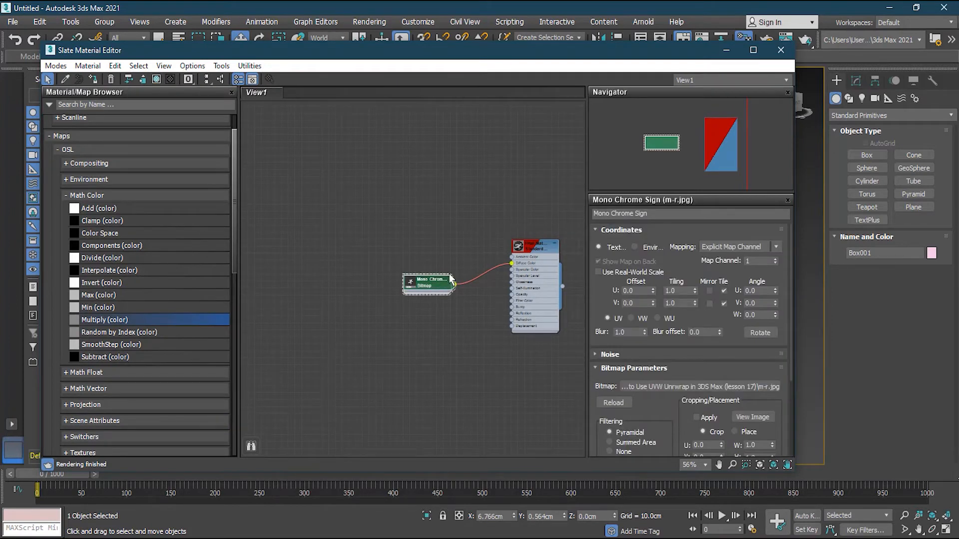
scroll(556, 256, "up", 4)
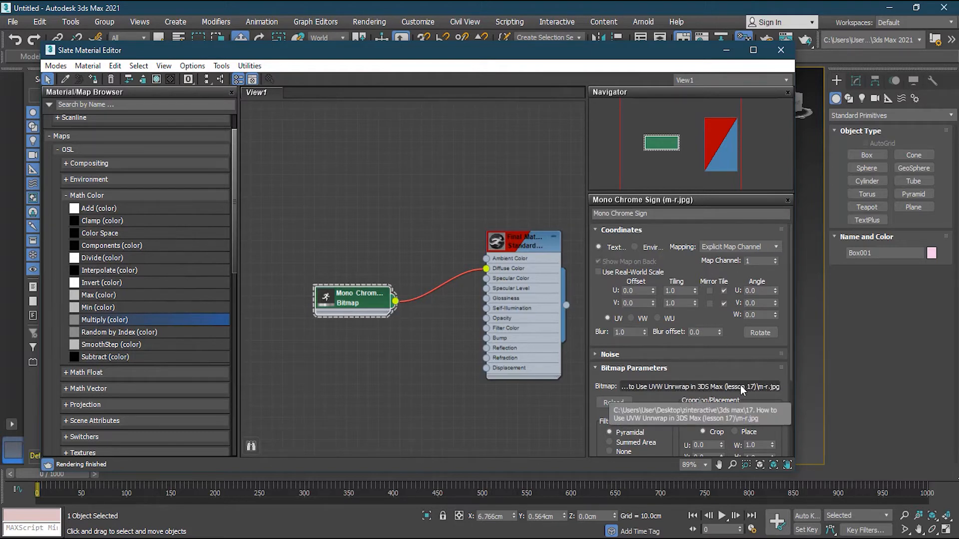
left_click(687, 389)
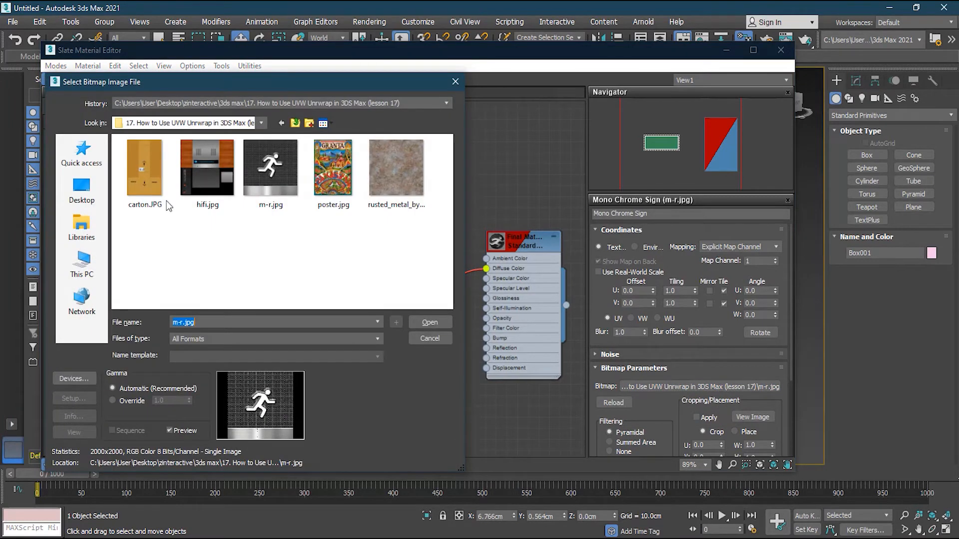
left_click(156, 176)
left_click(420, 325)
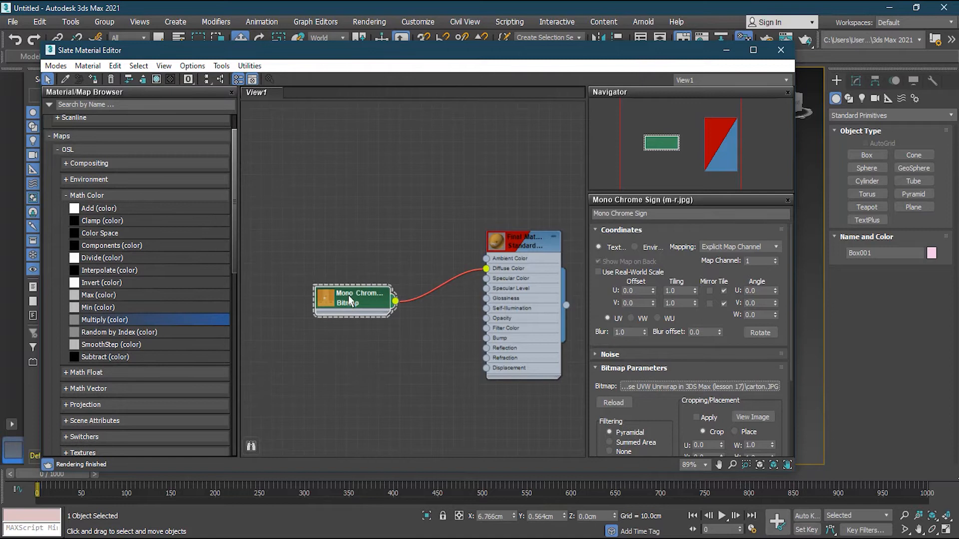
left_click(647, 212)
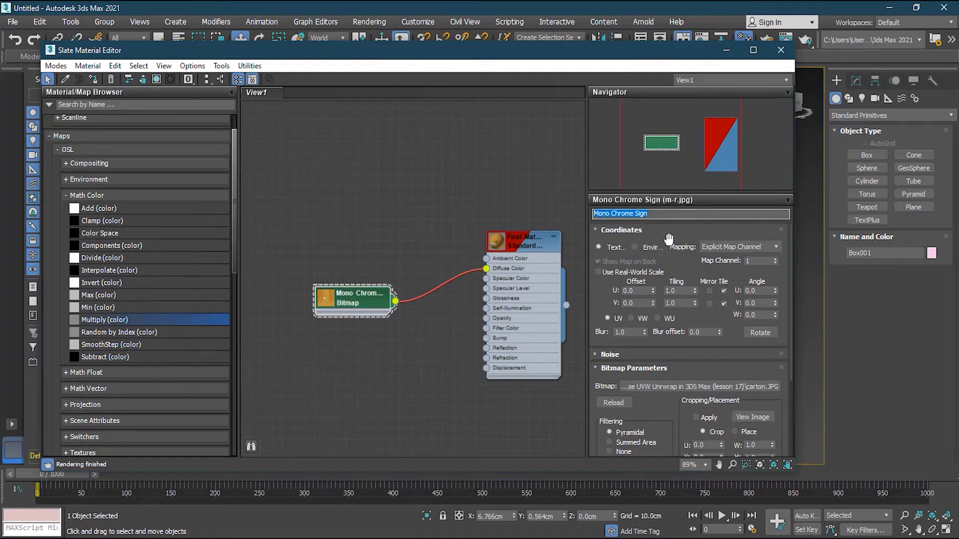
type("carton")
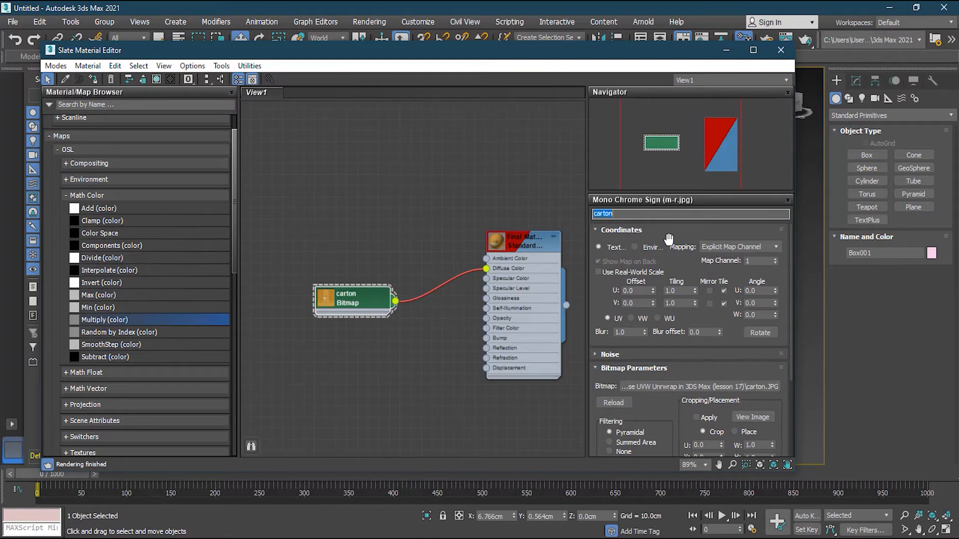
Assign Final Material with the carton texture to the selected box and close the material editor.
left_click(525, 241)
left_click_drag(609, 49, 253, 133)
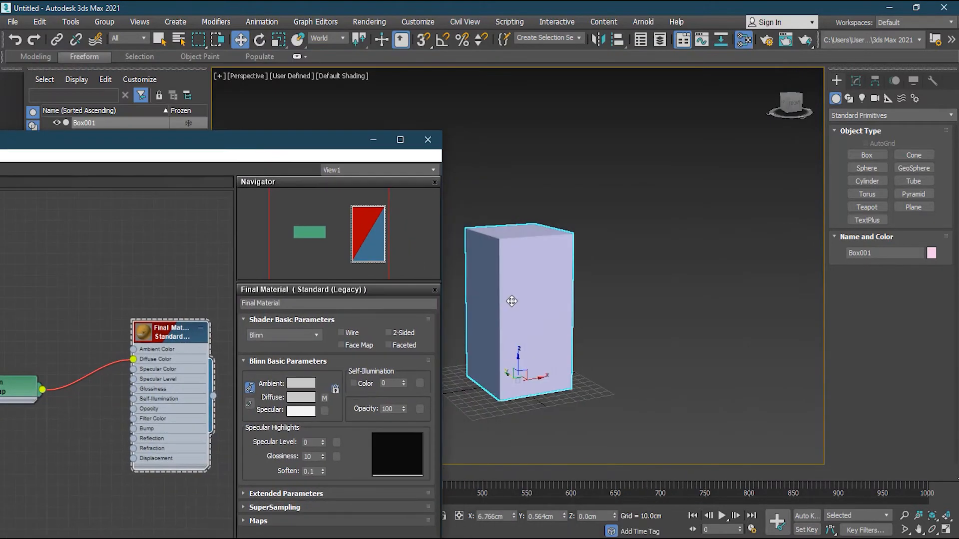
right_click(165, 339)
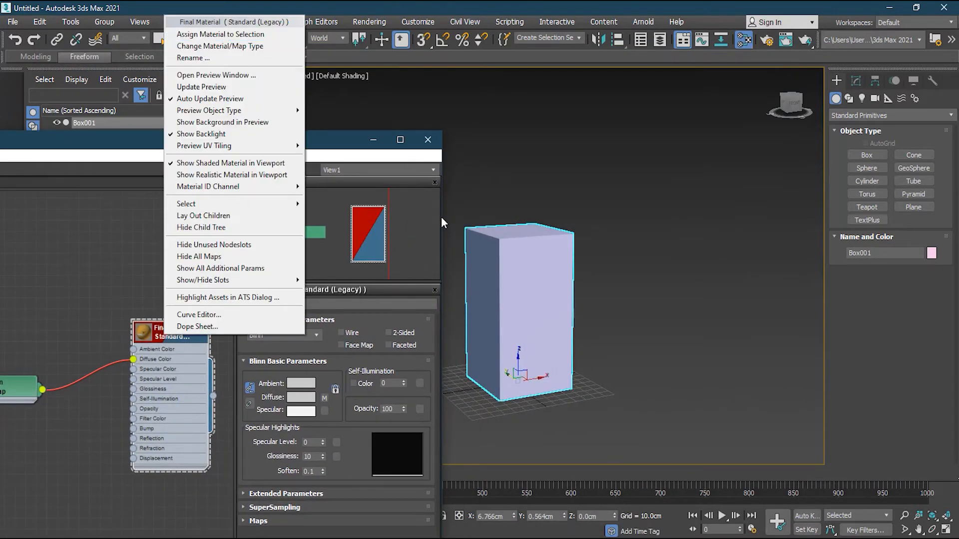
left_click(196, 34)
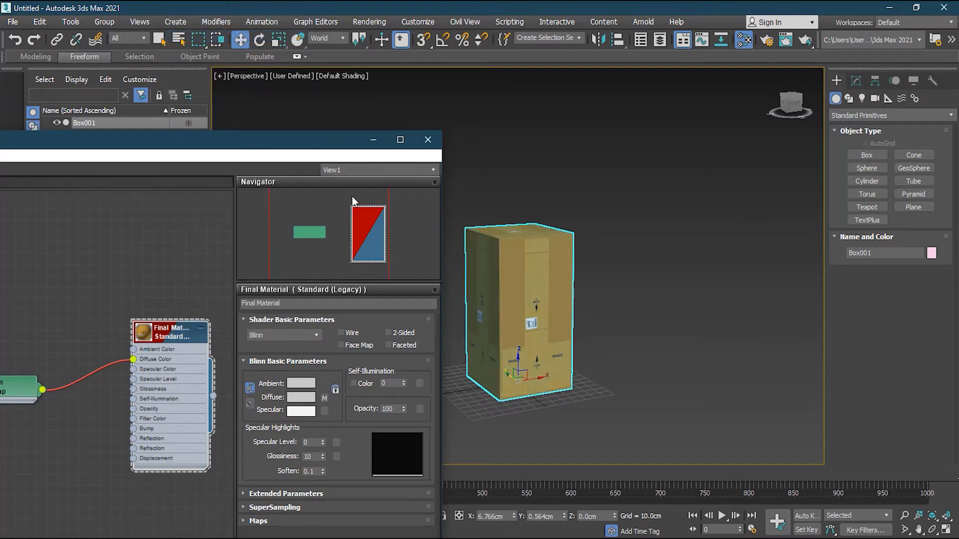
left_click(427, 141)
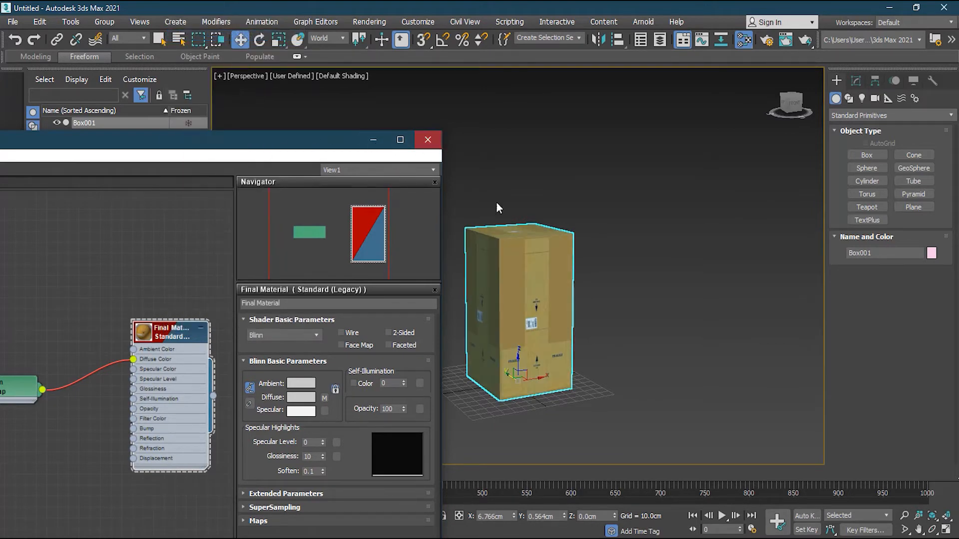
left_click(637, 343)
scroll(649, 359, "up", 3)
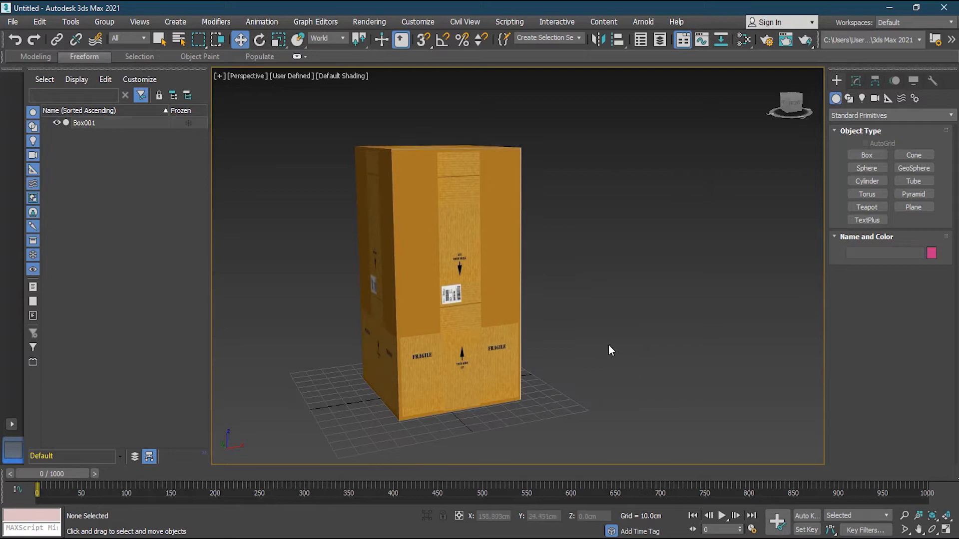
mouse_move(597, 316)
middle_mouse_down("alt")
mouse_move(597, 360)
mouse_move(490, 331)
mouse_move(455, 295)
mouse_move(613, 280)
mouse_move(653, 232)
mouse_move(748, 276)
mouse_move(762, 320)
mouse_move(603, 334)
mouse_move(606, 313)
mouse_move(601, 322)
mouse_move(591, 309)
mouse_move(600, 306)
mouse_move(606, 322)
middle_mouse_up("alt")
Try a UVW Map modifier with Box mapping on the carton-textured box.
left_click(533, 325)
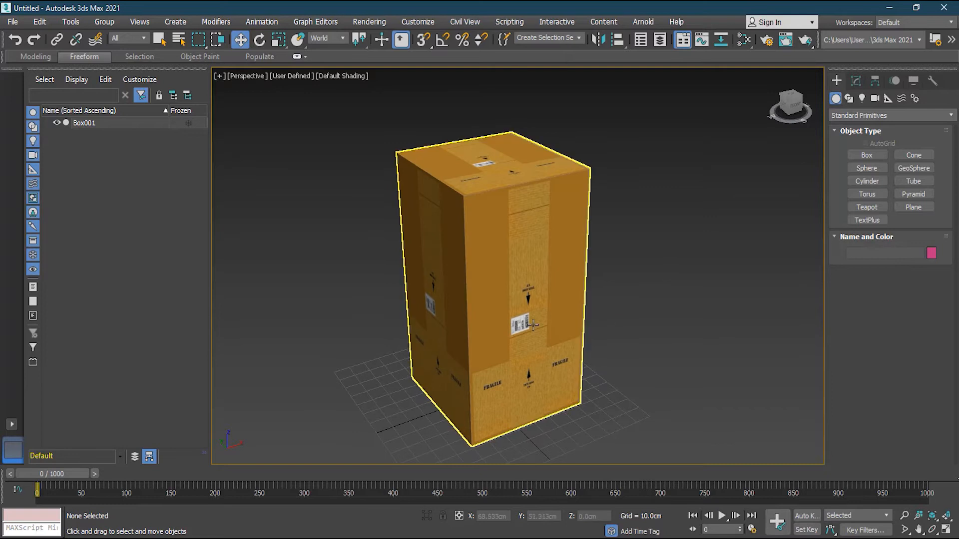
left_click(856, 81)
left_click(951, 118)
left_click_drag(953, 190, 954, 442)
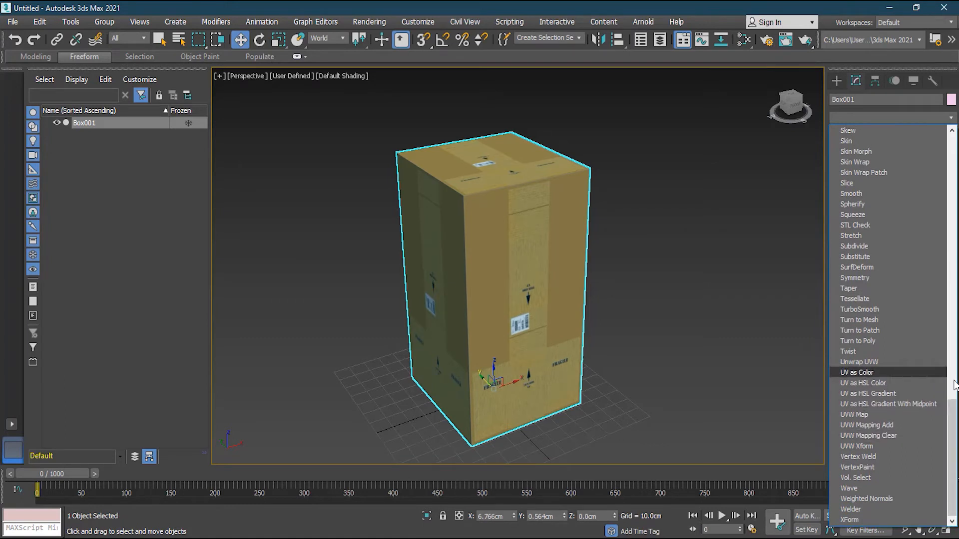
left_click(921, 410)
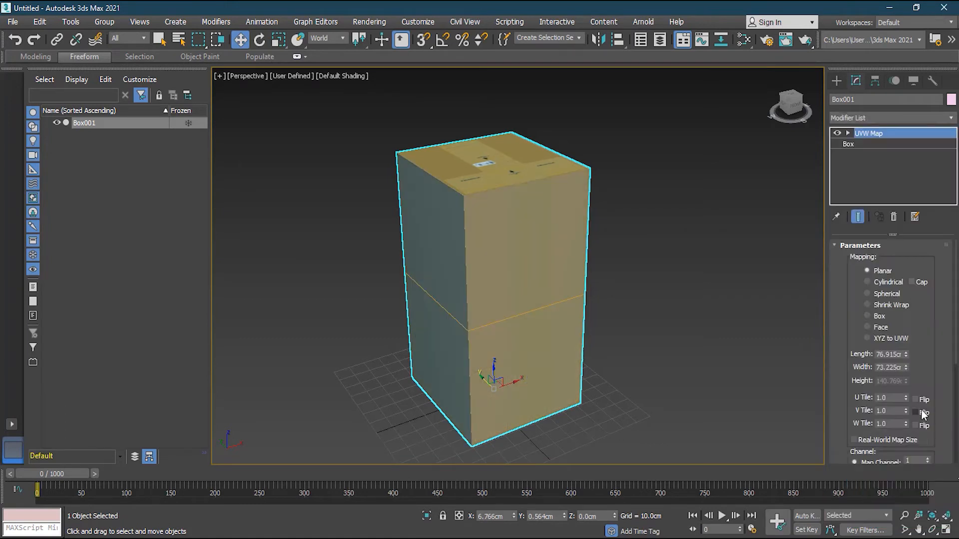
left_click(880, 317)
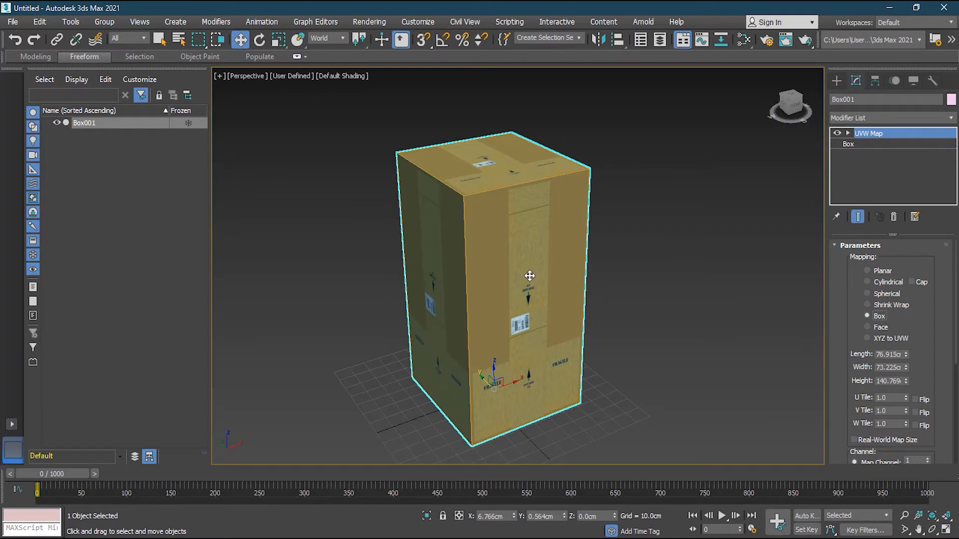
Delete the UVW Map modifier from the box's stack and deselect the box.
right_click(877, 131)
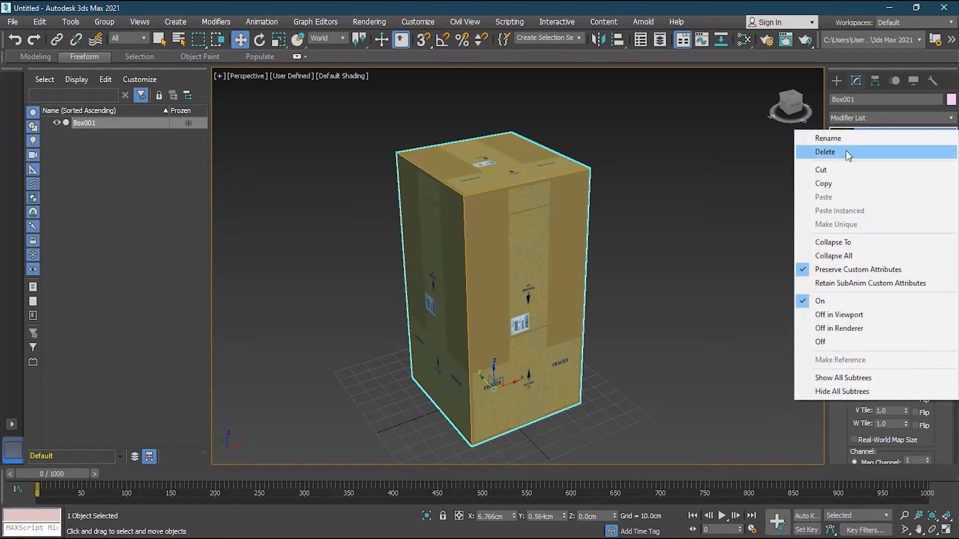
left_click(849, 152)
left_click(610, 230)
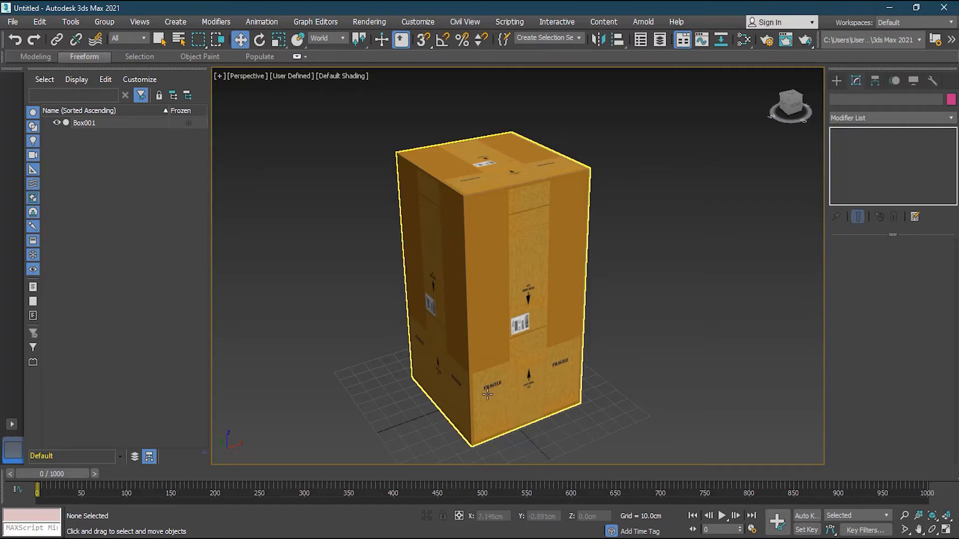
Inspect the carton texture around the box, and add an Unwrap UVW modifier to it.
mouse_move(702, 373)
middle_mouse_down("alt")
mouse_move(605, 391)
mouse_move(621, 300)
middle_mouse_up("alt")
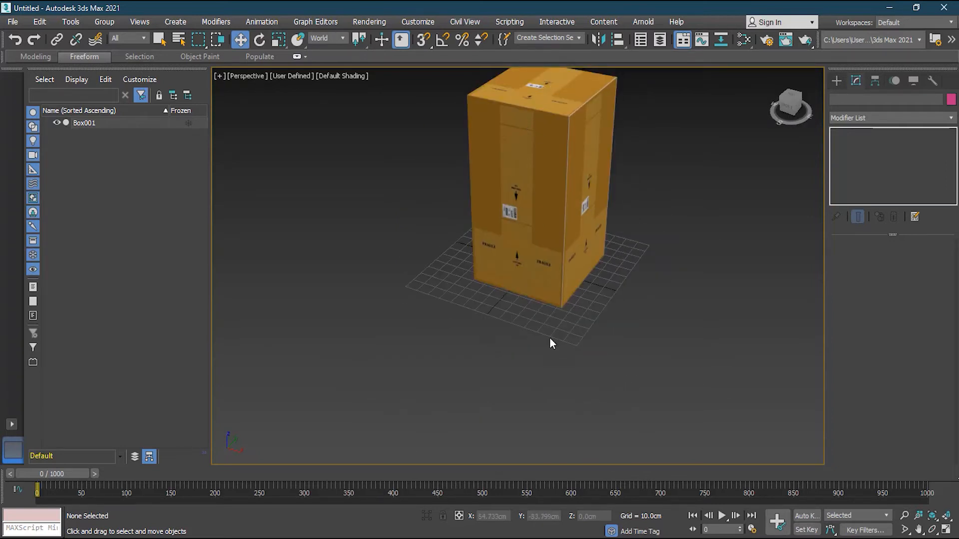
middle_click_drag(475, 294, 538, 301, "alt")
mouse_move(573, 205)
middle_mouse_down()
mouse_move(514, 363)
mouse_move(519, 348)
middle_mouse_up()
scroll(513, 328, "up", 4)
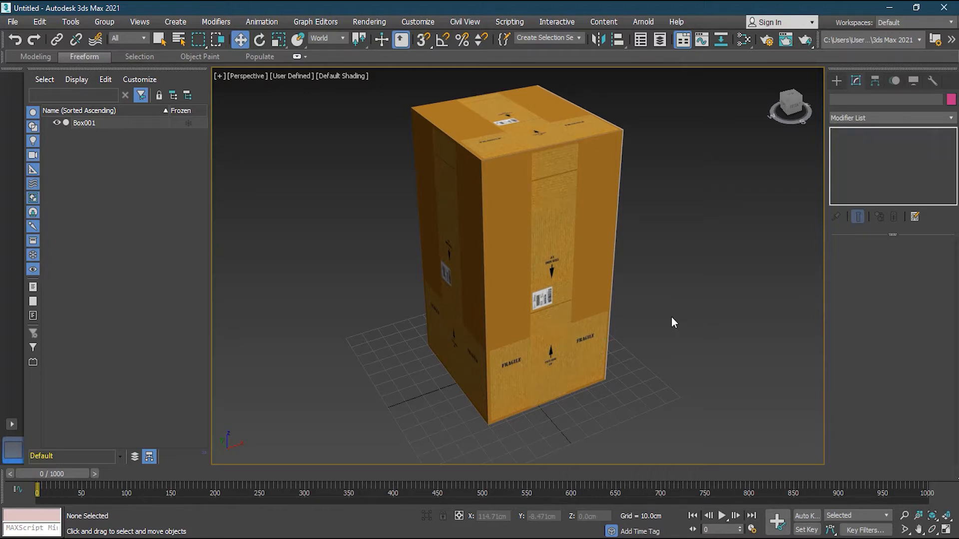
left_click(548, 217)
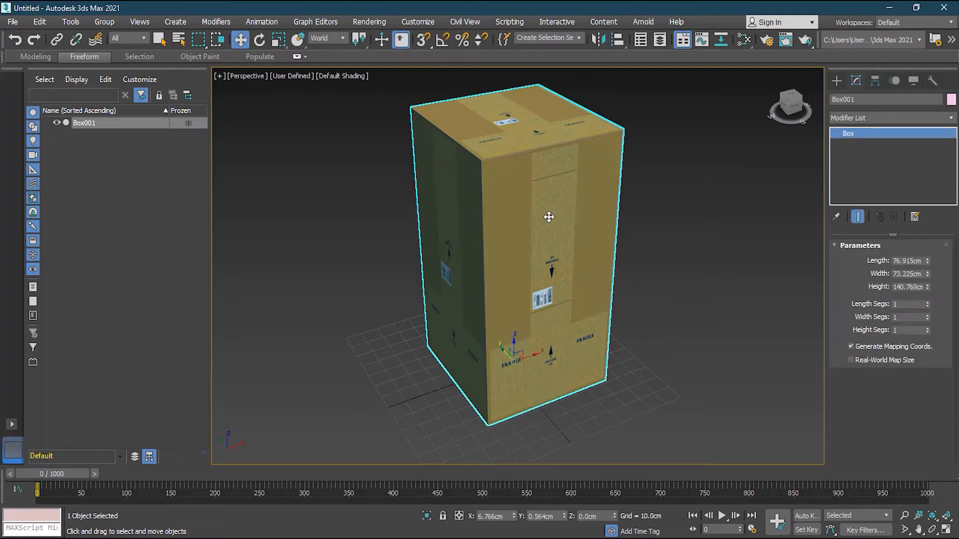
left_click(951, 117)
left_click_drag(953, 195, 954, 436)
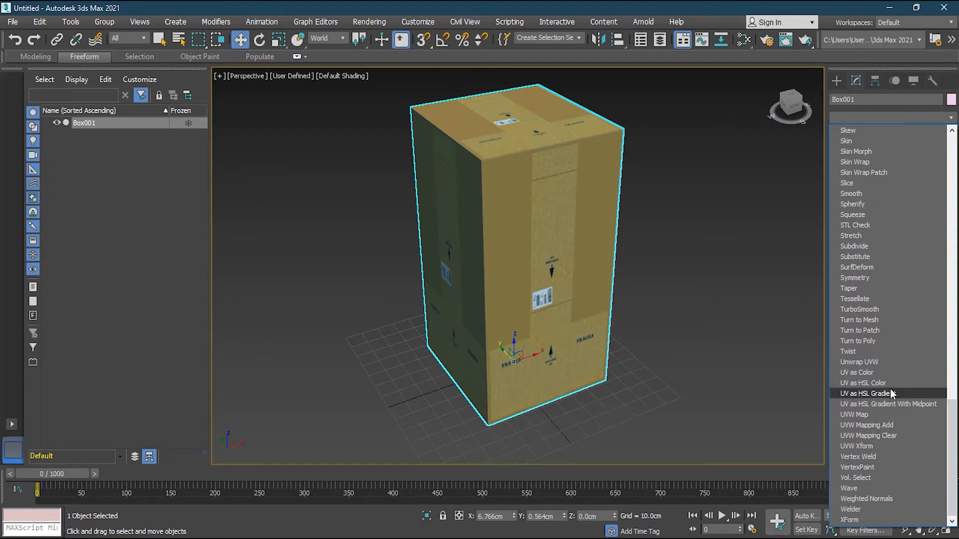
left_click(885, 361)
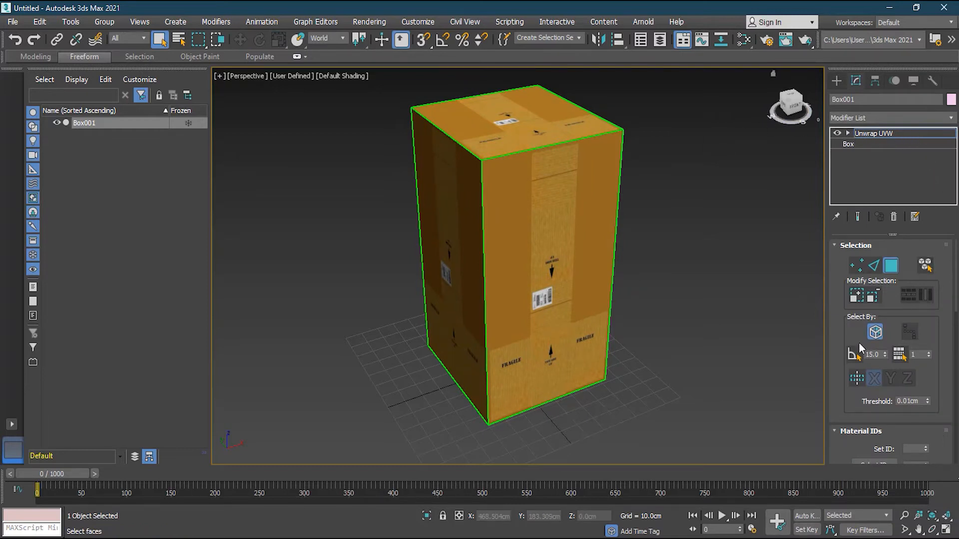
Open the UV Editor for the box and show carton (carton.JPG) as its background, keeping the box in view beside it.
mouse_move(953, 334)
left_mouse_down()
mouse_move(952, 354)
mouse_move(954, 324)
left_mouse_up()
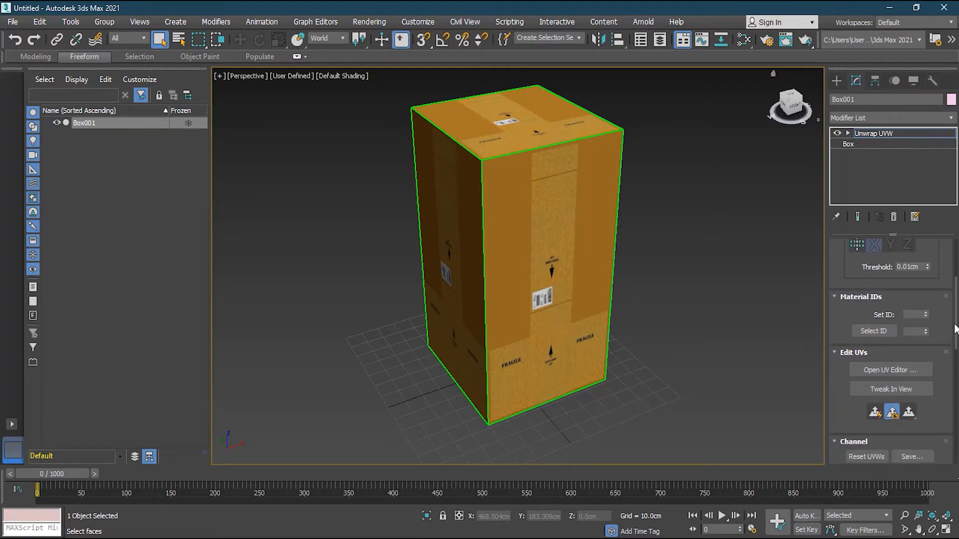
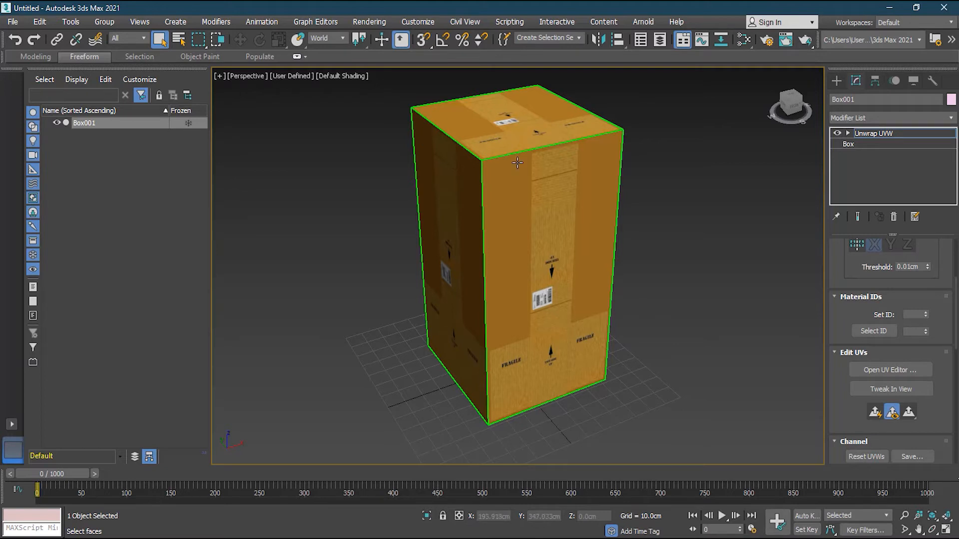
left_click(910, 375)
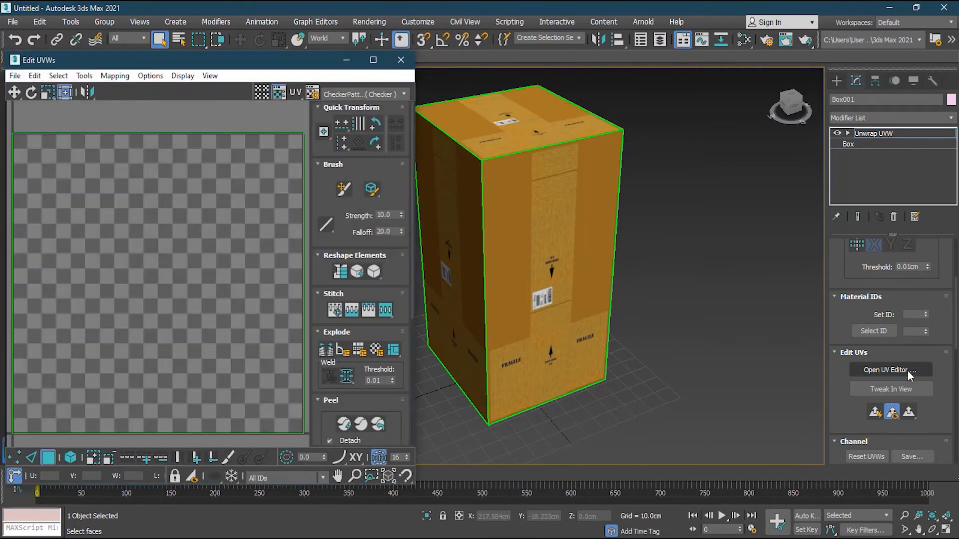
left_click_drag(249, 60, 408, 60)
scroll(343, 214, "down", 3)
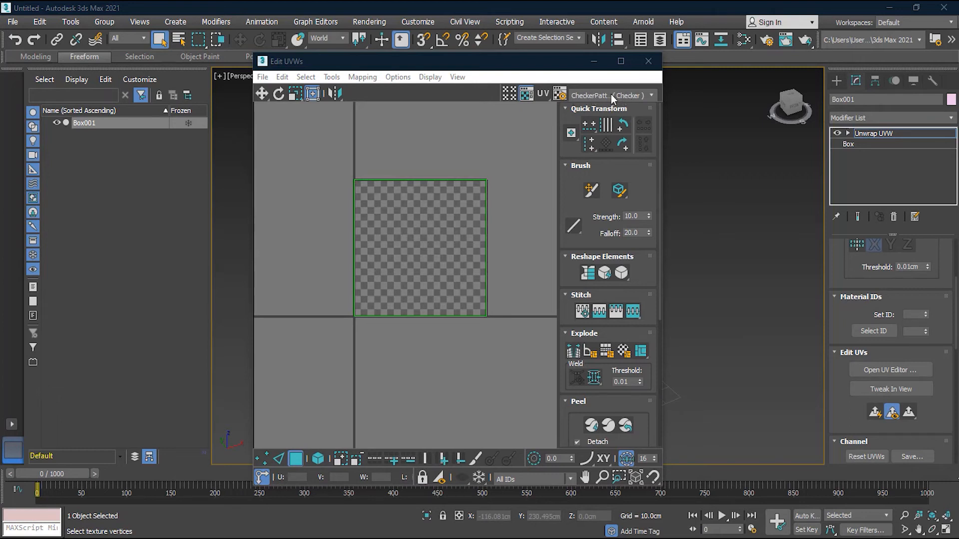
left_click(611, 96)
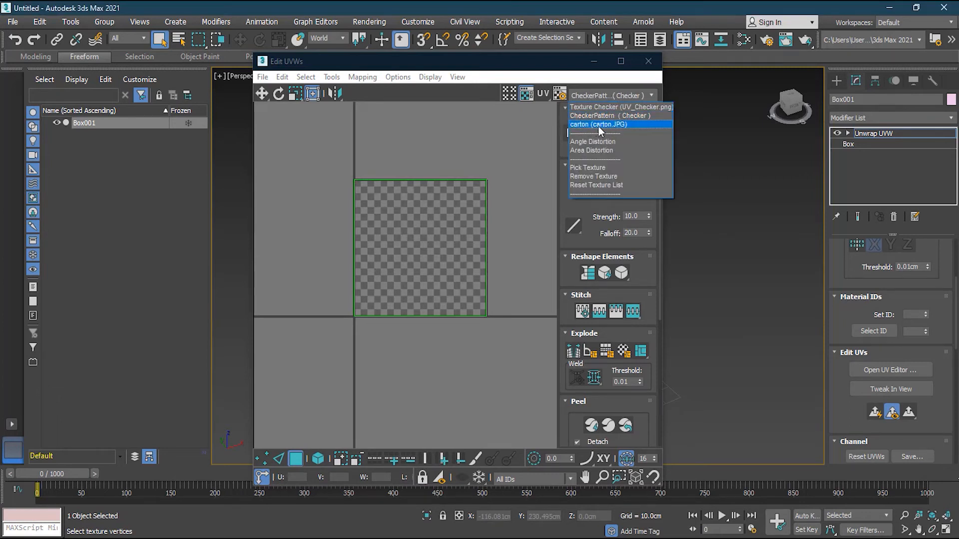
left_click(618, 125)
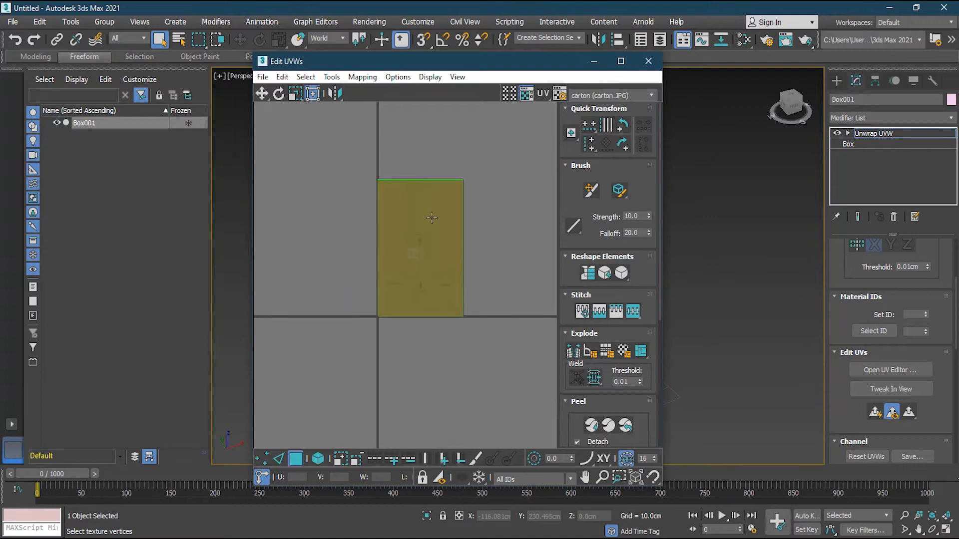
scroll(471, 259, "up", 2)
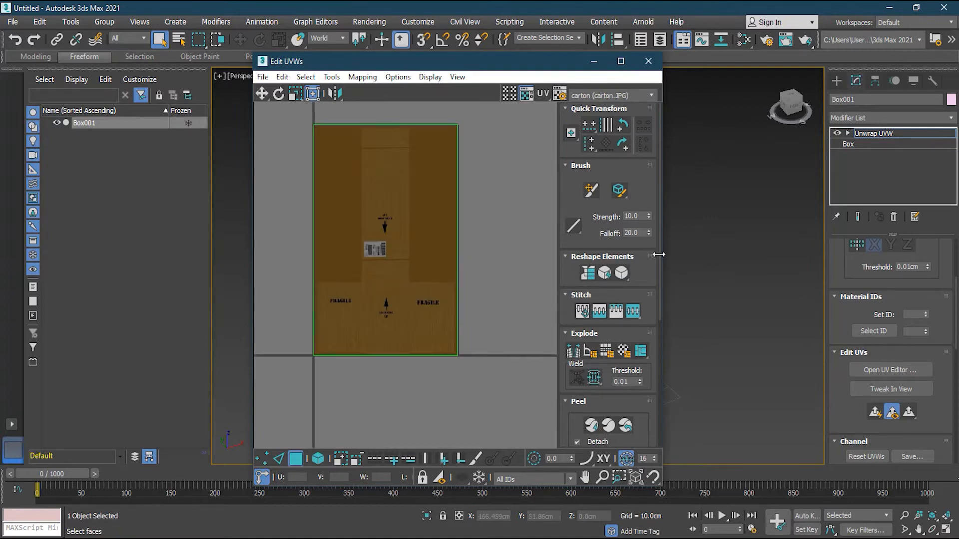
left_click_drag(566, 67, 363, 68)
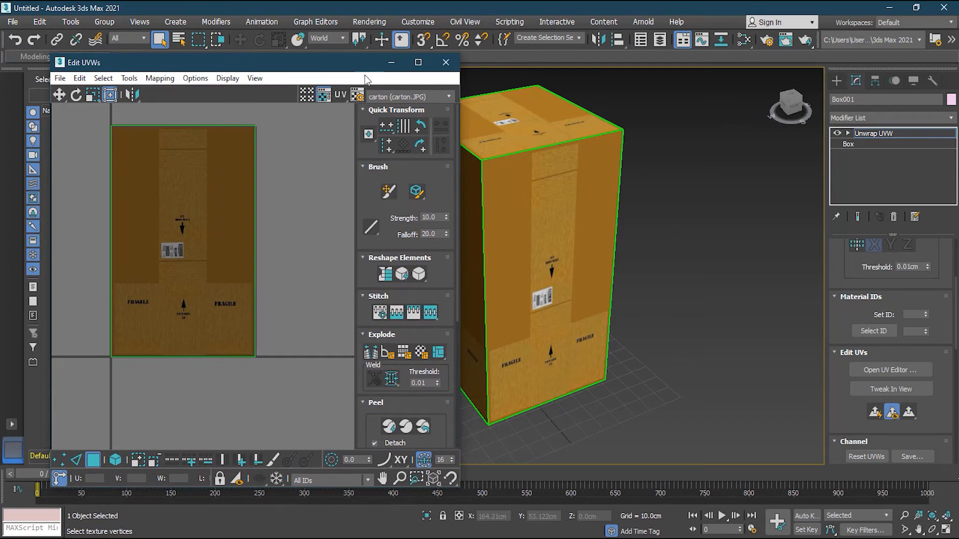
Select the overlapping UV faces in the UV Editor one after another to check which side of the box each belongs to.
middle_click_drag(679, 216, 739, 215, "alt")
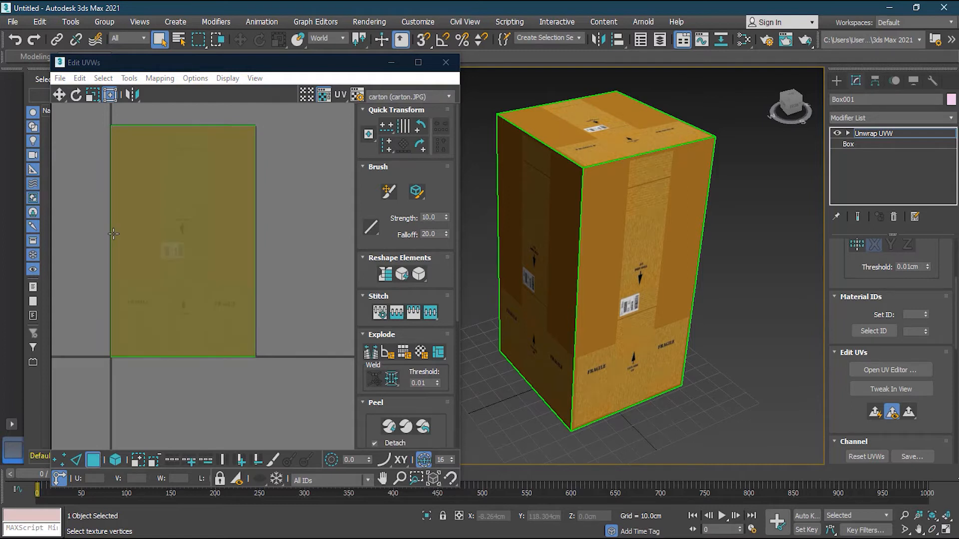
left_click(180, 221)
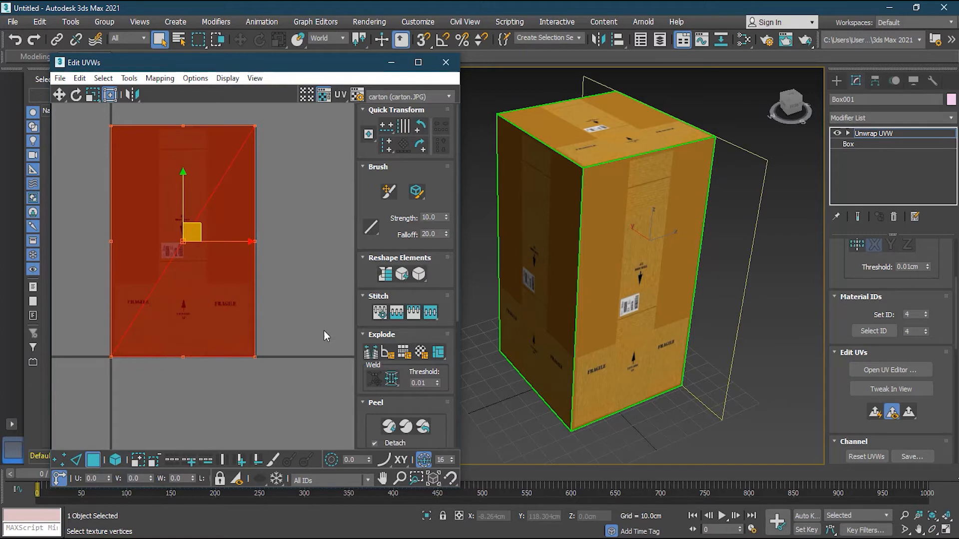
middle_click_drag(610, 328, 549, 275, "alt")
middle_click_drag(716, 264, 643, 264)
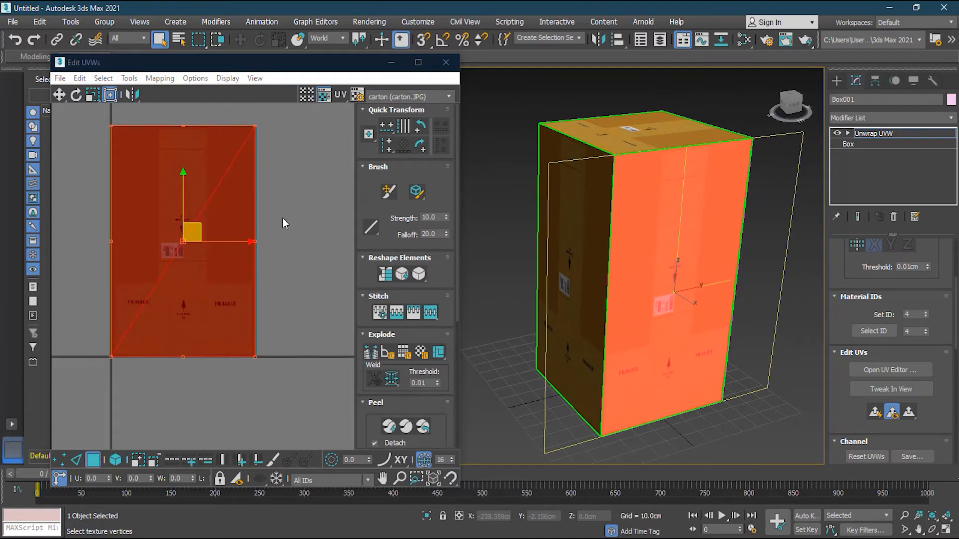
scroll(282, 218, "down", 2)
left_click(282, 181)
left_click(239, 196)
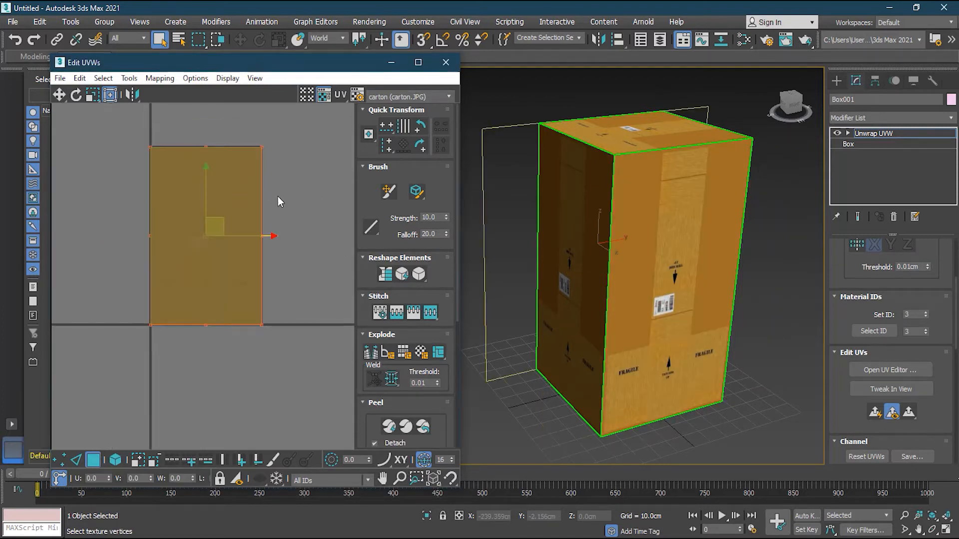
Select a single stacked UV face and then all of them, checking the matching sides on the box, and clear the selection.
middle_click_drag(537, 254, 563, 195, "alt")
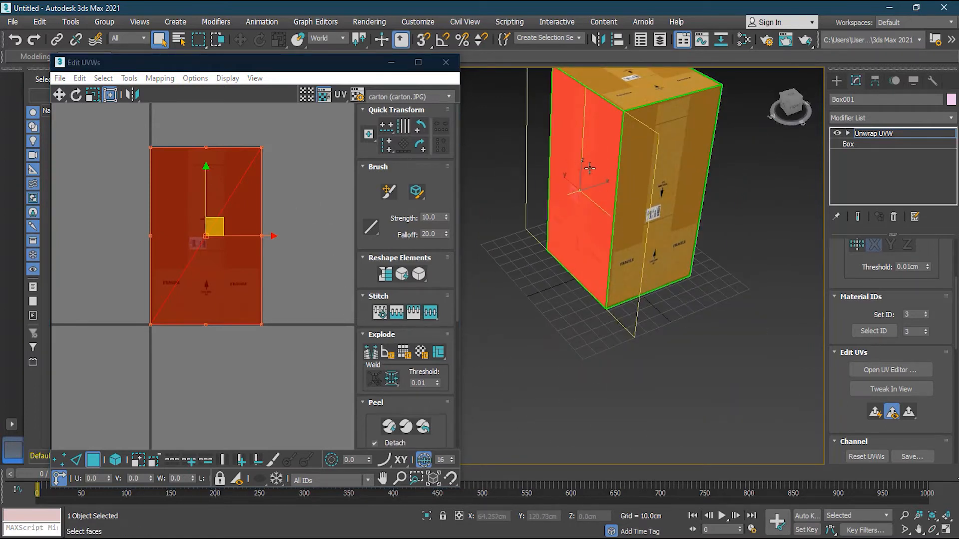
left_click(307, 276)
left_click(220, 253)
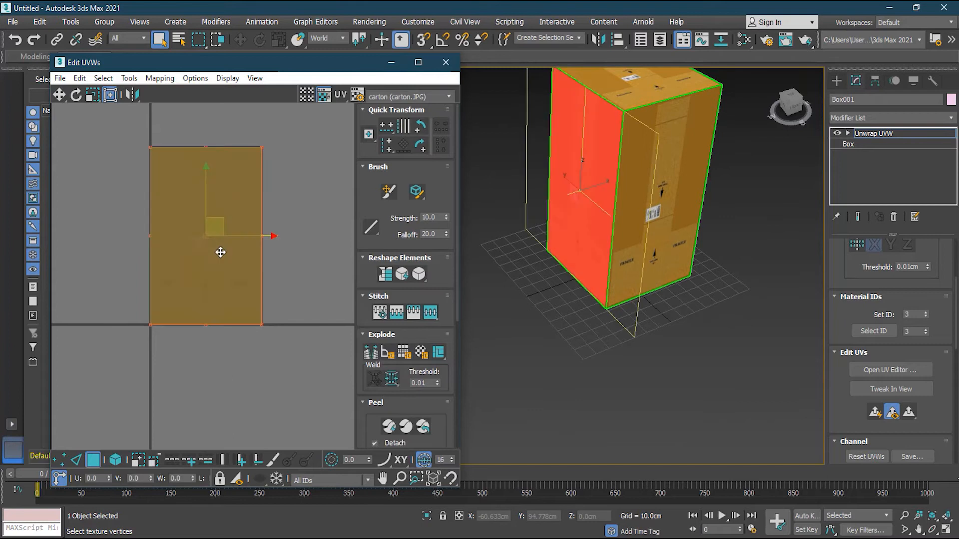
left_click(301, 279)
middle_click_drag(671, 234, 677, 292)
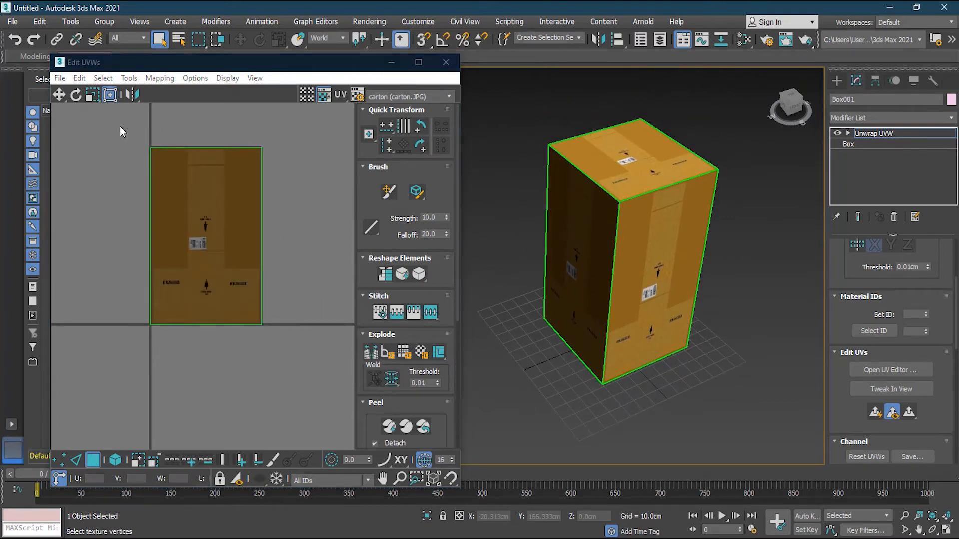
left_click_drag(114, 126, 216, 228)
left_click_drag(285, 323, 295, 346)
middle_click_drag(574, 249, 760, 278, "alt")
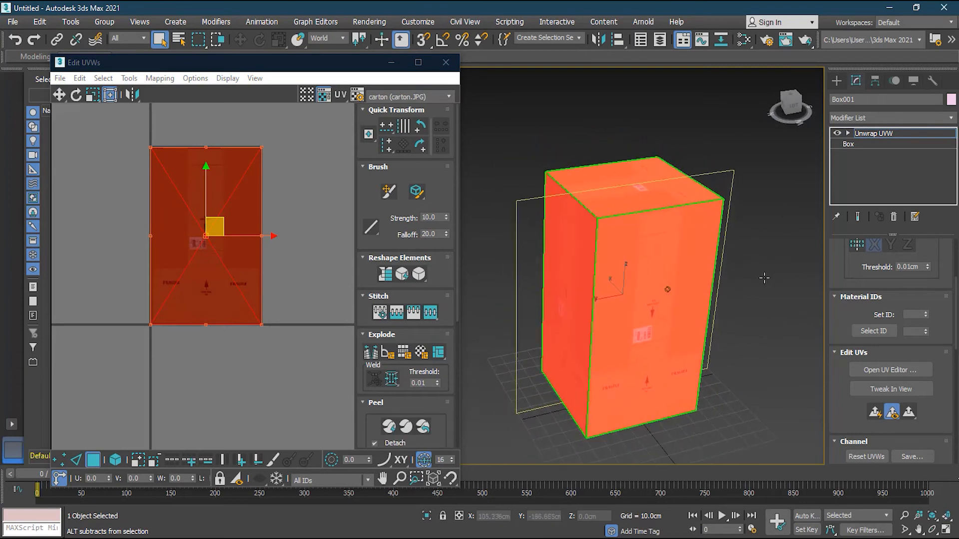
left_click(298, 259)
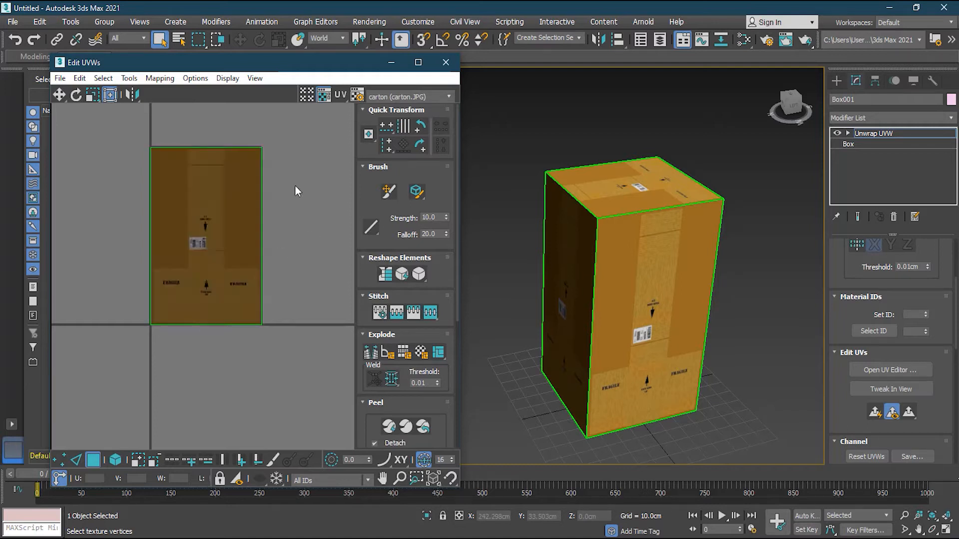
Pull four of the overlapping UV faces off the carton image, placing them right of, below, left of and above it.
scroll(198, 208, "down", 3)
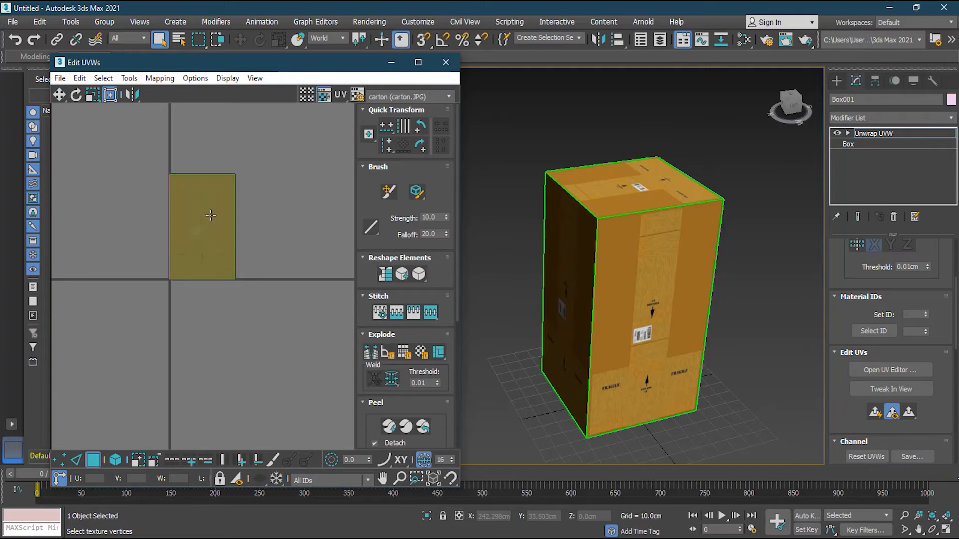
left_click(201, 223)
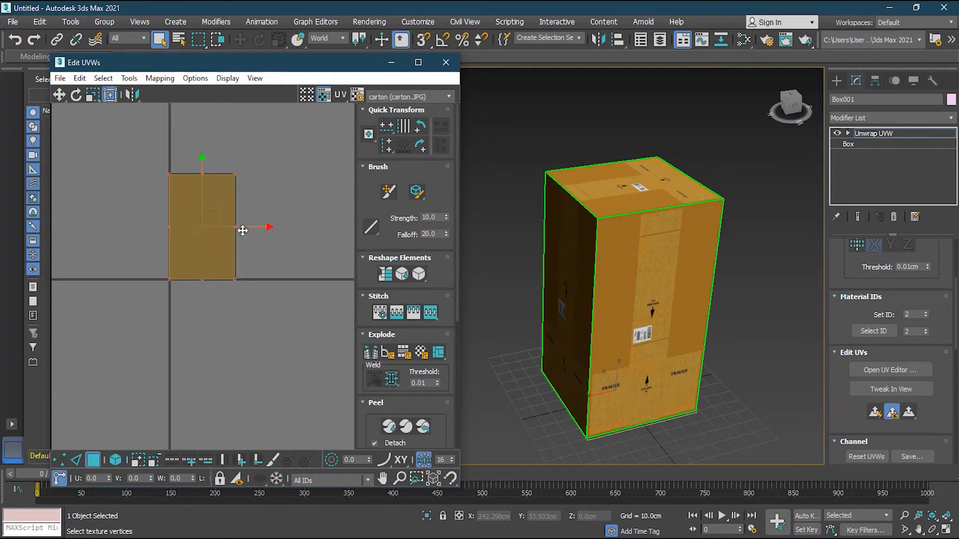
left_click_drag(252, 227, 352, 227)
left_click(254, 302)
left_click(215, 246)
left_click_drag(200, 184, 212, 321)
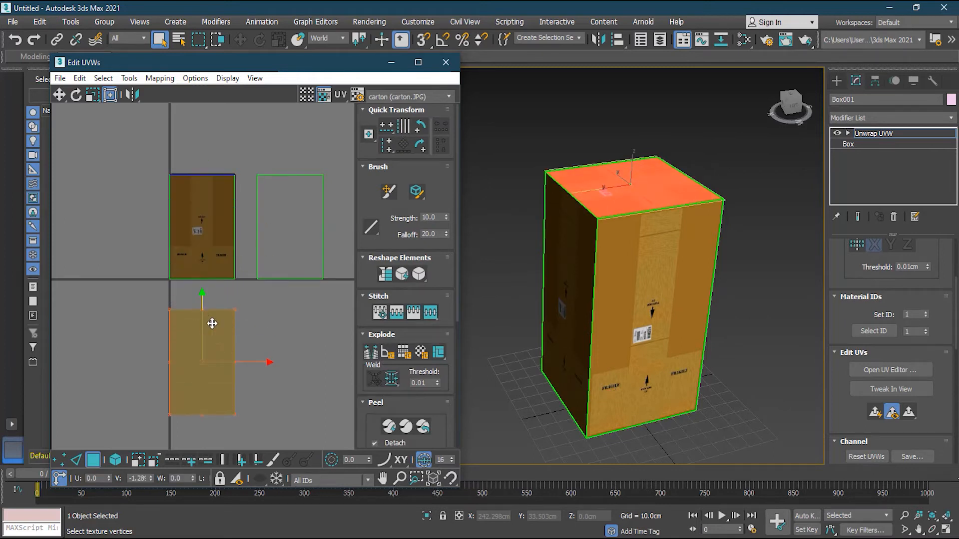
left_click(251, 300)
left_click(189, 230)
left_click_drag(240, 226, 130, 225)
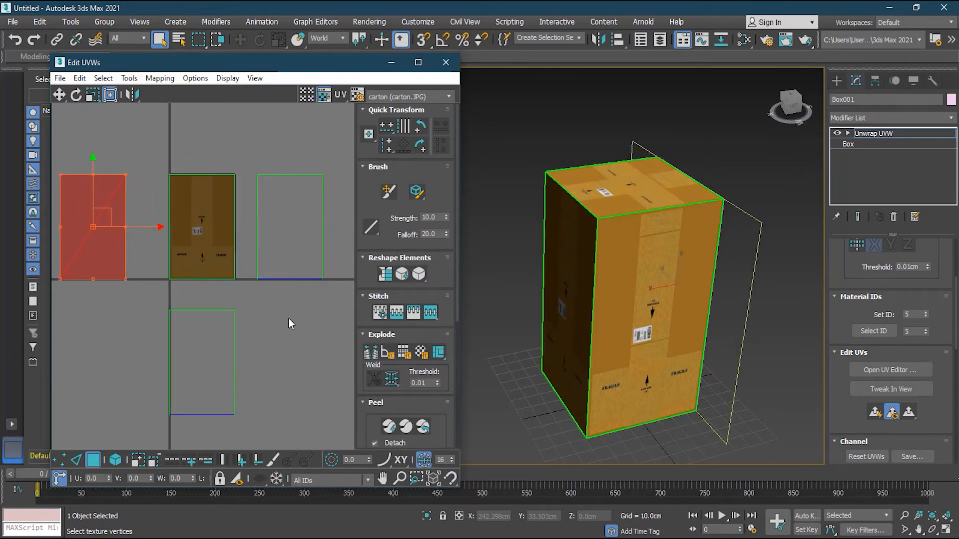
left_click(288, 319)
left_click(214, 222)
left_click_drag(205, 190, 193, 66)
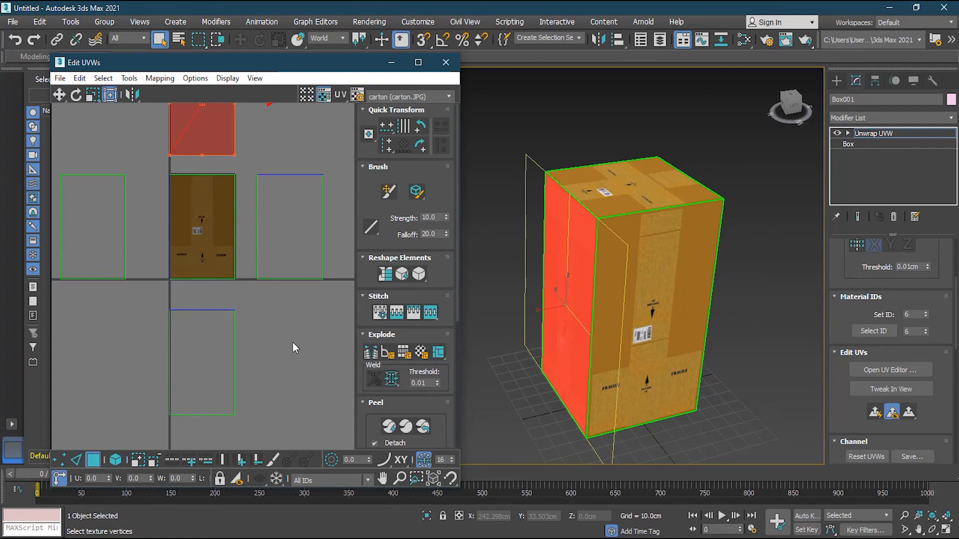
Undo the moves of the four separated UV faces.
key("ctrl+z")
key("ctrl+z")
key("ctrl+z")
key("ctrl+z")
key("ctrl+z")
key("ctrl+z")
key("ctrl+z")
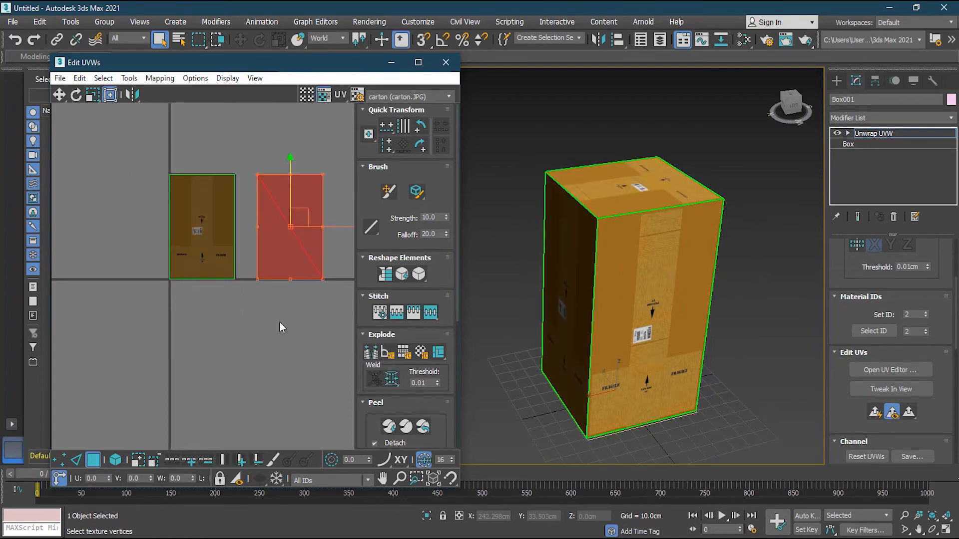
key("ctrl+z")
key("ctrl+z")
Examine how the stacked UV faces lie over the carton image, and clear the face selection.
scroll(192, 159, "up", 3)
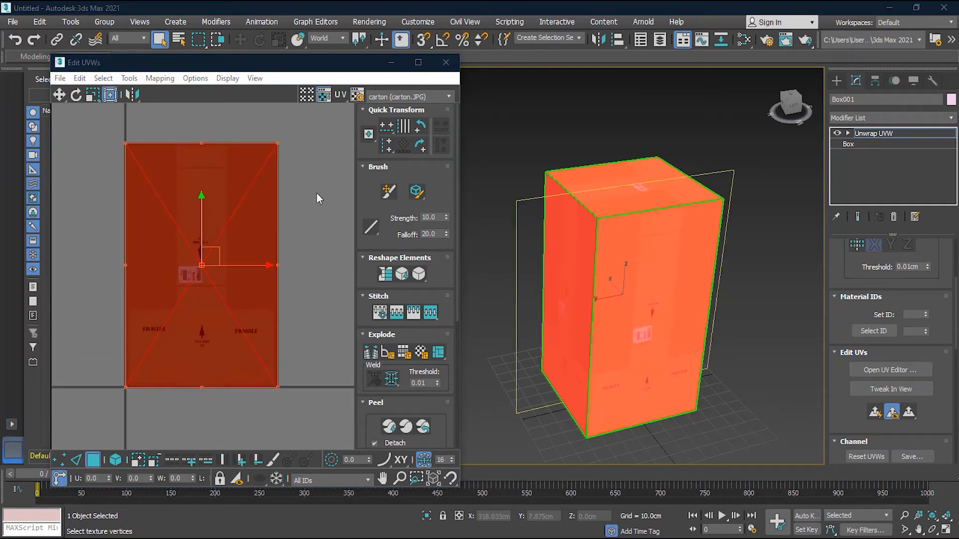
scroll(314, 194, "down", 2)
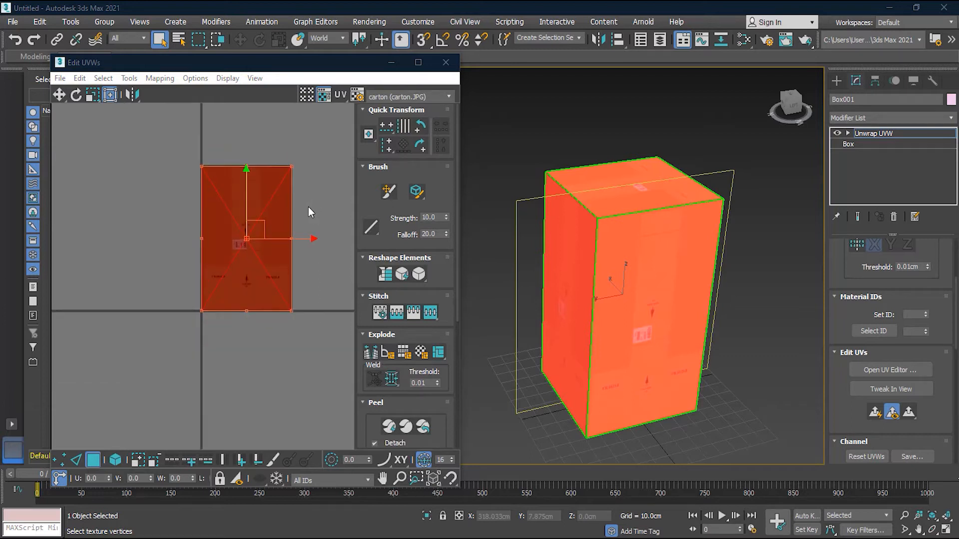
scroll(212, 252, "up", 4)
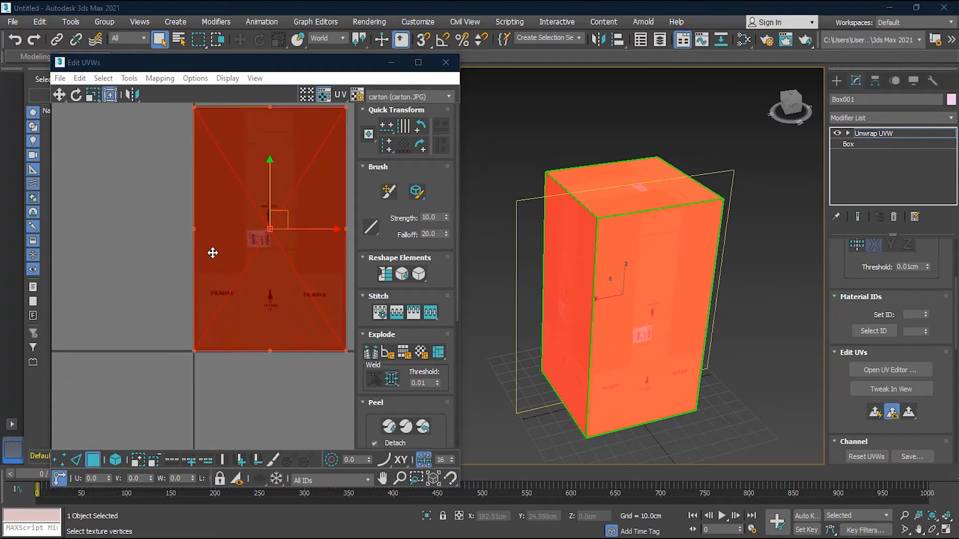
scroll(226, 268, "down", 1)
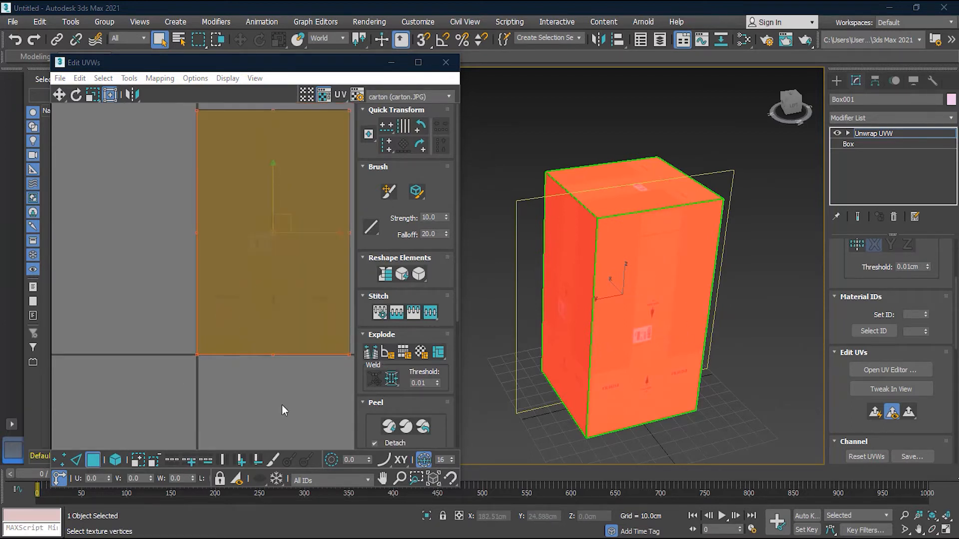
middle_click_drag(274, 399, 232, 420)
left_click(295, 412)
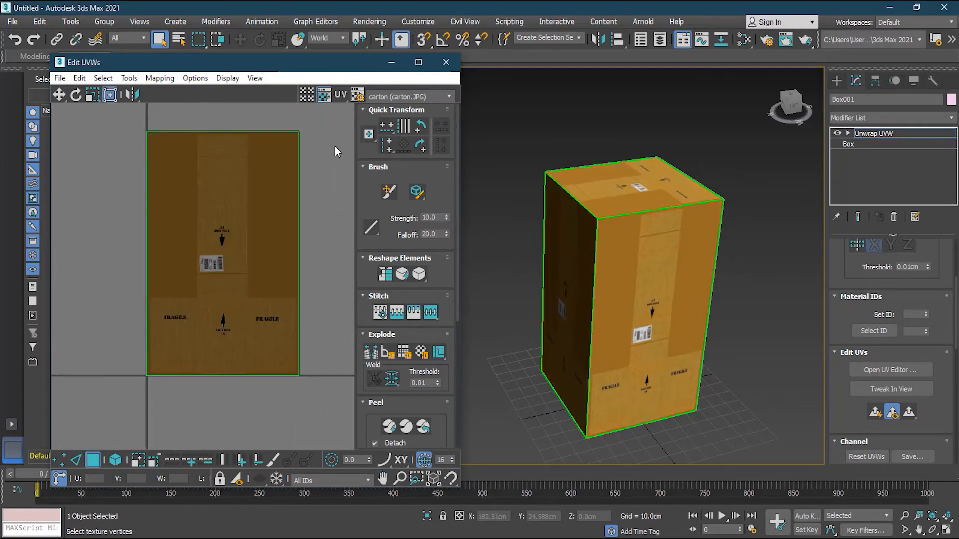
Select all the stacked UV faces and apply Unfold Mapping with Walk to closest face and Normalize Clusters enabled.
scroll(335, 146, "down", 1)
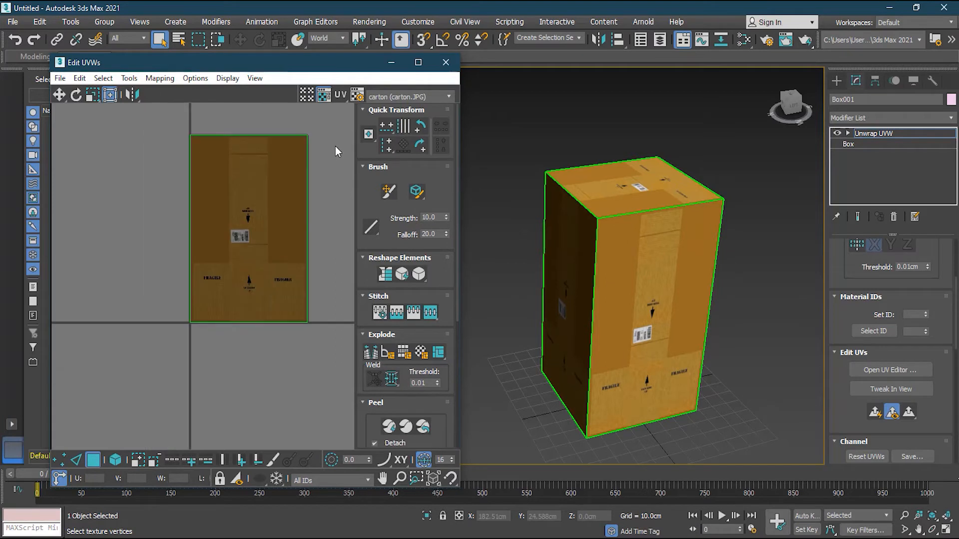
scroll(319, 209, "down", 1)
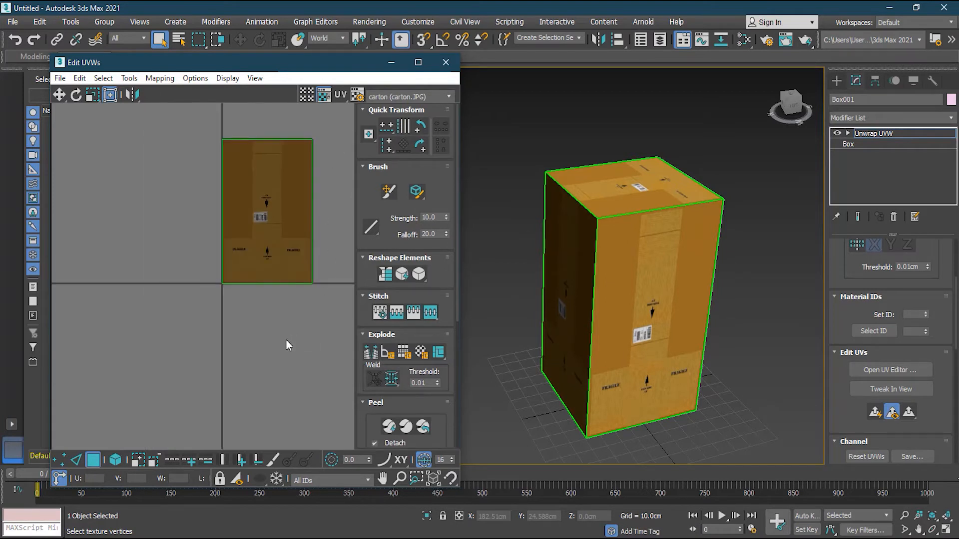
middle_click_drag(286, 345, 242, 372)
left_click_drag(299, 352, 156, 150)
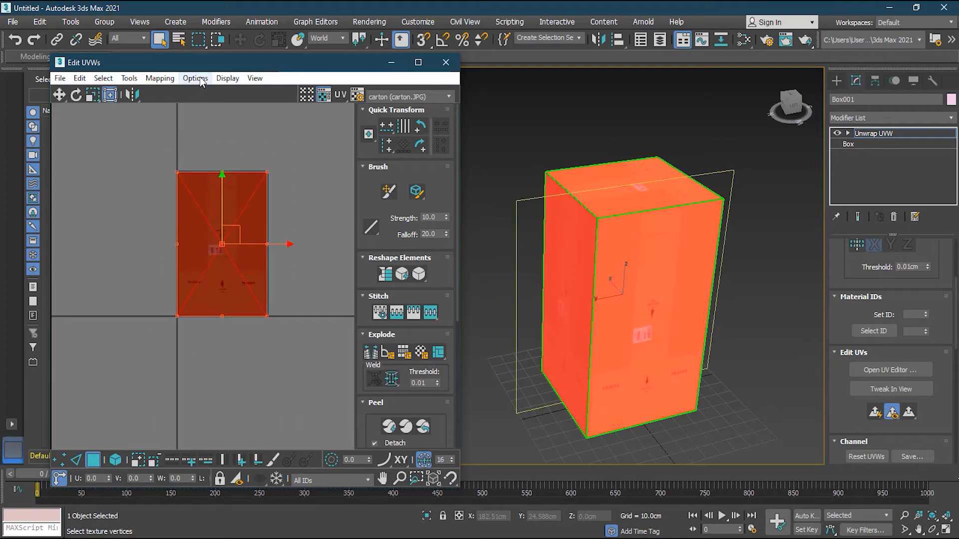
left_click(165, 79)
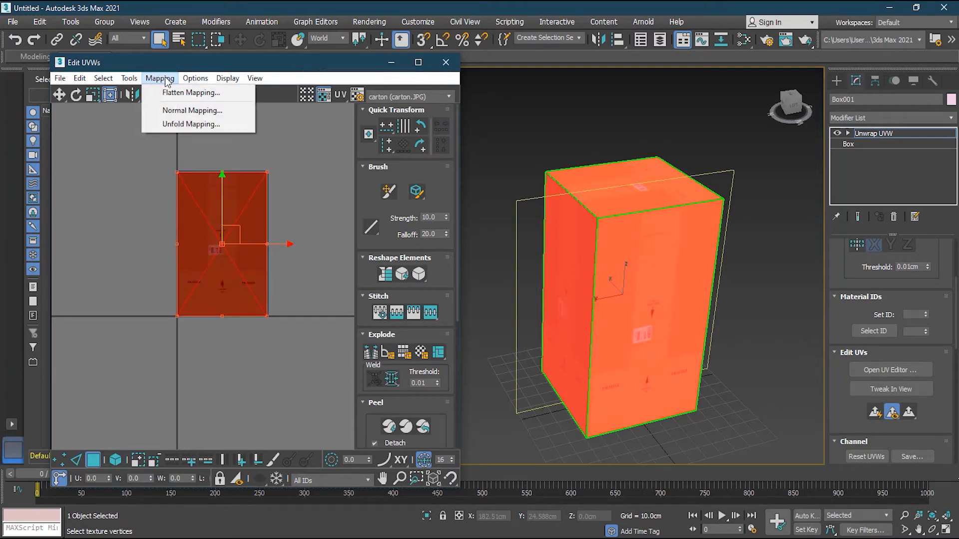
left_click(199, 125)
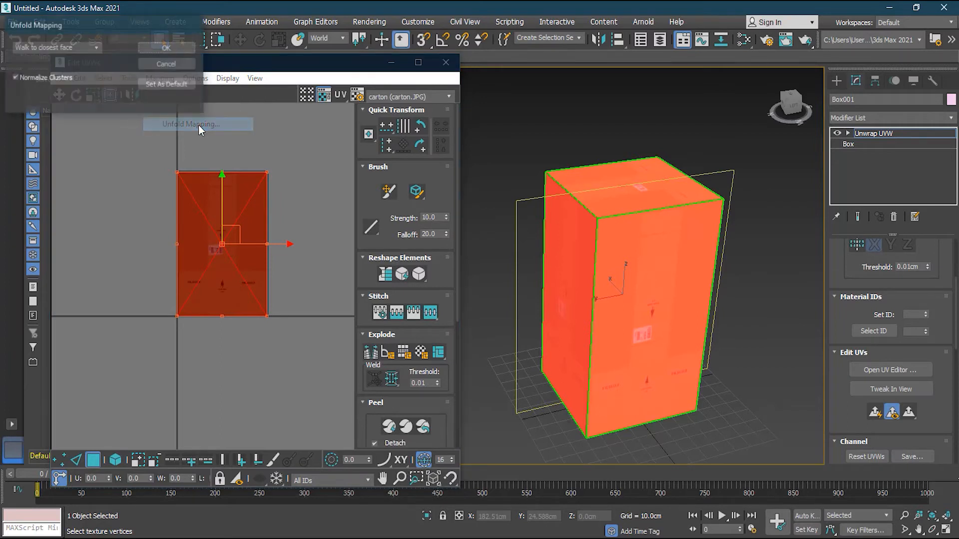
left_click(99, 47)
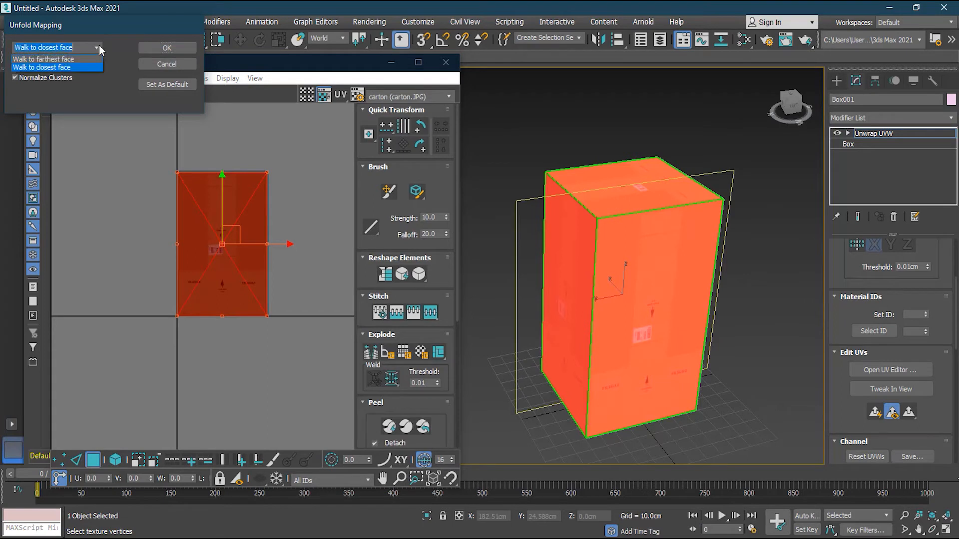
left_click(79, 65)
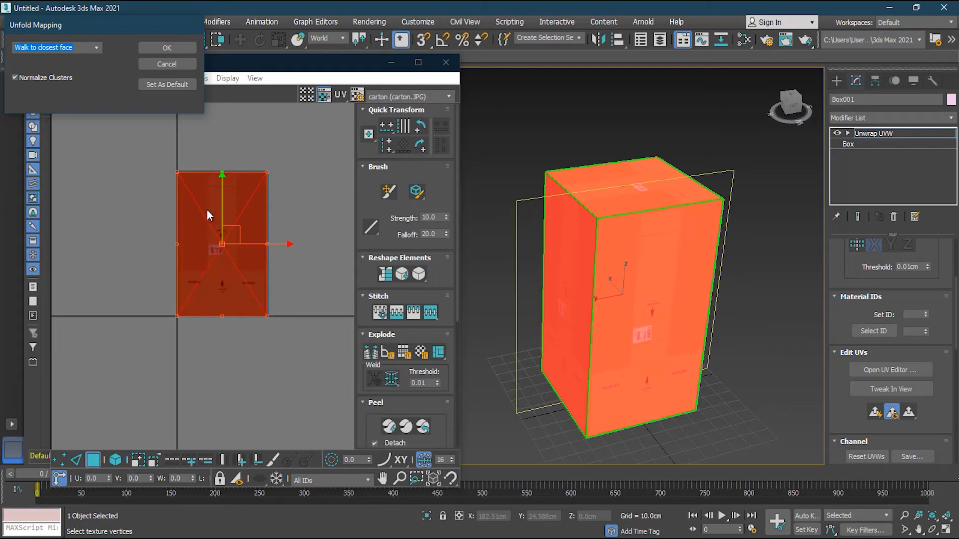
left_click(167, 48)
Select the faces of the unfolded cross one after another to check which side of the box each belongs to.
scroll(153, 256, "up", 3)
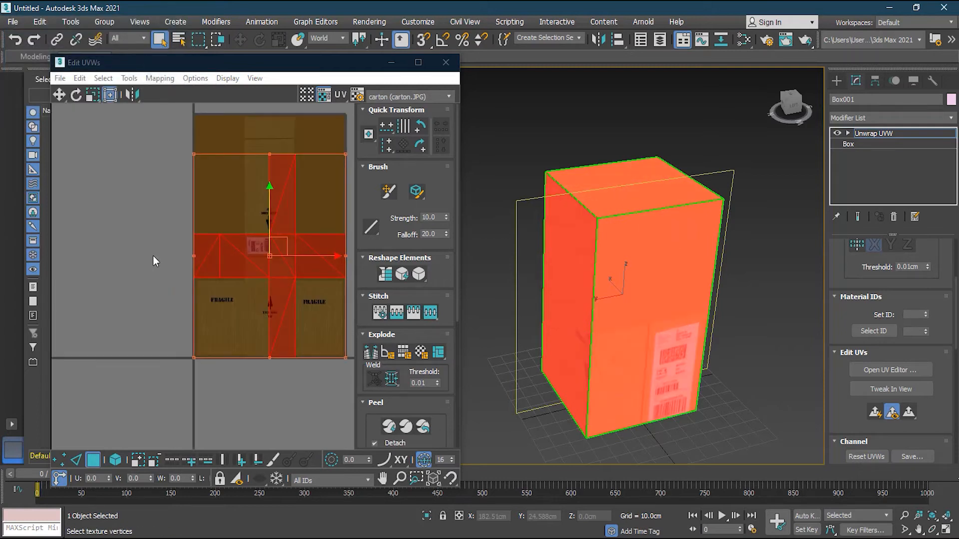
middle_click_drag(268, 387, 186, 400)
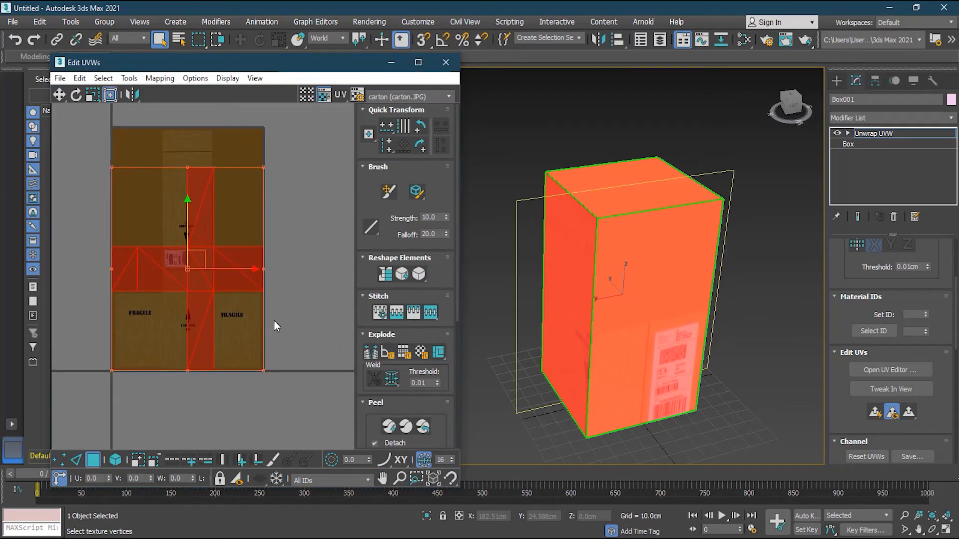
left_click(302, 302)
left_click(244, 271)
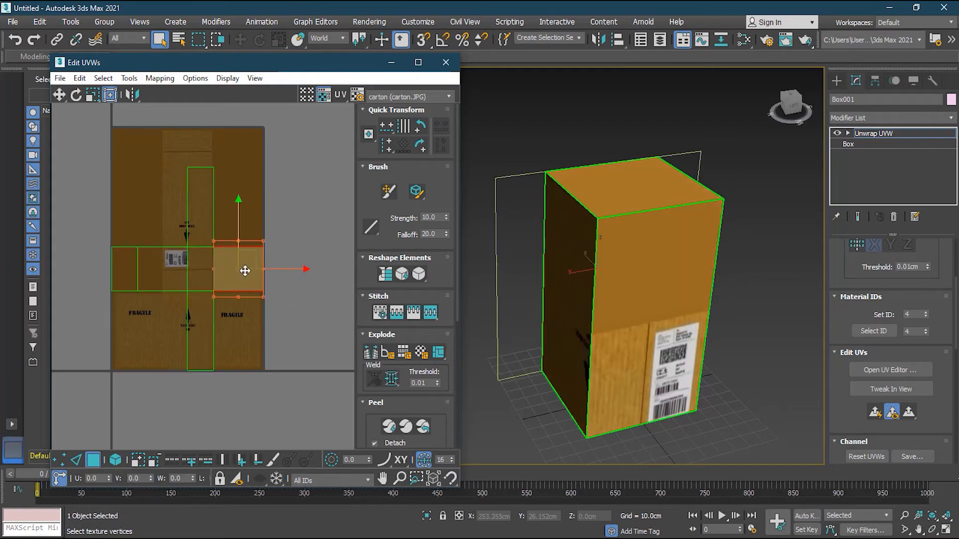
left_click(202, 334)
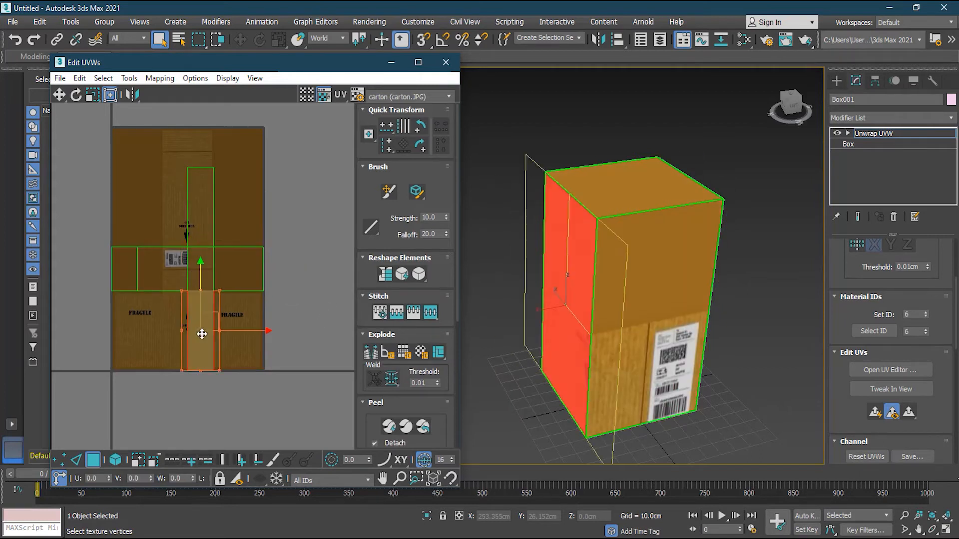
left_click(162, 270)
left_click(125, 270)
Try moving the upper face of the unfolded cross upward, and undo the move.
left_click(197, 225)
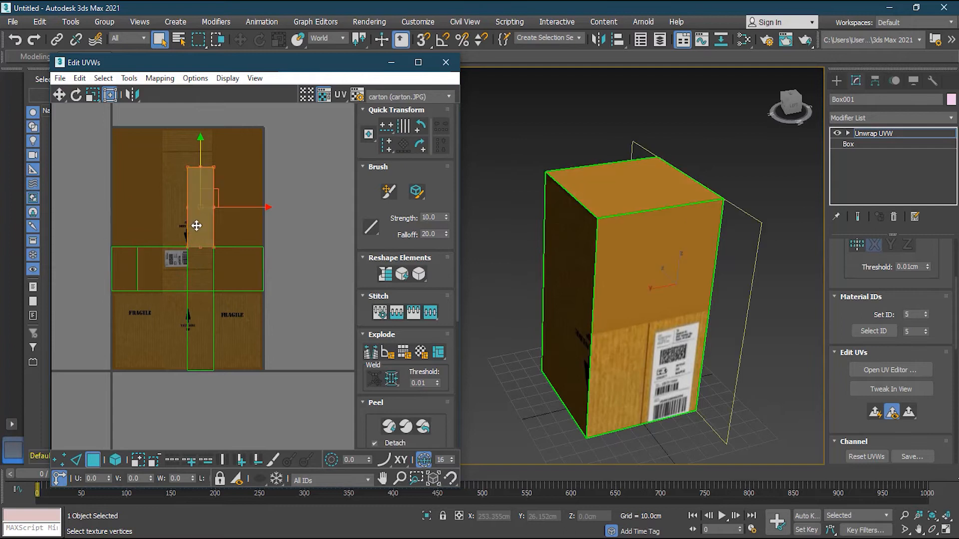
left_click_drag(201, 221, 200, 197)
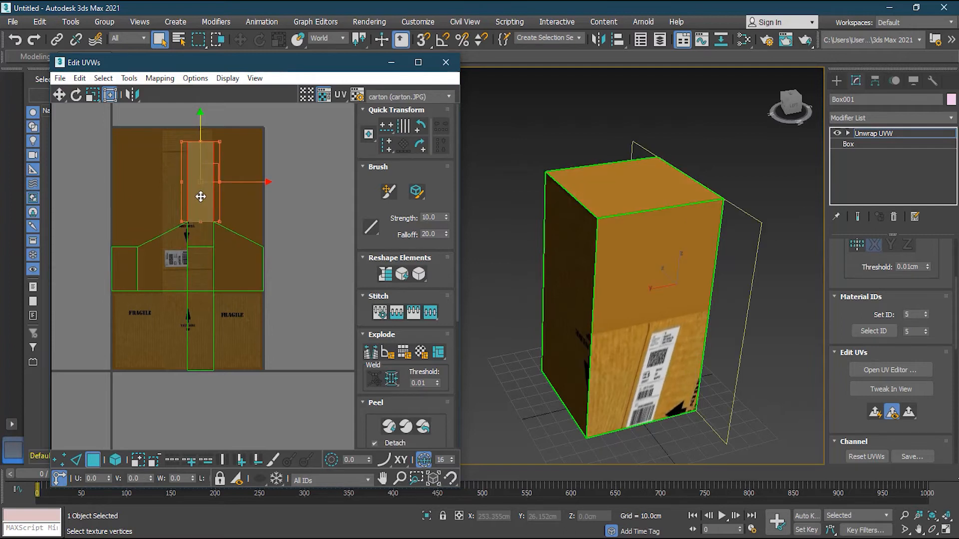
key("ctrl+z")
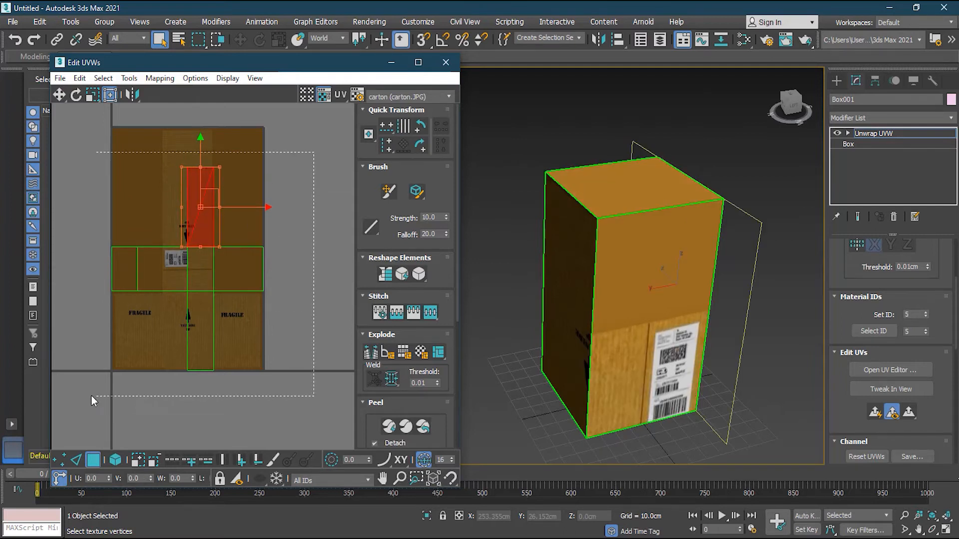
Select the whole unfolded cross of UV faces, move it off the carton image to its right, and deselect it.
key("ctrl+a")
left_click(205, 313, "alt")
scroll(205, 313, "down", 2)
left_click_drag(203, 292, 361, 271)
left_click(266, 391)
middle_click_drag(266, 386, 237, 365)
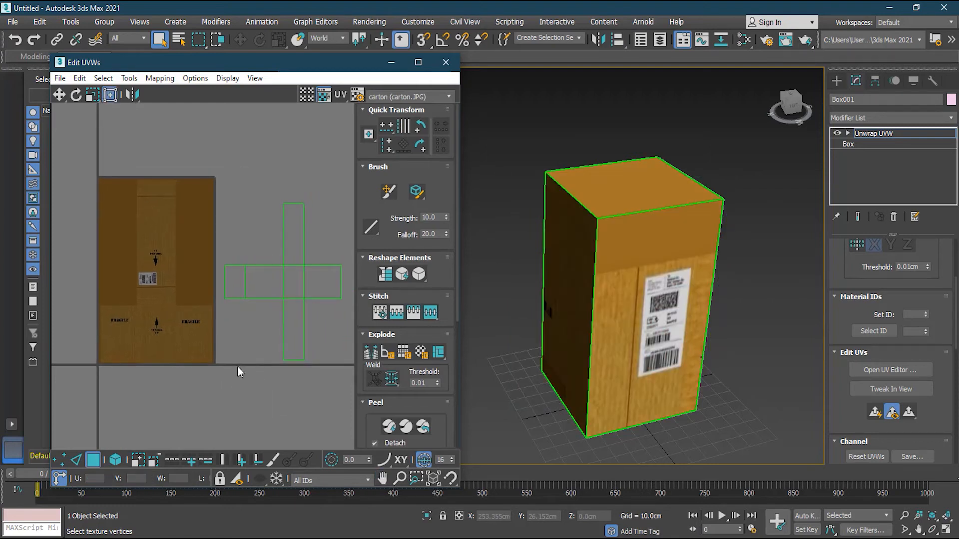
Select the faces of the unfolded cross one after another and check which box side each one highlights.
scroll(145, 340, "up", 4)
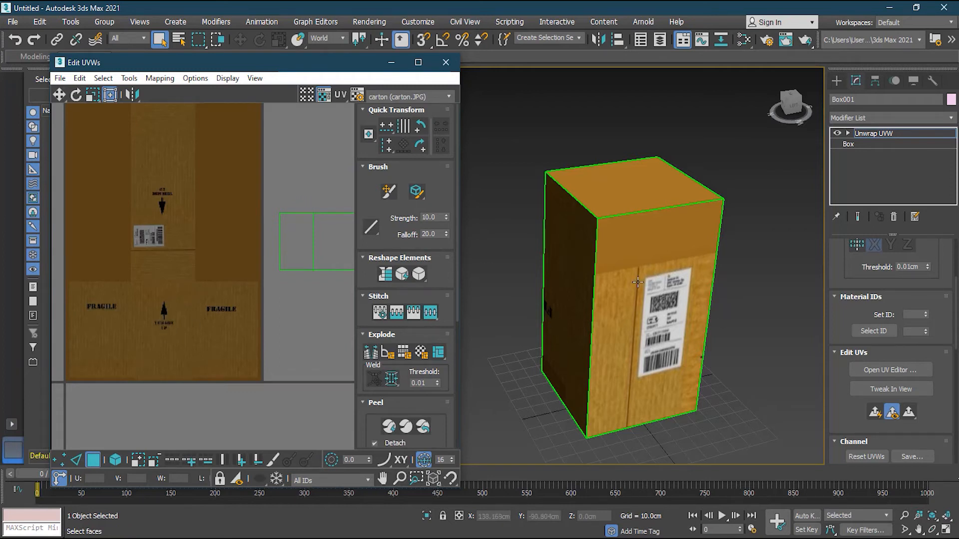
scroll(330, 328, "down", 5)
middle_click_drag(284, 320, 171, 333)
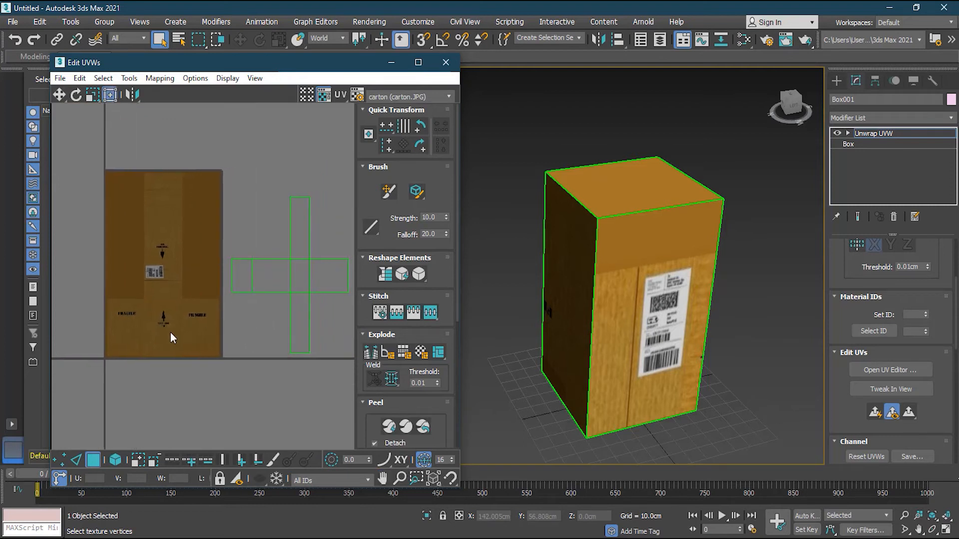
left_click(304, 313)
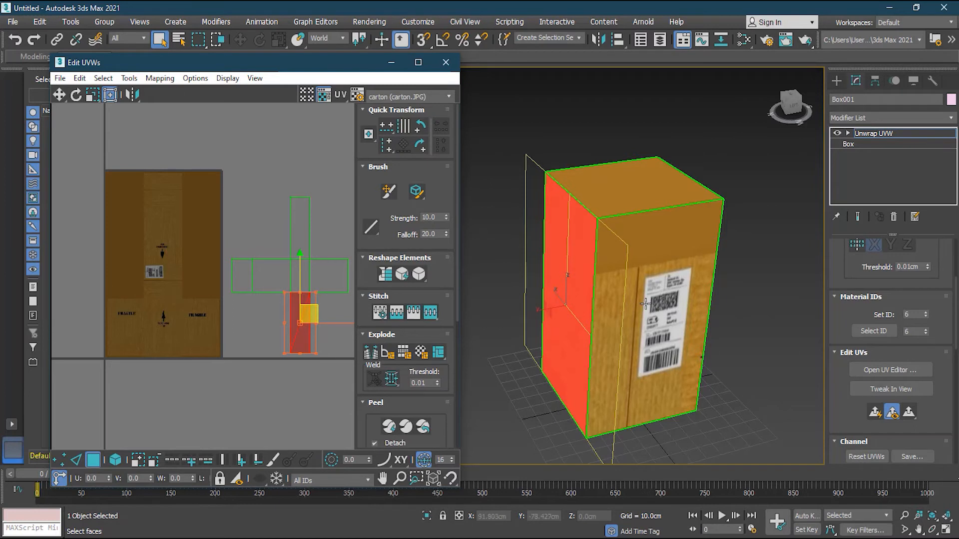
left_click(325, 275)
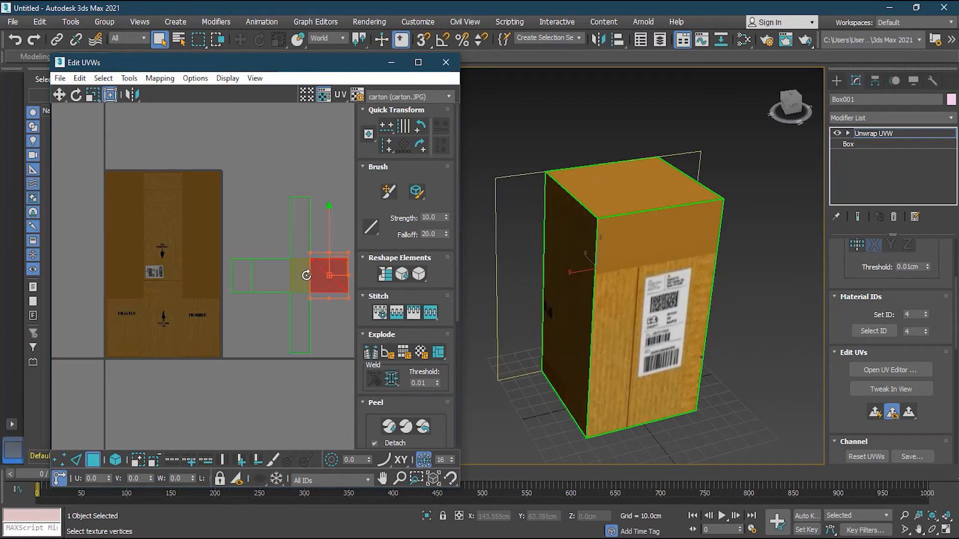
left_click(301, 275)
left_click(302, 229)
left_click(278, 269)
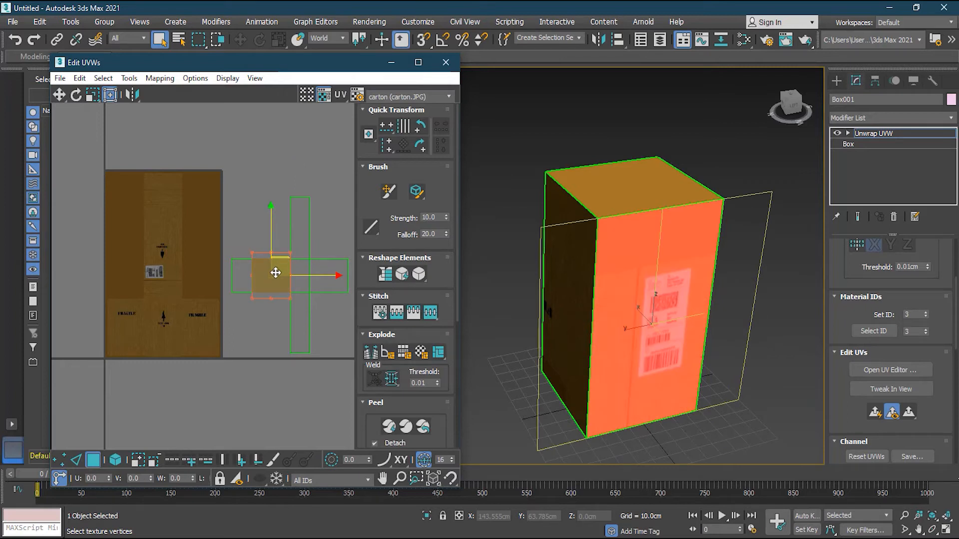
scroll(276, 273, "up", 1)
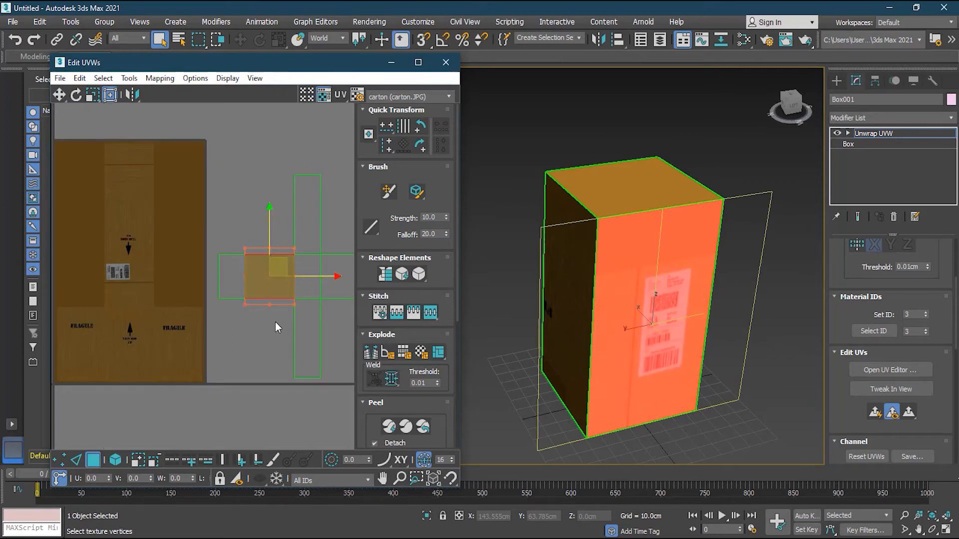
scroll(275, 325, "down", 1)
middle_click_drag(306, 345, 294, 334)
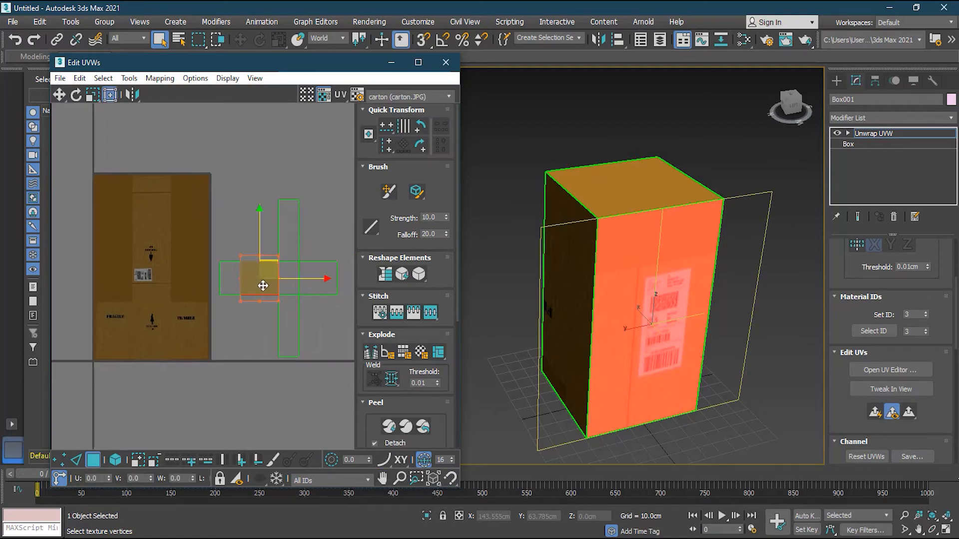
Try moving the large front face of the cross without detaching it, undo the move, and deselect the face.
left_click_drag(276, 267, 254, 205)
key("ctrl+z")
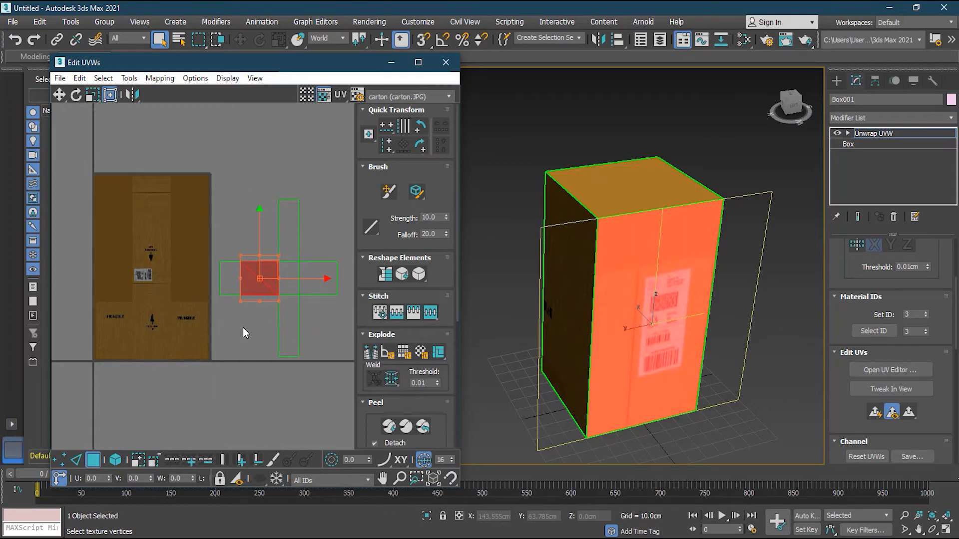
left_click(243, 328)
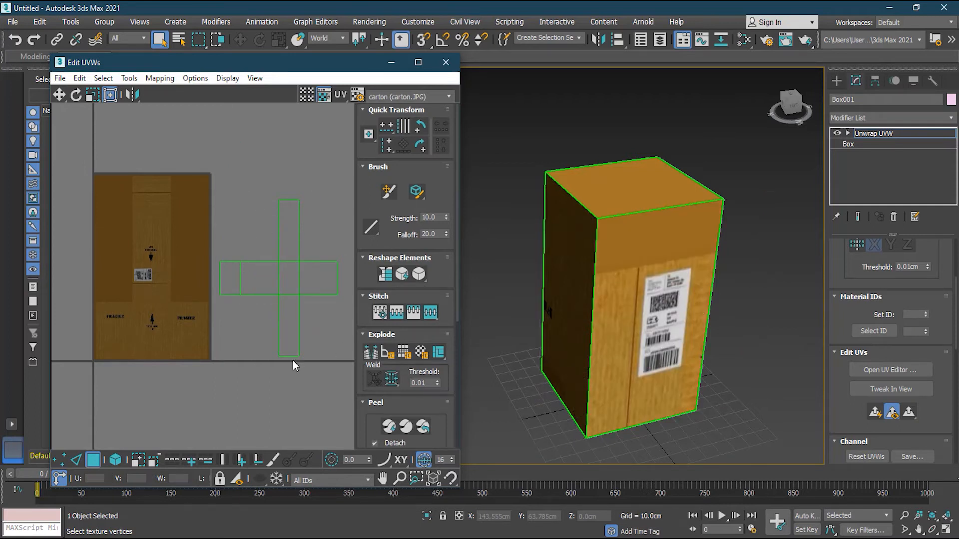
Break the large front face off the unfolded cross and move it onto the lower THIS SIDE UP panel of the carton image.
left_click_drag(218, 187, 350, 370)
left_click(256, 271)
scroll(255, 272, "up", 2)
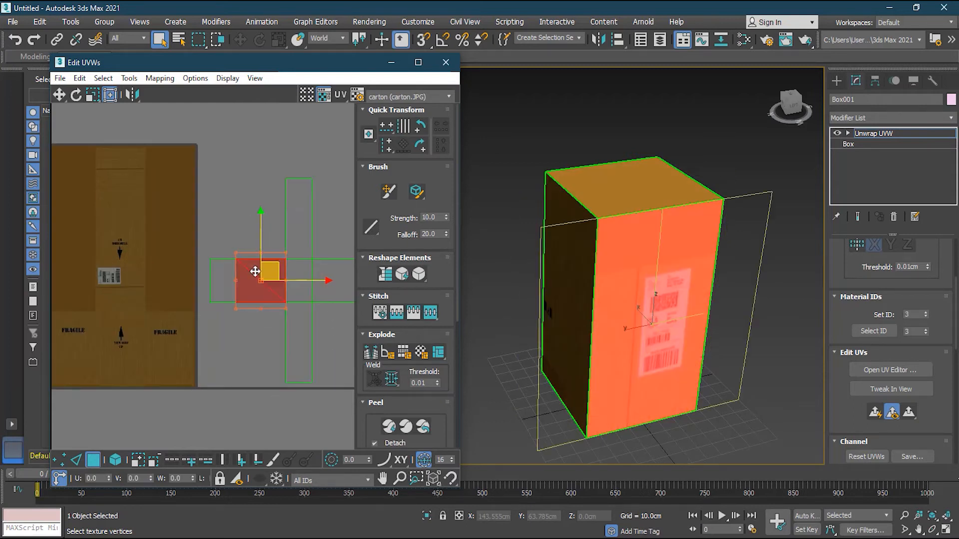
middle_click_drag(218, 373, 229, 374)
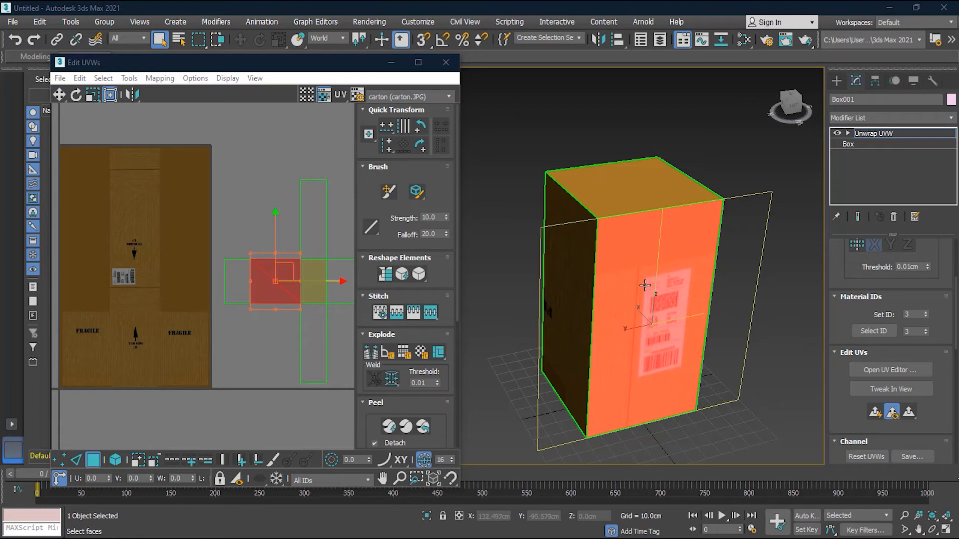
left_click(128, 78)
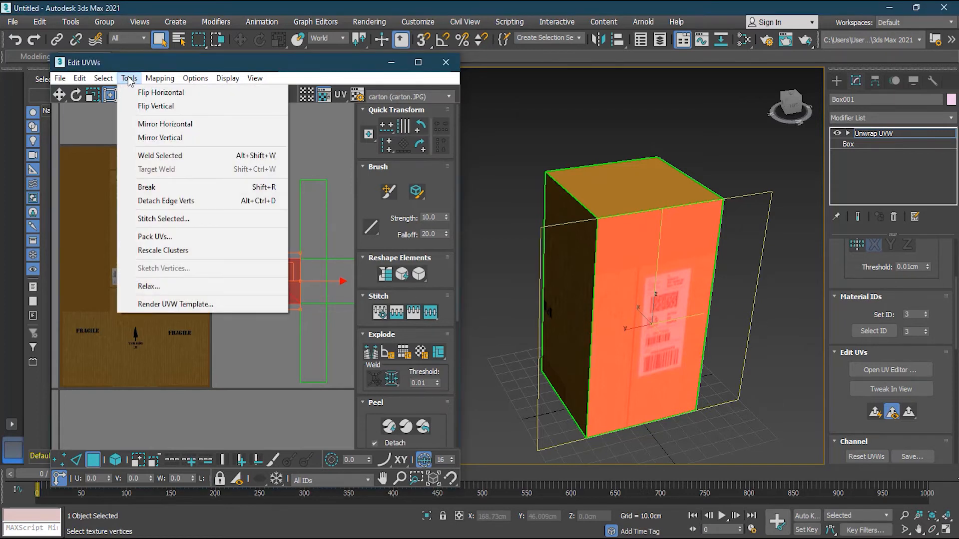
left_click(179, 187)
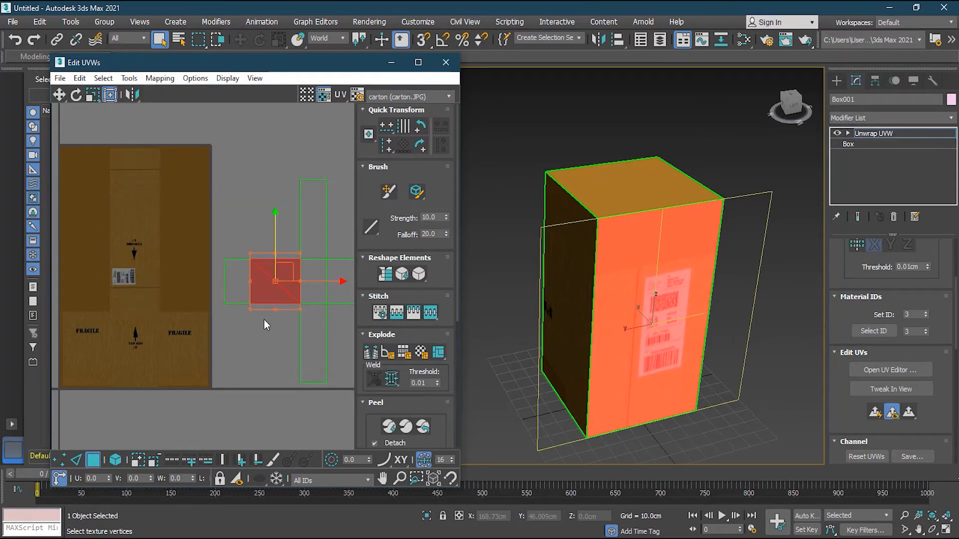
left_click_drag(286, 269, 155, 332)
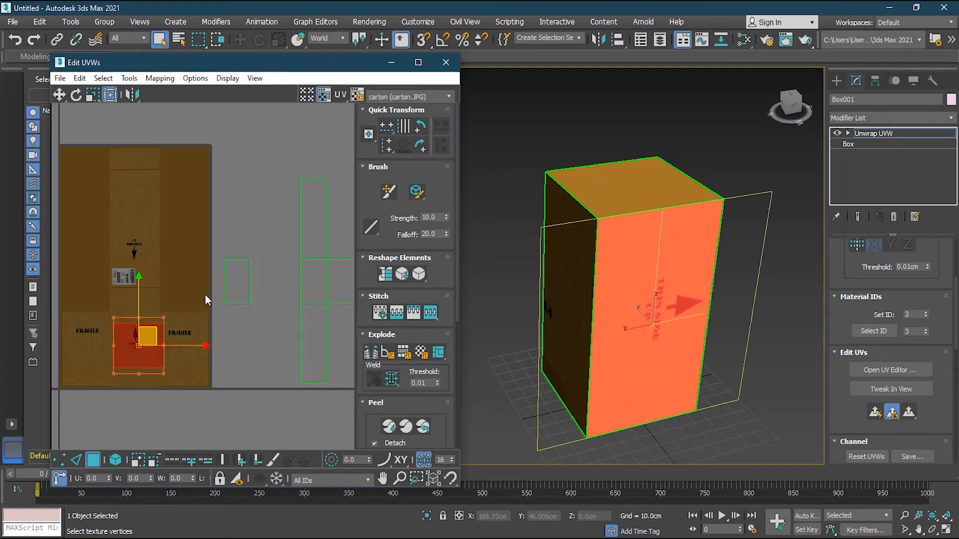
Try rotating the detached front face freehand by about 90 degrees, and undo the rotation.
left_click(77, 95)
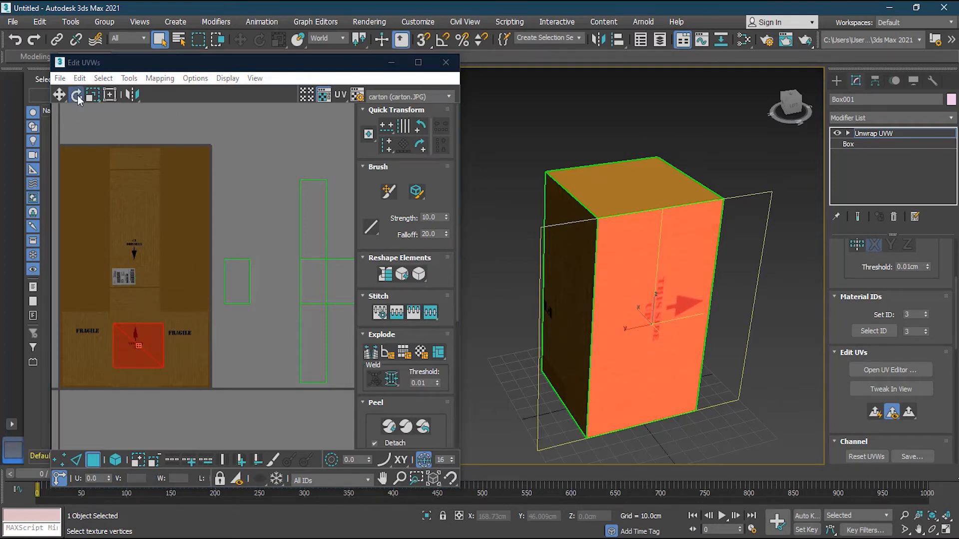
left_click_drag(136, 337, 83, 279)
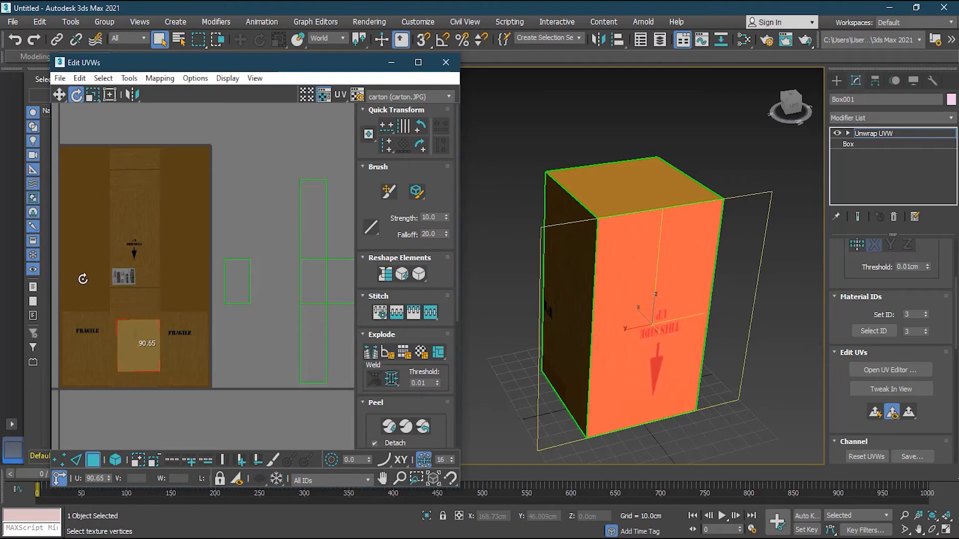
left_click_drag(83, 278, 83, 279)
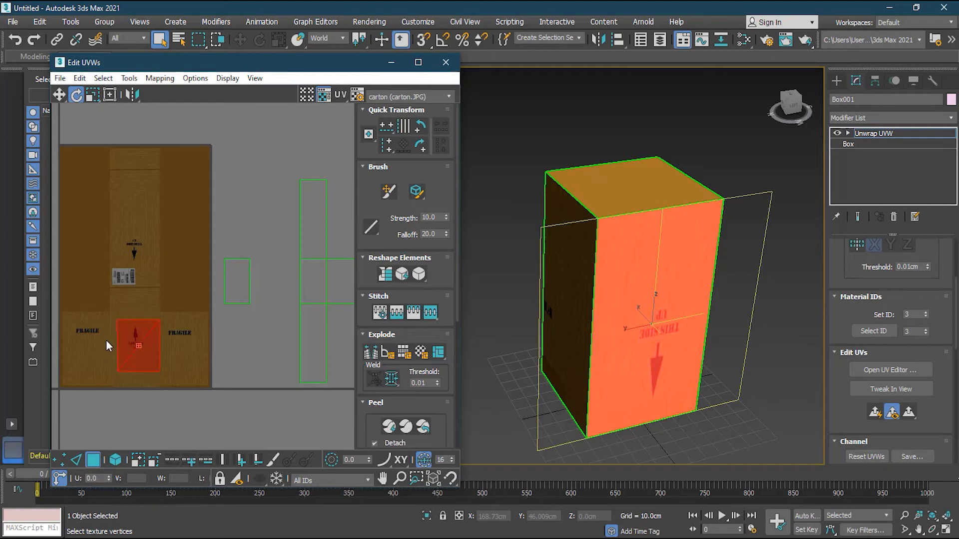
scroll(103, 342, "up", 4)
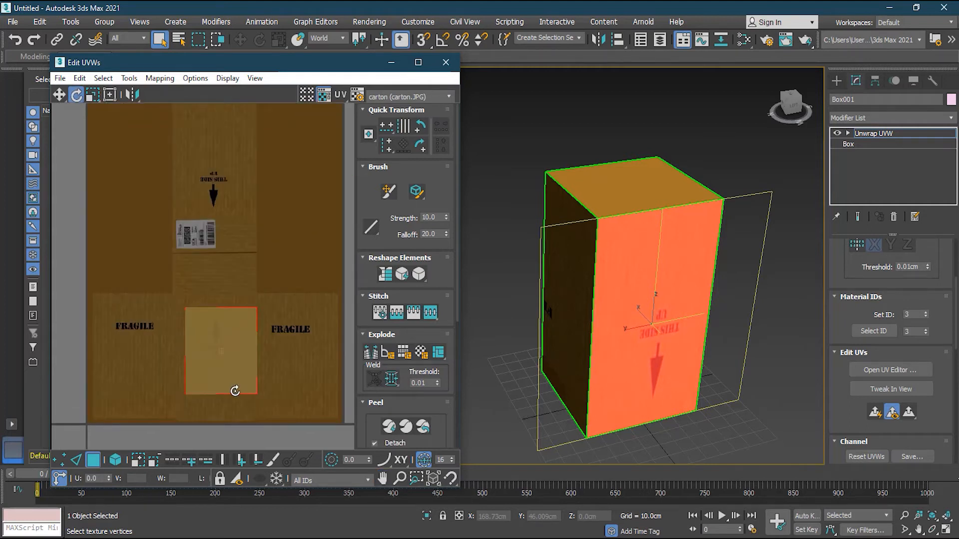
left_click_drag(241, 366, 243, 368)
key("ctrl+z")
key("ctrl+z")
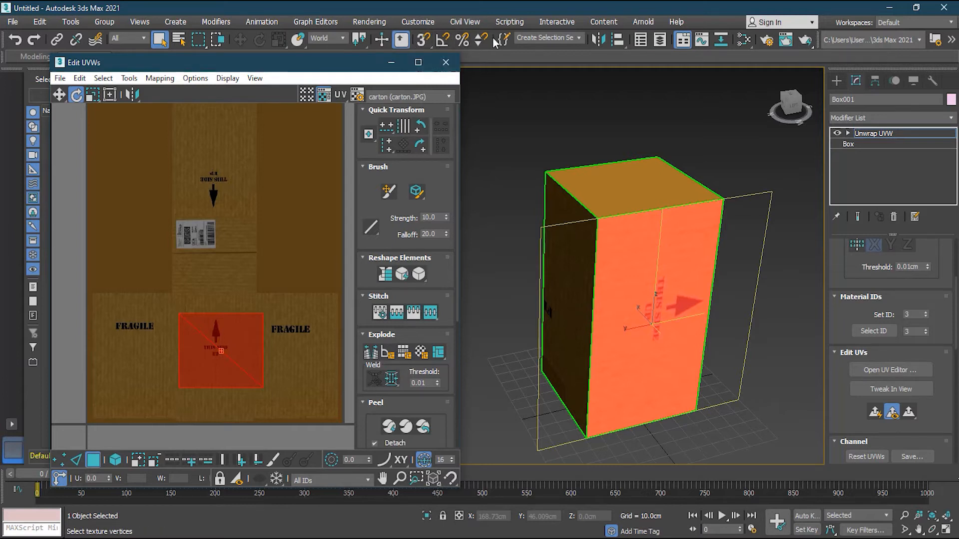
Rotate the front face 90 degrees with Angle Snap on, and move and scale it to fill the lower THIS SIDE UP panel.
left_click(443, 42)
left_click_drag(246, 347, 214, 308)
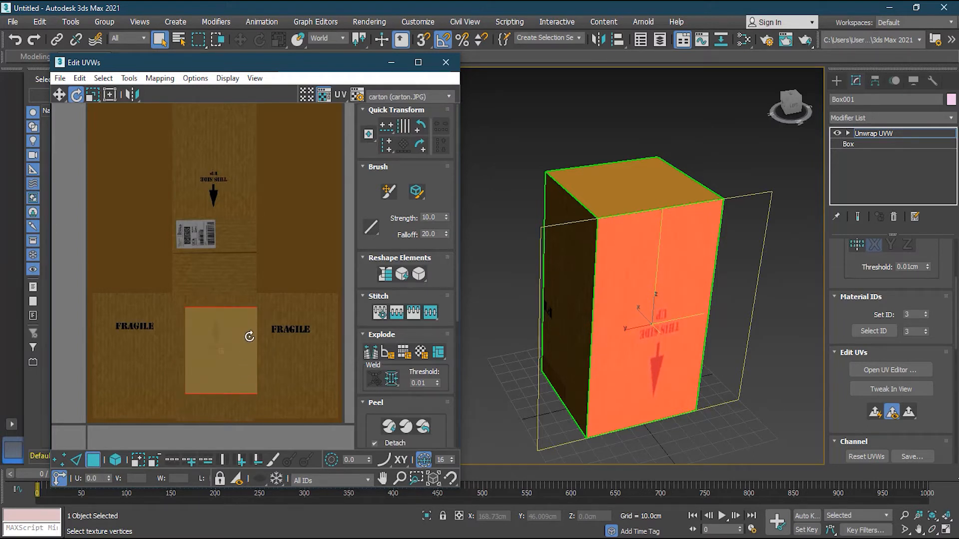
key("w")
left_click_drag(240, 338, 227, 324)
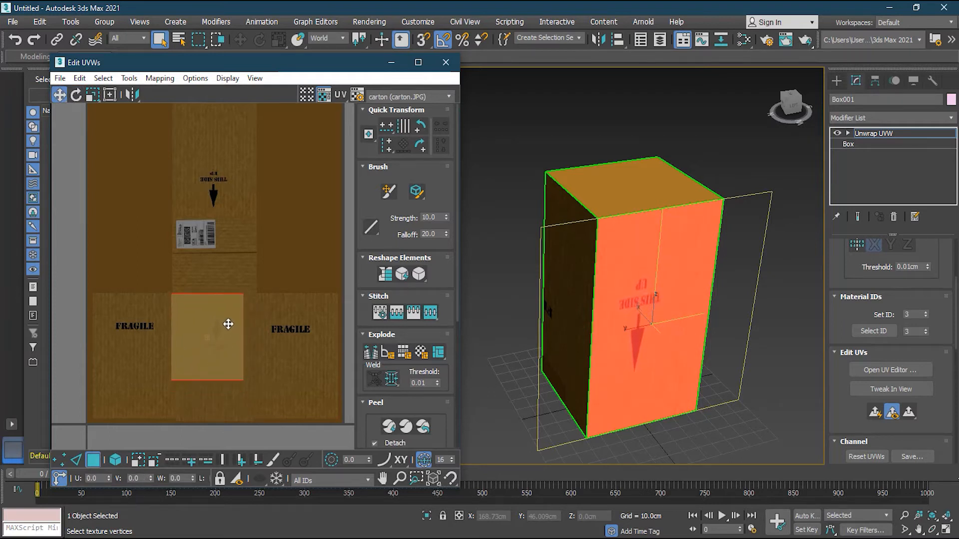
left_click(110, 95)
left_click_drag(242, 381, 255, 420)
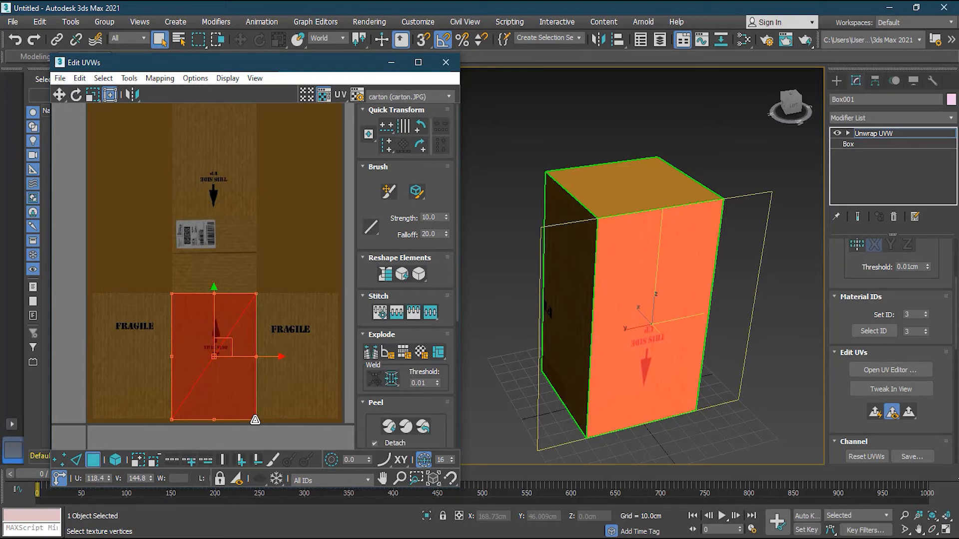
Rotate the fitted front face half a turn in place so the THIS SIDE UP arrow points upward on the box.
left_click(77, 94)
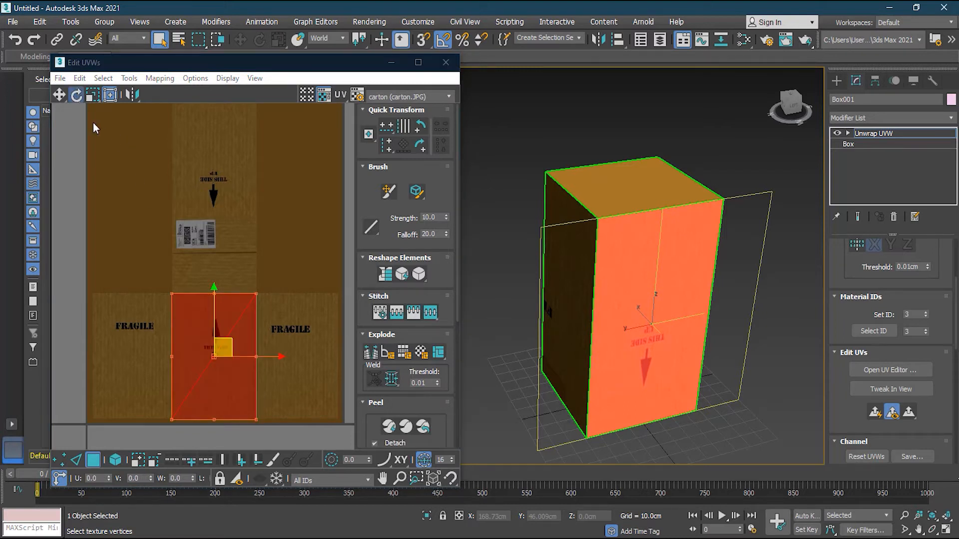
left_click_drag(200, 410, 224, 306)
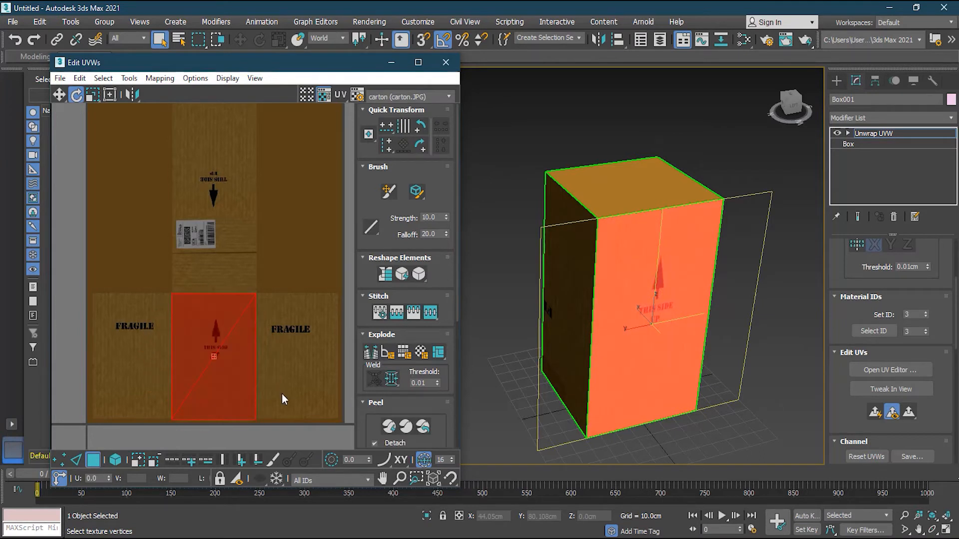
Break the narrow lower face off the unfolded cross and move it onto the FRAGILE panel left of the fitted front face.
scroll(281, 400, "down", 5)
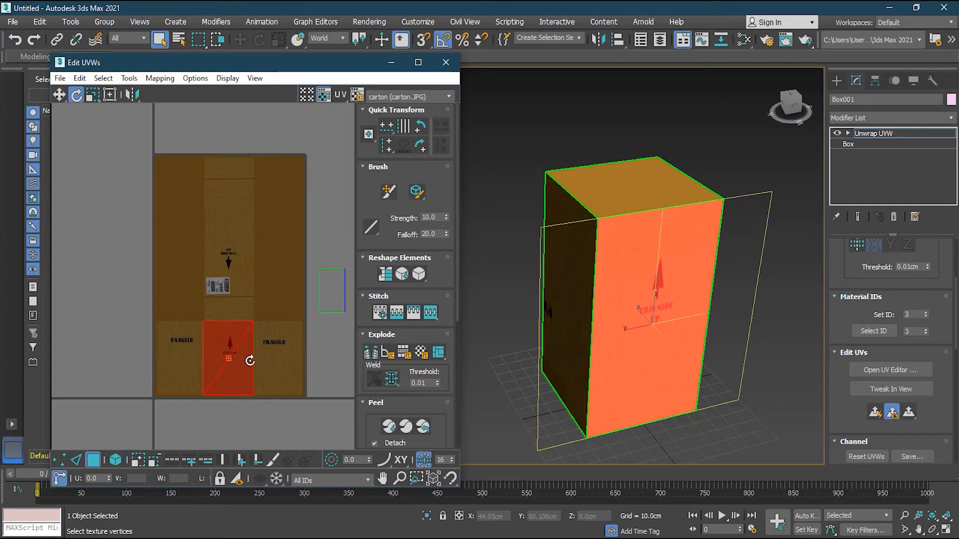
middle_click_drag(287, 391, 184, 361)
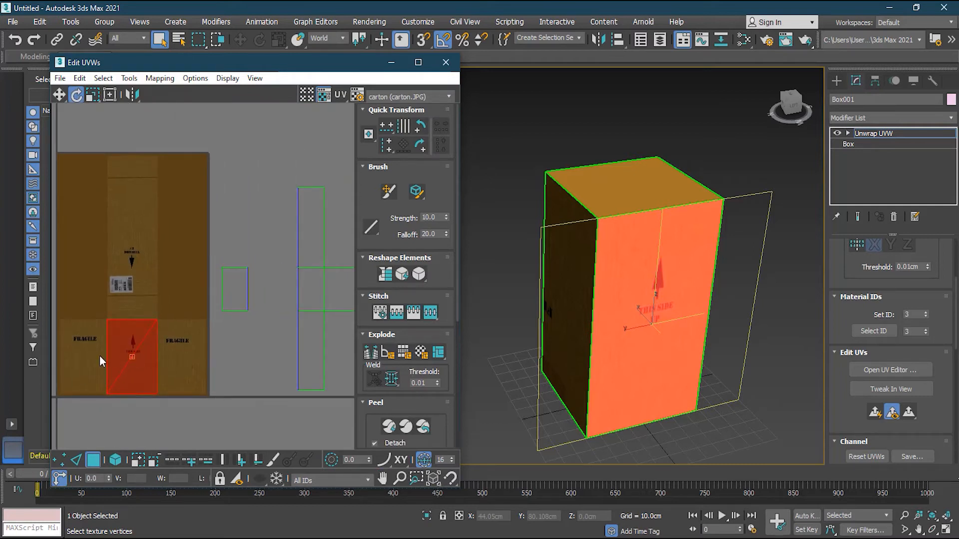
middle_click_drag(244, 378, 195, 379)
left_click(261, 348)
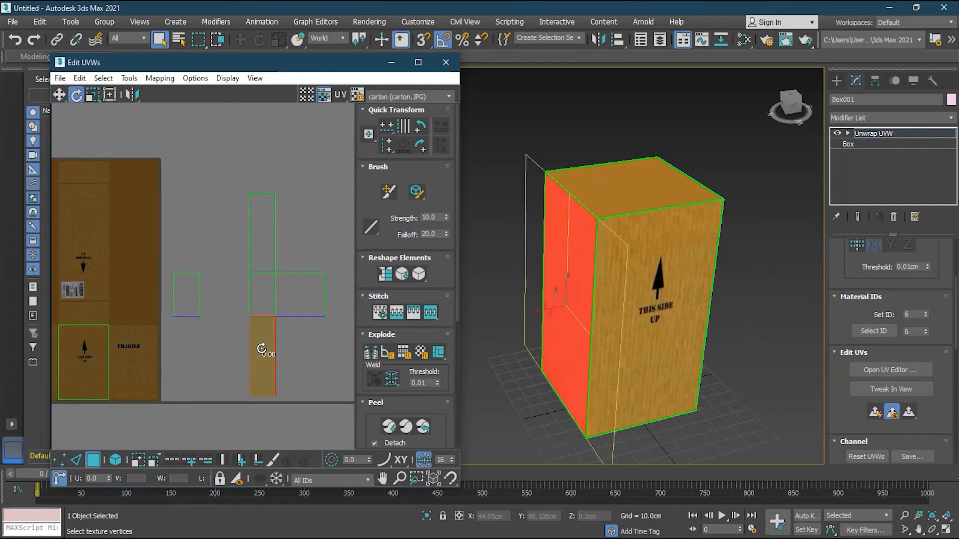
middle_click_drag(261, 349, 316, 335)
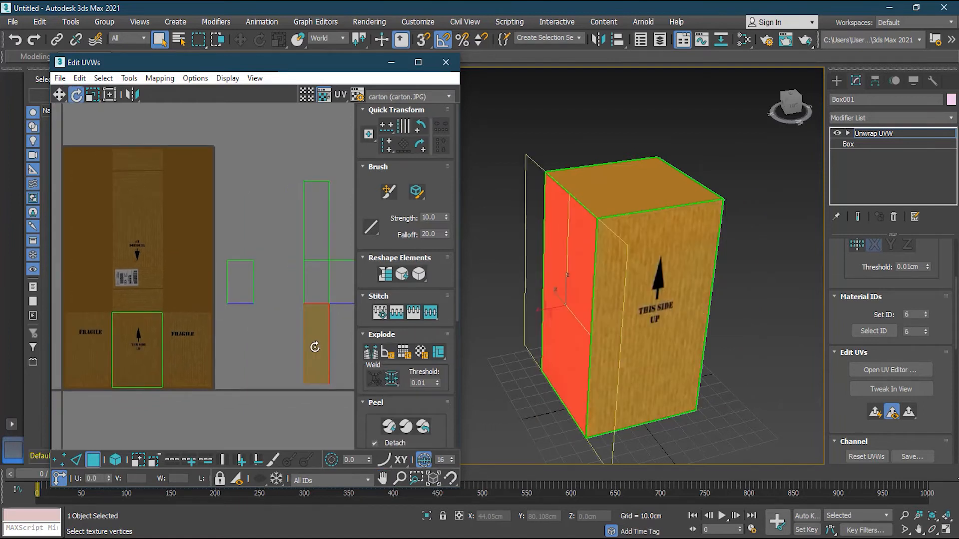
key("w")
left_click_drag(317, 335, 258, 370)
right_click(257, 370)
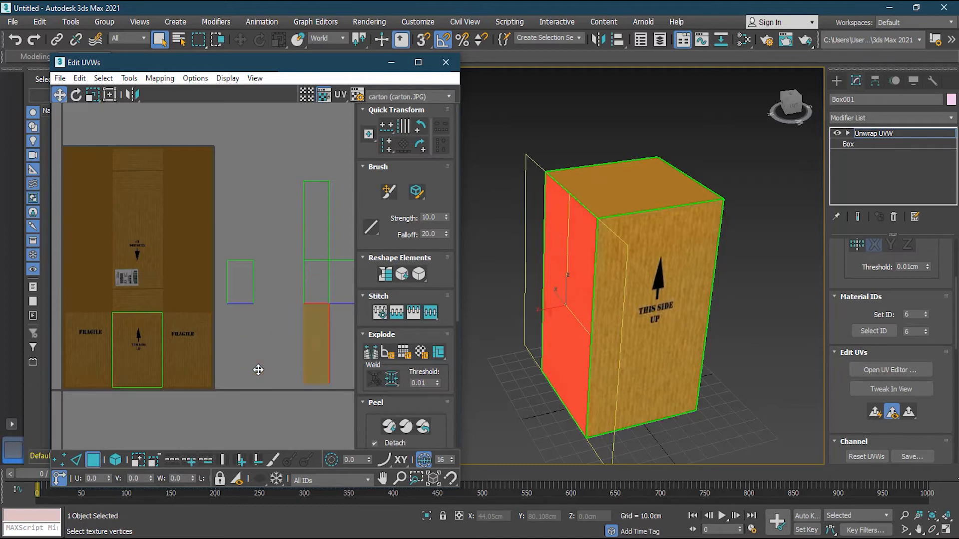
left_click(125, 80)
left_click(200, 188)
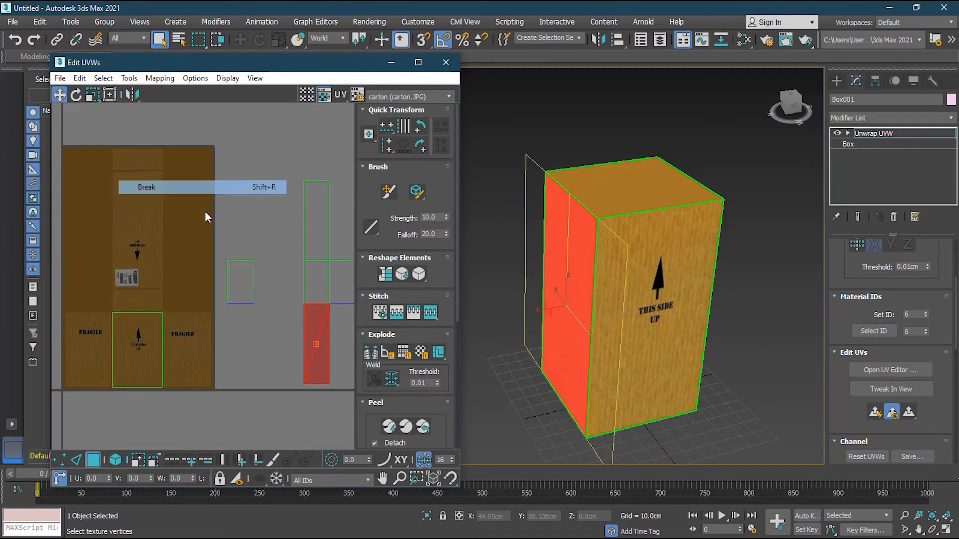
left_click_drag(310, 326, 68, 340)
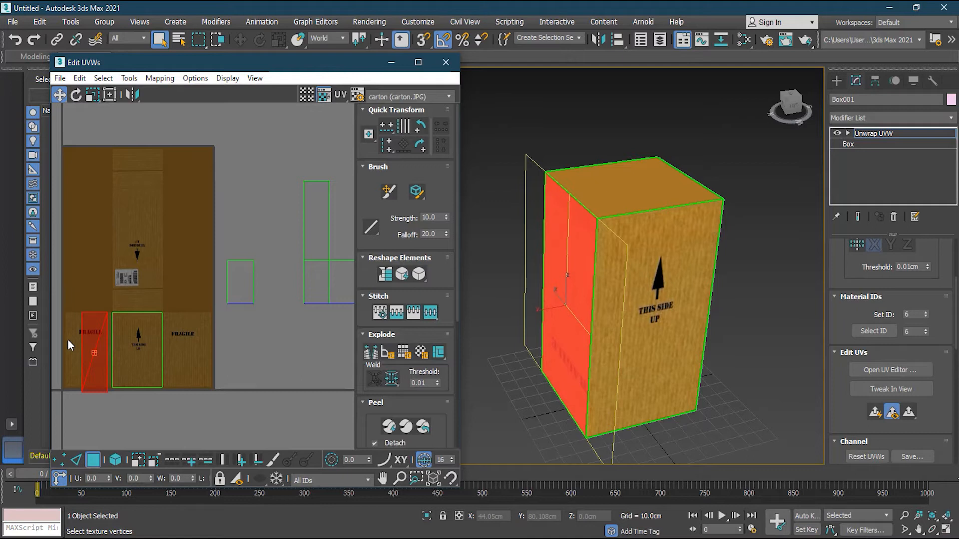
Rotate the selected side face's UVs half a turn so the FRAGILE text reads upright on the box.
middle_click_drag(67, 340, 151, 339)
scroll(154, 341, "up", 2)
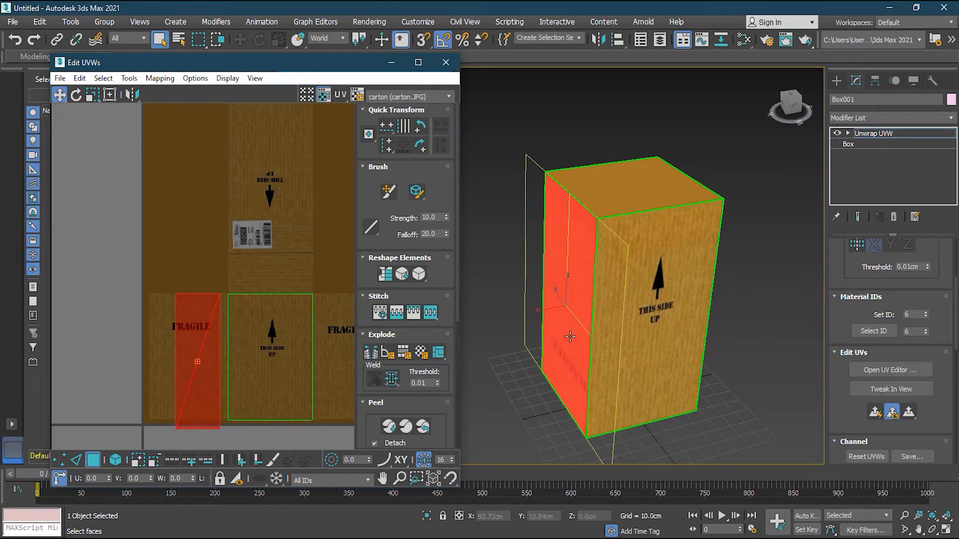
key("r")
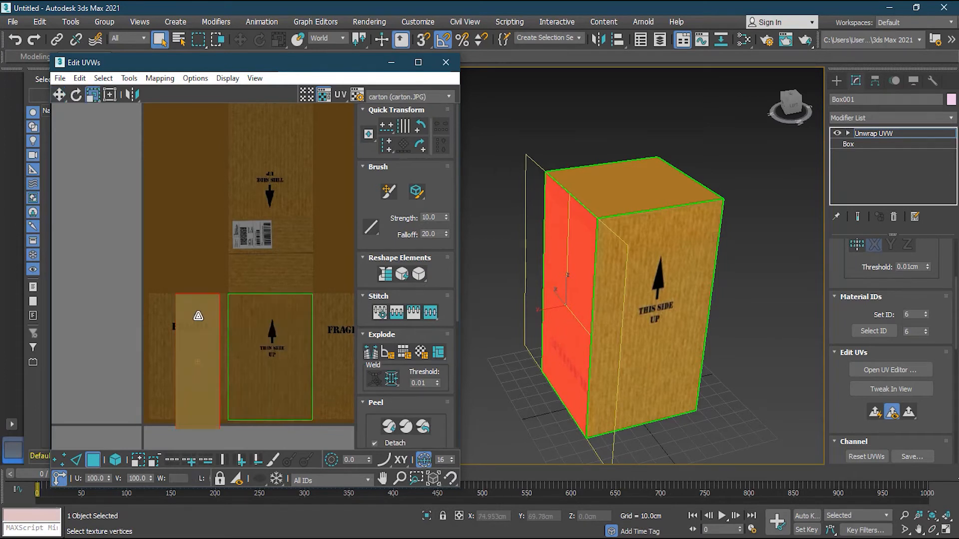
key("e")
left_click_drag(199, 311, 194, 391)
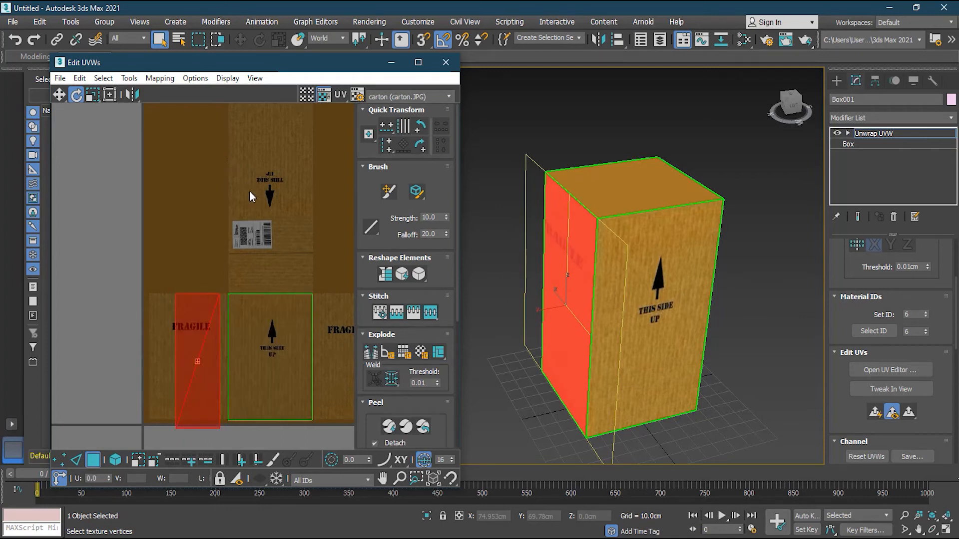
Resize the rotated side face's UVs with the freeform gizmo to fill the left FRAGILE panel of the carton texture.
left_click(110, 95)
left_click_drag(176, 294, 143, 293)
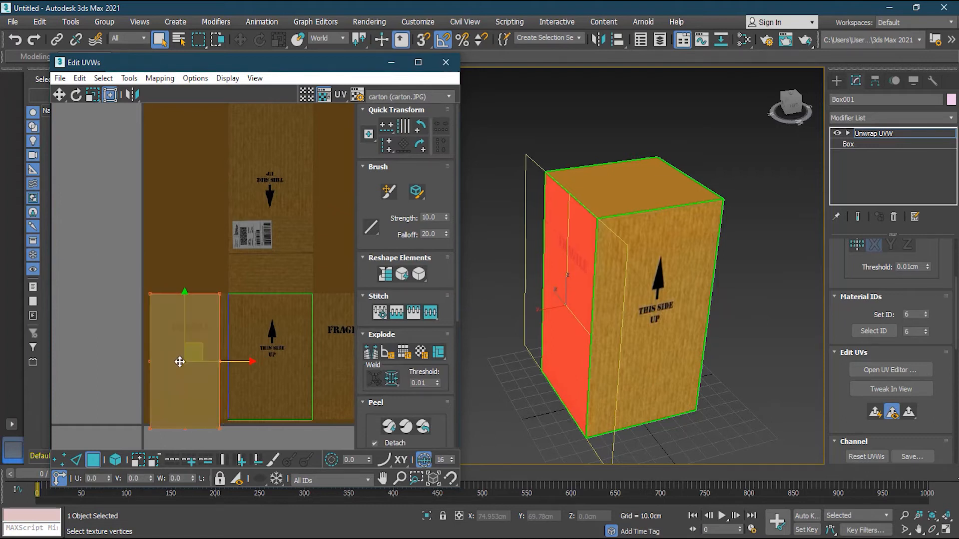
left_click_drag(221, 428, 229, 424)
scroll(253, 423, "down", 2)
middle_click_drag(326, 422, 228, 382)
scroll(236, 389, "down", 2)
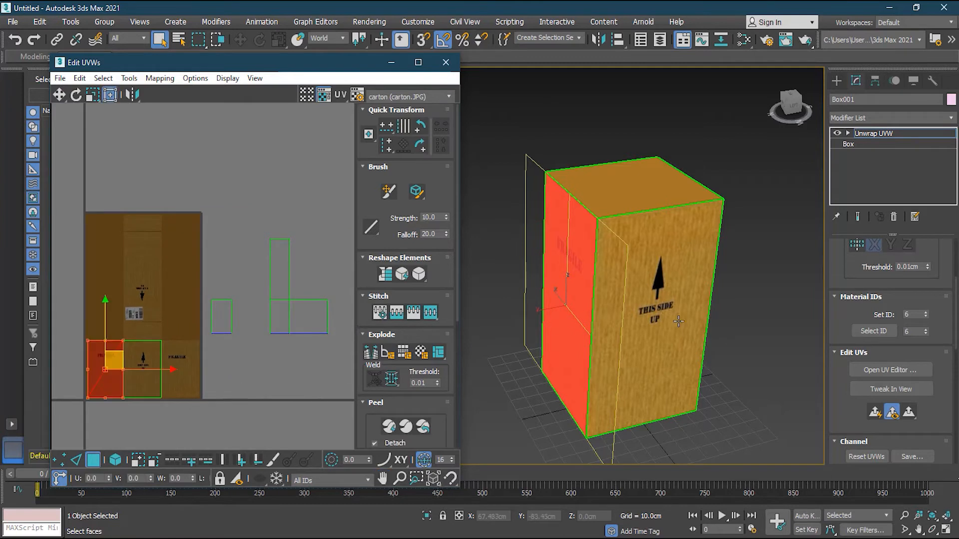
Select the opposite side face's UVs and move them onto the right FRAGILE panel of the carton texture.
middle_click_drag(670, 335, 679, 310, "alt")
left_click(308, 320)
left_click(286, 323)
left_click(293, 280)
left_click(280, 276)
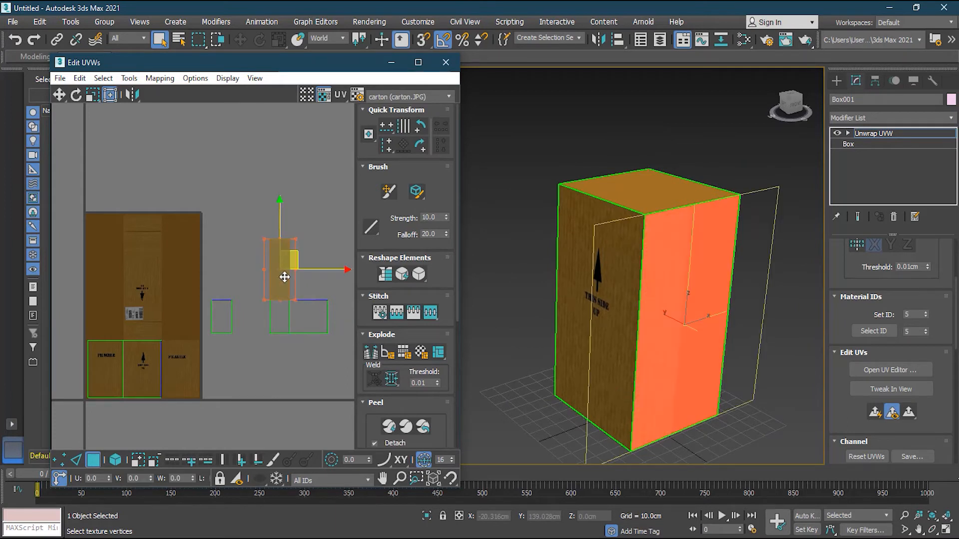
left_click(129, 78)
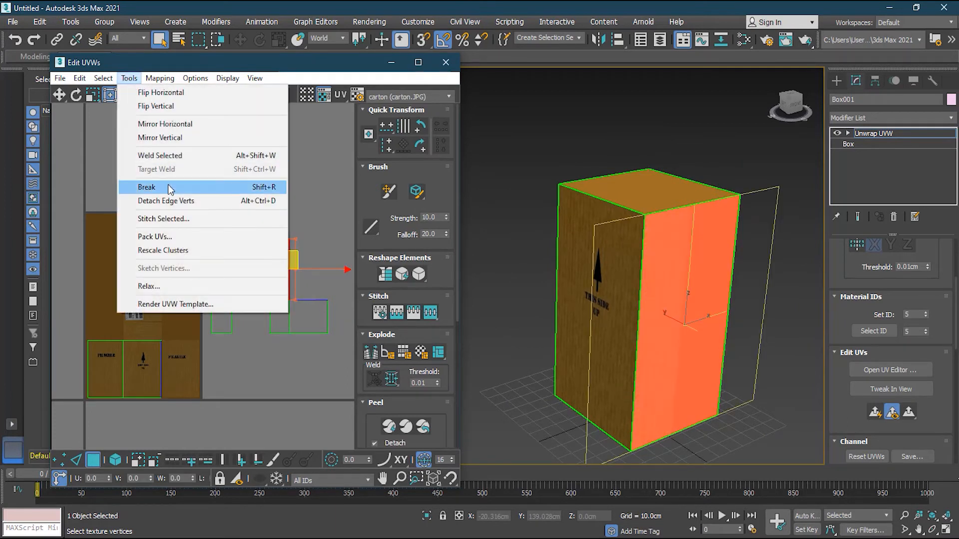
left_click(324, 223)
left_click(279, 280)
left_click_drag(278, 281, 180, 395)
scroll(177, 381, "up", 3)
scroll(150, 409, "up", 2)
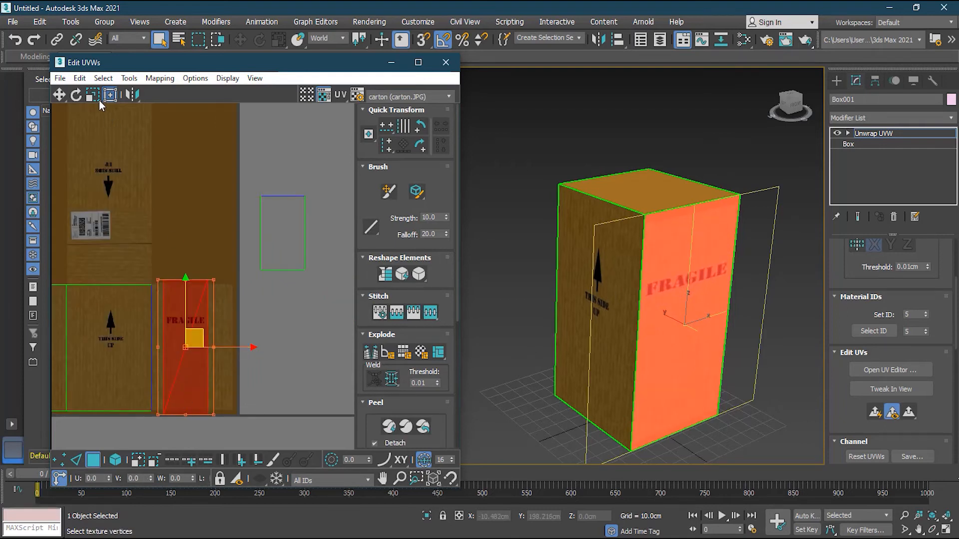
Stretch that side face's UVs in freeform mode to match the edges of the right FRAGILE panel.
left_click(110, 94)
left_click_drag(158, 280, 144, 284)
left_click_drag(208, 415, 232, 412)
scroll(162, 342, "down", 1)
middle_click_drag(173, 351, 197, 375)
scroll(203, 353, "down", 1)
scroll(203, 353, "down", 1)
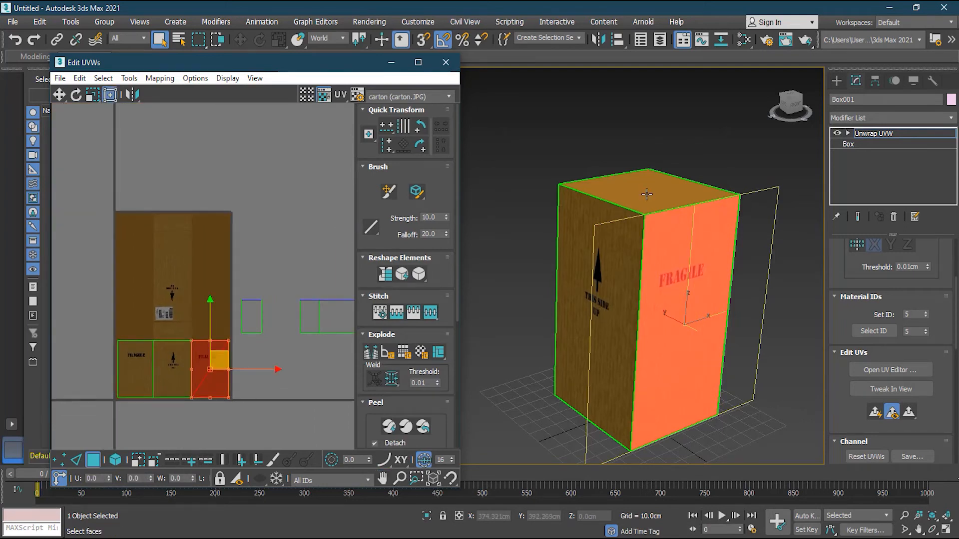
Move the box's top face UVs over the shipping-label panel, aligning them with the panel's left edge.
left_click(265, 332)
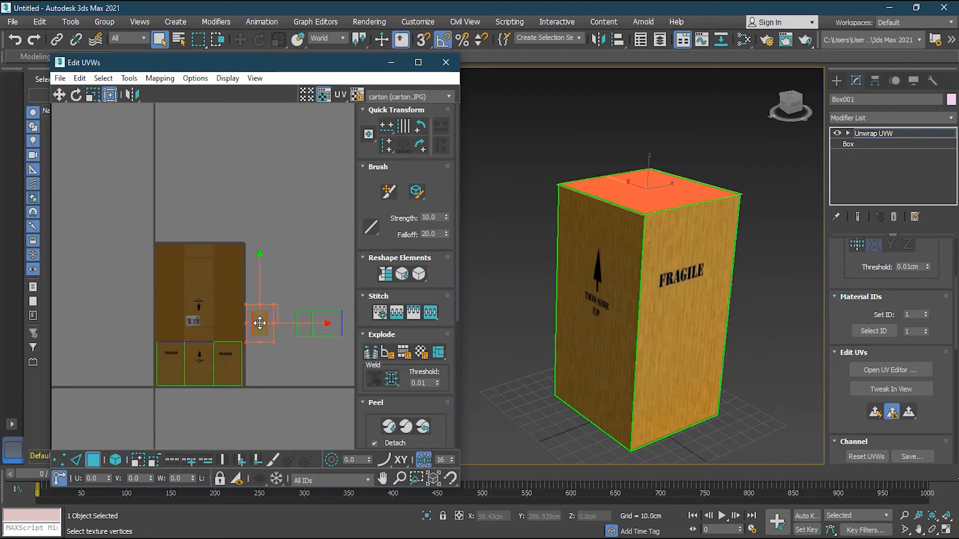
scroll(252, 336, "up", 3)
middle_click_drag(268, 367, 343, 389)
scroll(305, 352, "up", 3)
scroll(297, 368, "down", 3)
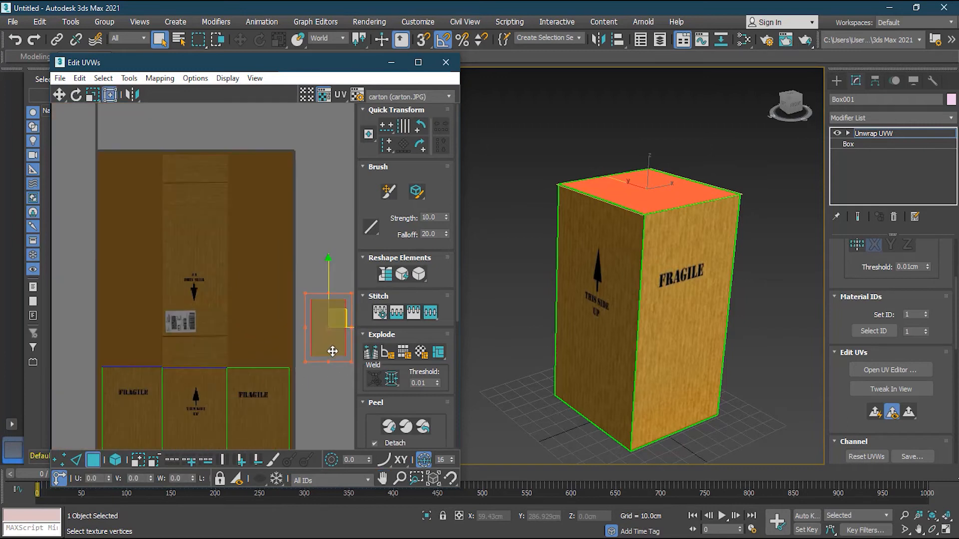
left_click_drag(332, 346, 189, 327)
scroll(190, 330, "up", 1)
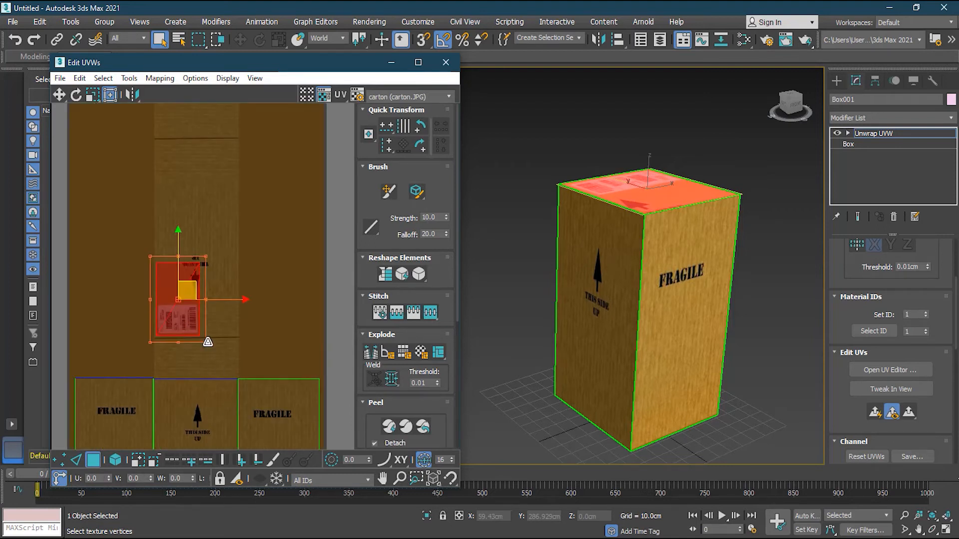
left_click_drag(190, 321, 188, 361)
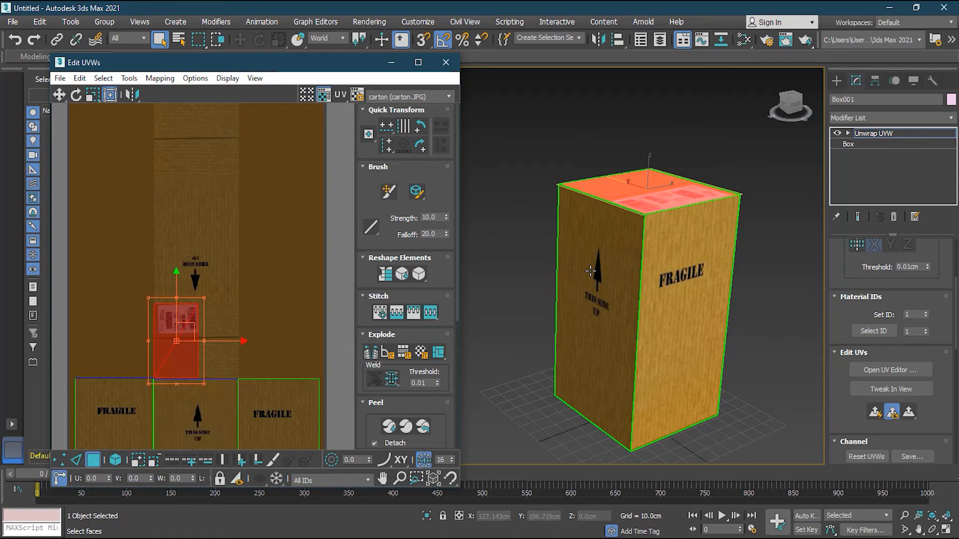
middle_click_drag(641, 211, 654, 273, "alt")
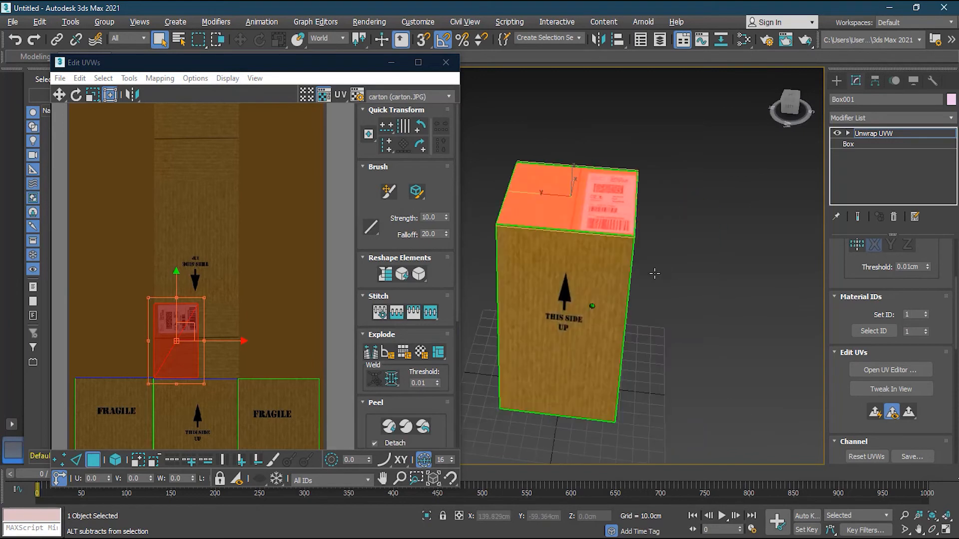
scroll(225, 344, "up", 1)
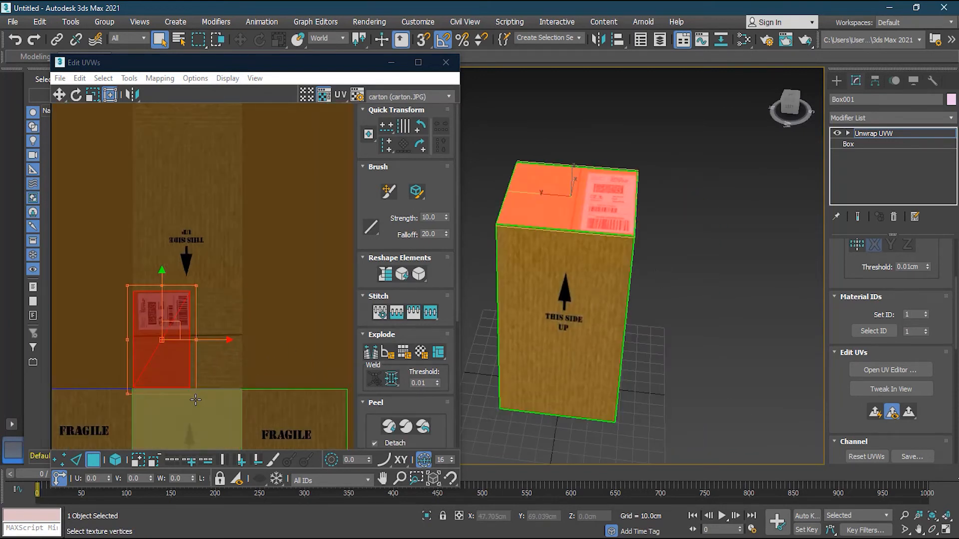
Stretch the top face's UVs across the full width of the shipping-label panel and nudge them slightly upward.
left_click_drag(195, 394, 246, 394)
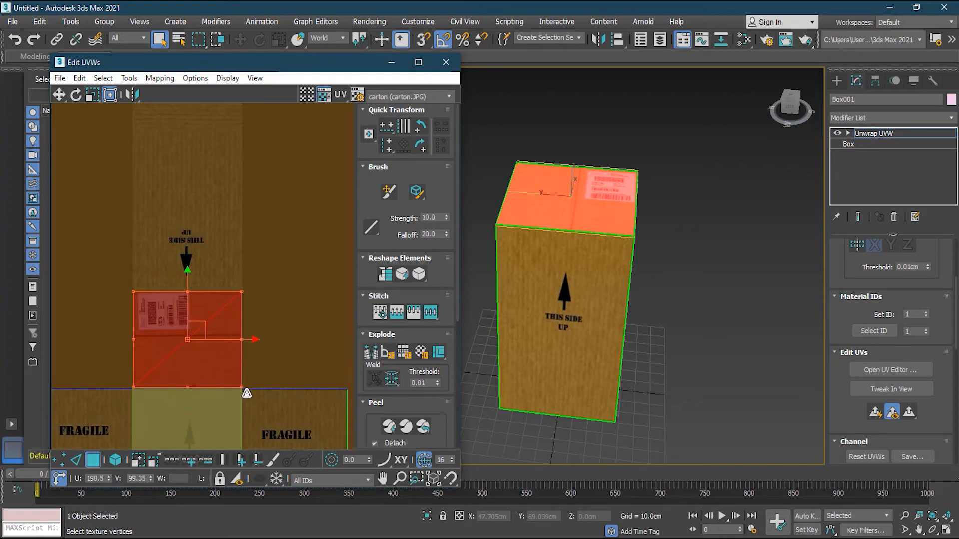
left_click(278, 319)
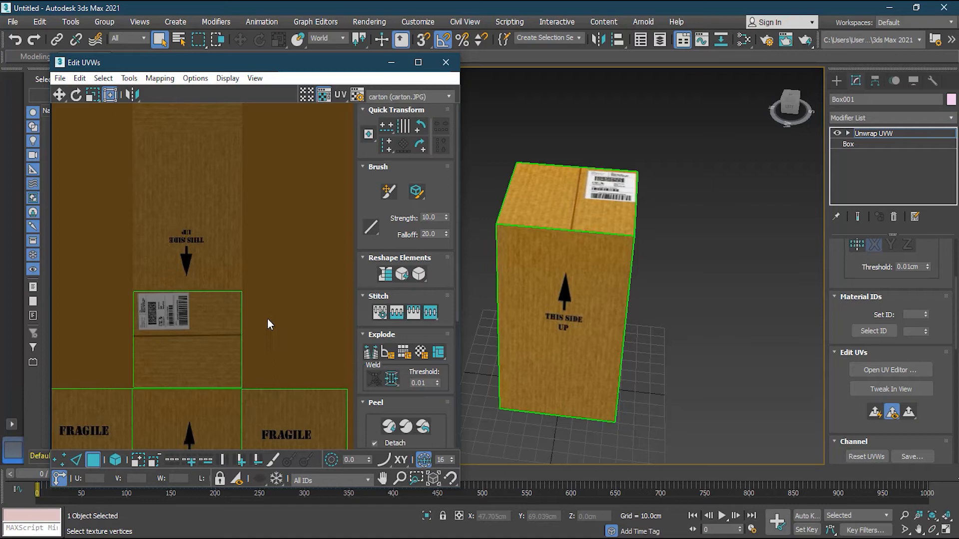
left_click(211, 353)
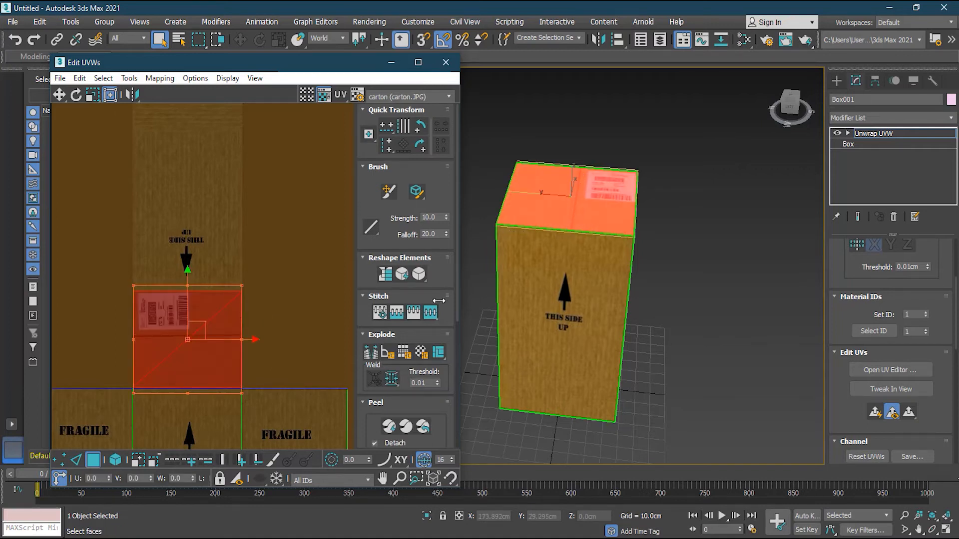
left_click_drag(215, 363, 215, 360)
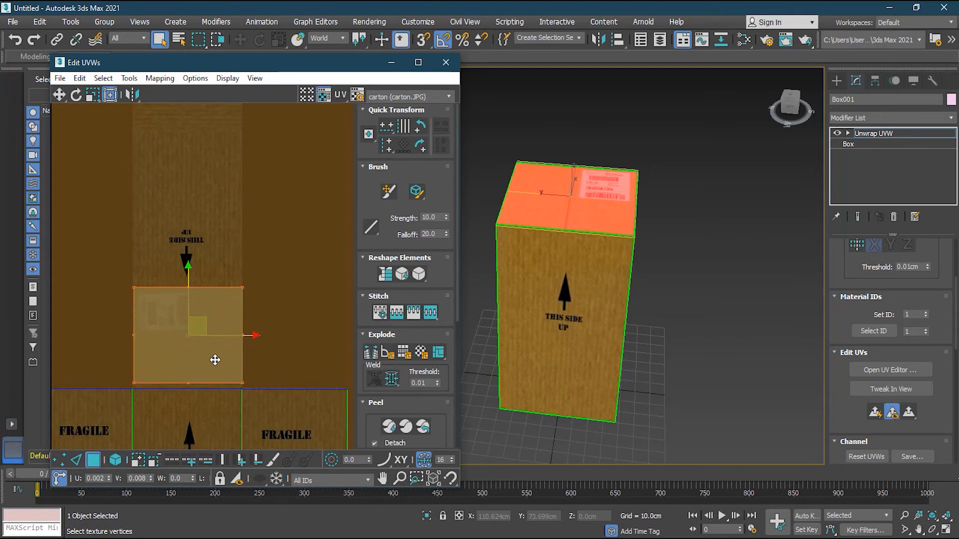
left_click(261, 358)
scroll(262, 357, "down", 5)
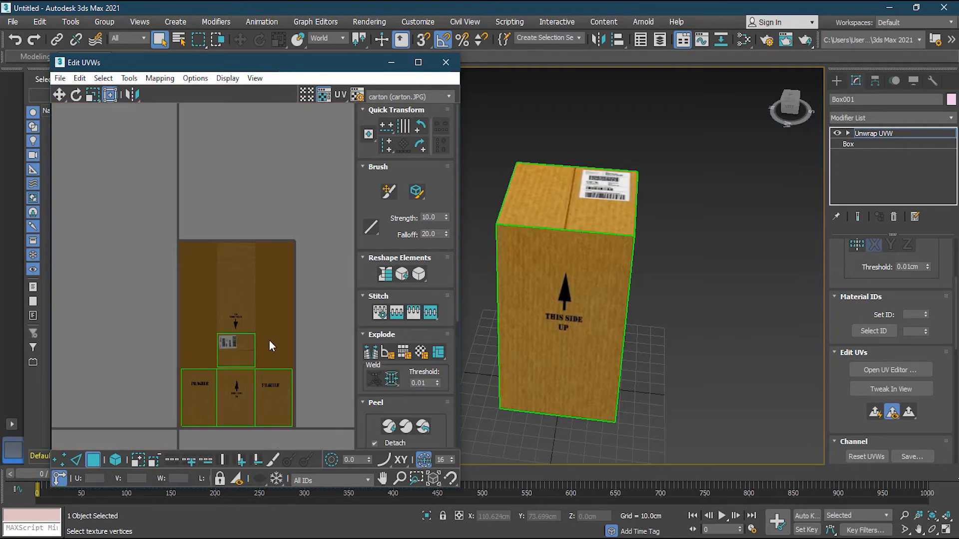
Select the remaining untextured upright face's UVs and move them onto the inverted THIS SIDE UP panel above the shipping label.
middle_click_drag(618, 329, 622, 300, "alt")
middle_click_drag(292, 332, 164, 332)
left_click(260, 354)
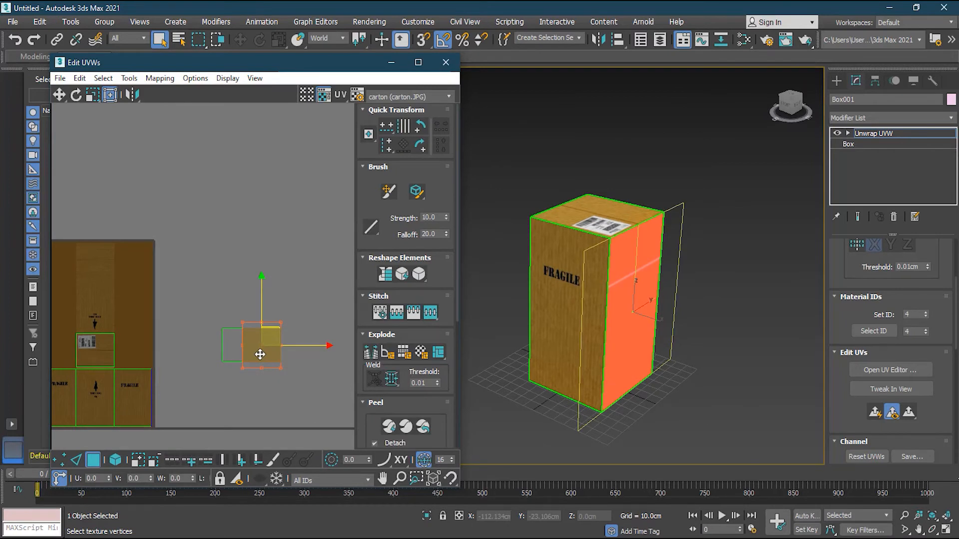
left_click_drag(261, 356, 166, 321)
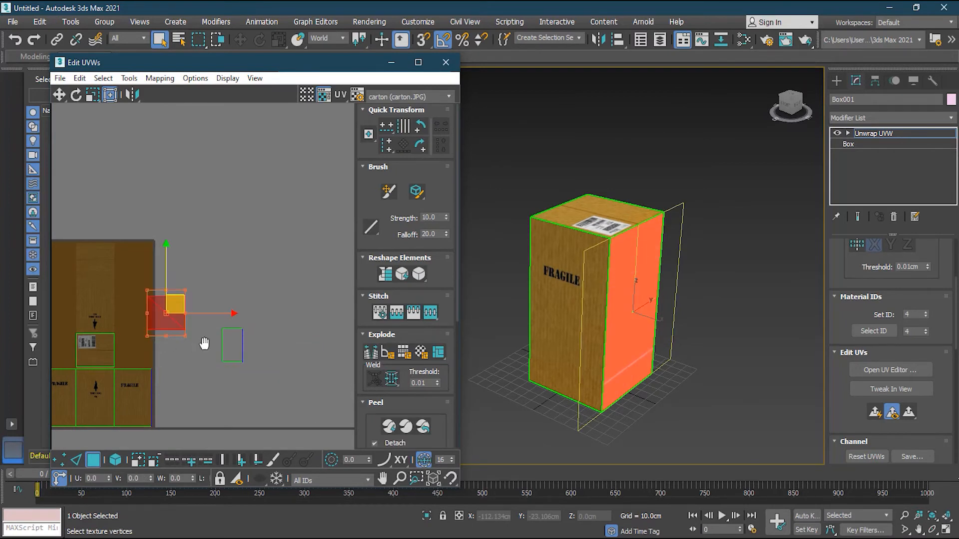
middle_click_drag(155, 335, 238, 330)
scroll(238, 330, "up", 2)
left_click_drag(238, 331, 150, 325)
scroll(139, 307, "up", 2)
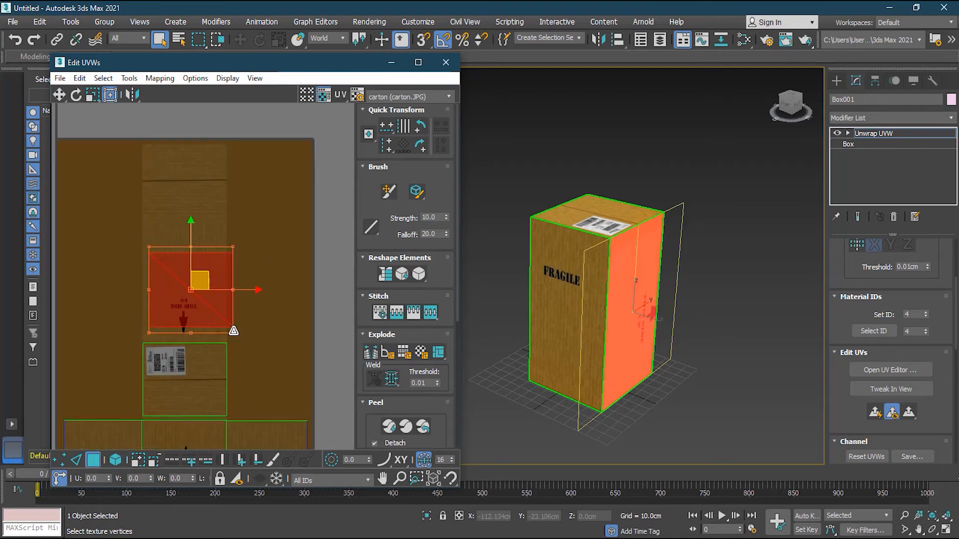
Rotate that face's UVs a quarter turn so the arrow points up on the box.
key("e")
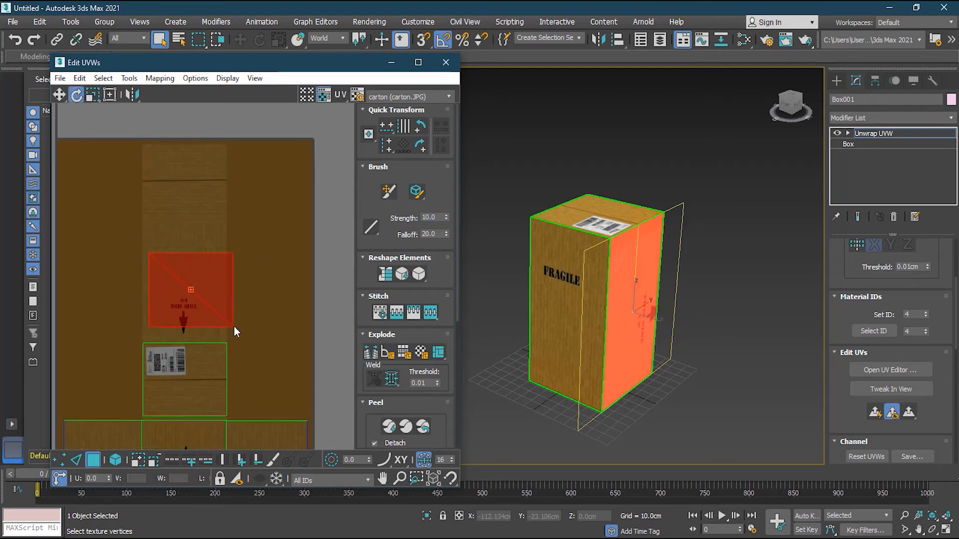
left_click_drag(229, 323, 150, 327)
scroll(135, 315, "up", 2)
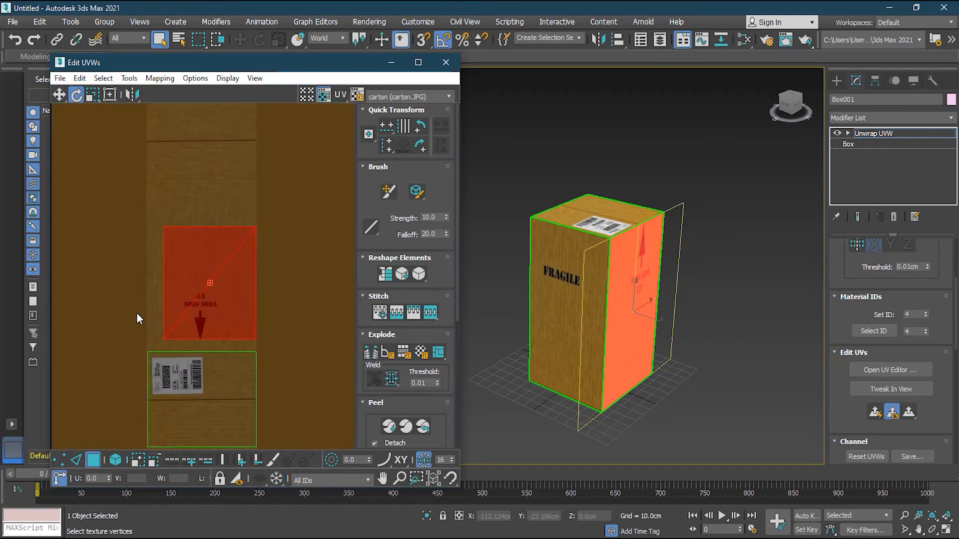
Align and stretch the rotated face's UVs to fill the inverted THIS SIDE UP panel, nudging them slightly down.
left_click(114, 94)
left_click_drag(219, 304, 205, 315)
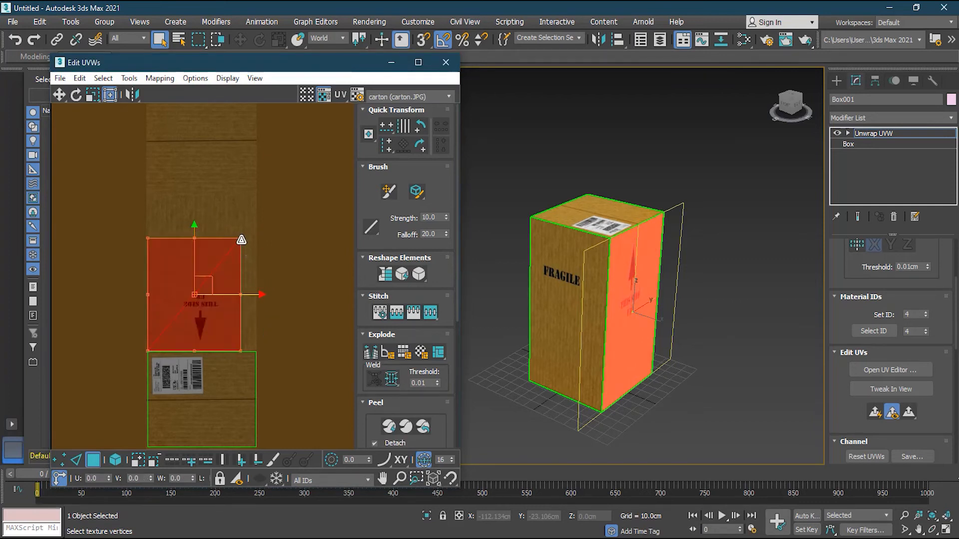
left_click_drag(241, 239, 257, 194)
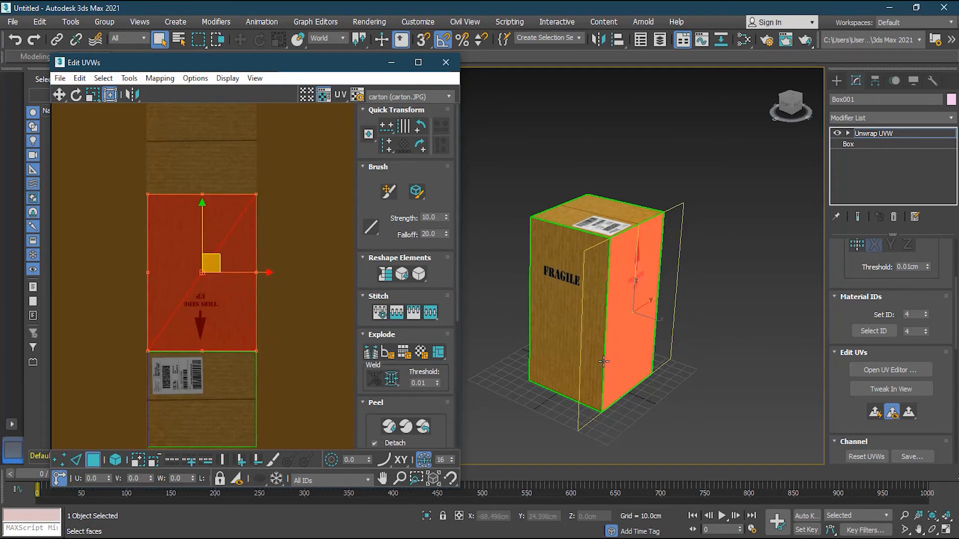
left_click(696, 410)
middle_click_drag(669, 412, 644, 394, "alt")
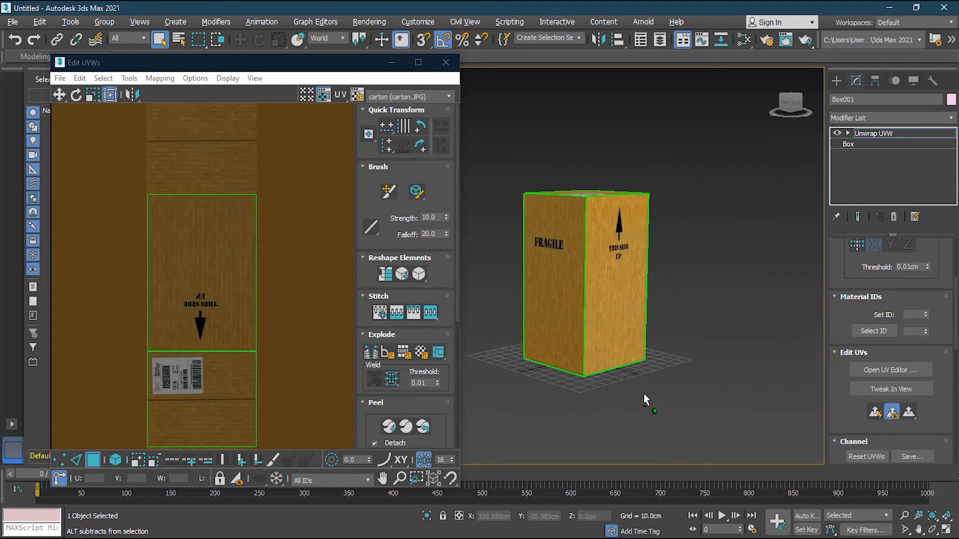
left_click(229, 298)
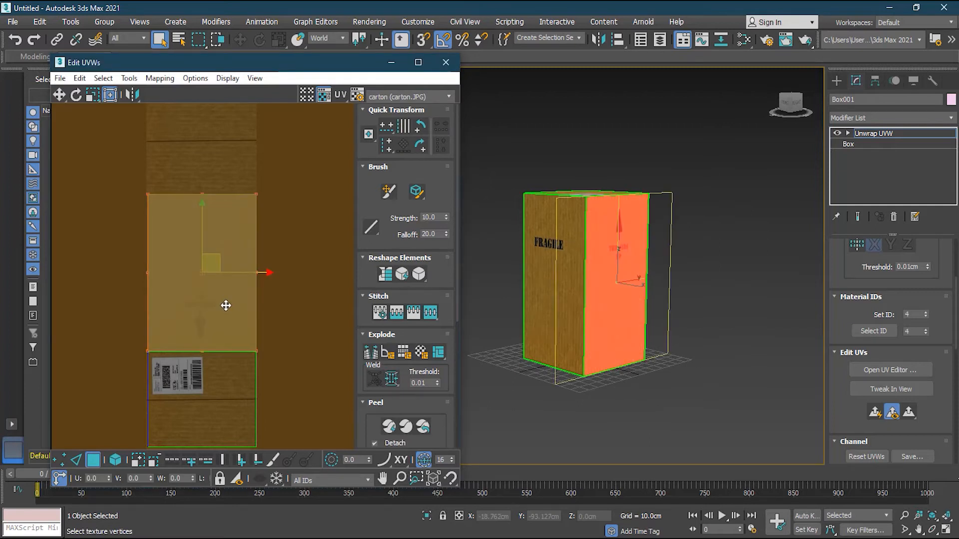
mouse_move(226, 306)
left_mouse_down()
mouse_move(227, 285)
mouse_move(227, 319)
mouse_move(226, 310)
left_mouse_up()
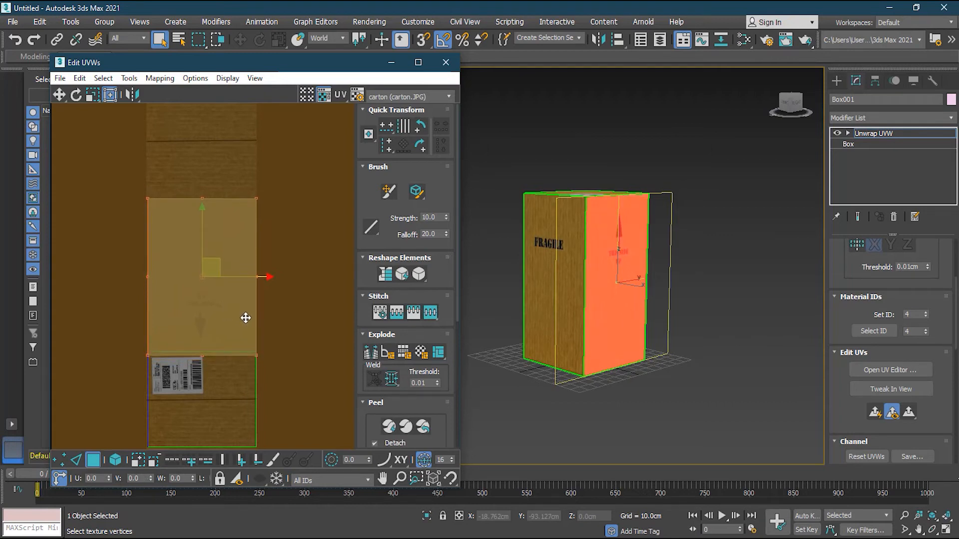
left_click(294, 320)
Move the box's bottom face UVs onto the plain flap panel at the upper end of the carton texture.
middle_click_drag(562, 319, 612, 375, "alt")
scroll(259, 335, "down", 4)
middle_click_drag(282, 338, 198, 300)
scroll(111, 344, "up", 1)
scroll(112, 344, "up", 2)
middle_click_drag(265, 345, 175, 371)
left_click(319, 339)
left_click_drag(326, 341, 99, 193)
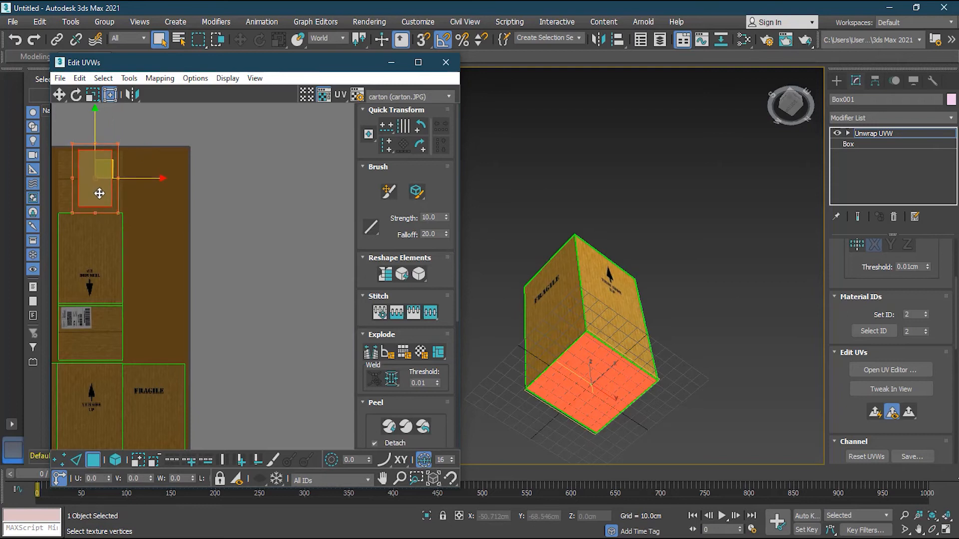
left_click(690, 422)
middle_click_drag(689, 422, 559, 323, "alt")
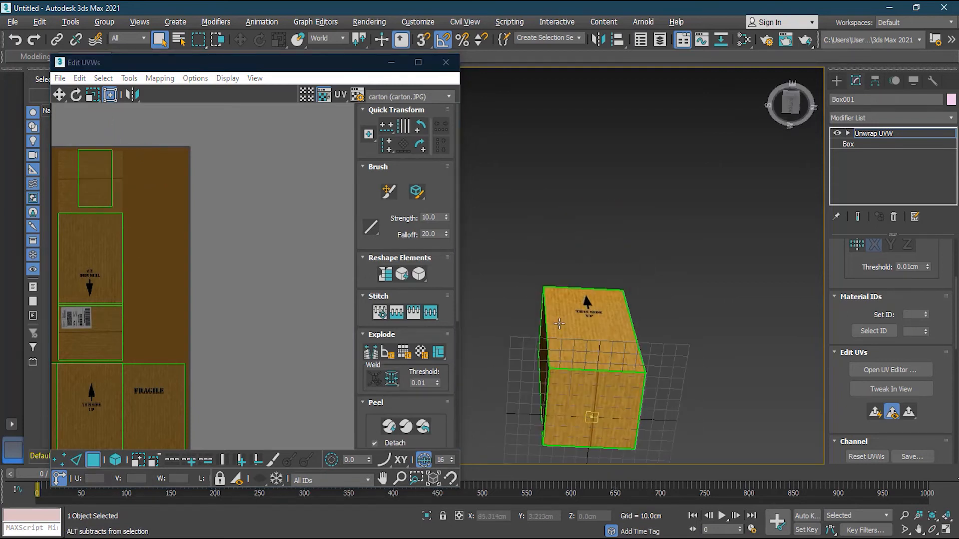
Align the bottom face's UVs with the plain flap panel's left edge and stretch them across its full width.
left_click(95, 178)
scroll(188, 264, "up", 5)
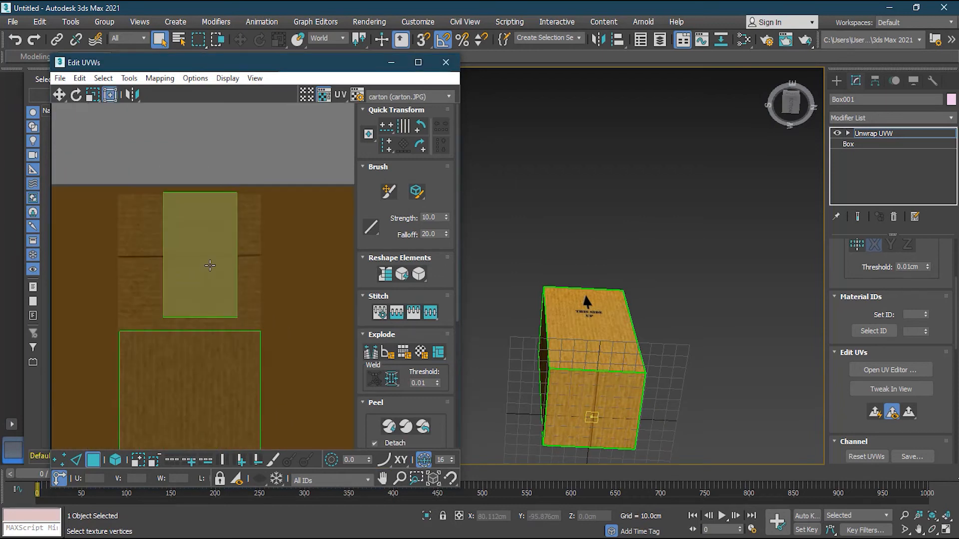
left_click_drag(210, 266, 165, 270)
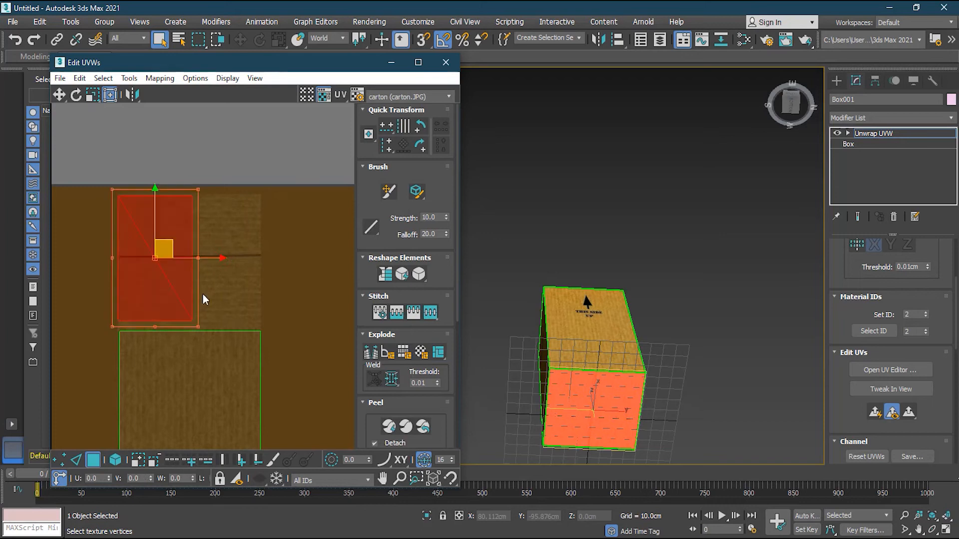
left_click_drag(198, 326, 267, 324)
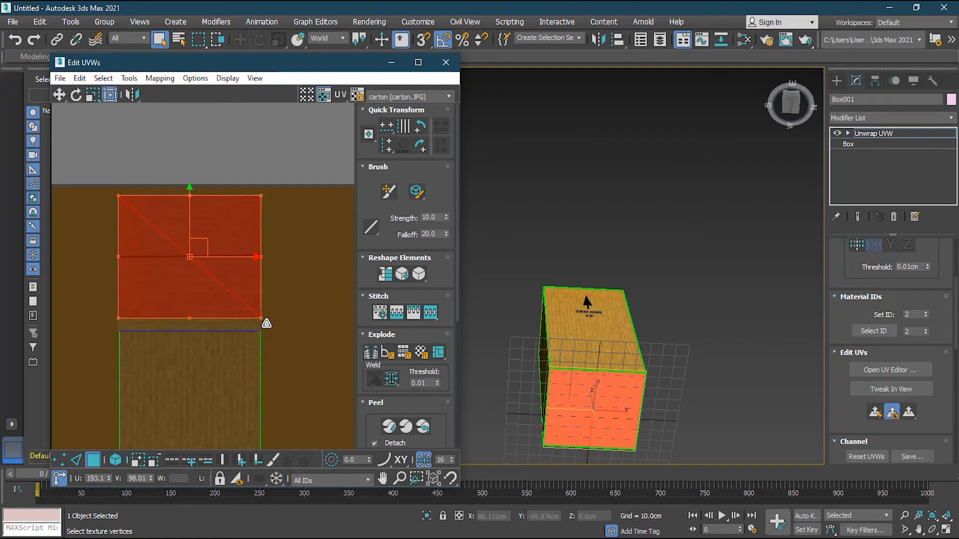
Stitch the overlapping seam vertices between the left FRAGILE panel and the upright THIS SIDE UP panel in the UV layout.
left_click(681, 298)
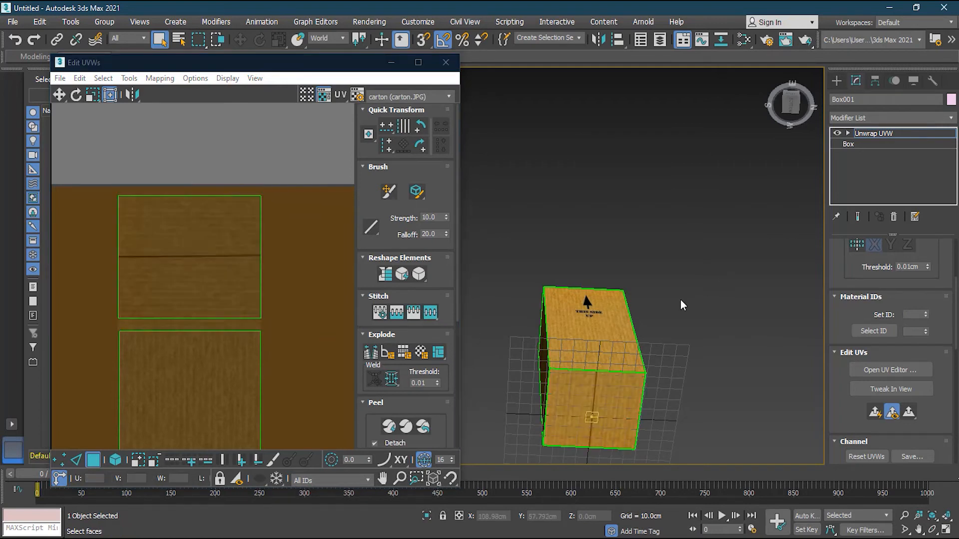
middle_click_drag(648, 324, 622, 316, "alt")
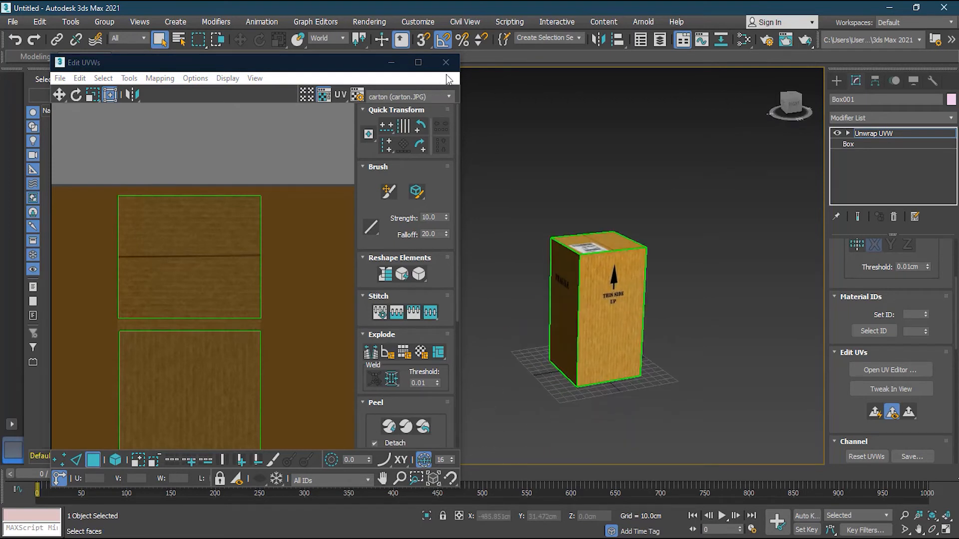
scroll(240, 272, "down", 4)
middle_click_drag(303, 367, 323, 342)
scroll(295, 344, "up", 3)
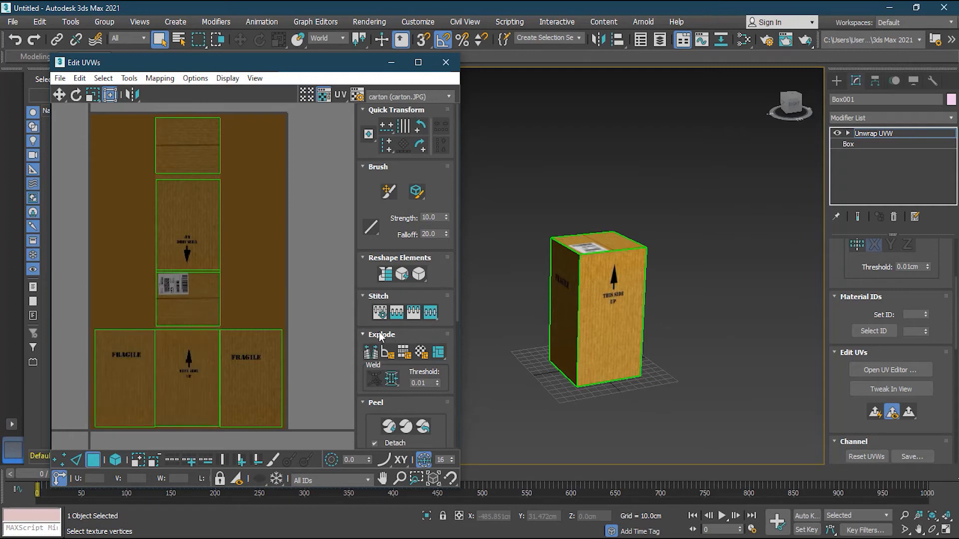
scroll(141, 423, "up", 1)
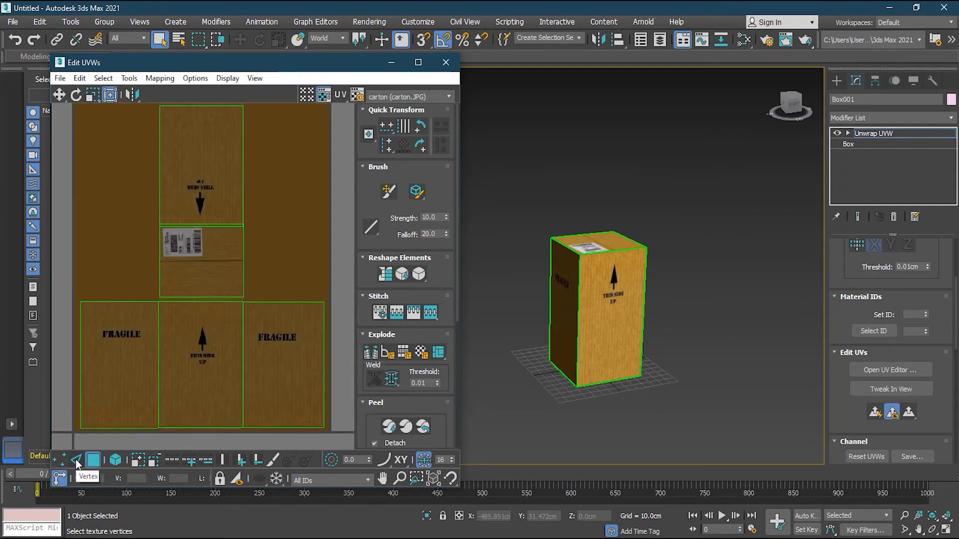
left_click(61, 460)
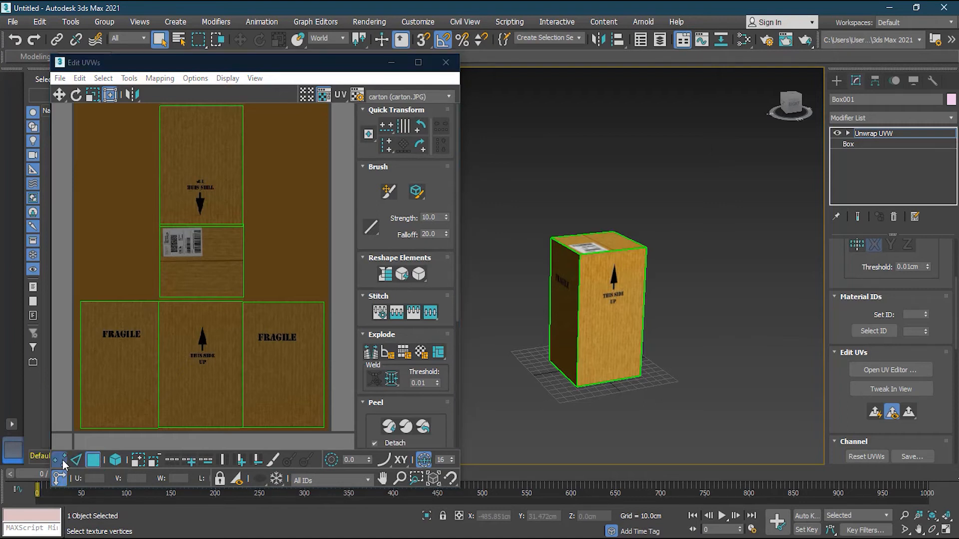
left_click_drag(156, 298, 164, 435)
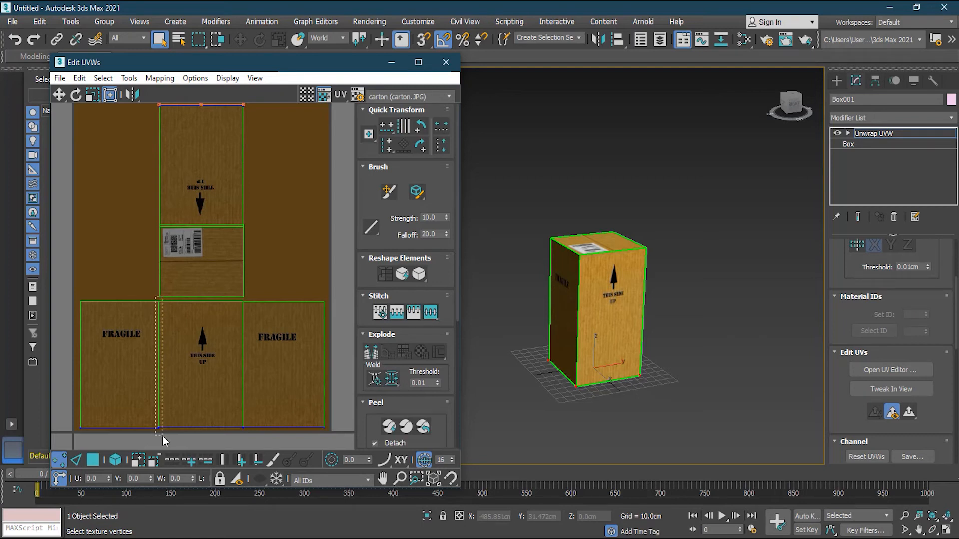
left_click_drag(147, 435, 166, 304)
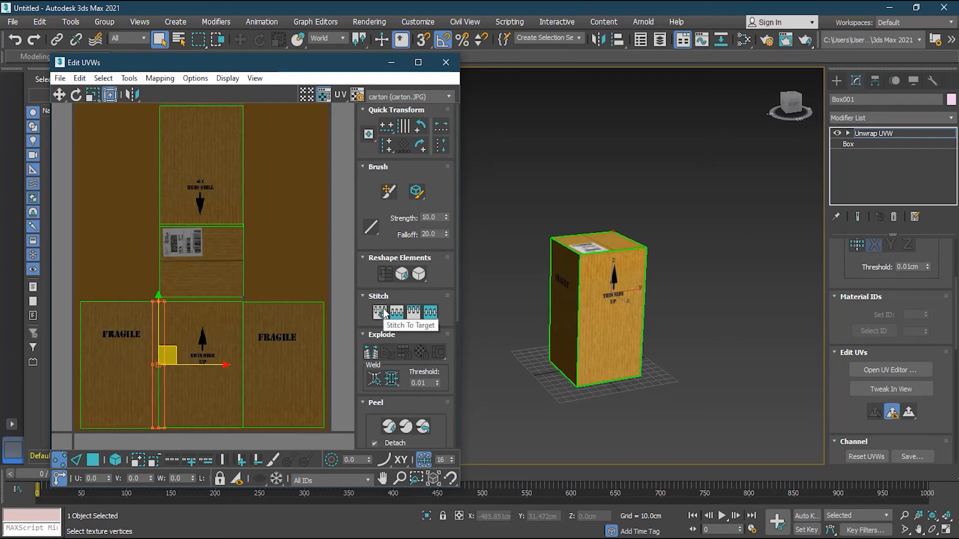
left_click(412, 315)
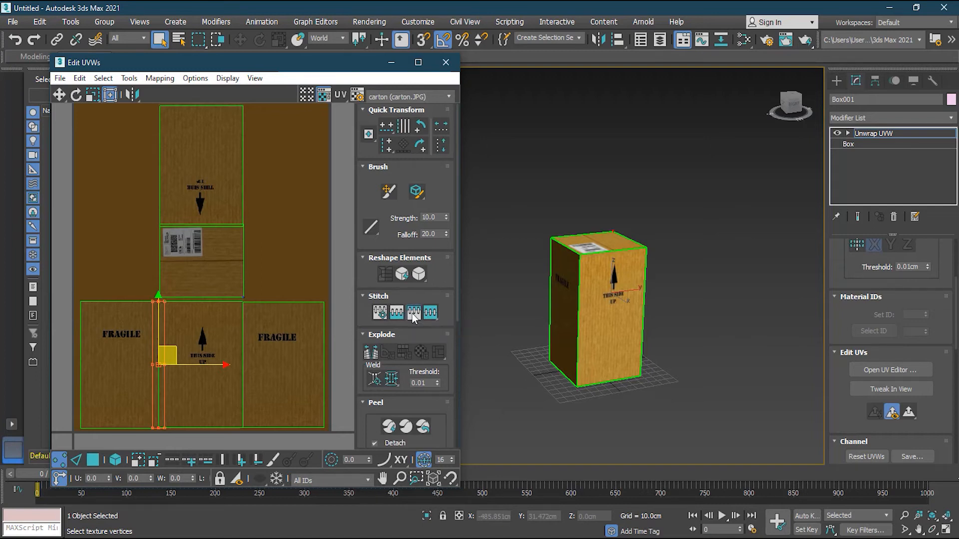
left_click(188, 422)
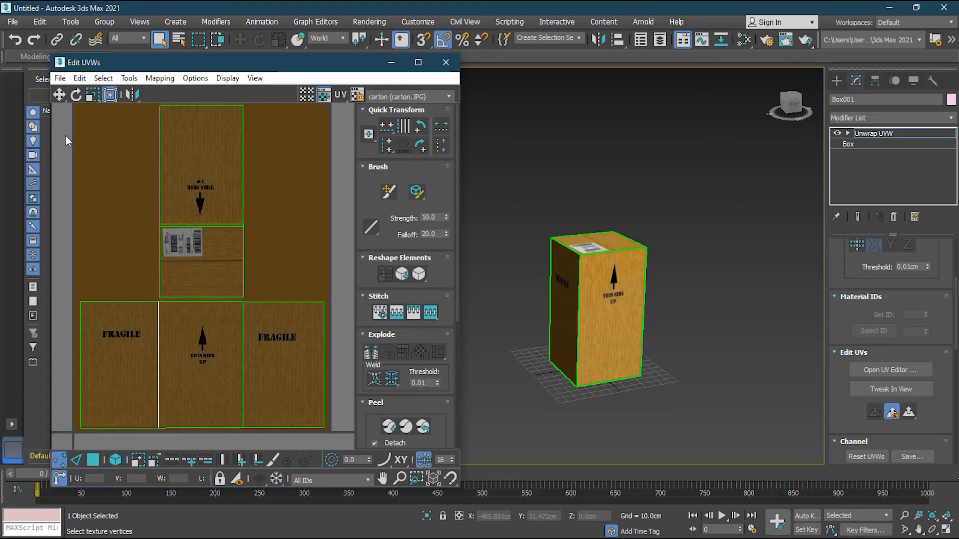
Try moving the stitched FRAGILE and THIS SIDE UP faces in the UV layout, and undo the moves.
left_click(59, 94)
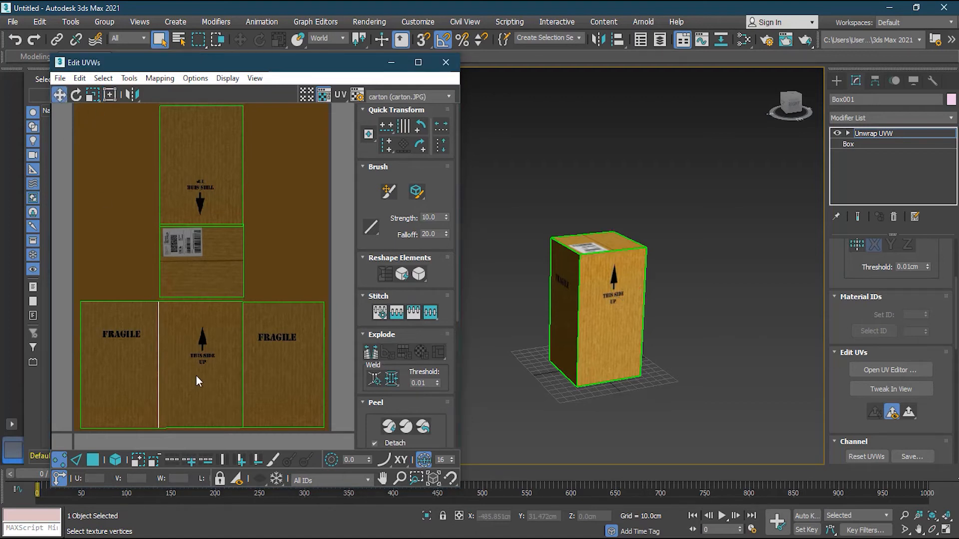
left_click(62, 460)
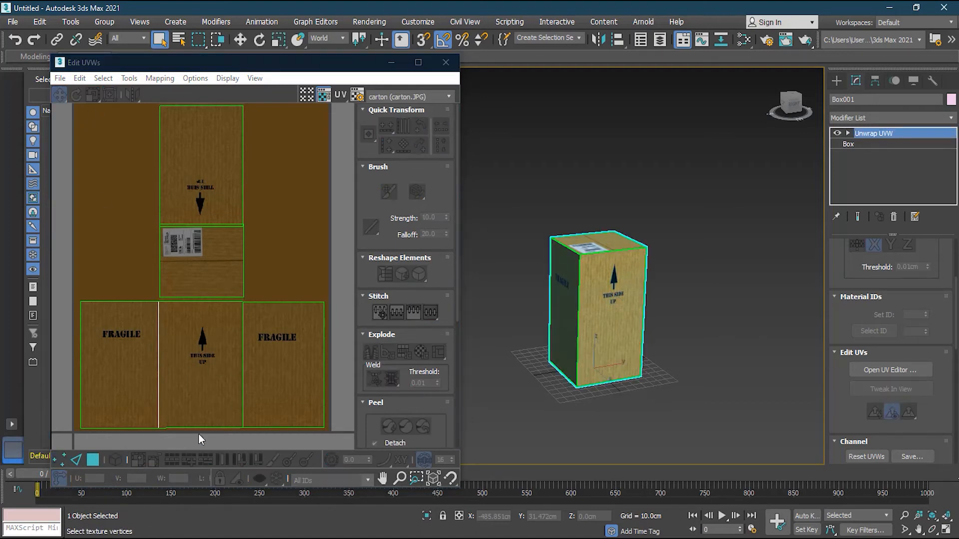
scroll(242, 301, "down", 2)
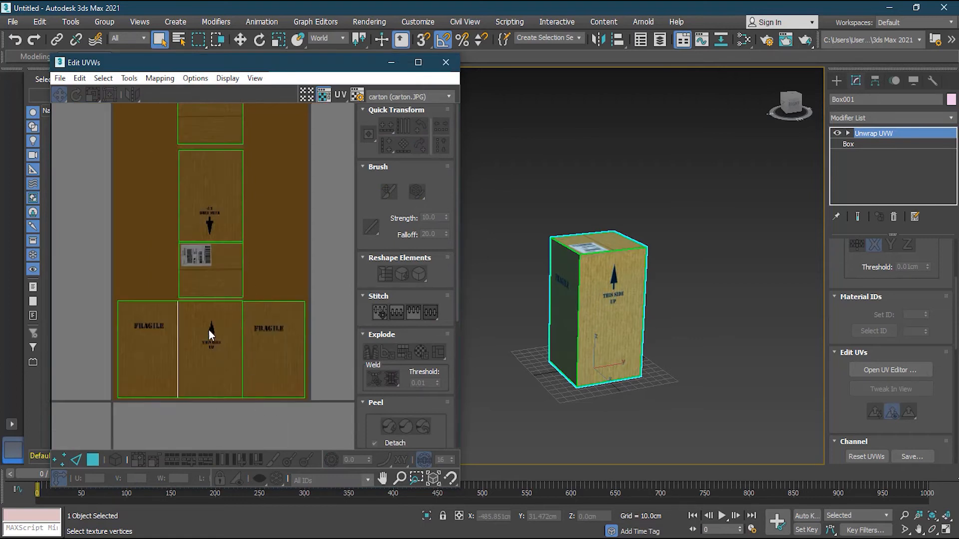
middle_click_drag(232, 342, 230, 372)
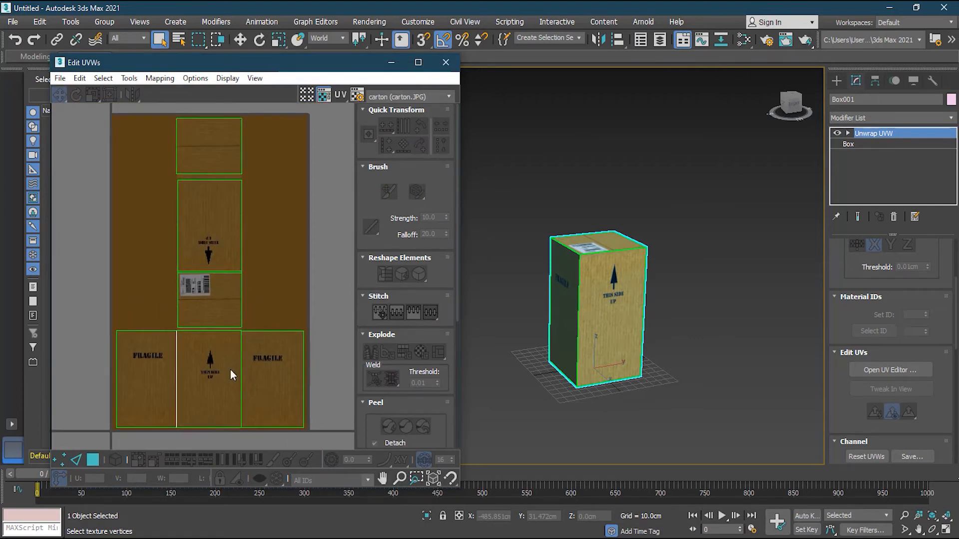
left_click(97, 460)
left_click(163, 357)
left_click_drag(160, 378, 208, 397)
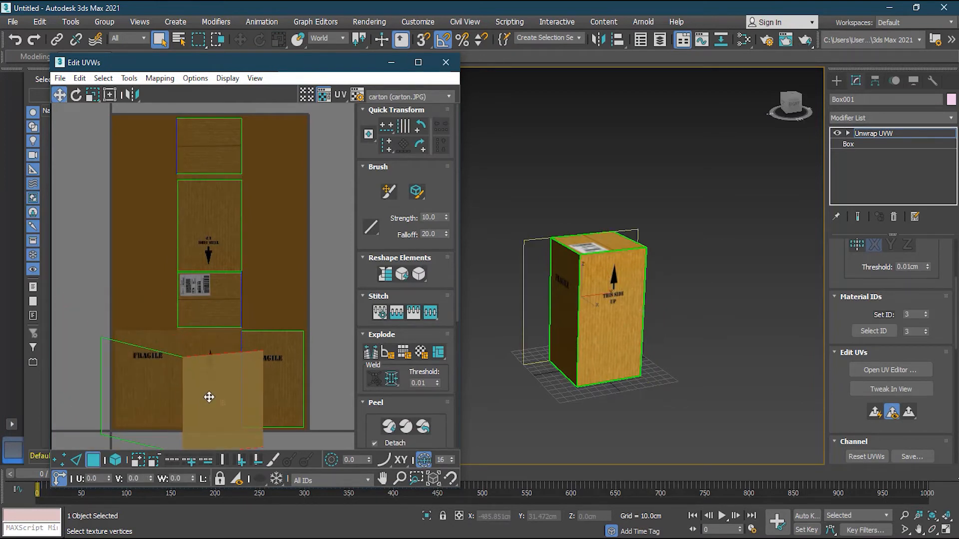
key("ctrl+z")
key("ctrl+z")
key("ctrl+z")
key("ctrl+z")
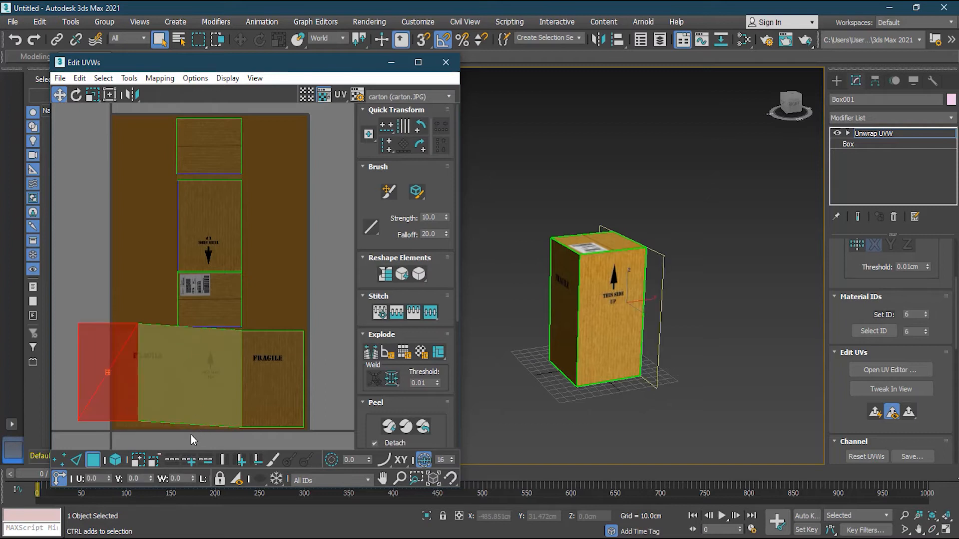
key("ctrl+z")
key("ctrl+z")
key("ctrl+z")
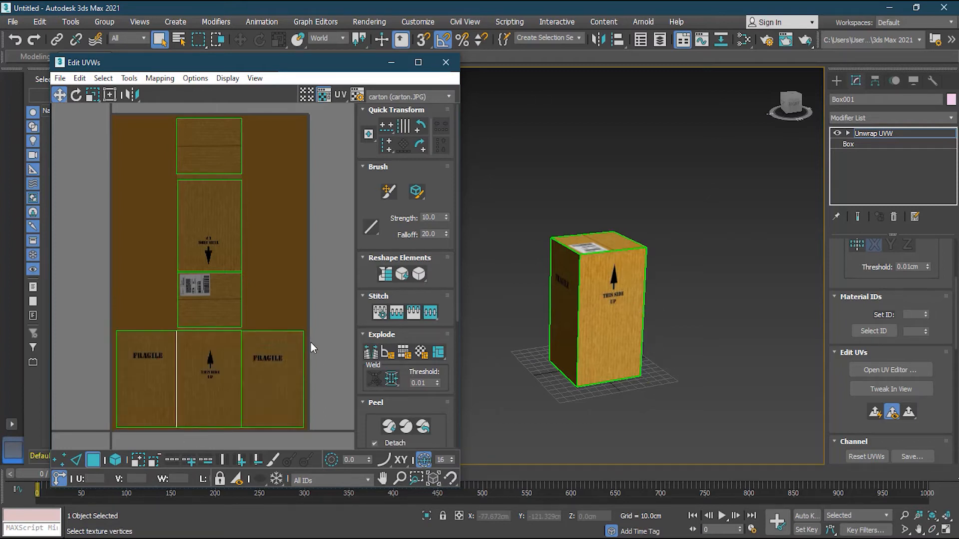
Close the UV editor and examine the carton's label, THIS SIDE UP and FRAGILE sides in the viewport.
left_click(446, 63)
scroll(664, 231, "up", 4)
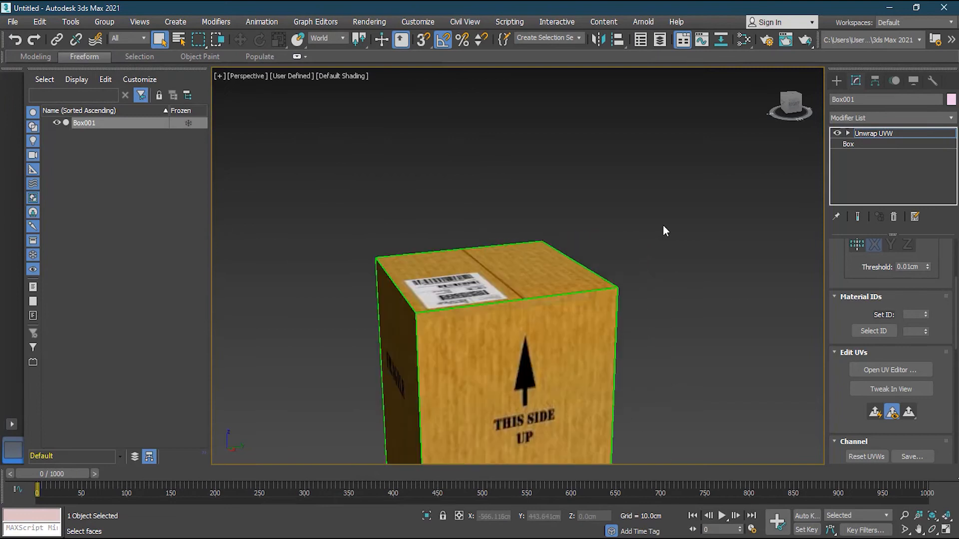
middle_click_drag(560, 340, 531, 187, "alt")
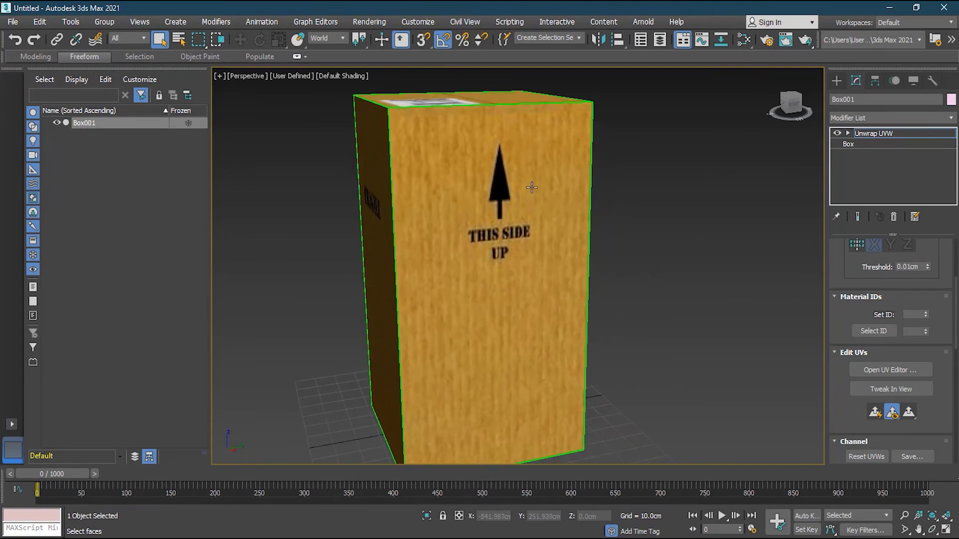
scroll(532, 186, "down", 3)
middle_click_drag(650, 322, 405, 226, "alt")
middle_click_drag(442, 290, 508, 281, "alt")
scroll(486, 273, "down", 6)
scroll(514, 287, "up", 2)
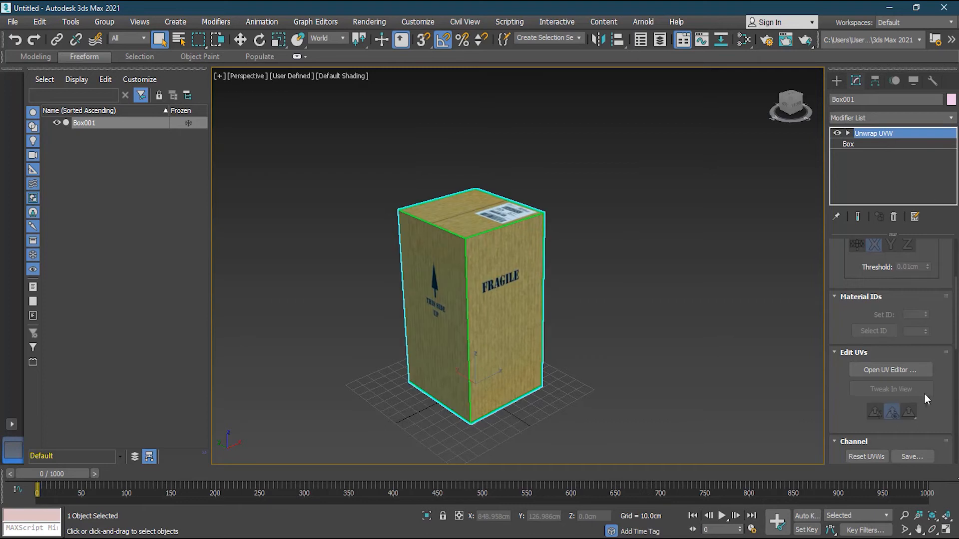
Shift the right FRAGILE face's UVs slightly left on the carton texture to center the lettering on the box.
left_click(902, 370)
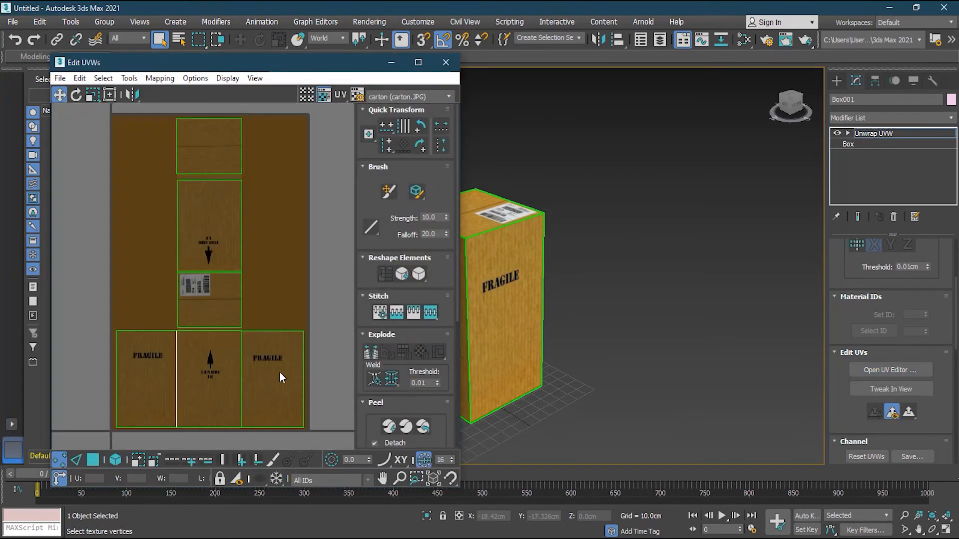
left_click(93, 459)
left_click(286, 397)
scroll(283, 413, "up", 2)
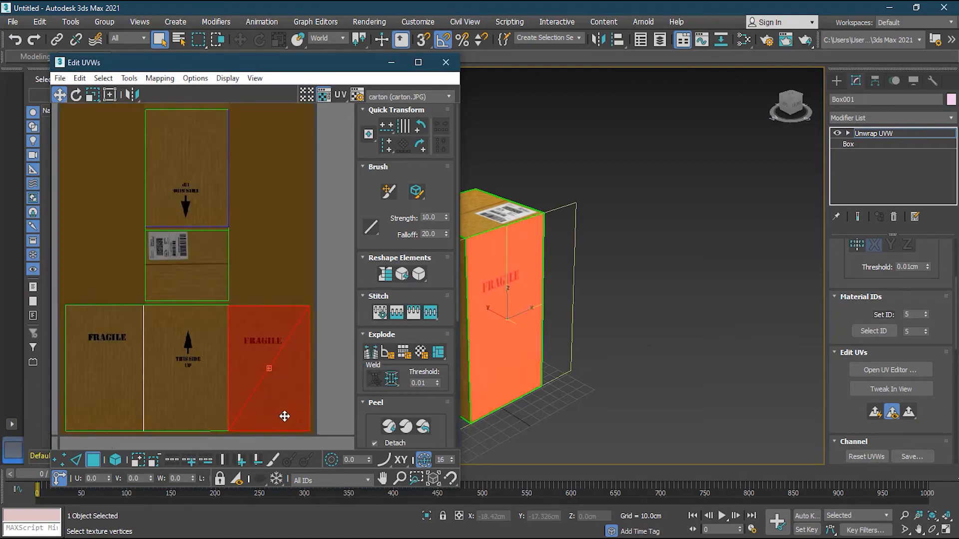
left_click_drag(276, 401, 271, 401)
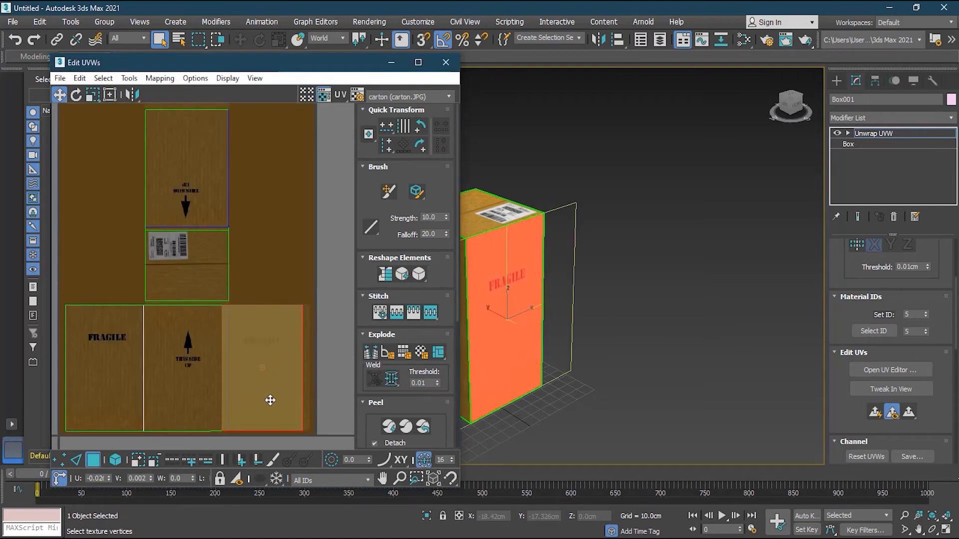
left_click(330, 389)
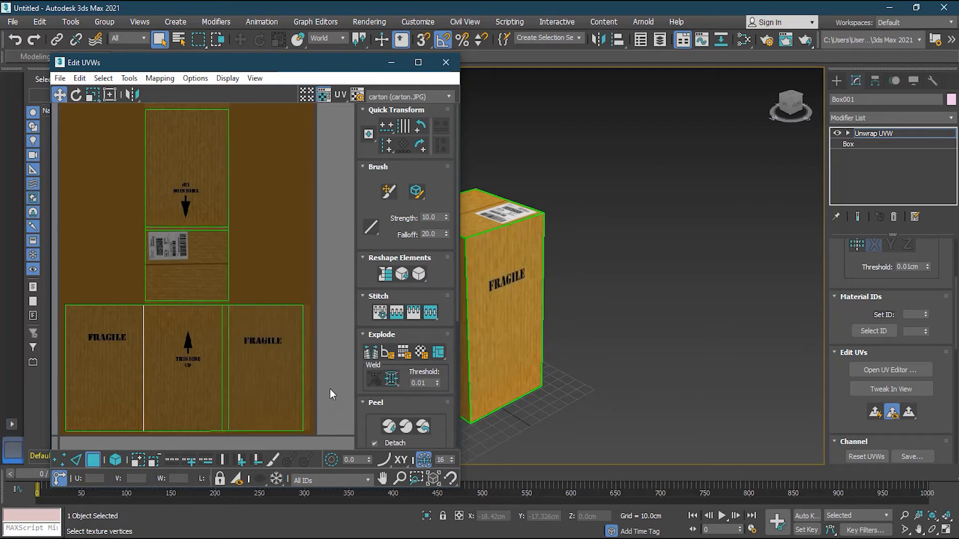
Check how the opposite FRAGILE side of the box sits on its panel in the UV layout.
left_click(446, 62)
middle_click_drag(483, 341, 453, 330, "alt")
left_click(453, 331)
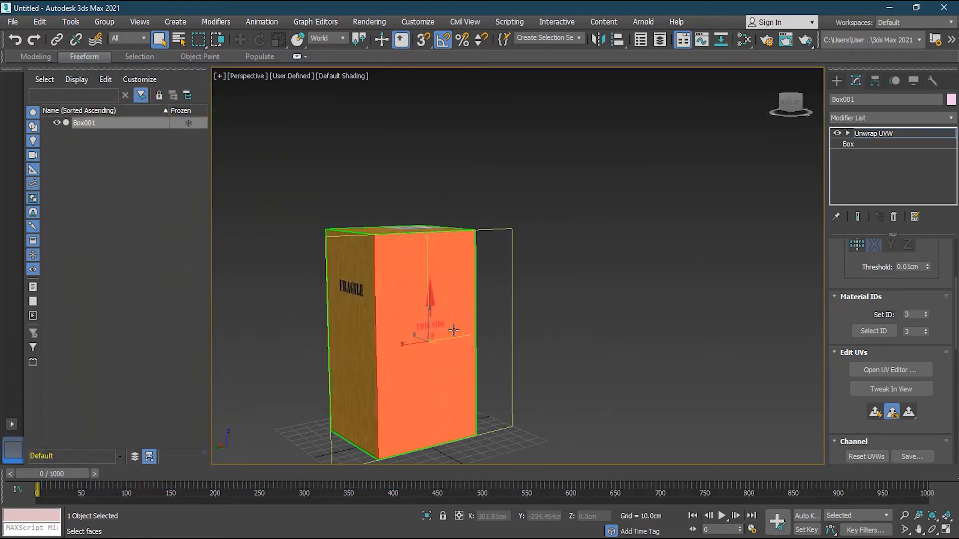
left_click(353, 317)
left_click(909, 371)
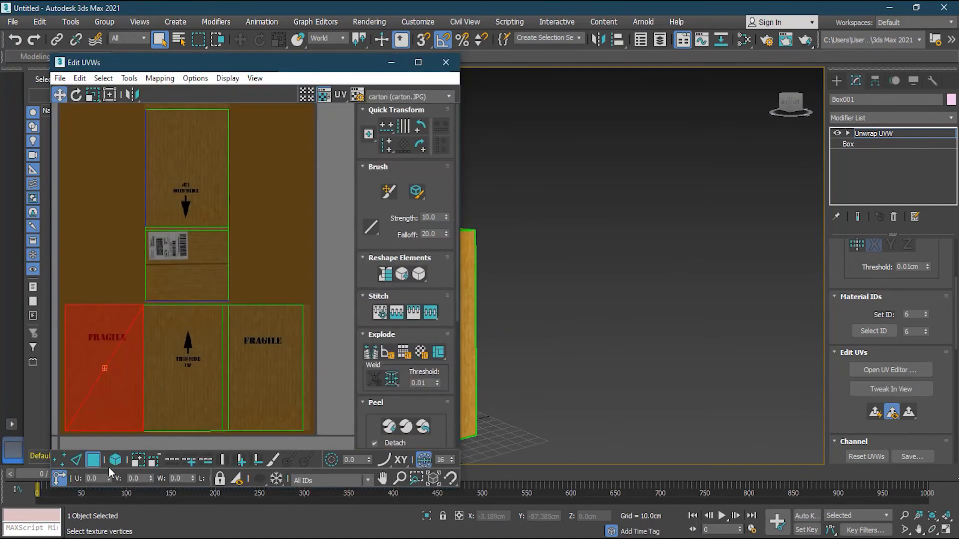
left_click(93, 460)
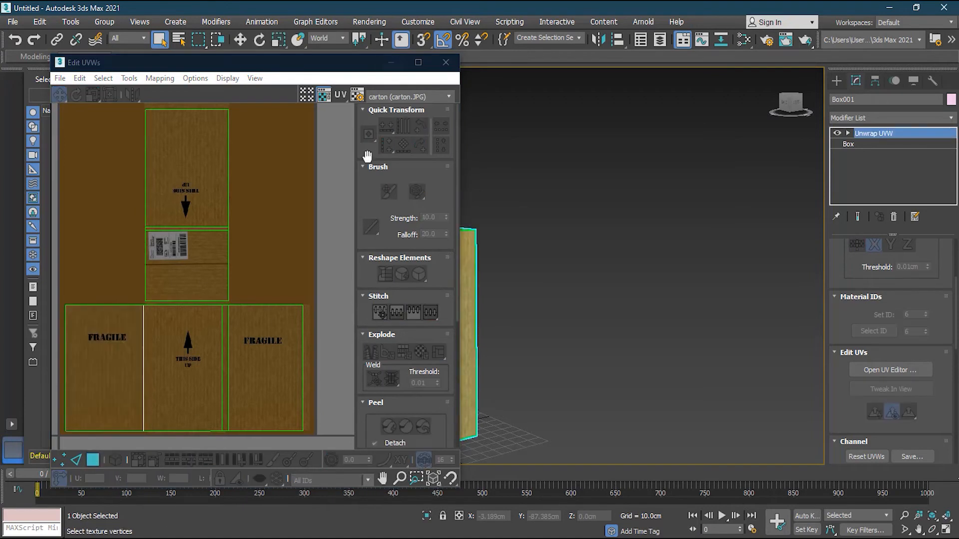
Close the UV editor, deselect the box and examine the textured carton from several sides.
left_click(446, 62)
left_click(560, 300)
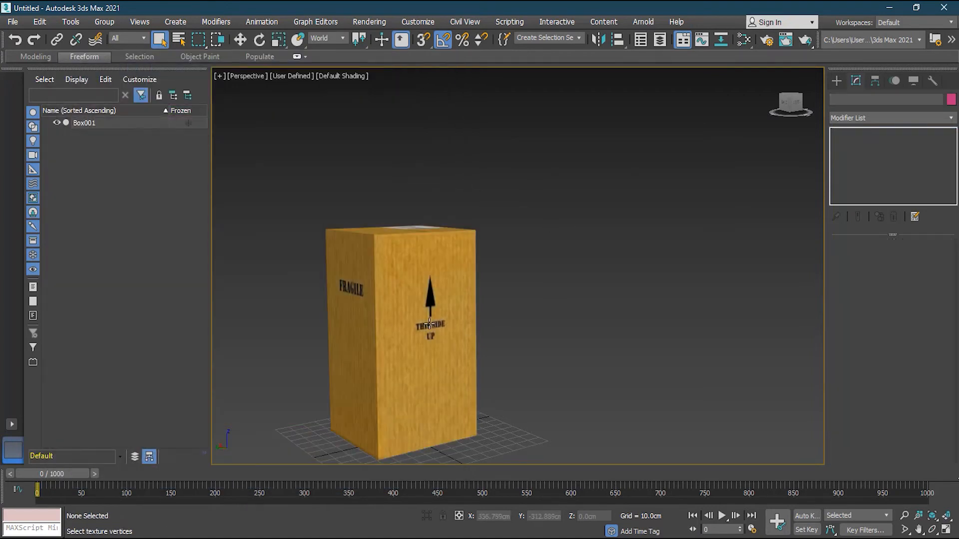
middle_click_drag(418, 306, 439, 328, "alt")
middle_click_drag(376, 280, 505, 309, "alt")
middle_click_drag(574, 300, 653, 290)
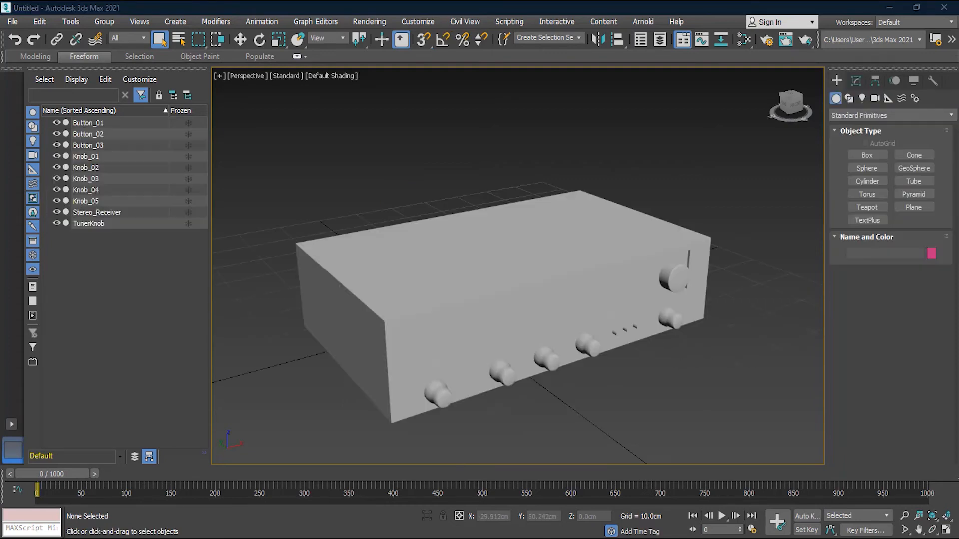
Assign Material #25, with the hifi.jpg bitmap as its diffuse color, to the Stereo_Receiver body.
left_click(497, 298)
scroll(574, 415, "up", 3)
middle_click_drag(591, 421, 555, 396)
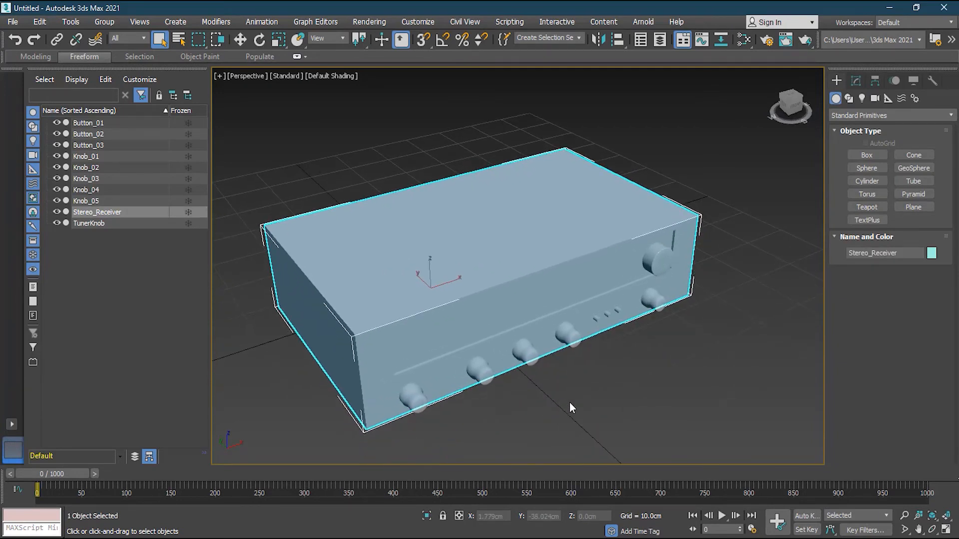
left_click(570, 403)
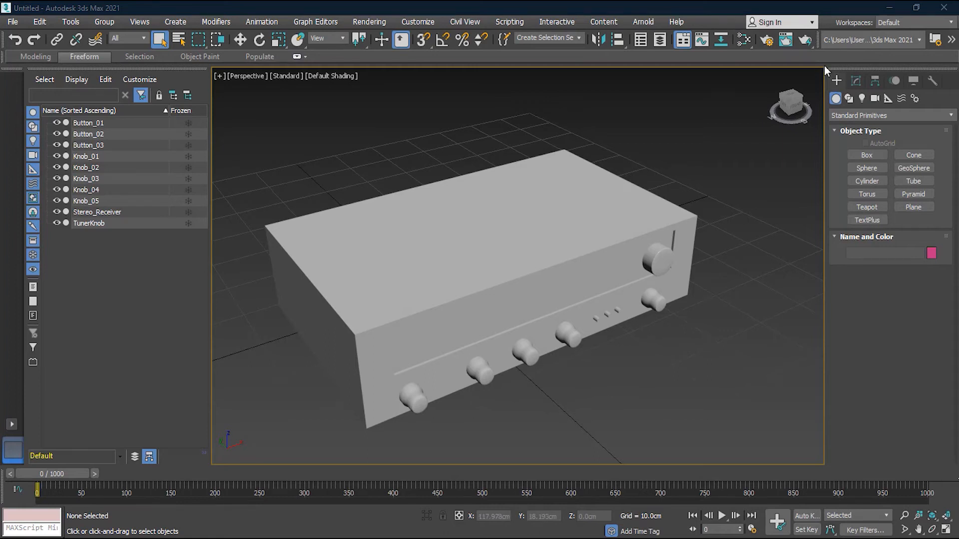
key("m")
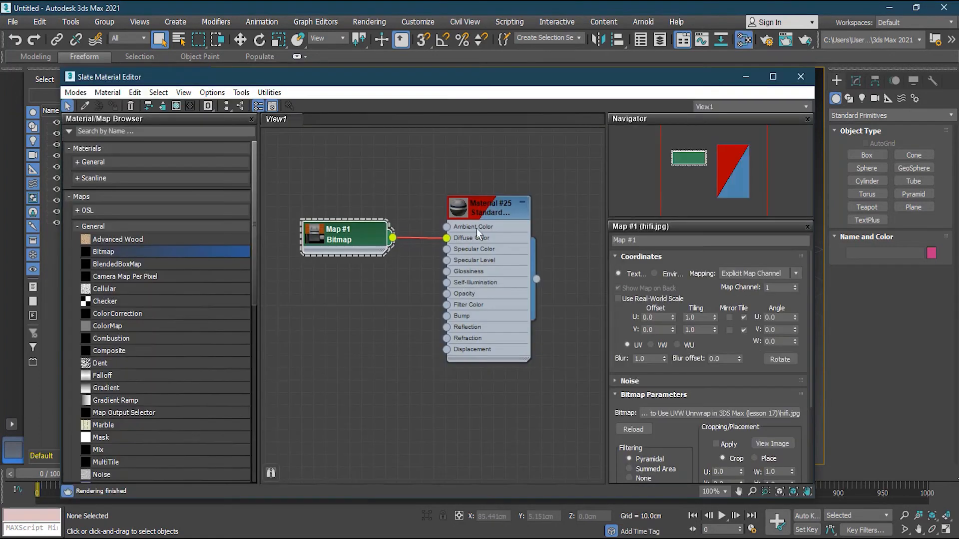
left_click_drag(554, 75, 507, 301)
left_click(477, 228)
right_click(443, 430)
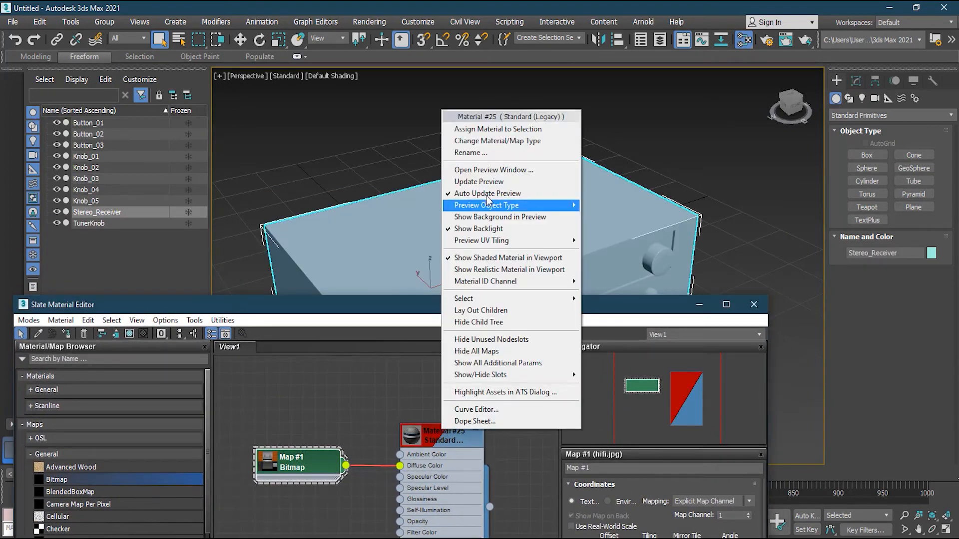
left_click(502, 129)
left_click(753, 304)
left_click(734, 375)
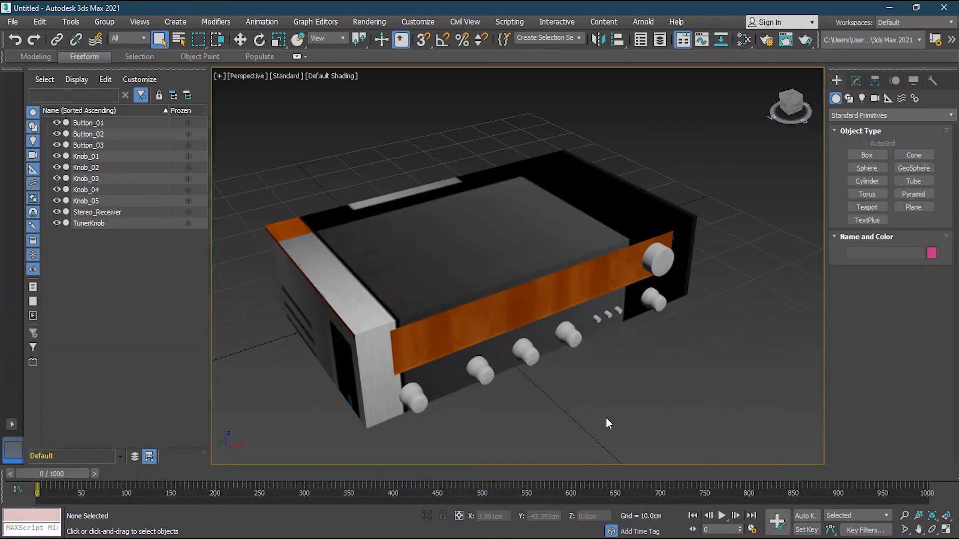
Add an Unwrap UVW modifier to the Stereo_Receiver body.
left_click(510, 250)
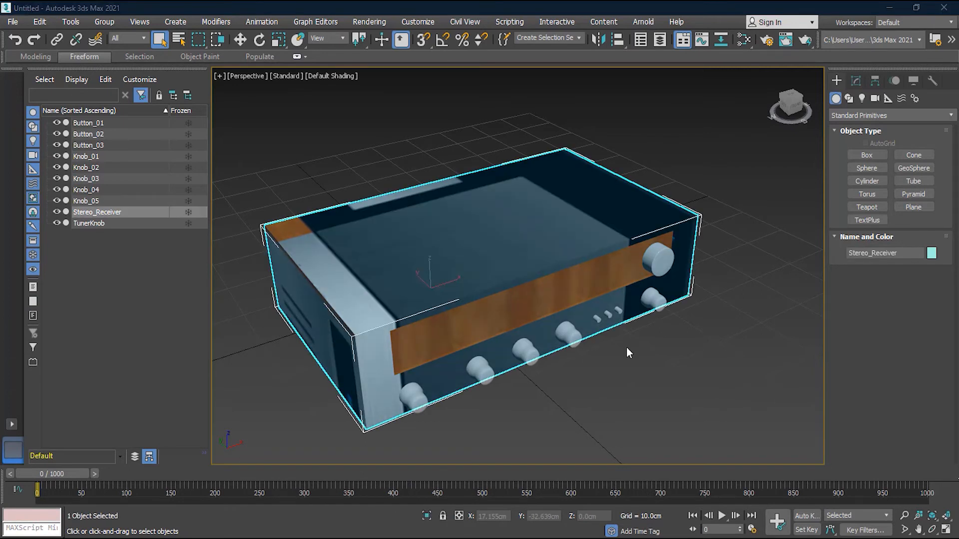
left_click(856, 82)
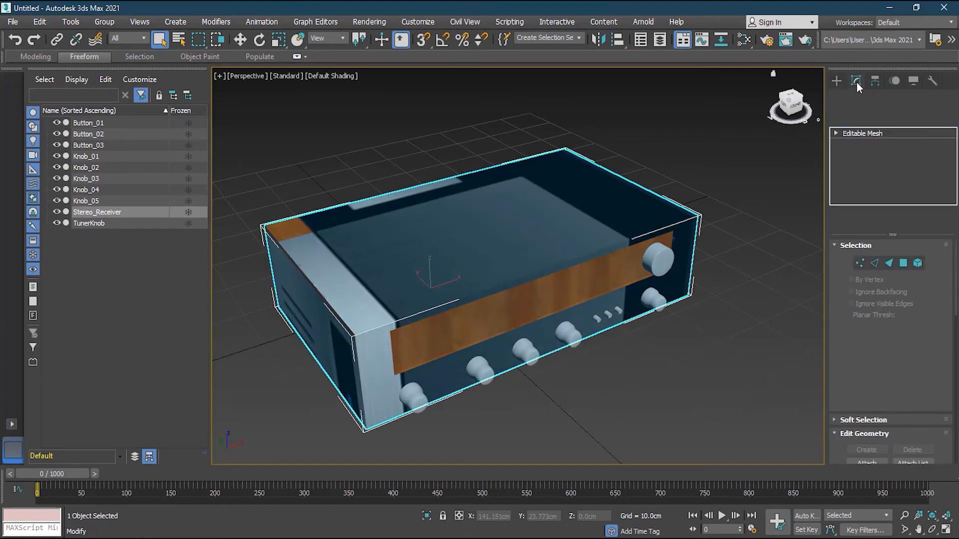
left_click(952, 118)
scroll(865, 422, "down", 15)
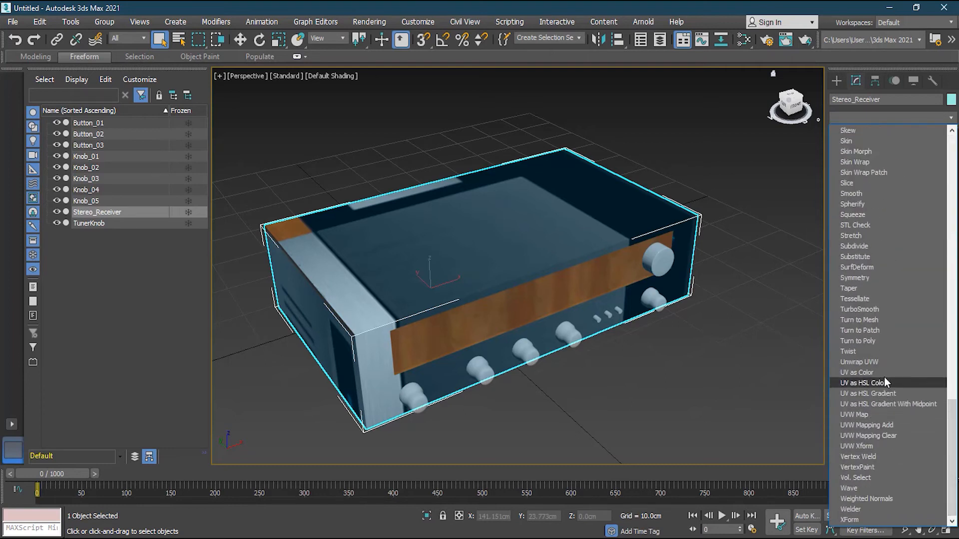
left_click(885, 362)
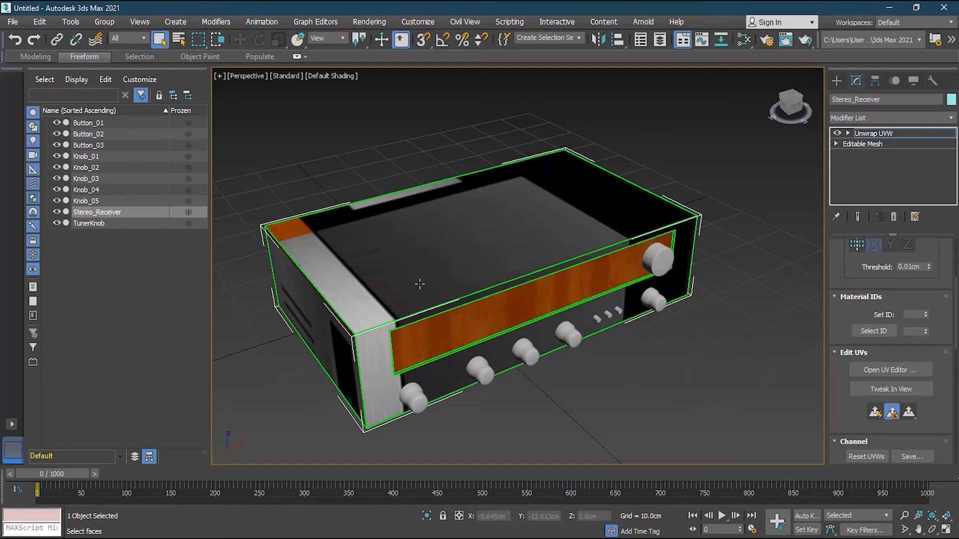
Open the UV editor beside the receiver and show Map #1 (hifi.jpg) as its background.
middle_click_drag(652, 364, 565, 368, "alt")
scroll(285, 360, "up", 5)
scroll(285, 359, "down", 5)
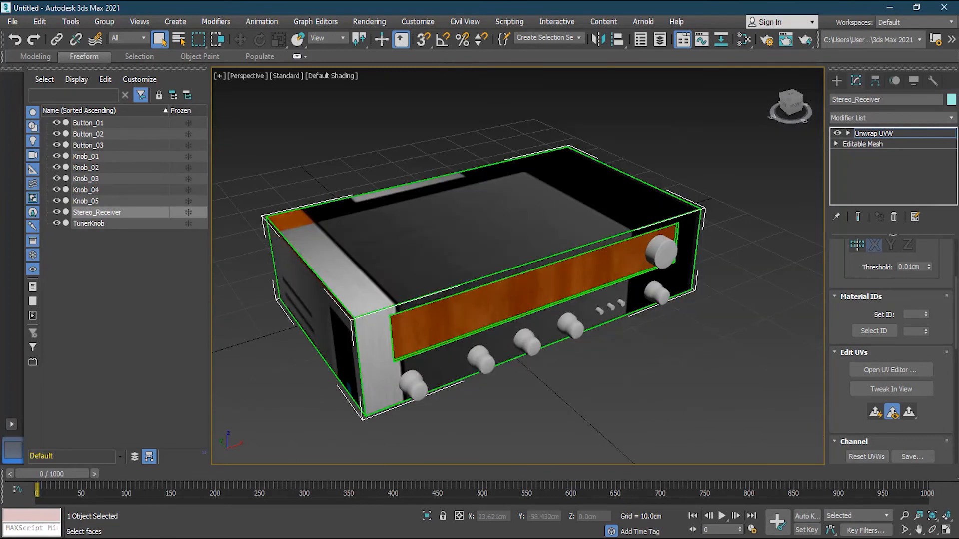
left_click(900, 371)
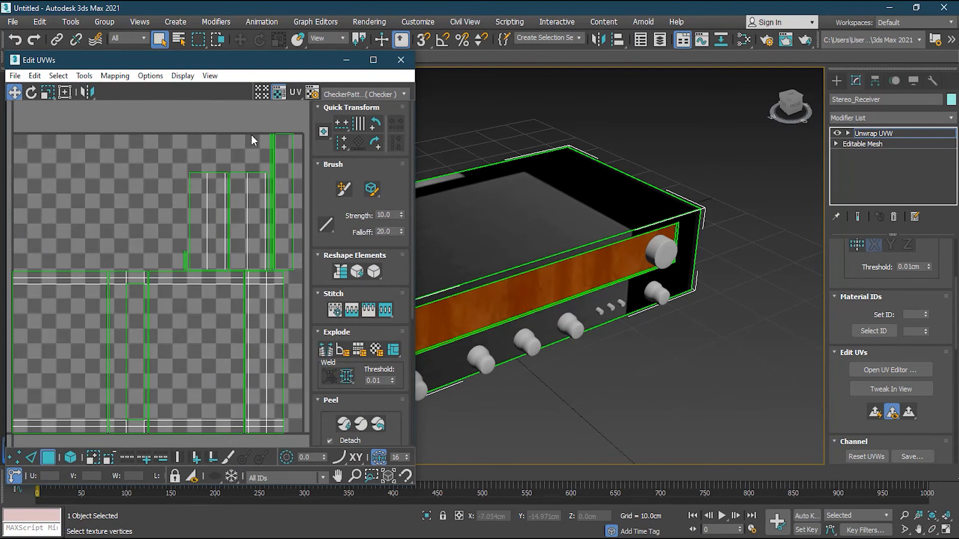
left_click_drag(234, 62, 360, 41)
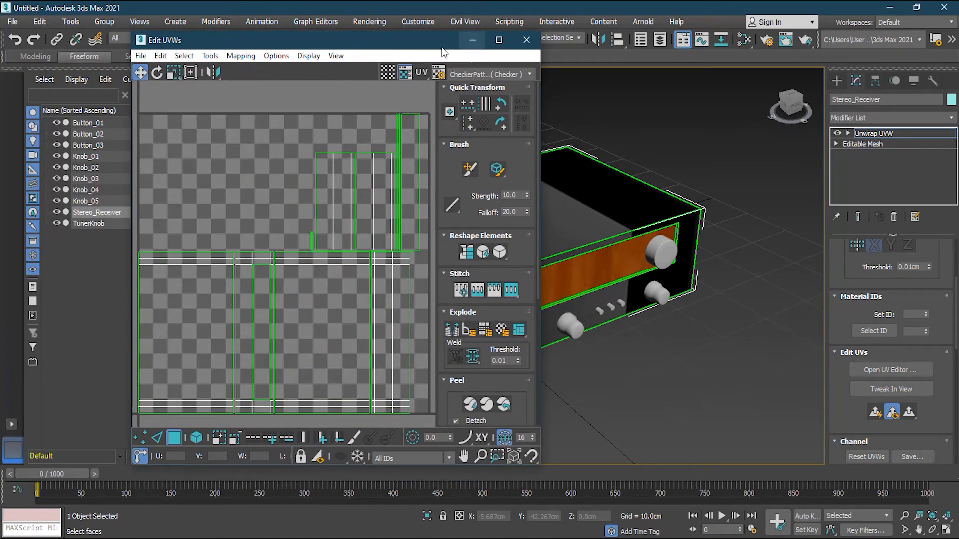
left_click_drag(392, 45, 333, 44)
middle_click_drag(554, 229, 703, 231)
scroll(671, 233, "down", 3)
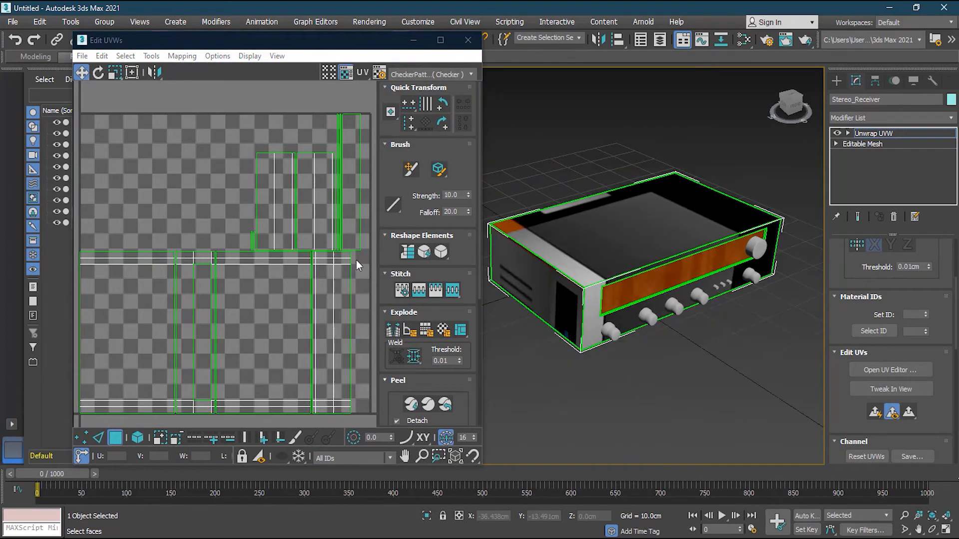
left_click(448, 73)
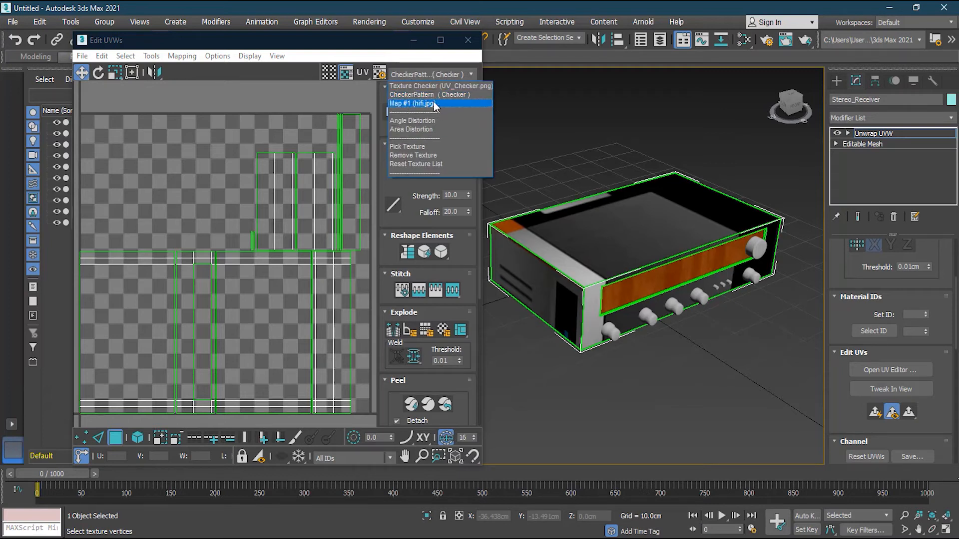
left_click(427, 103)
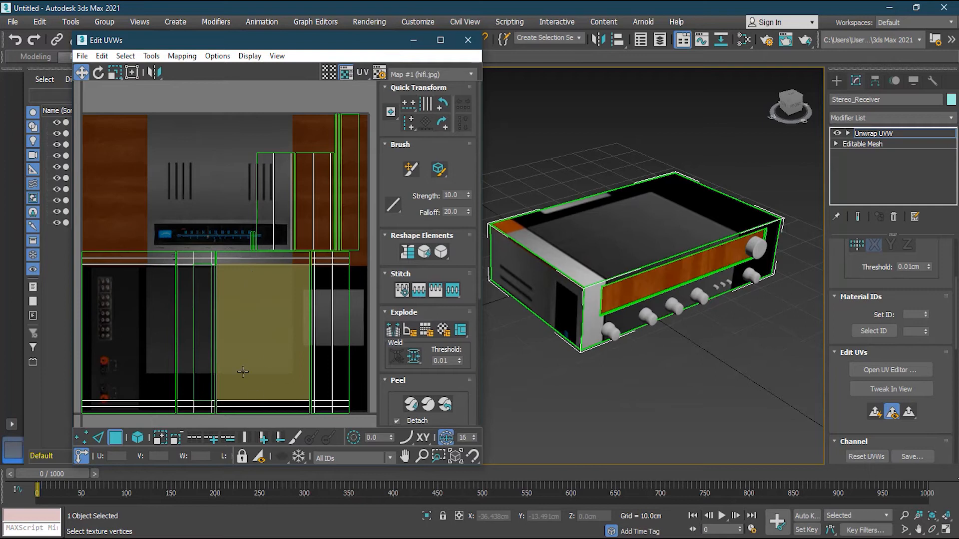
scroll(178, 401, "down", 1)
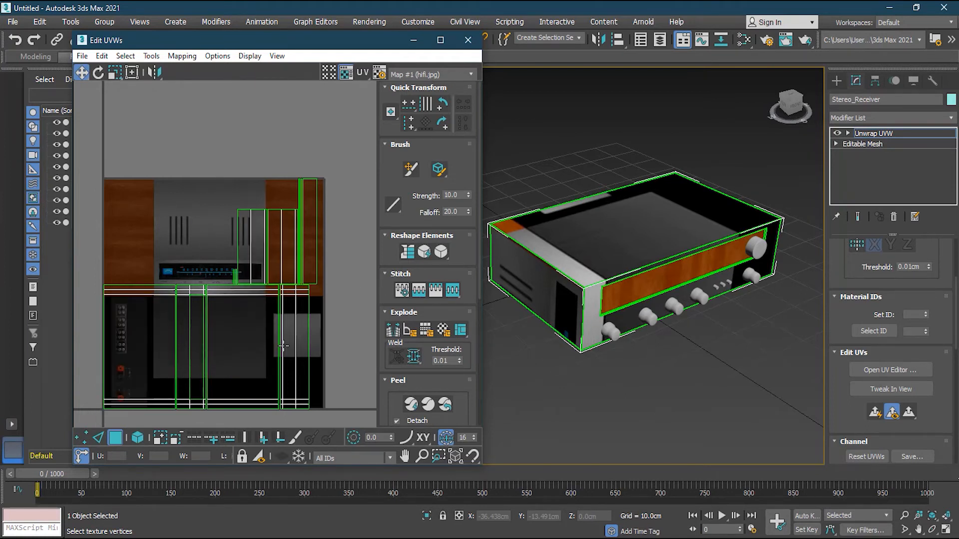
Check where the receiver's top, front display panel and thin recess faces lie in the UV layout.
left_click(663, 280)
left_click(689, 218)
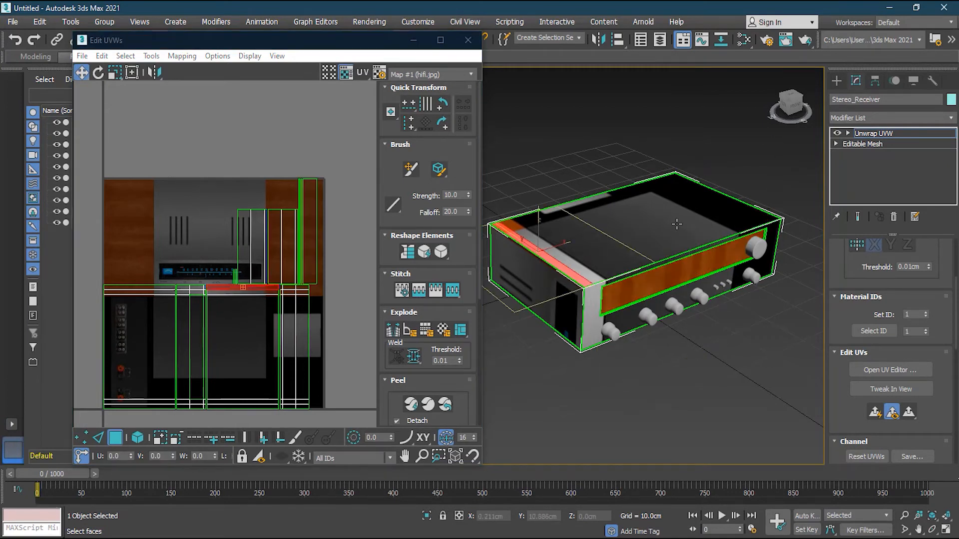
left_click(664, 278)
scroll(665, 280, "up", 3)
scroll(666, 280, "up", 4)
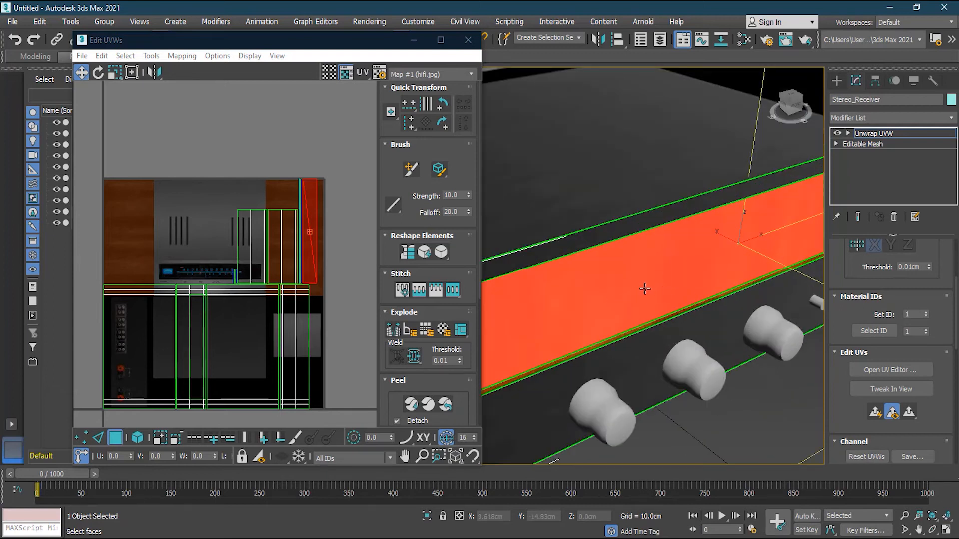
scroll(551, 285, "down", 5)
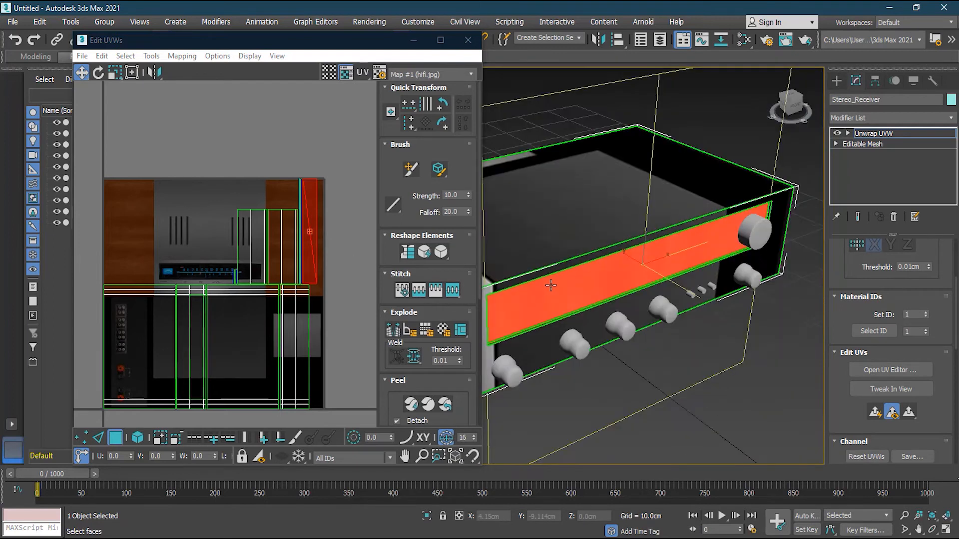
scroll(551, 285, "down", 2)
scroll(532, 320, "up", 6)
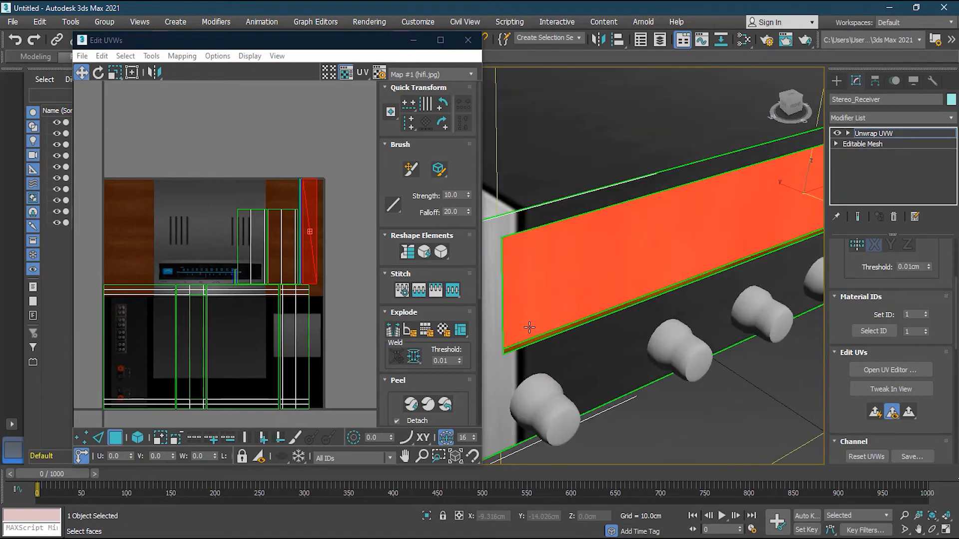
left_click(528, 342)
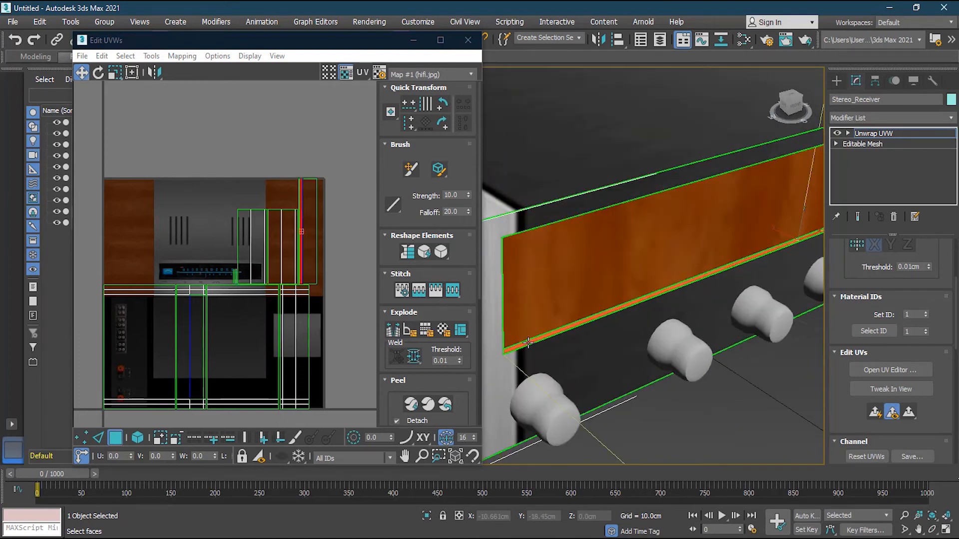
scroll(551, 295, "down", 5)
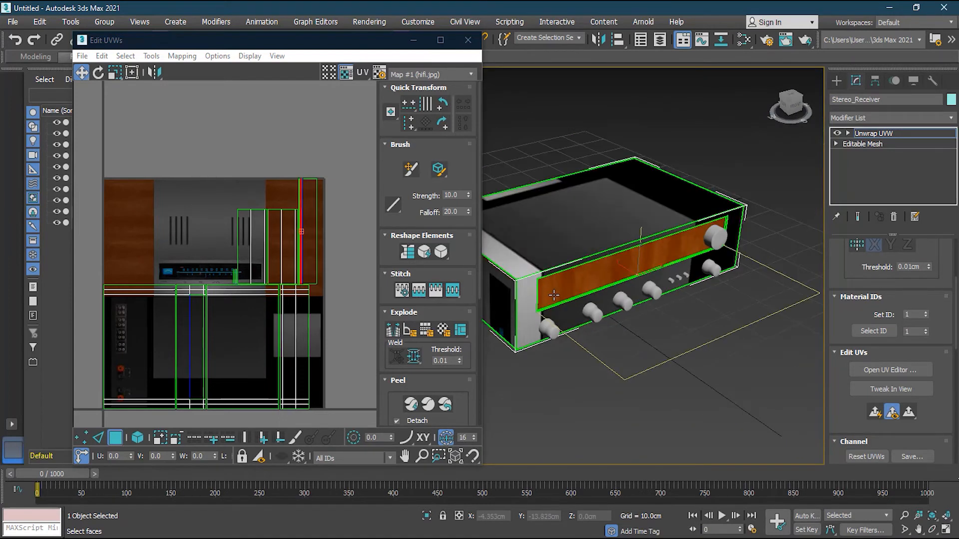
left_click(578, 284)
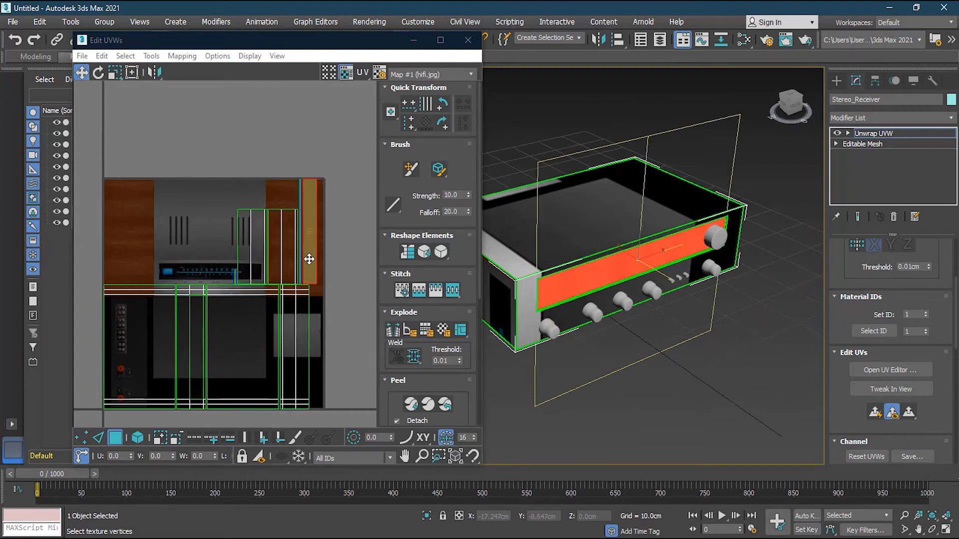
Move all UV pieces off the hifi.jpg texture, the upper group to its right and the lower group below it.
left_click(337, 259)
scroll(303, 259, "up", 3)
scroll(180, 186, "down", 3)
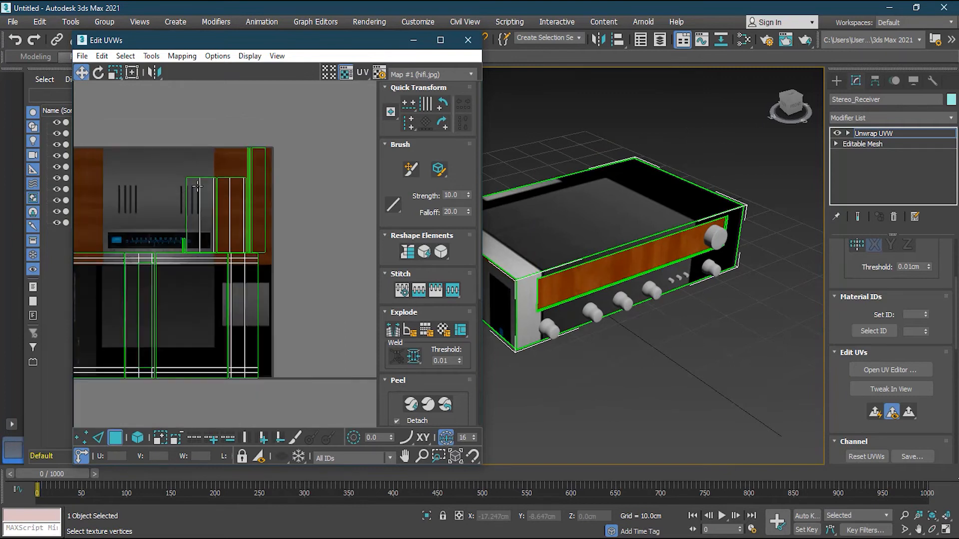
left_click_drag(149, 256, 155, 250)
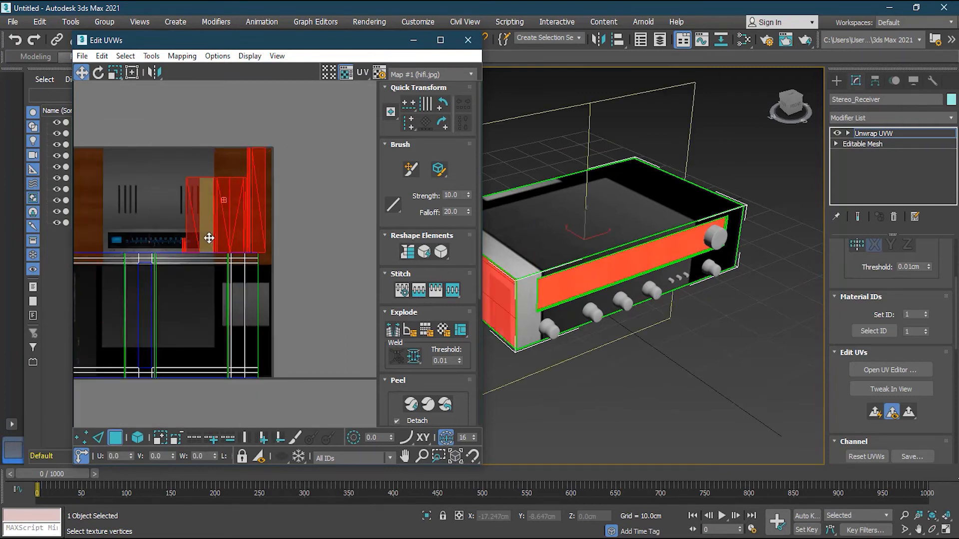
left_click_drag(208, 238, 307, 238)
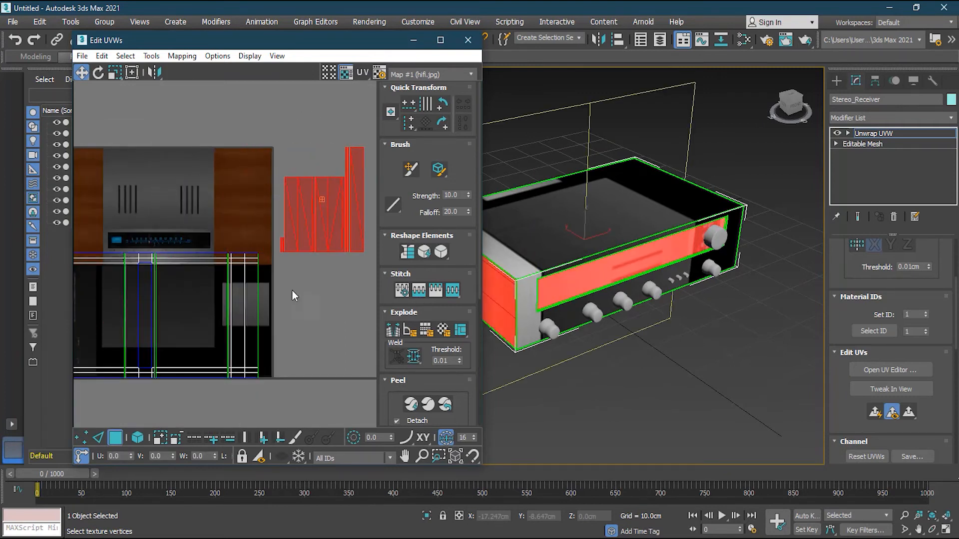
middle_click_drag(219, 281, 266, 278)
left_click_drag(88, 213, 309, 392)
left_click_drag(253, 289, 258, 426)
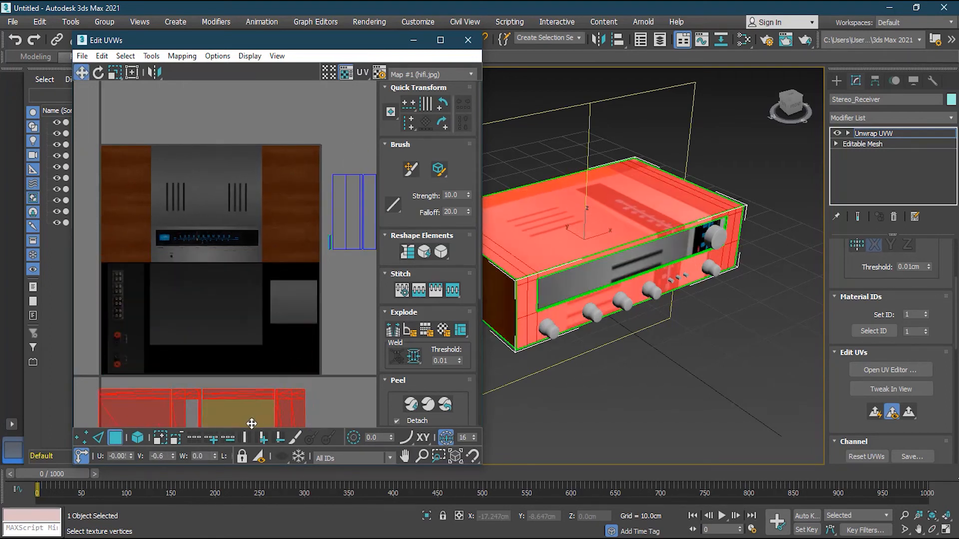
left_click(335, 334)
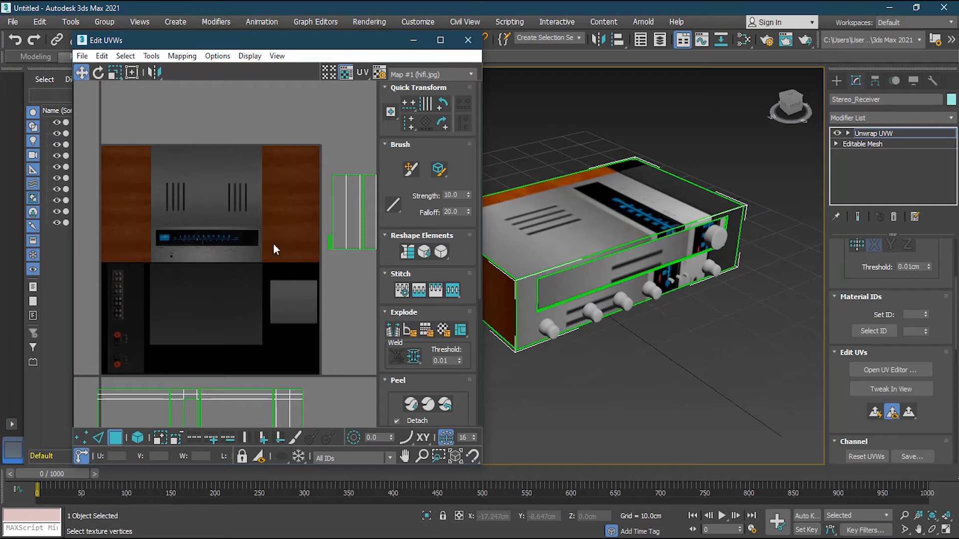
Move the front display panel face's UVs onto the grey front section of the hifi.jpg texture.
left_click(549, 287)
middle_click_drag(217, 218, 152, 249)
left_click_drag(341, 253, 126, 283)
middle_click_drag(127, 284, 217, 292)
scroll(217, 292, "up", 4)
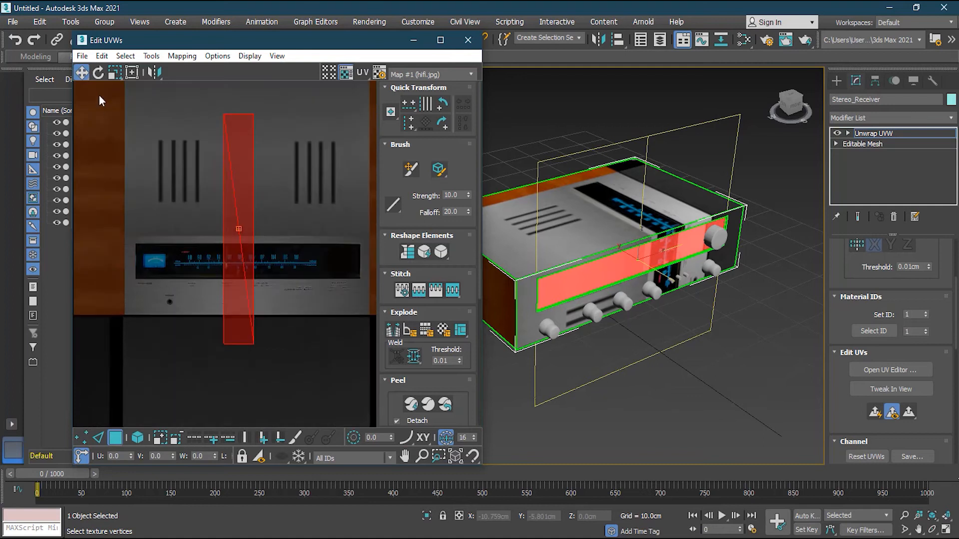
Rotate the front display panel's UVs a quarter turn so the strip lies horizontally.
left_click(98, 73)
left_click_drag(250, 339, 229, 325)
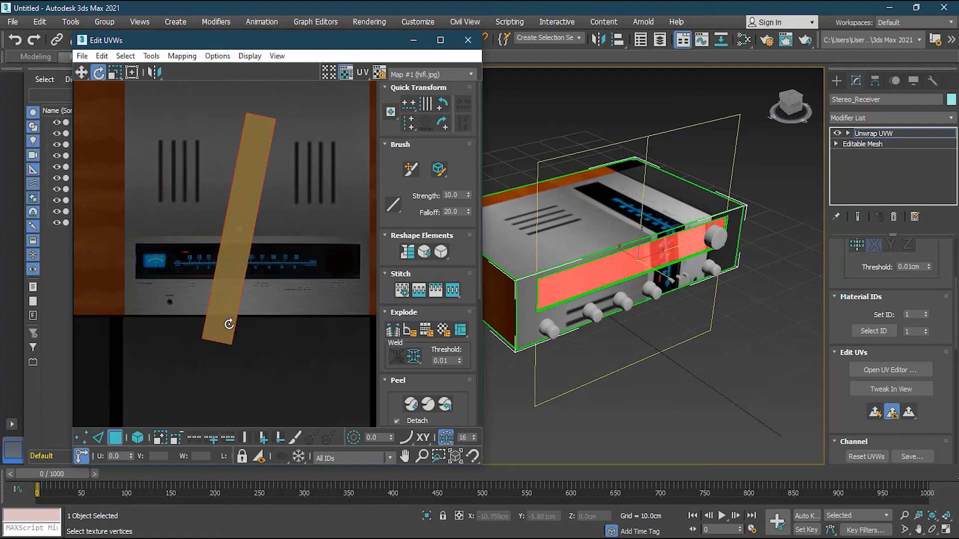
key("ctrl+z")
left_click_drag(349, 42, 317, 51)
left_click_drag(230, 336, 355, 235)
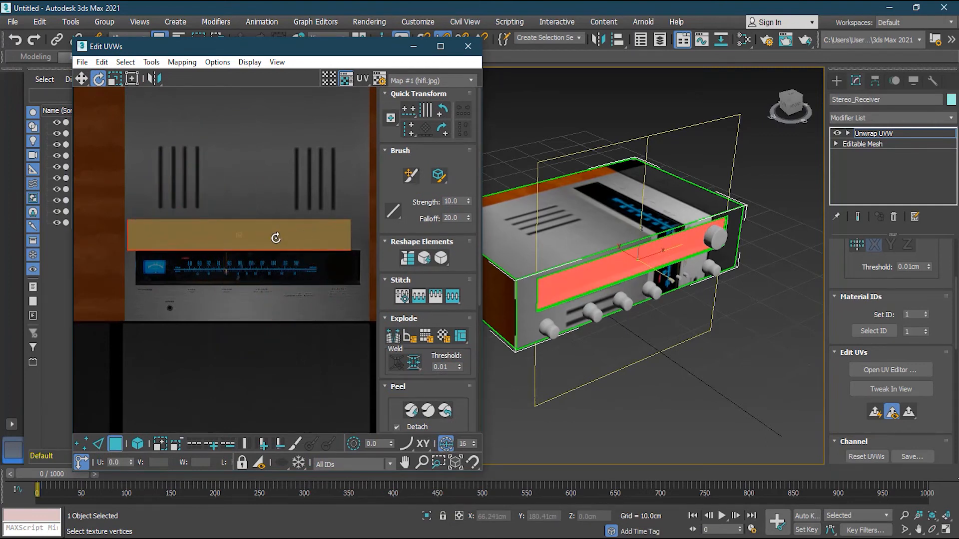
Position the display panel's UV strip over the black tuner display in the texture.
key("w")
left_click_drag(273, 235, 288, 269)
mouse_move(287, 273)
left_mouse_down()
mouse_move(298, 300)
mouse_move(280, 274)
left_mouse_up()
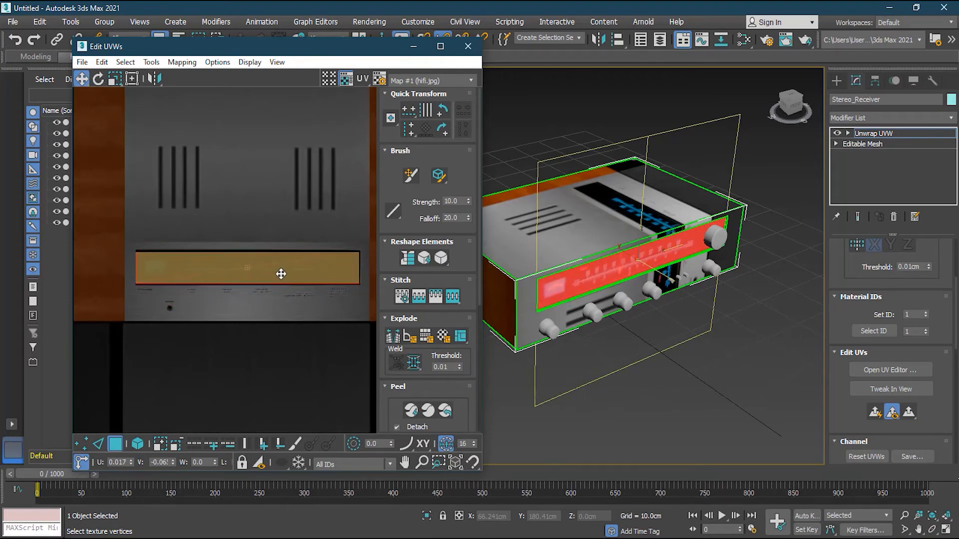
scroll(175, 268, "up", 2)
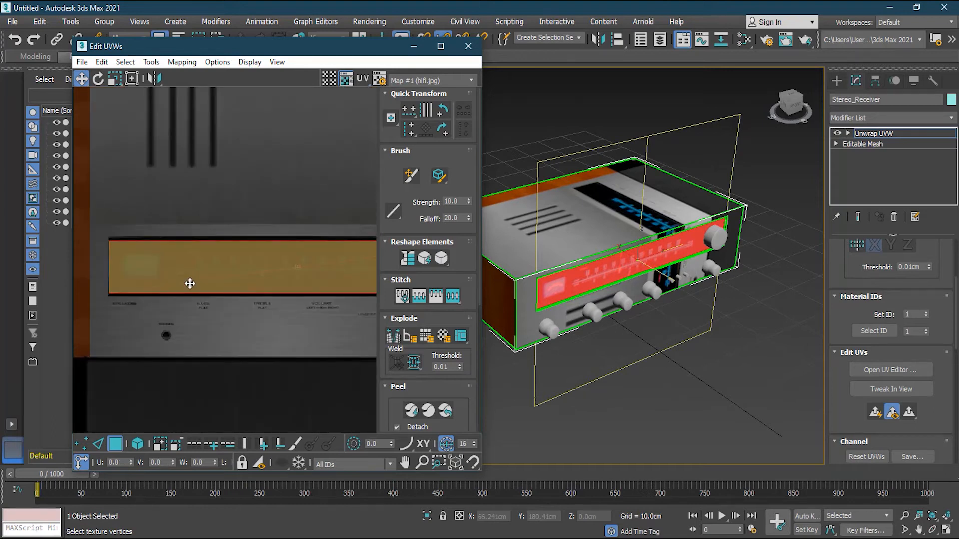
scroll(153, 271, "up", 1)
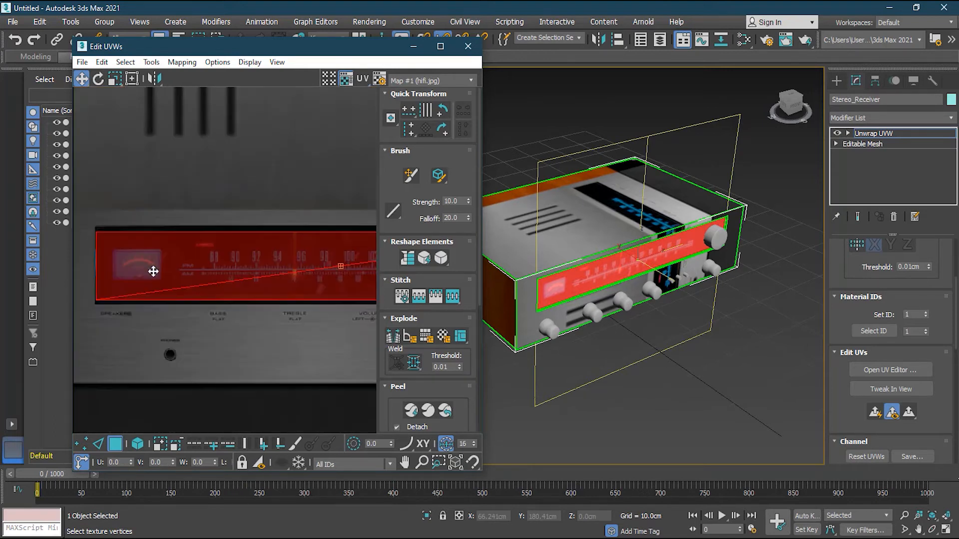
Stretch the panel's UV strip with the Freeform tool to the upper and lower edges of the tuner display.
left_click(132, 79)
left_click_drag(95, 227, 95, 221)
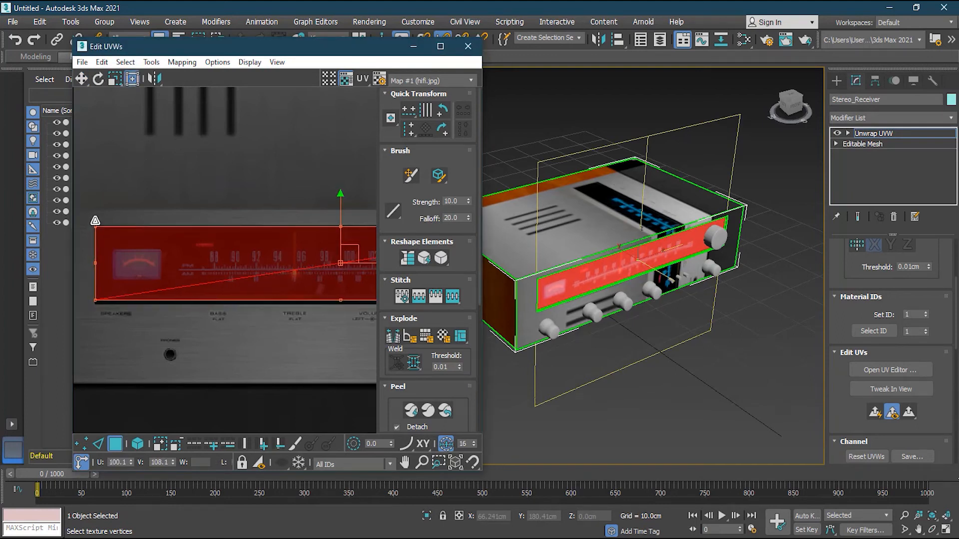
left_click(94, 311)
left_click(126, 261)
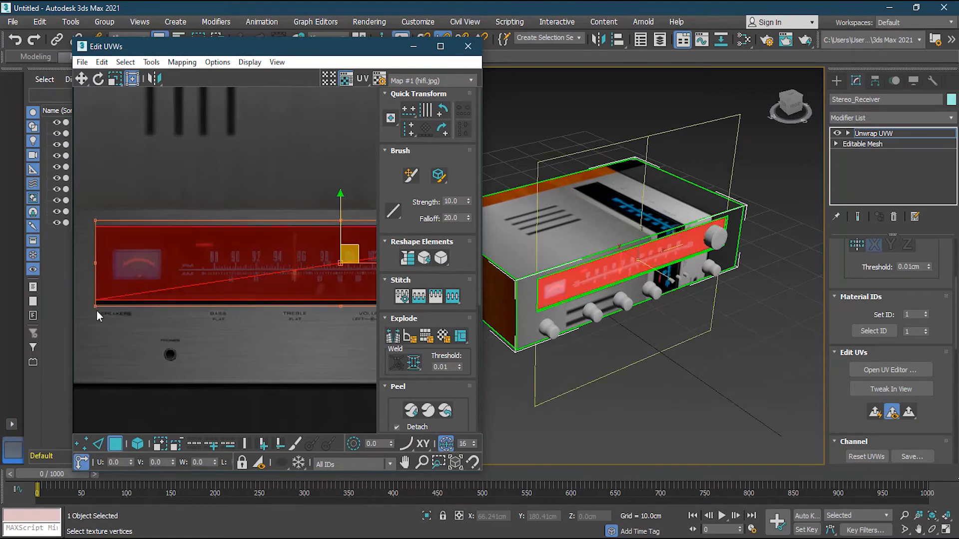
Adjust the UV strip's right end to the tuner display's right edge and check the display on the receiver.
scroll(202, 302, "down", 3)
middle_click_drag(205, 305, 139, 310)
scroll(276, 301, "up", 3)
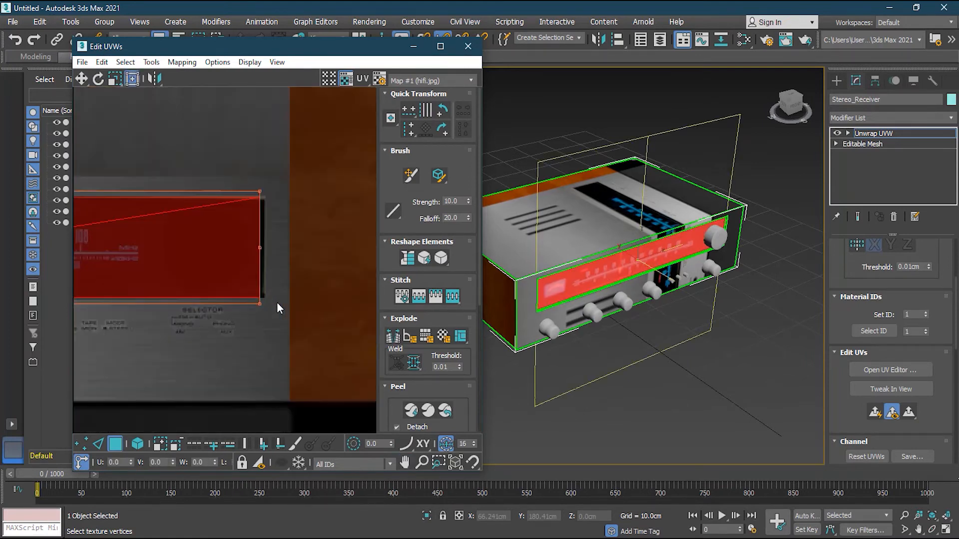
left_click_drag(255, 303, 258, 302)
left_click(226, 318)
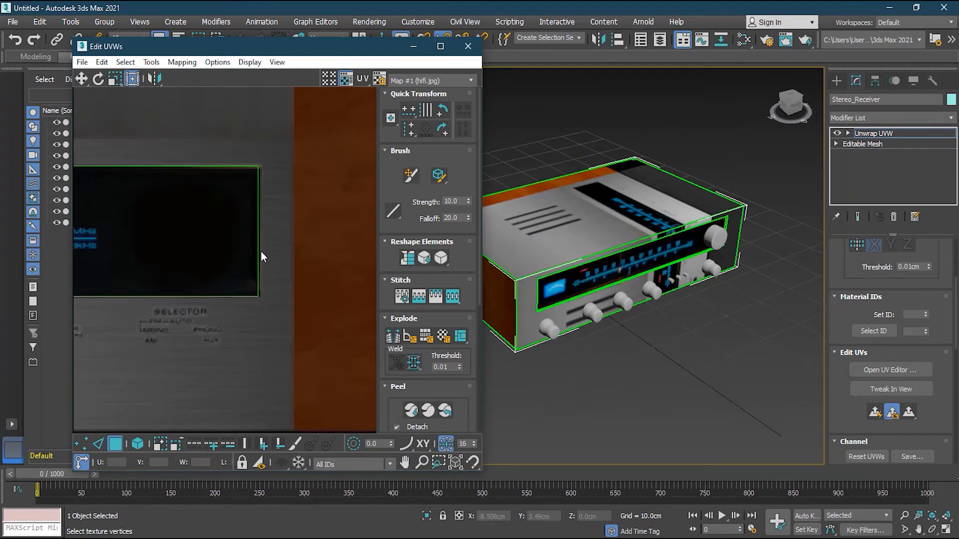
scroll(261, 256, "down", 3)
scroll(213, 264, "down", 4)
scroll(584, 289, "up", 5)
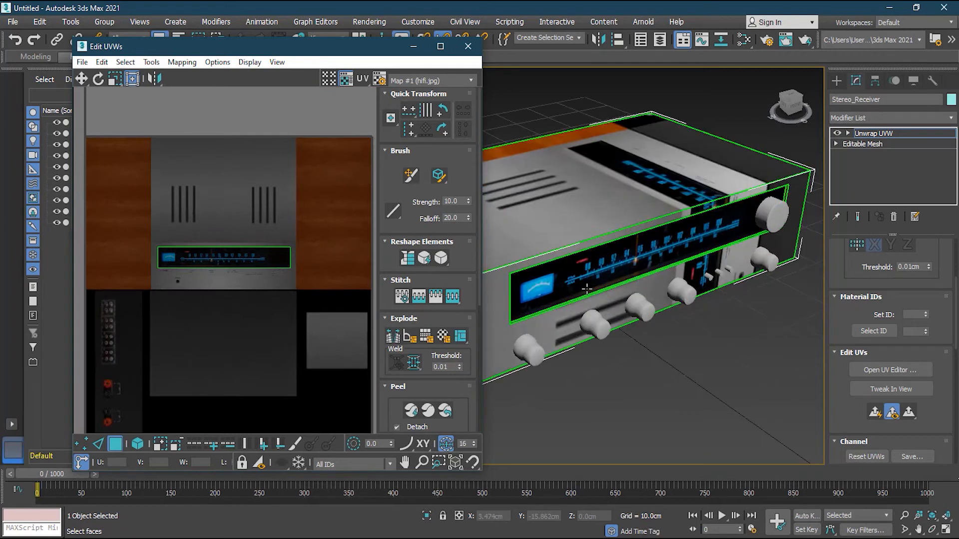
middle_click_drag(583, 289, 646, 291)
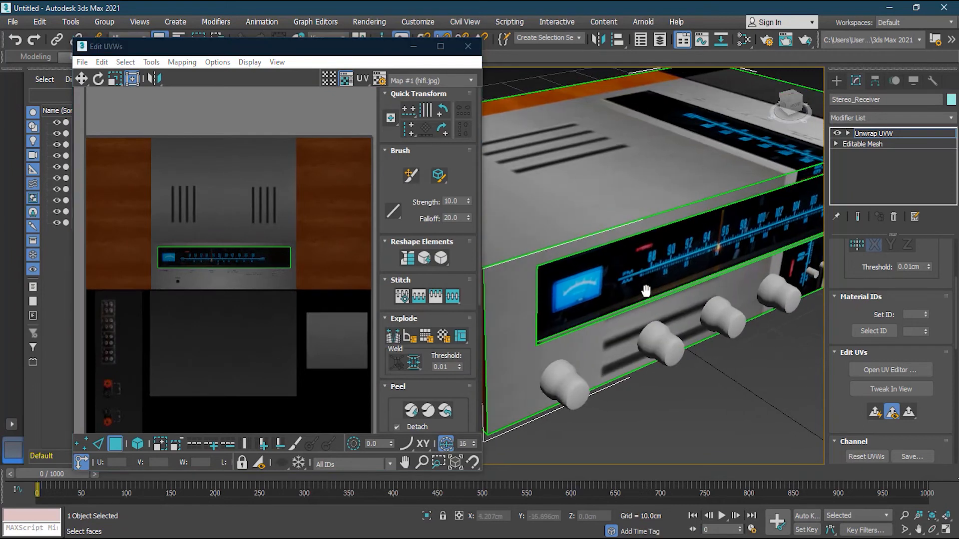
Select the lower rim face of the display recess and move its UV strip onto the tuner display area of the texture.
left_click(557, 338)
middle_click_drag(617, 345, 515, 316, "alt")
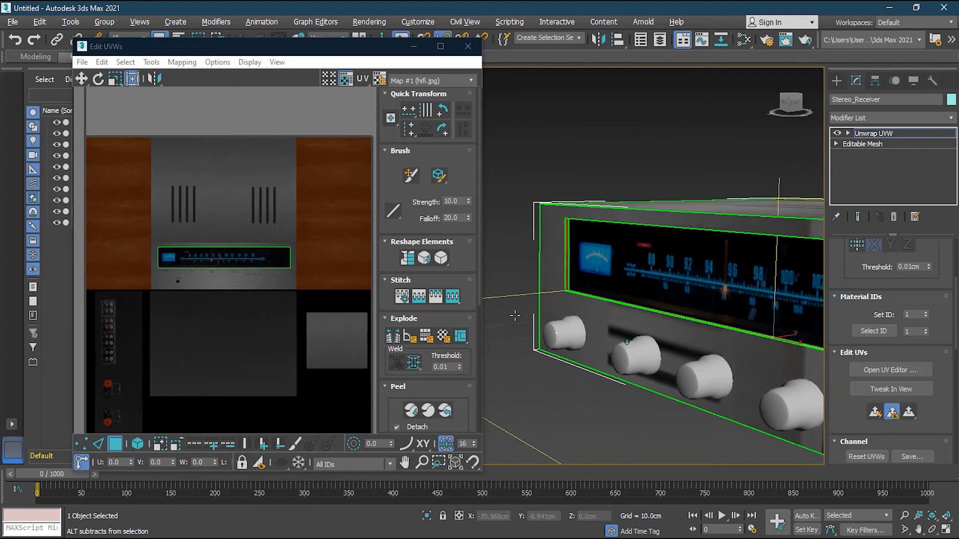
scroll(223, 269, "down", 2)
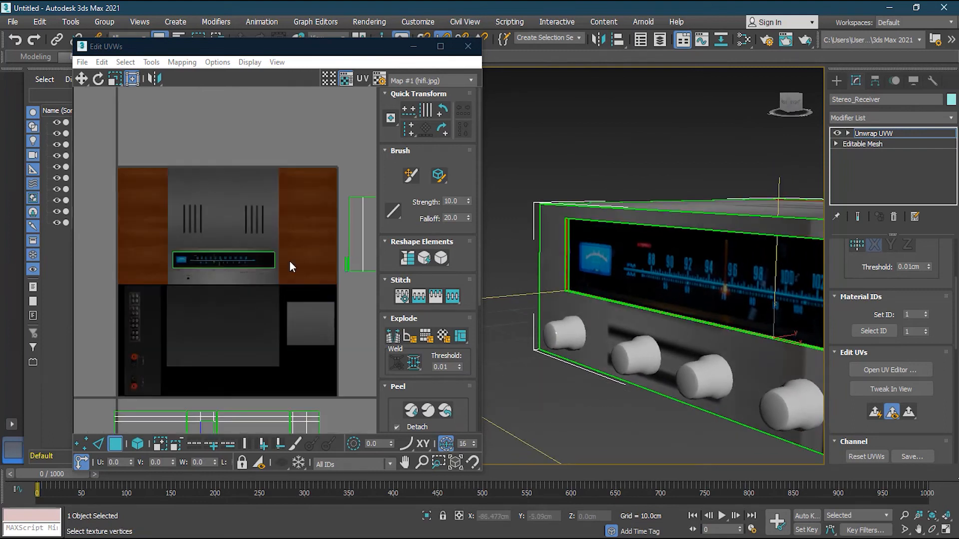
middle_click_drag(289, 260, 175, 276)
scroll(305, 246, "up", 3)
left_click_drag(289, 266, 107, 309)
middle_click_drag(121, 304, 364, 280)
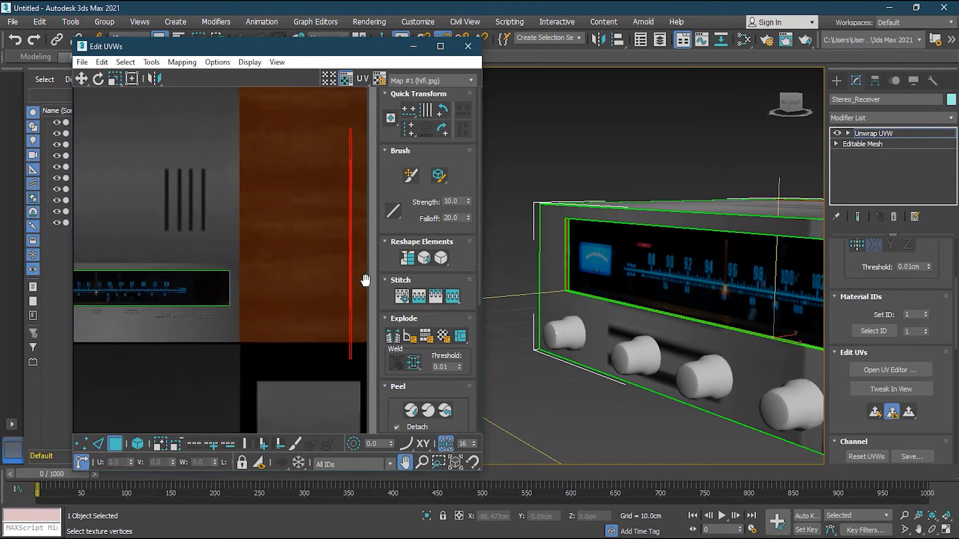
scroll(225, 291, "down", 2)
middle_click_drag(222, 293, 280, 298)
scroll(319, 305, "down", 2)
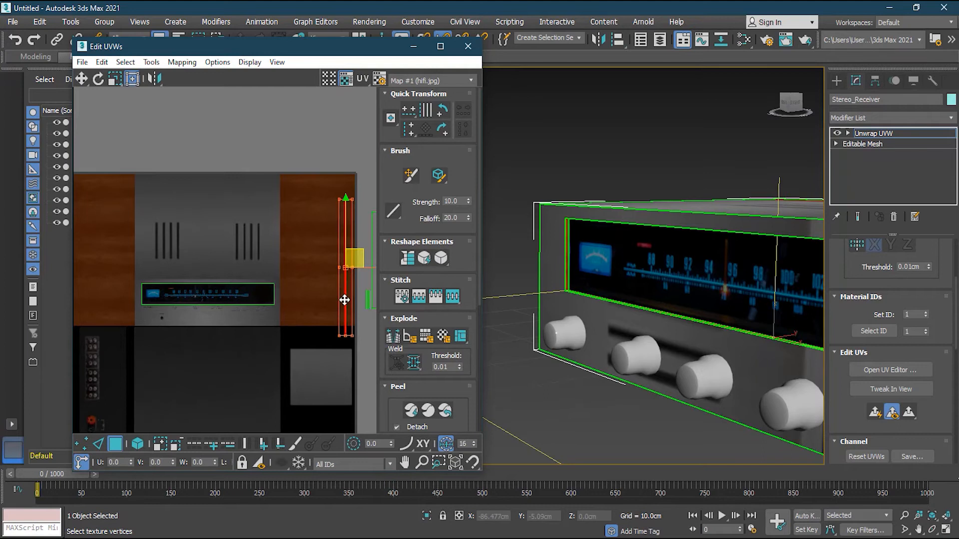
left_click_drag(344, 300, 164, 322)
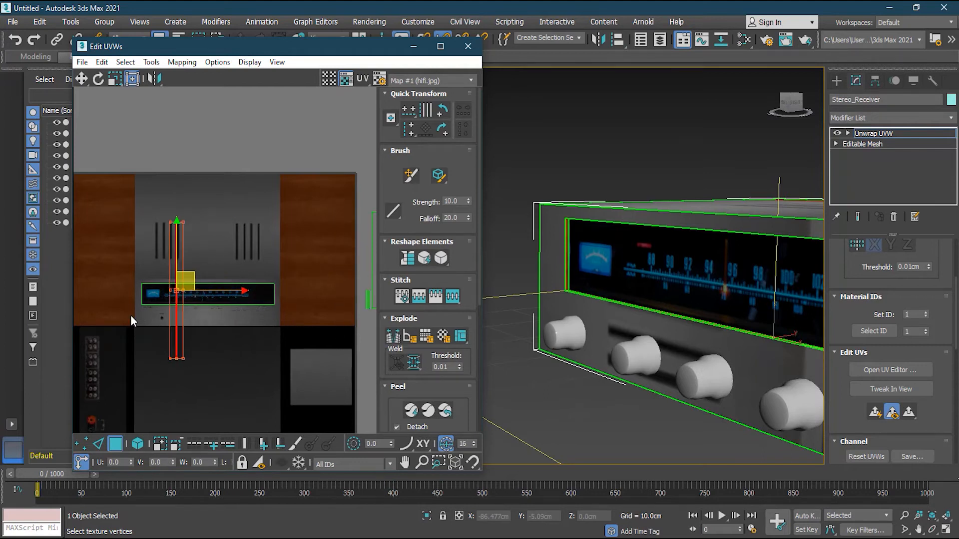
Rotate the rim's UV strip a quarter turn and place it along the tuner display's lower edge.
scroll(130, 322, "up", 3)
left_click(103, 79)
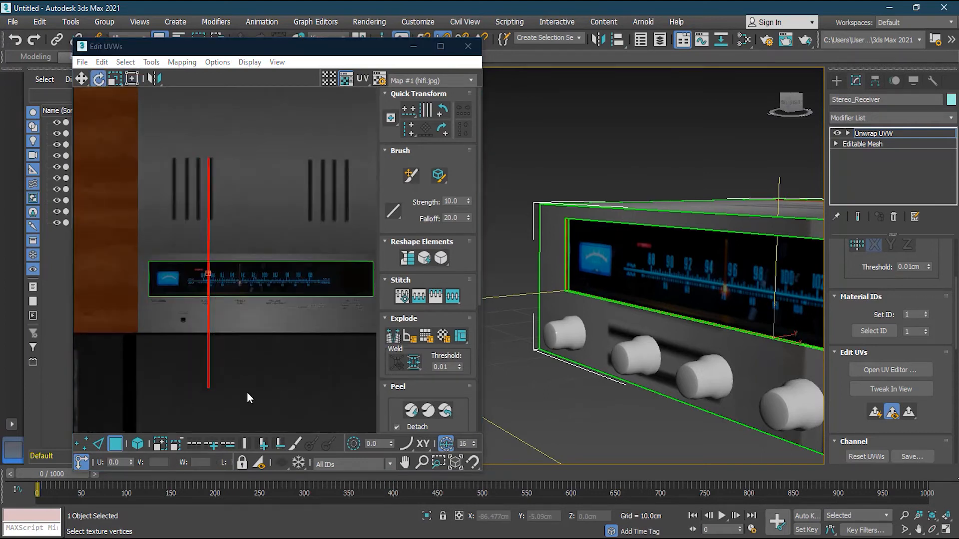
left_click_drag(208, 384, 208, 382)
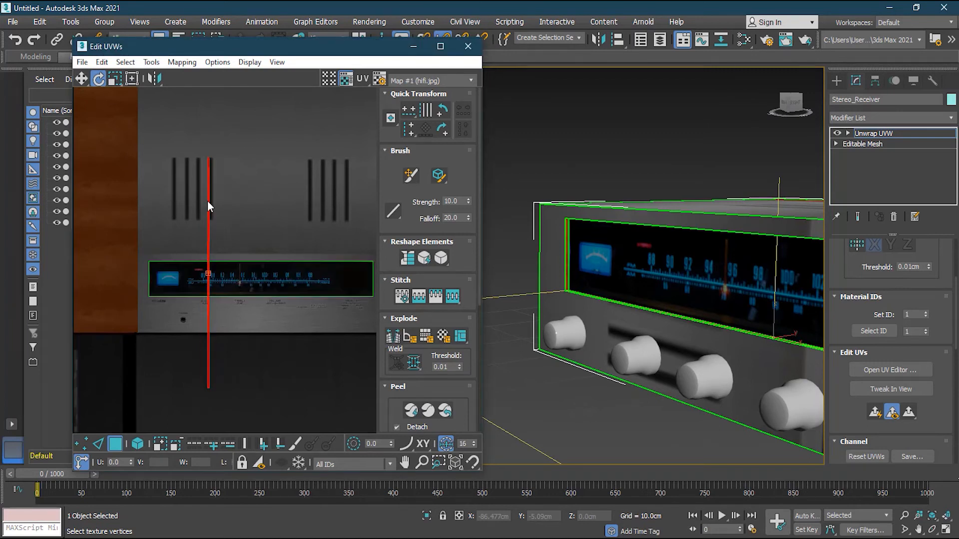
left_click_drag(209, 188, 223, 324)
key("w")
scroll(146, 267, "up", 3)
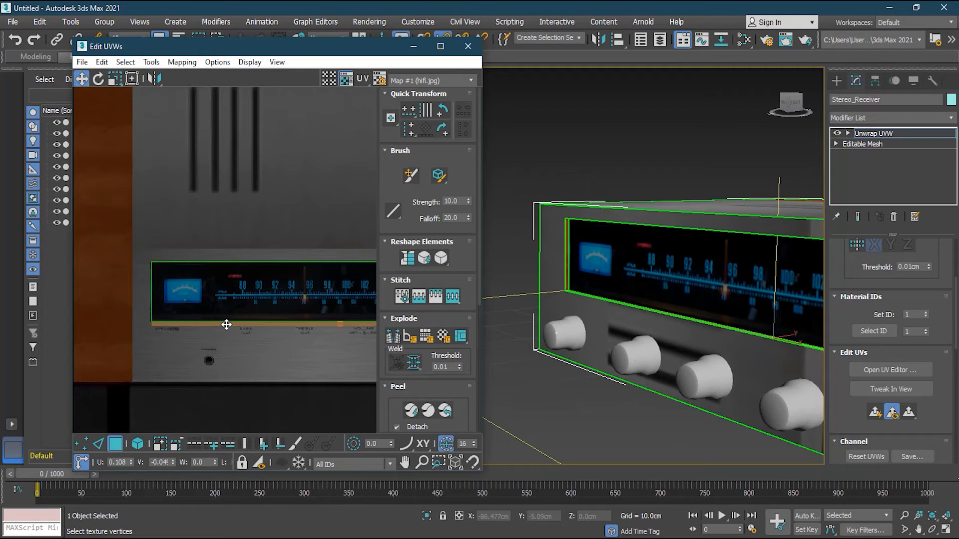
left_click(240, 348)
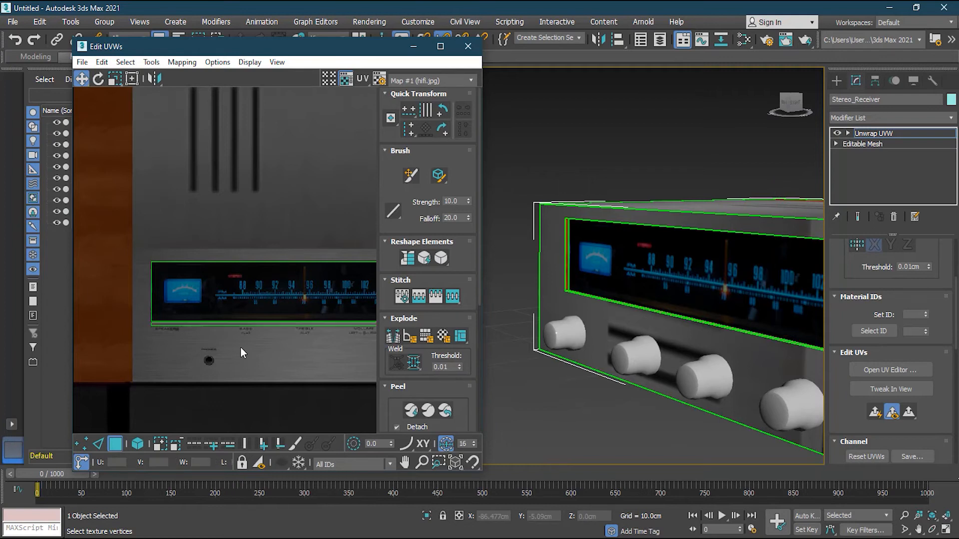
Check how the recess rim strips line up around the tuner display in the UV layout.
scroll(237, 340, "up", 4)
scroll(236, 338, "down", 4)
middle_click_drag(319, 336, 136, 340)
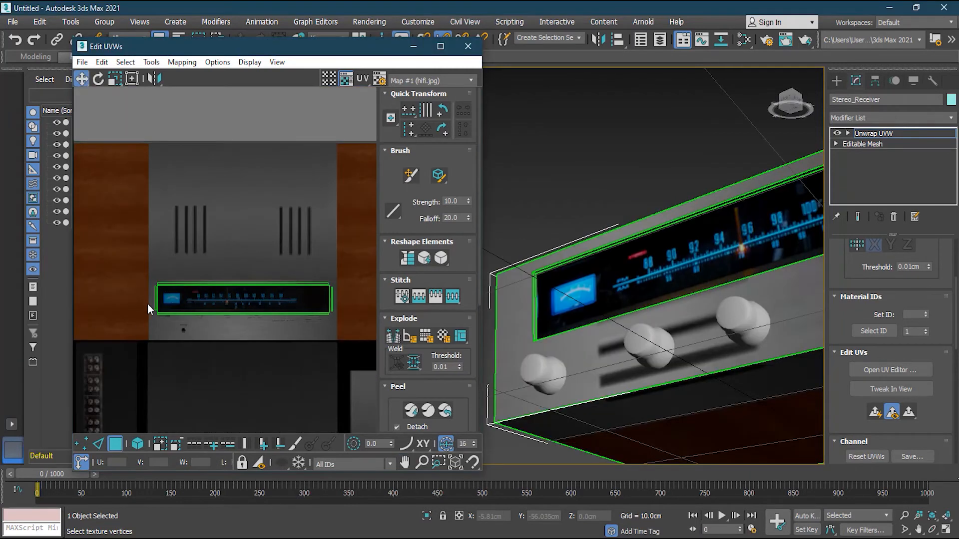
scroll(184, 316, "up", 2)
left_click(126, 275)
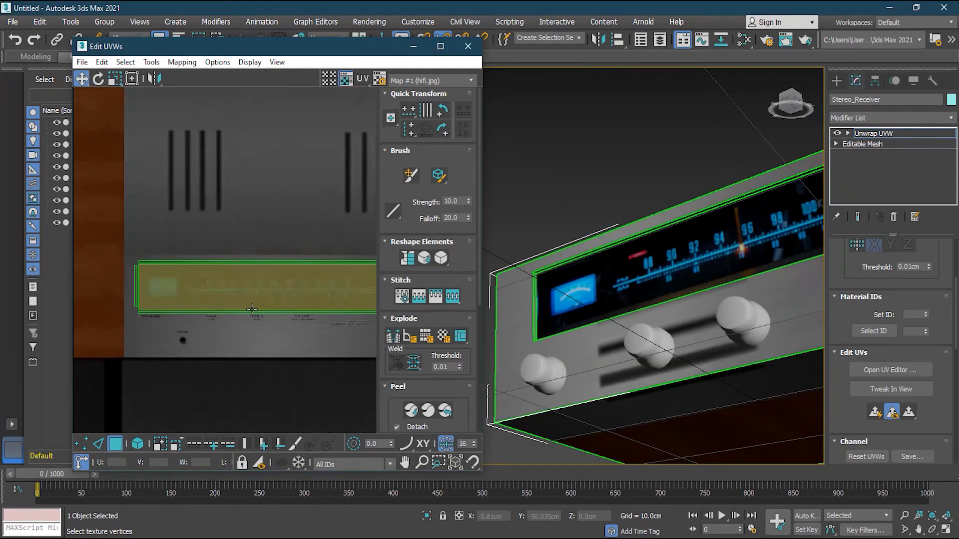
middle_click_drag(280, 301, 144, 314)
scroll(225, 328, "down", 4)
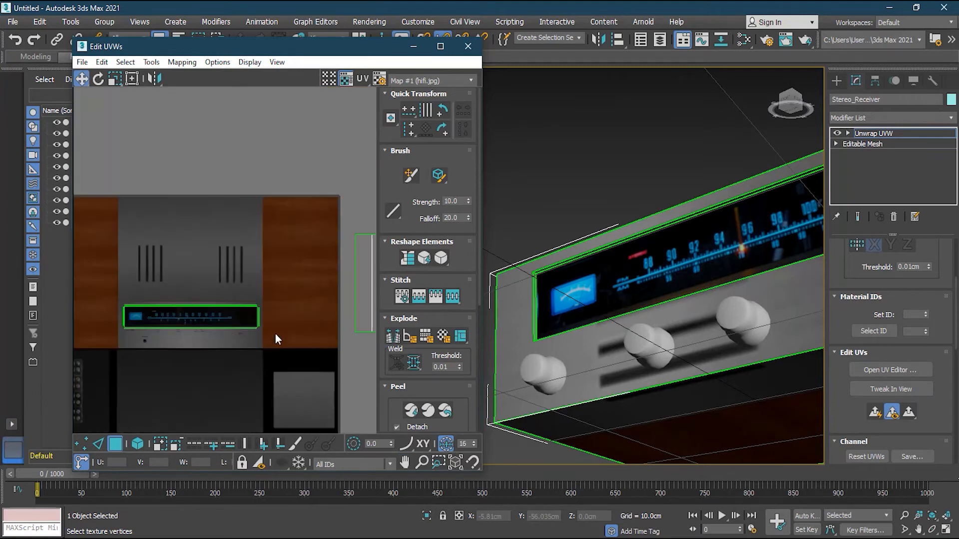
Select the receiver's front face below the tuner display.
scroll(616, 302, "down", 2)
middle_click_drag(577, 348, 691, 398, "alt")
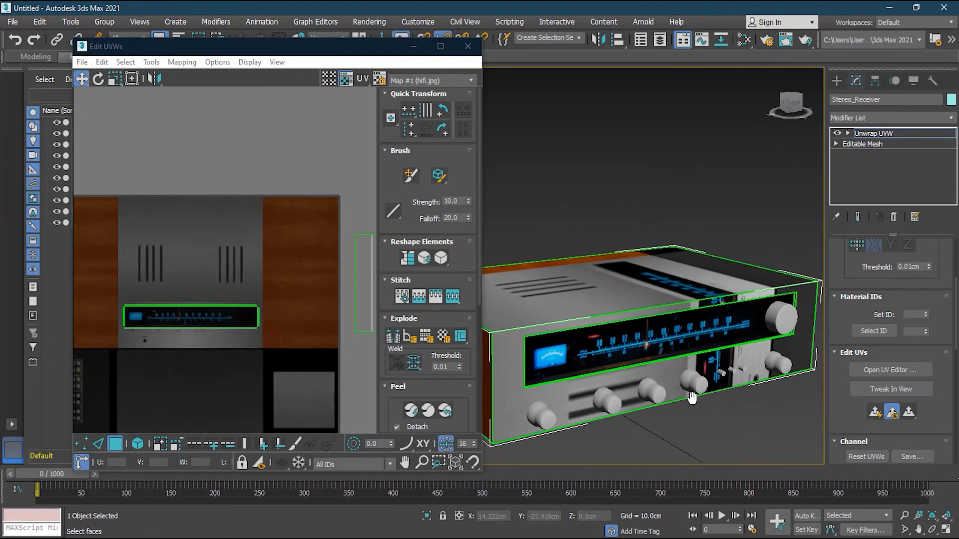
left_click(720, 364)
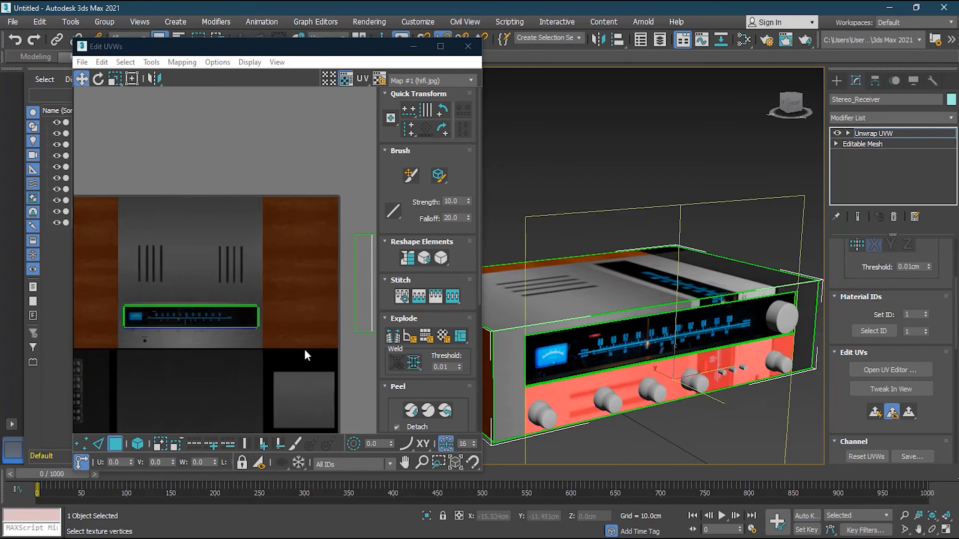
Try to move the UVs of the lower front face alone from the unwrapped front up to the texture.
scroll(304, 349, "down", 3)
middle_click_drag(304, 349, 277, 240)
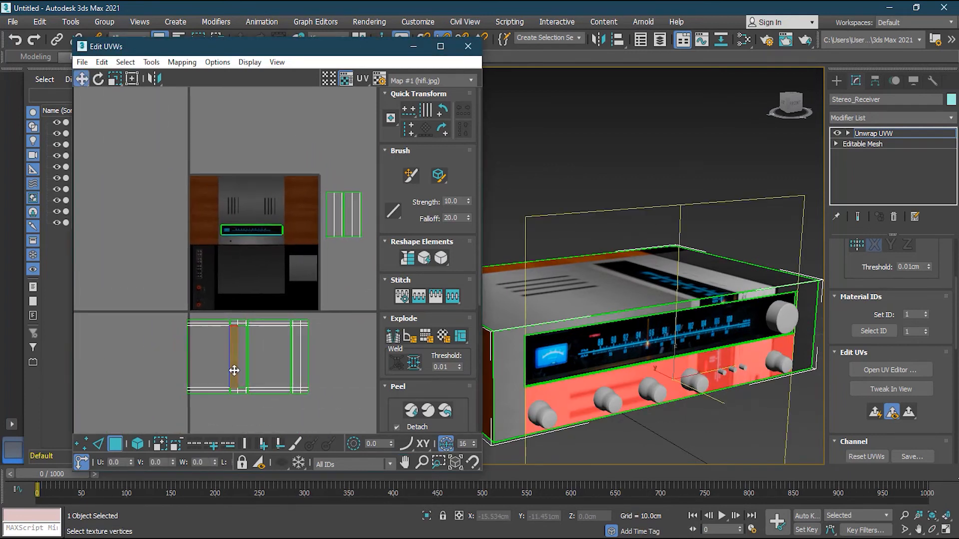
left_click_drag(235, 369, 240, 288)
key("ctrl+z")
scroll(233, 303, "up", 1)
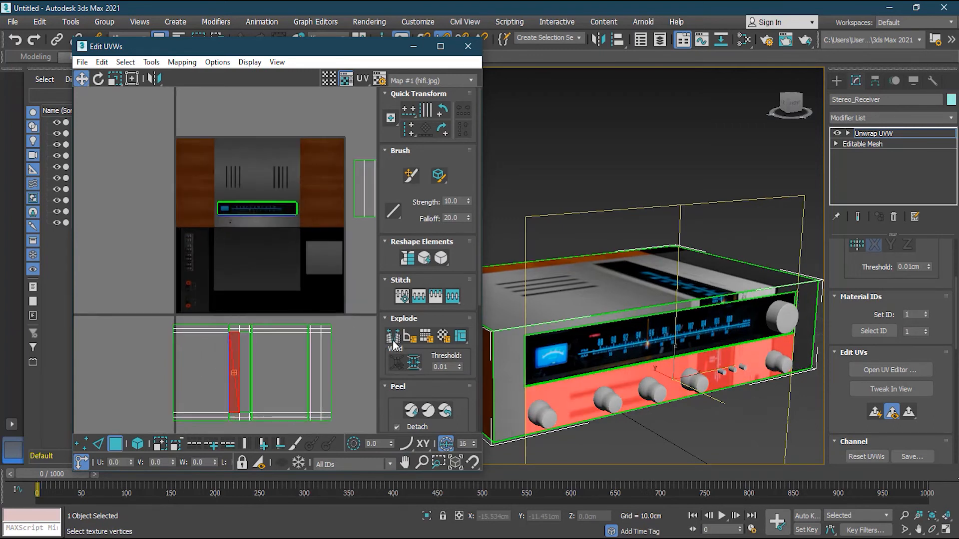
Add the remaining front faces beside and above the tuner display to the selection to complete the frame.
left_click(506, 398)
left_click(517, 401, "ctrl")
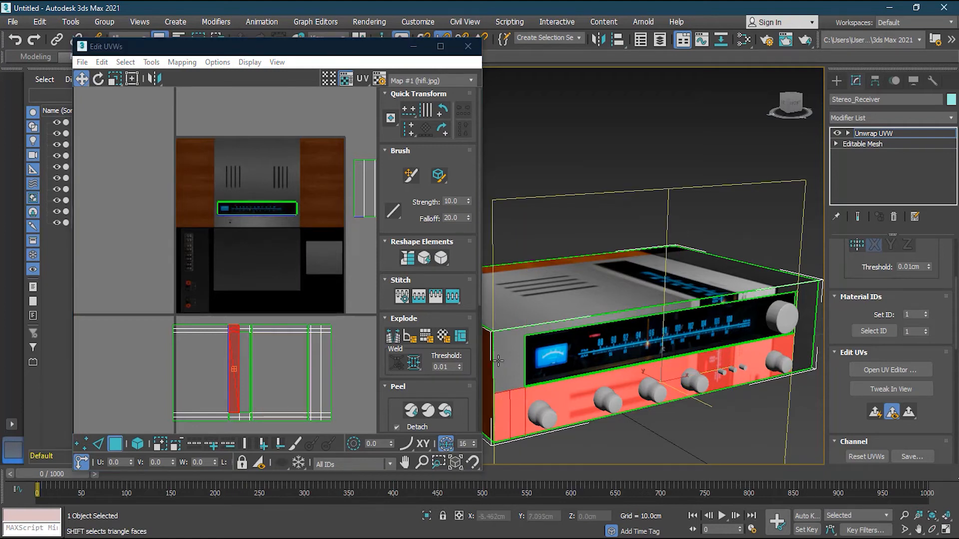
left_click(502, 361, "ctrl")
left_click(516, 361, "ctrl")
left_click(548, 326, "ctrl")
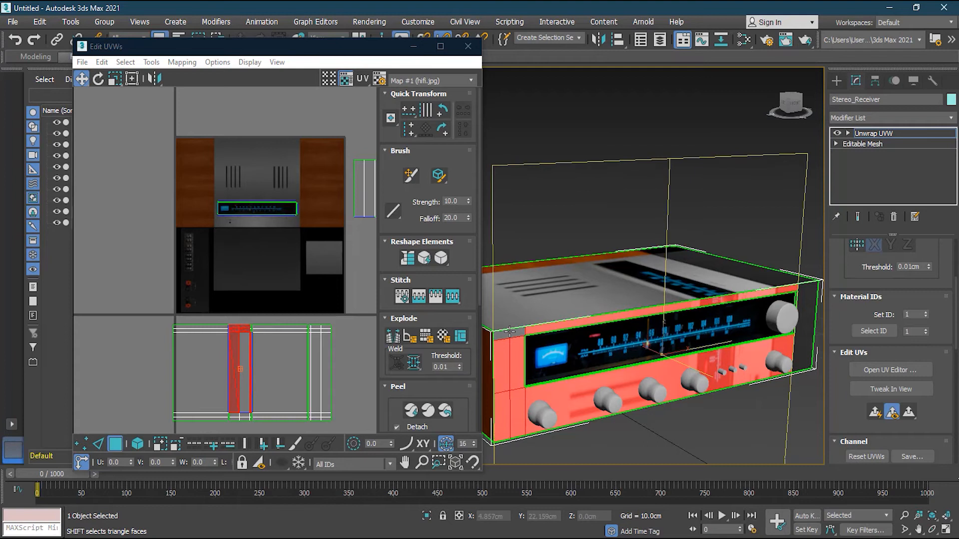
left_click(802, 331, "ctrl")
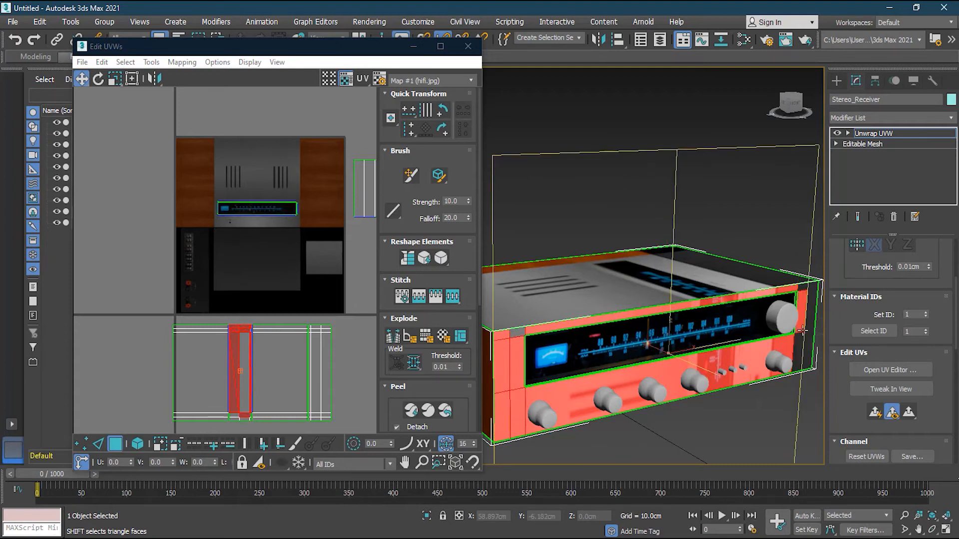
left_click(798, 355, "ctrl")
left_click(807, 350, "ctrl")
left_click(813, 303, "ctrl")
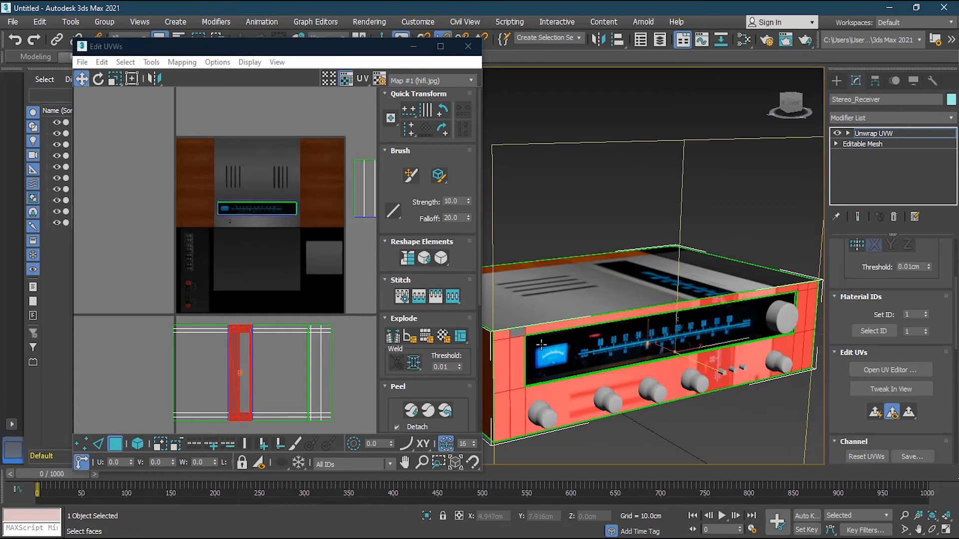
left_click(518, 332, "ctrl")
mouse_move(656, 392)
middle_mouse_down("alt")
mouse_move(628, 383)
mouse_move(667, 388)
middle_mouse_up("alt")
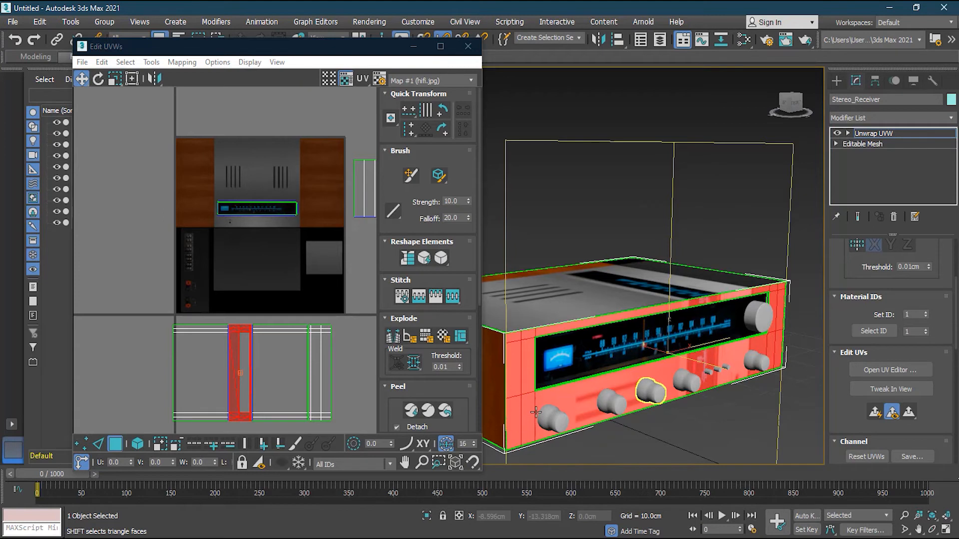
Move the front frame's UVs onto the receiver texture and rotate them a quarter turn so the frame lies horizontally.
scroll(575, 406, "down", 2)
left_click_drag(235, 401, 242, 264)
scroll(203, 226, "up", 3)
middle_click_drag(291, 316, 218, 354)
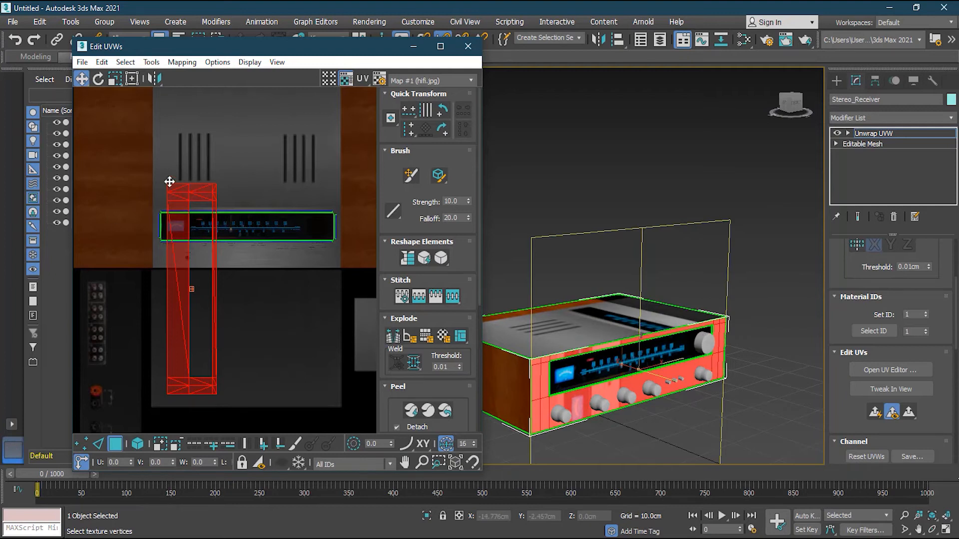
left_click(98, 79)
left_click_drag(177, 374, 184, 274)
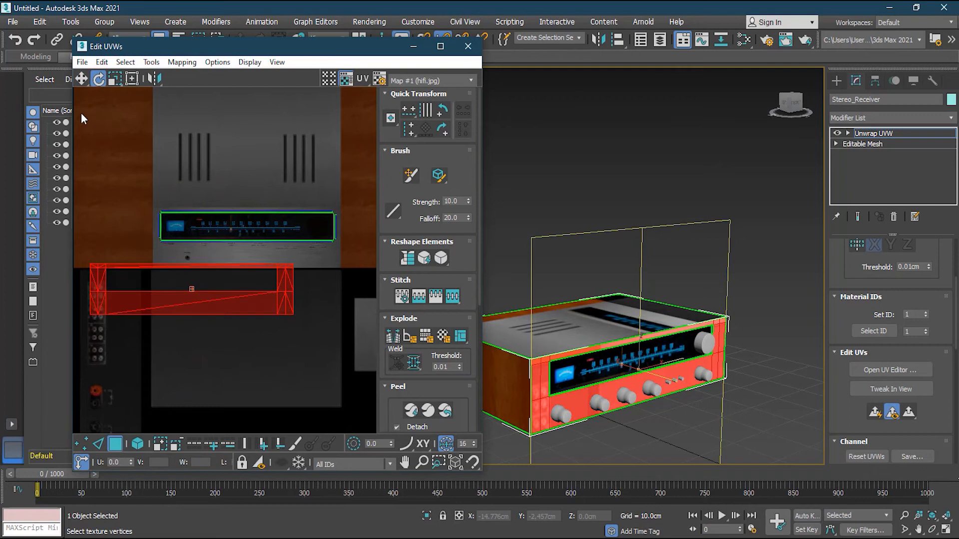
Position the frame's UVs around the tuner display, with the lower edge on the bottom of the grey front panel.
left_click(81, 78)
left_click_drag(141, 300, 181, 254)
scroll(160, 250, "up", 3)
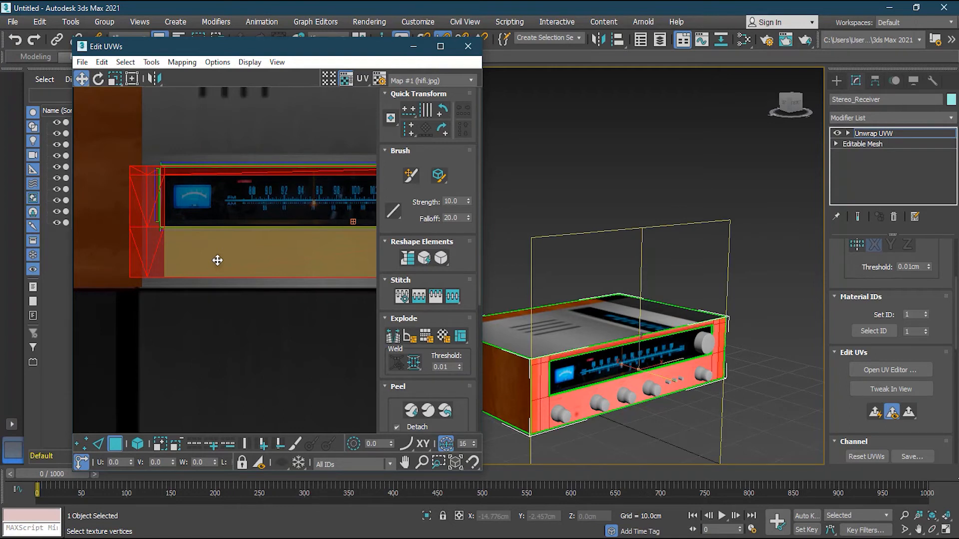
mouse_move(564, 399)
middle_mouse_down("alt")
mouse_move(545, 407)
mouse_move(550, 401)
middle_mouse_up("alt")
scroll(555, 397, "up", 6)
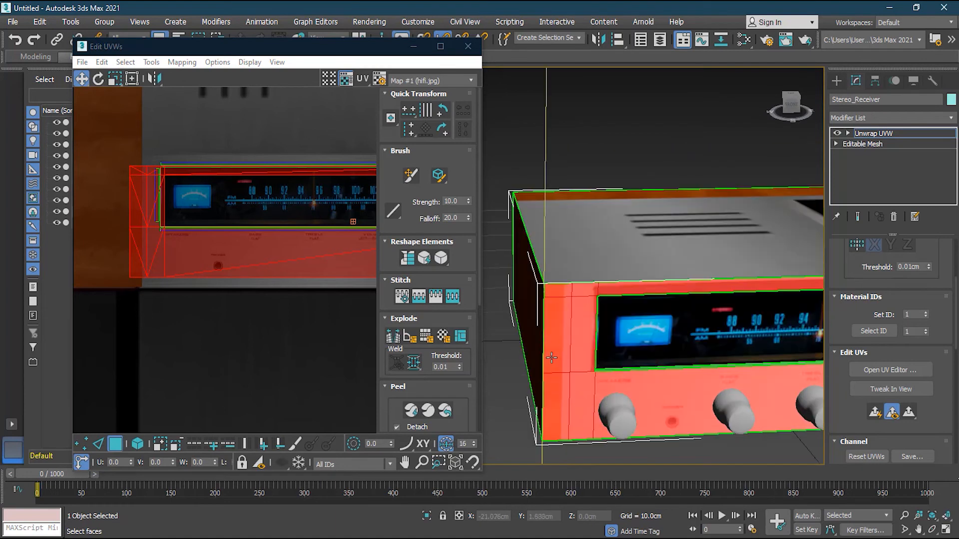
scroll(150, 250, "up", 3)
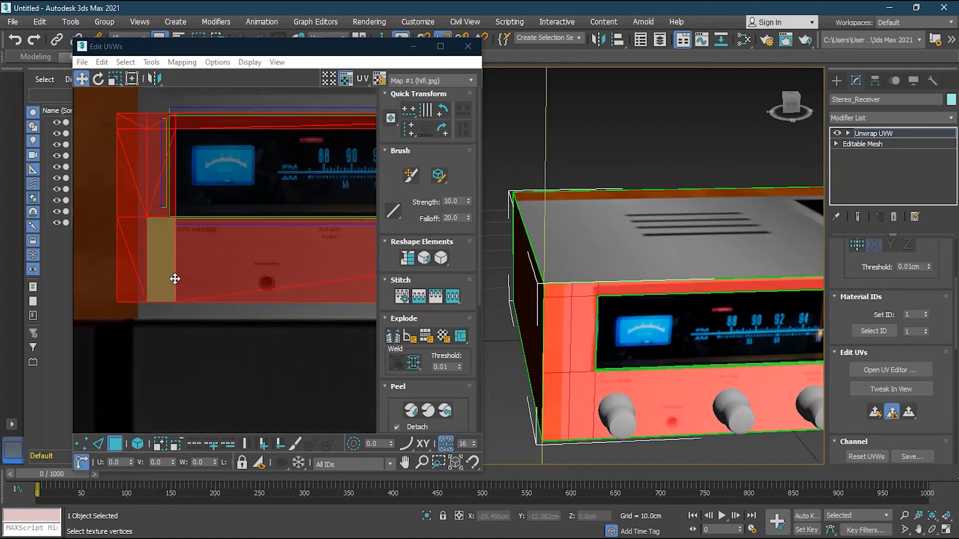
left_click_drag(231, 276, 223, 292)
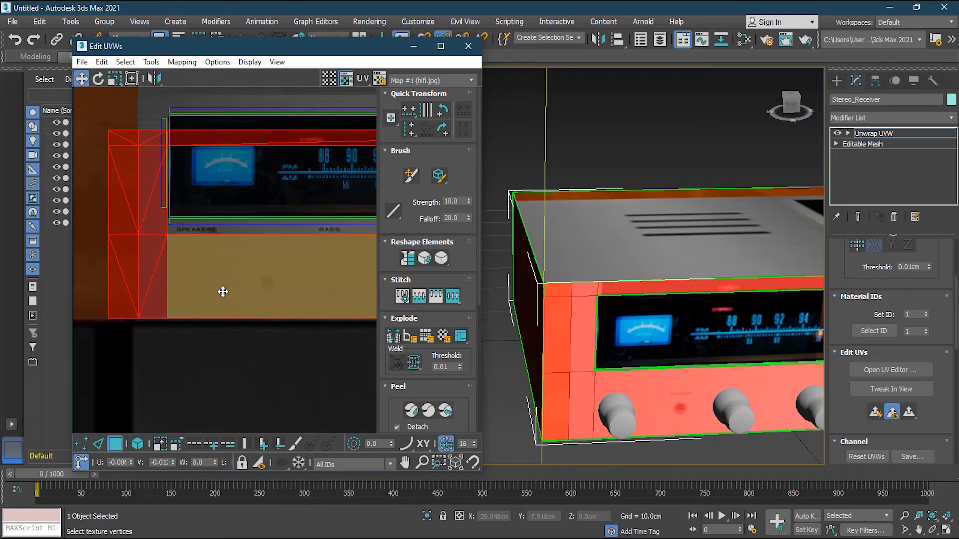
Stretch the frame's UVs with the Freeform tool past the right wood edge and above the tuner display's upper edge.
scroll(224, 290, "down", 3)
middle_click_drag(294, 307, 265, 324)
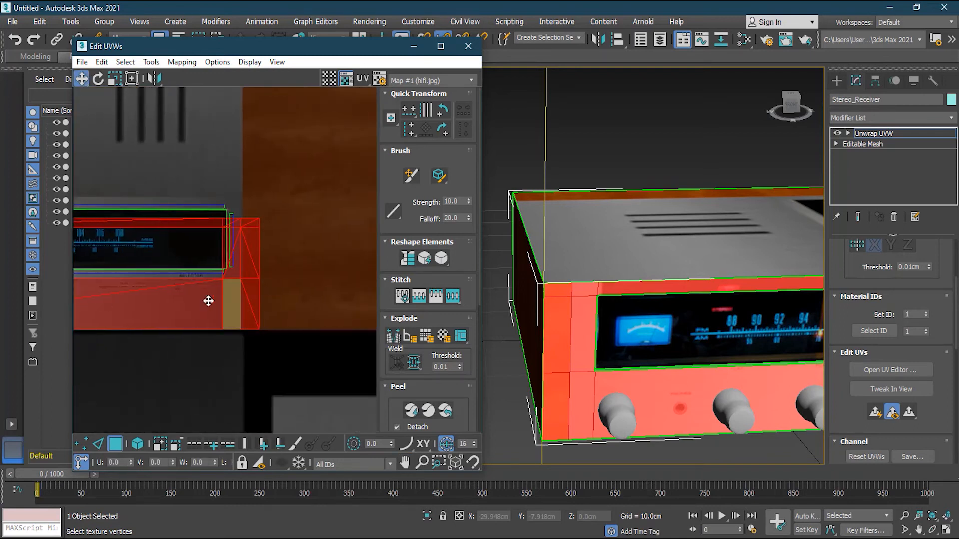
scroll(217, 301, "up", 3)
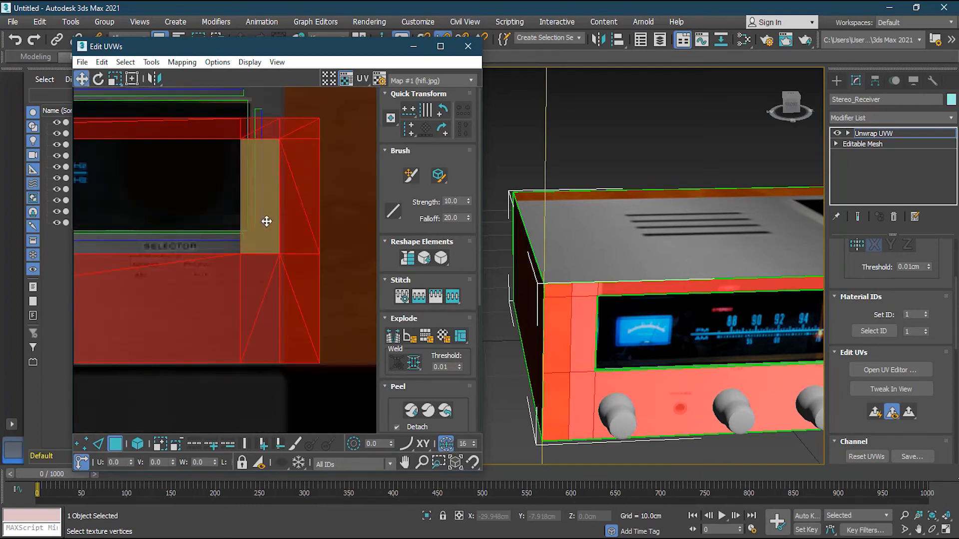
left_click(134, 78)
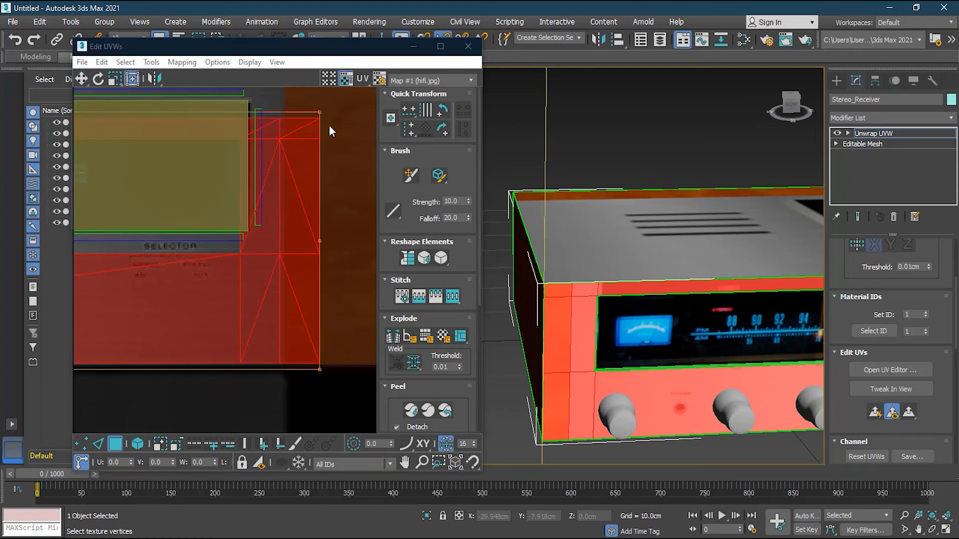
left_click_drag(322, 110, 326, 110)
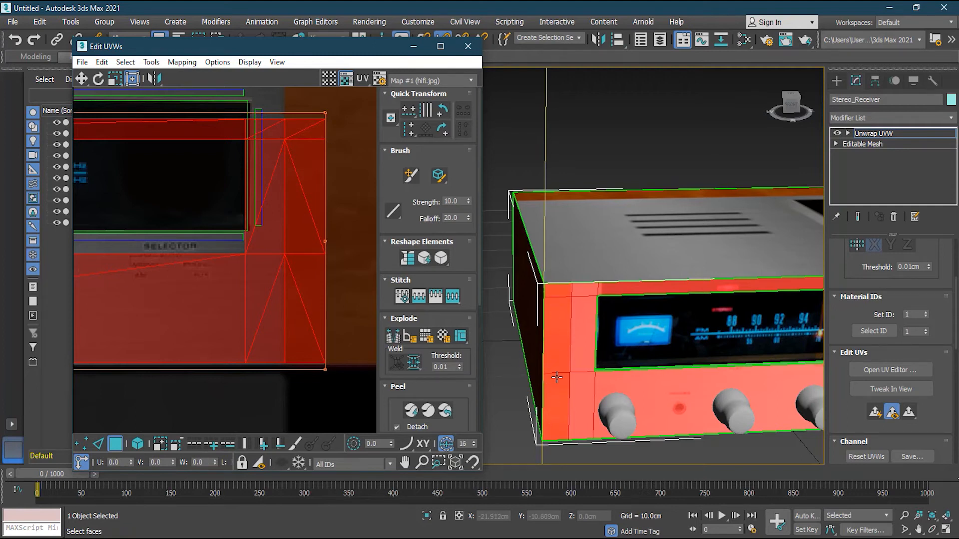
scroll(121, 244, "down", 3)
middle_click_drag(121, 244, 179, 283)
left_click_drag(292, 217, 302, 175)
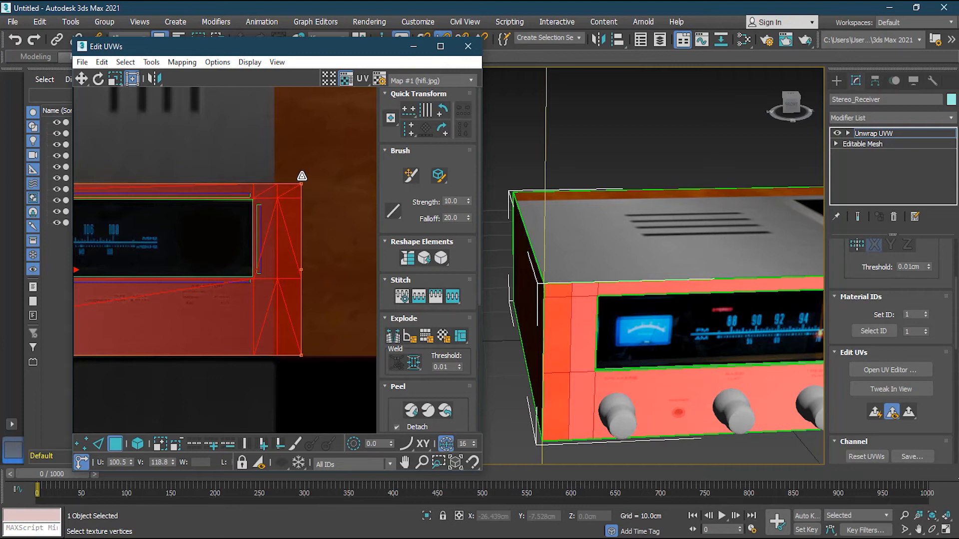
left_click_drag(302, 176, 299, 176)
Review the front frame's UV placement and clear the selection to check the texture on the receiver's front.
scroll(617, 324, "down", 5)
middle_click_drag(691, 336, 632, 321)
scroll(186, 311, "down", 5)
middle_click_drag(234, 308, 345, 276)
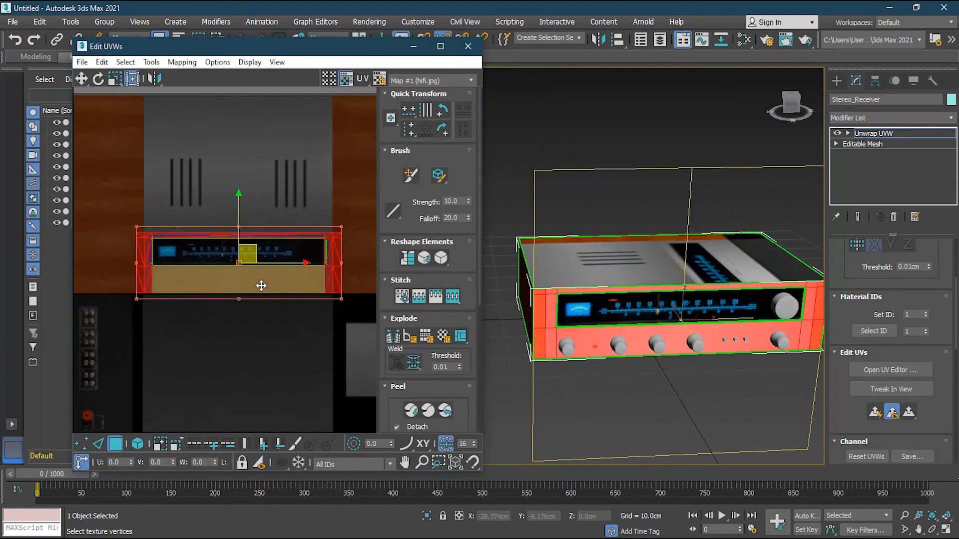
scroll(261, 285, "down", 3)
middle_click_drag(302, 315, 268, 289)
left_click(347, 295)
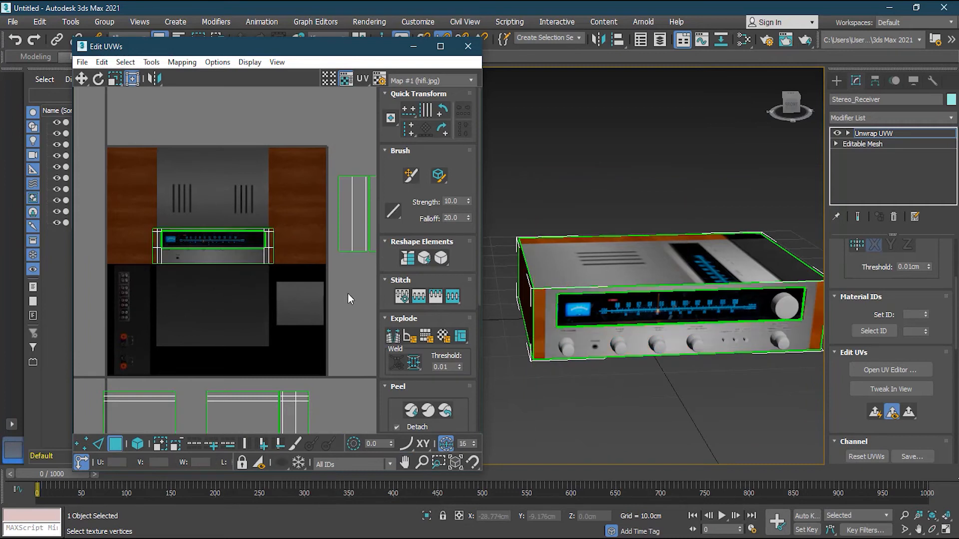
middle_click_drag(646, 392, 689, 410, "alt")
mouse_move(591, 422)
middle_mouse_down("alt")
mouse_move(649, 411)
mouse_move(606, 419)
mouse_move(587, 408)
middle_mouse_up("alt")
left_click(565, 353)
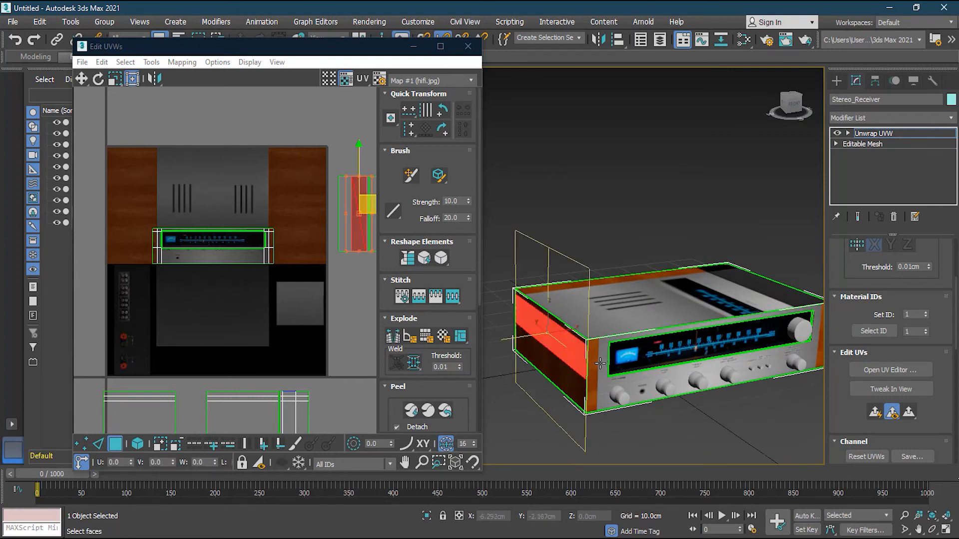
left_click_drag(360, 240, 332, 247)
middle_click_drag(329, 254, 217, 280)
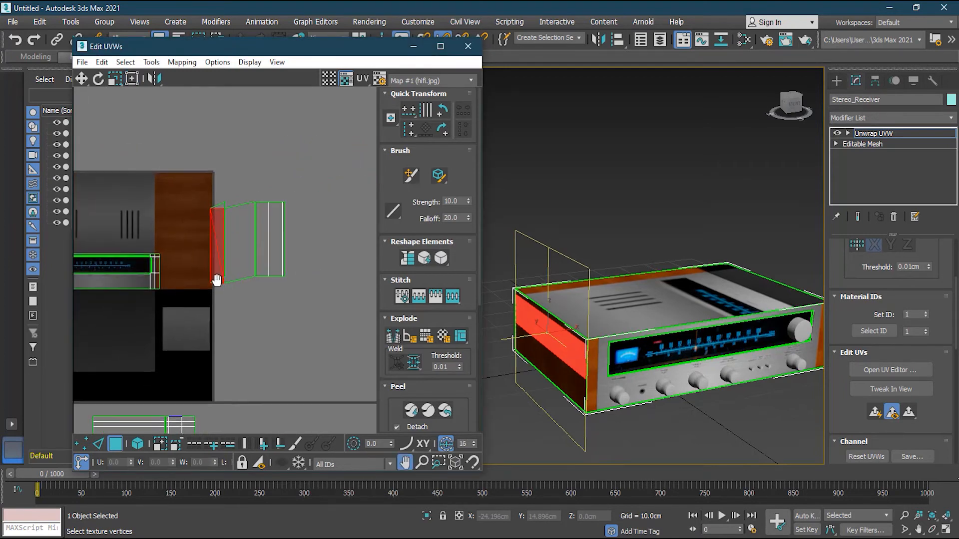
key("ctrl+z")
Move all of the receiver's left side UVs onto the left wood area, with their lower edge on the bottom of the wood.
scroll(213, 283, "up", 2)
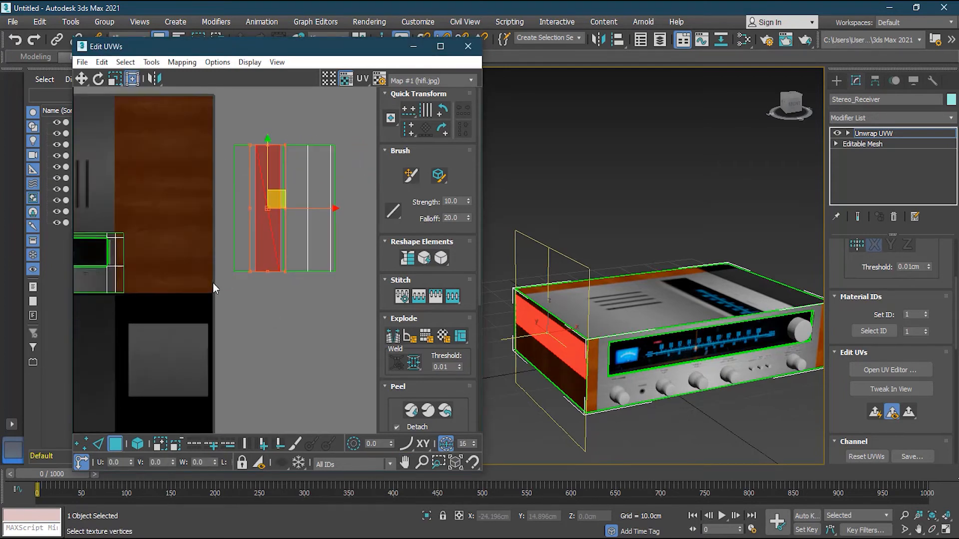
middle_click_drag(297, 295, 298, 321)
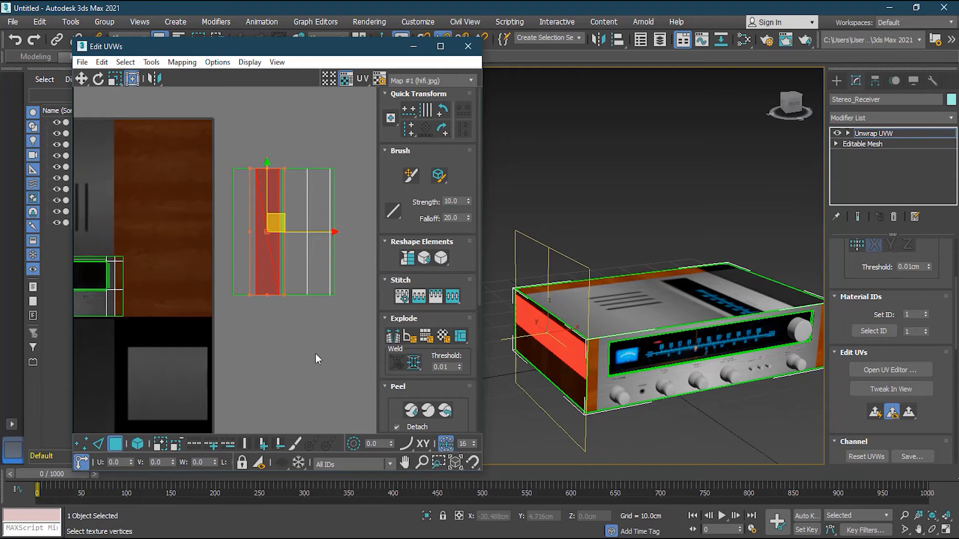
left_click(223, 177)
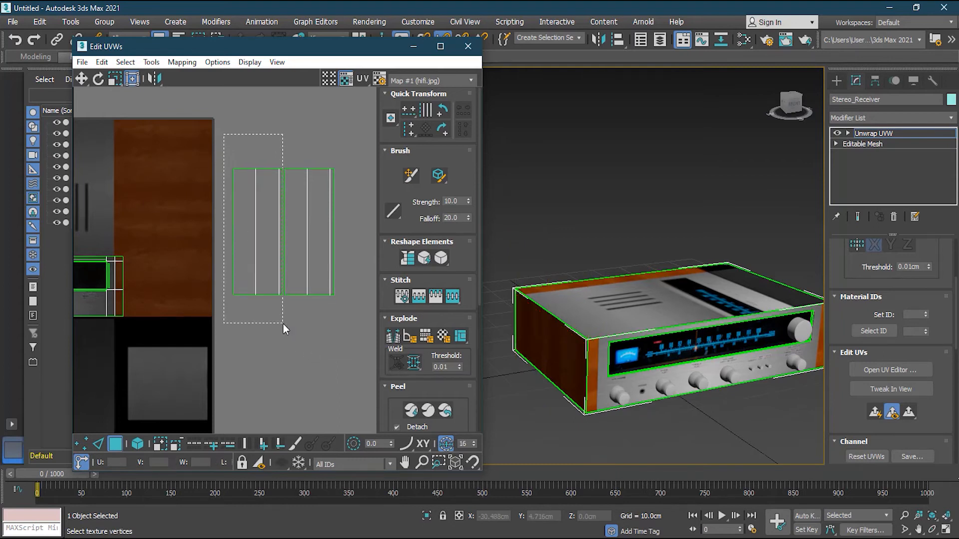
left_click_drag(282, 323, 284, 324)
left_click_drag(265, 262, 127, 264)
middle_click_drag(175, 326, 351, 324)
left_click_drag(312, 280, 75, 282)
middle_click_drag(172, 300, 287, 306)
scroll(191, 307, "up", 1)
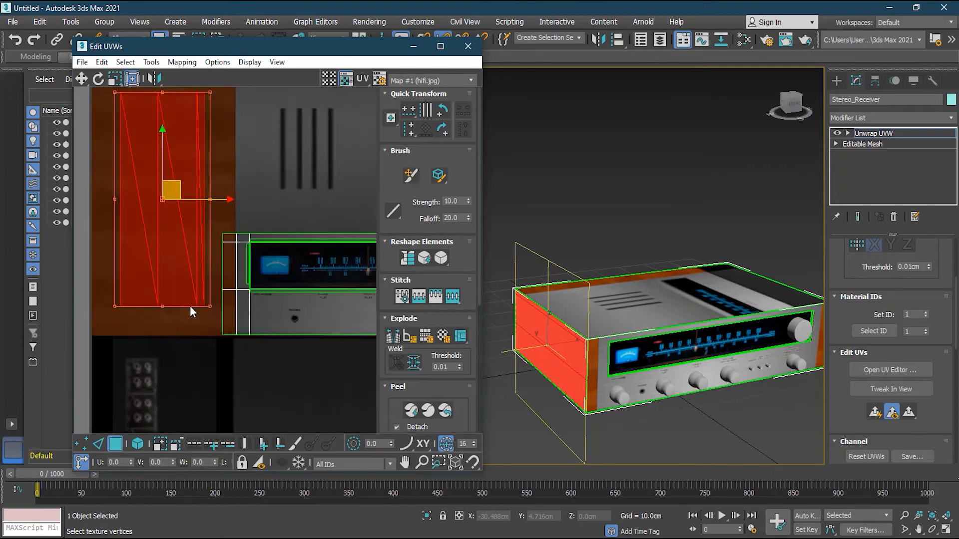
left_click_drag(181, 289, 196, 317)
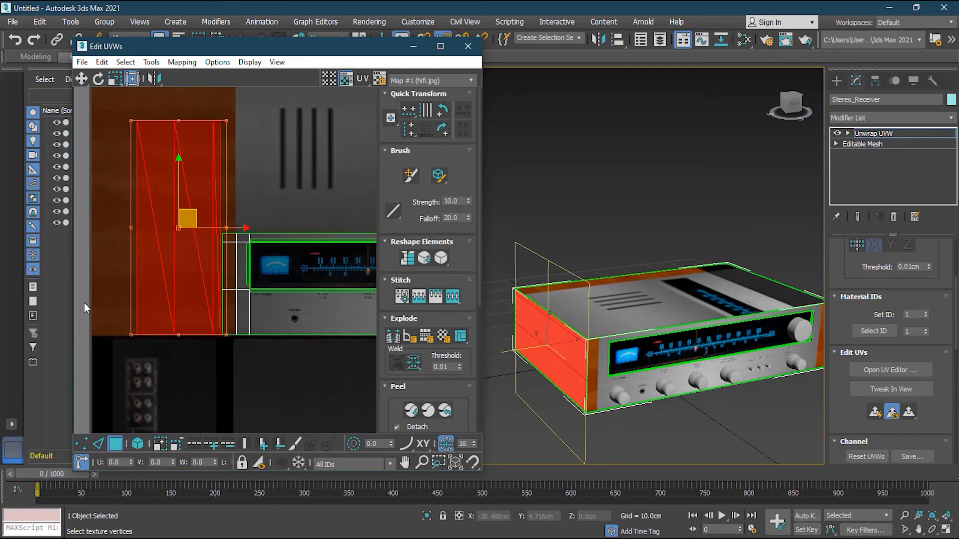
Check the wood grain at the receiver's front corner and rotate the left side's UVs 90 degrees so they lie horizontally.
left_click(95, 310)
middle_click_drag(545, 400, 568, 382, "alt")
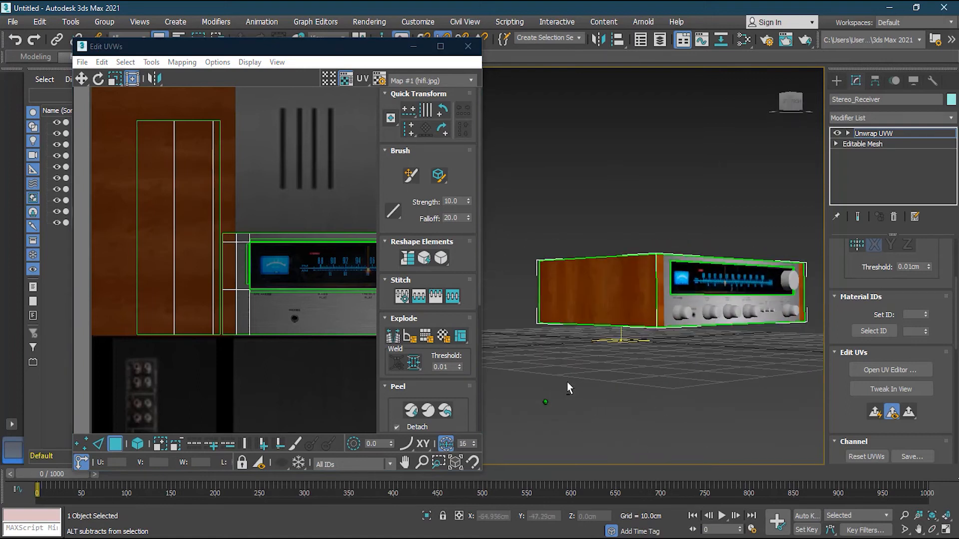
scroll(658, 315, "up", 8)
left_click_drag(666, 379, 656, 380, "alt")
middle_click_drag(657, 379, 659, 368, "alt")
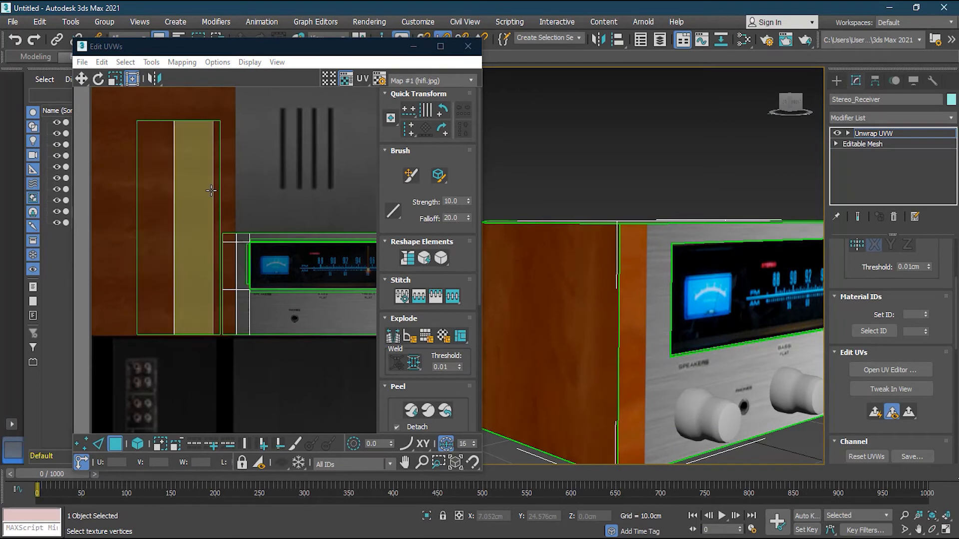
left_click_drag(79, 116, 112, 202)
left_click(99, 79)
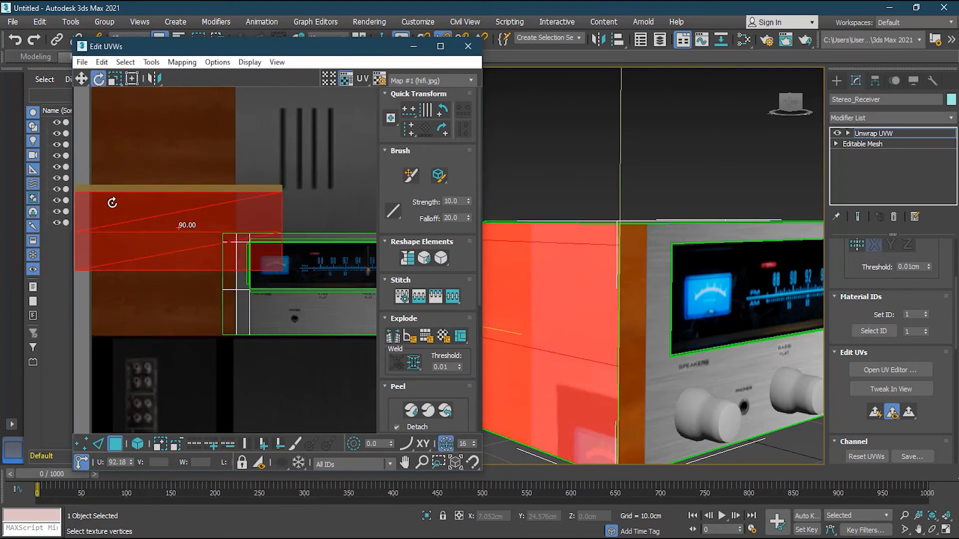
left_click_drag(112, 203, 113, 202)
Fit the left side's UVs with the Freeform tool between the texture's left border and the front frame, matching the frame's height.
left_click(132, 78)
left_click_drag(280, 277, 220, 340)
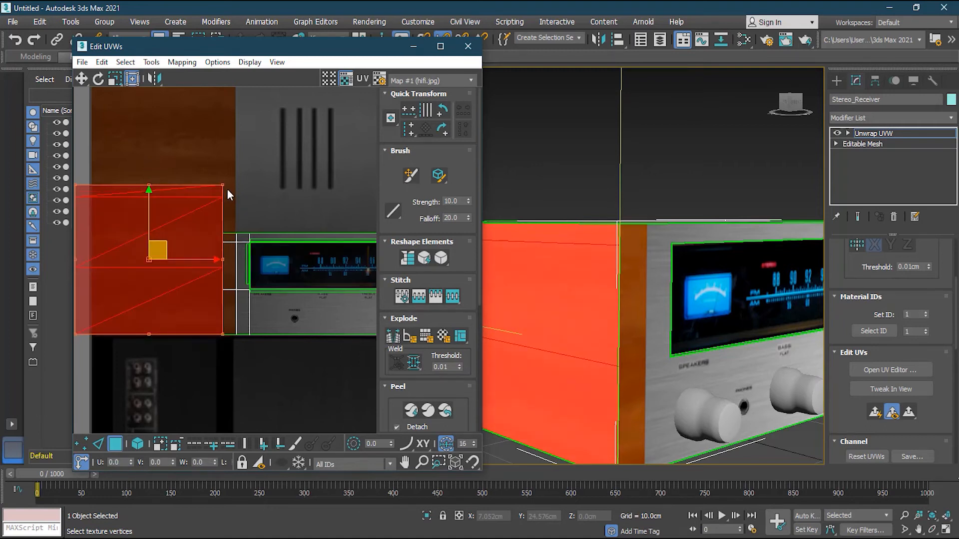
left_click_drag(225, 184, 226, 234)
middle_click_drag(201, 250, 242, 250)
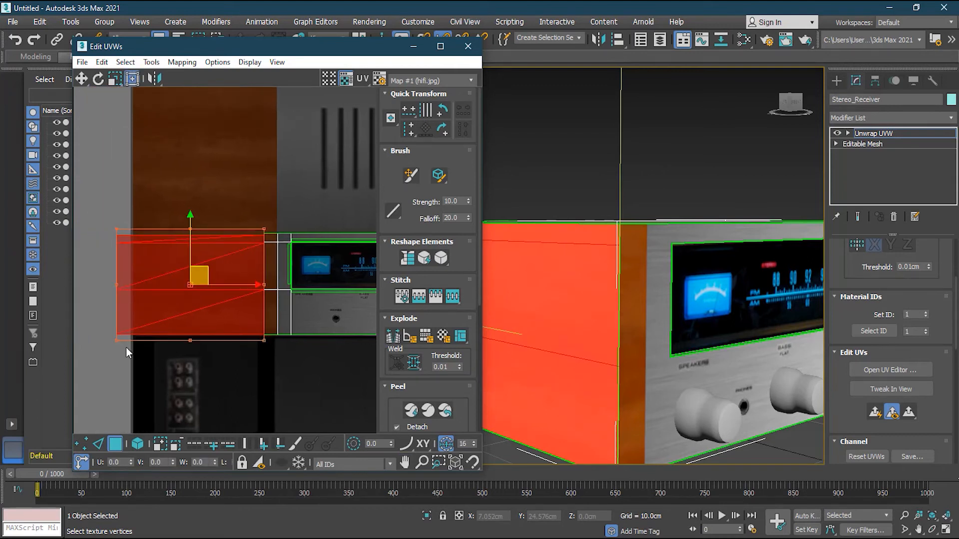
left_click_drag(116, 343, 133, 344)
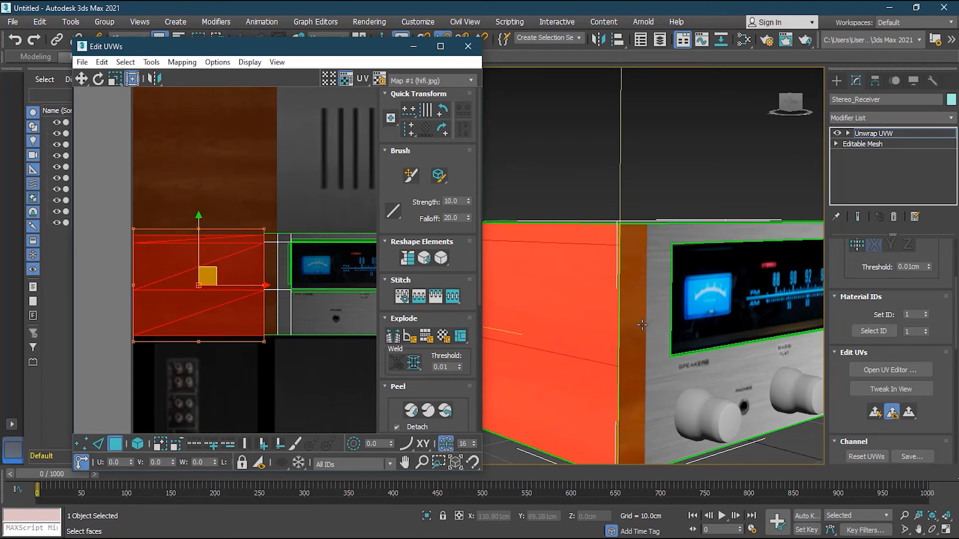
left_click(731, 460)
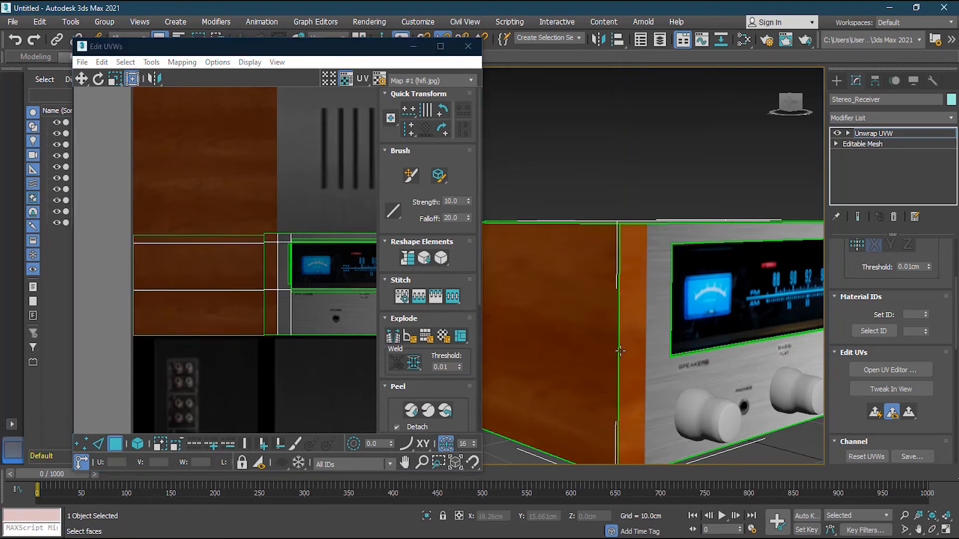
Select all of the receiver's right side UVs and rotate them a quarter turn so they lie horizontally.
scroll(610, 349, "down", 5)
middle_click_drag(611, 349, 659, 357, "alt")
scroll(285, 278, "down", 3)
middle_click_drag(311, 285, 74, 295)
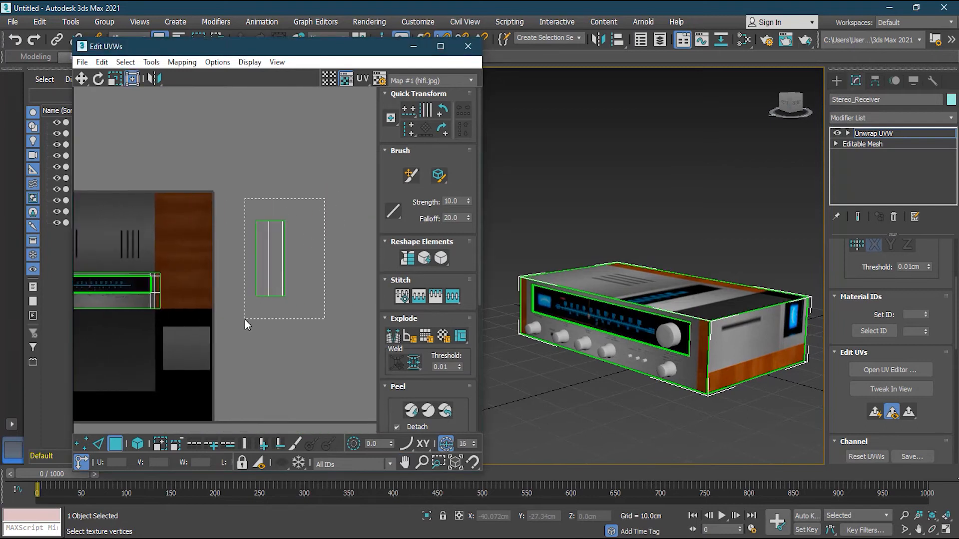
left_click(273, 289)
left_click(288, 310)
left_click_drag(316, 219, 247, 223)
left_click(83, 444)
left_click_drag(301, 199, 242, 226)
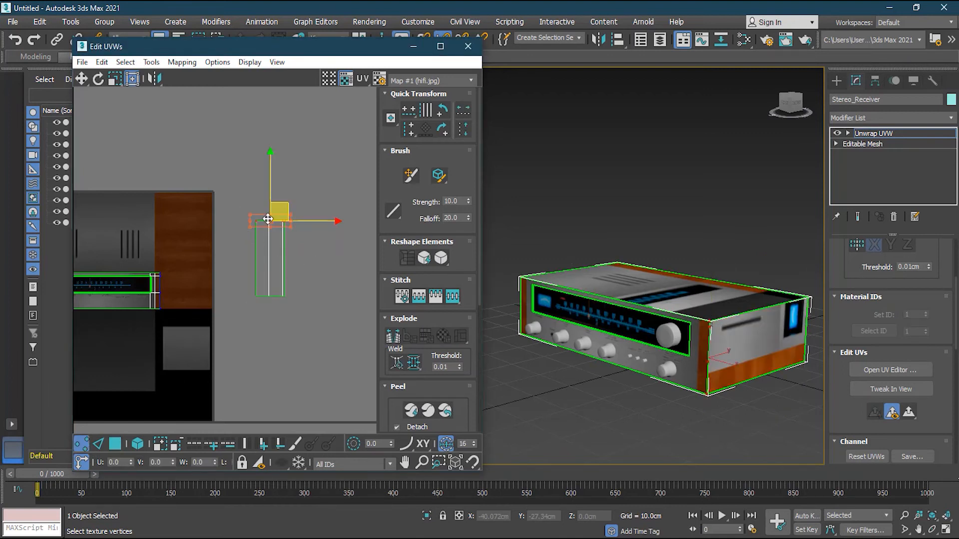
left_click(116, 444)
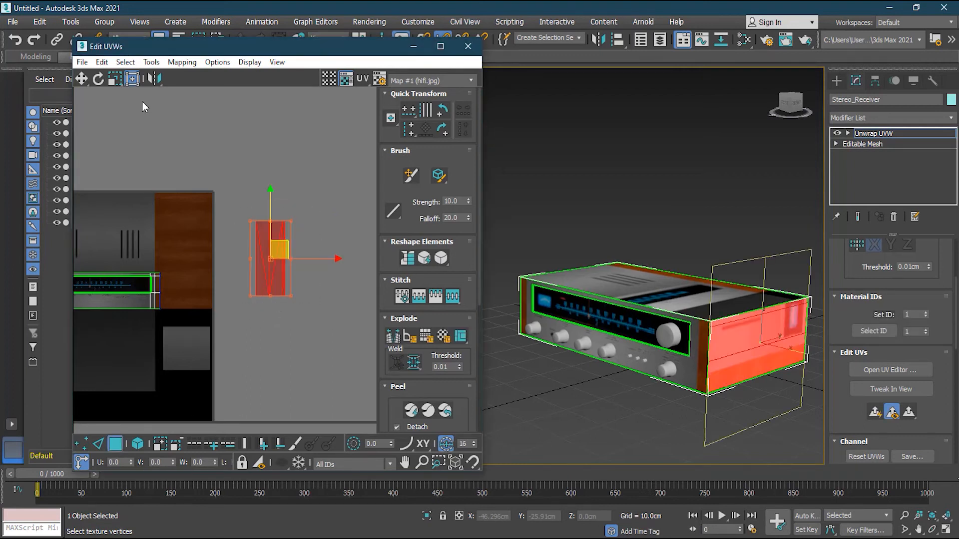
left_click(99, 82)
left_click_drag(313, 314, 331, 240)
Place the right side's UVs against the front frame and fit them with Freeform to the right wood's outer border and the frame's height.
left_click(81, 79)
scroll(147, 253, "up", 3)
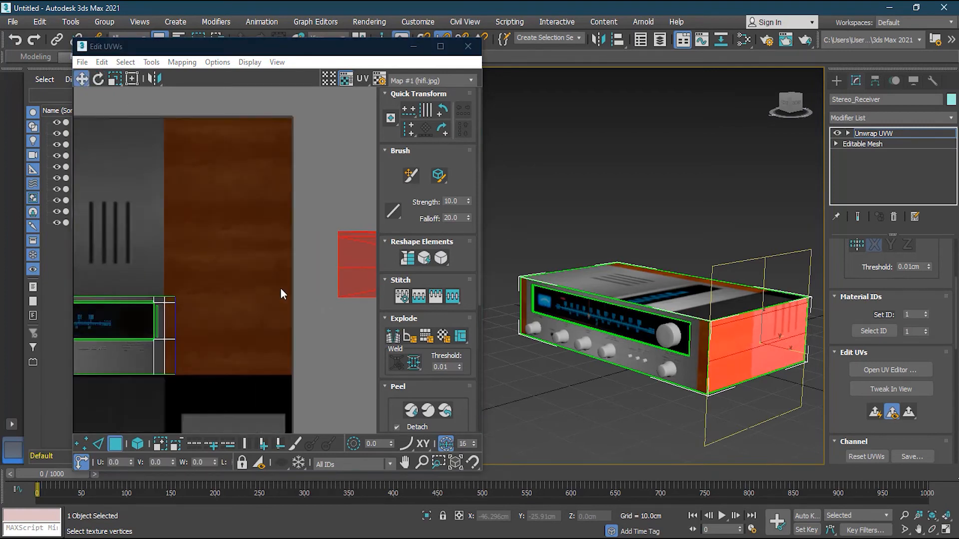
left_click_drag(349, 255, 187, 334)
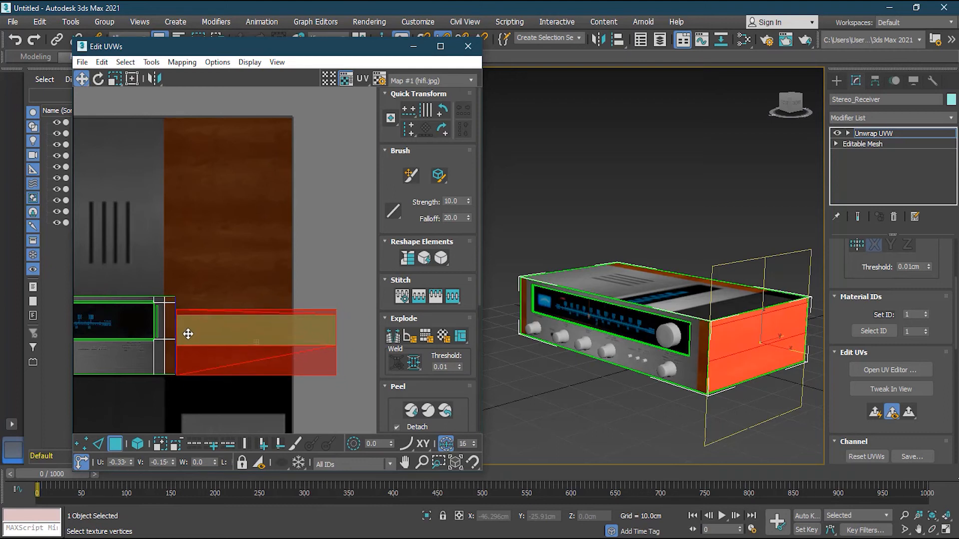
mouse_move(188, 334)
left_mouse_down()
mouse_move(198, 318)
mouse_move(190, 332)
left_mouse_up()
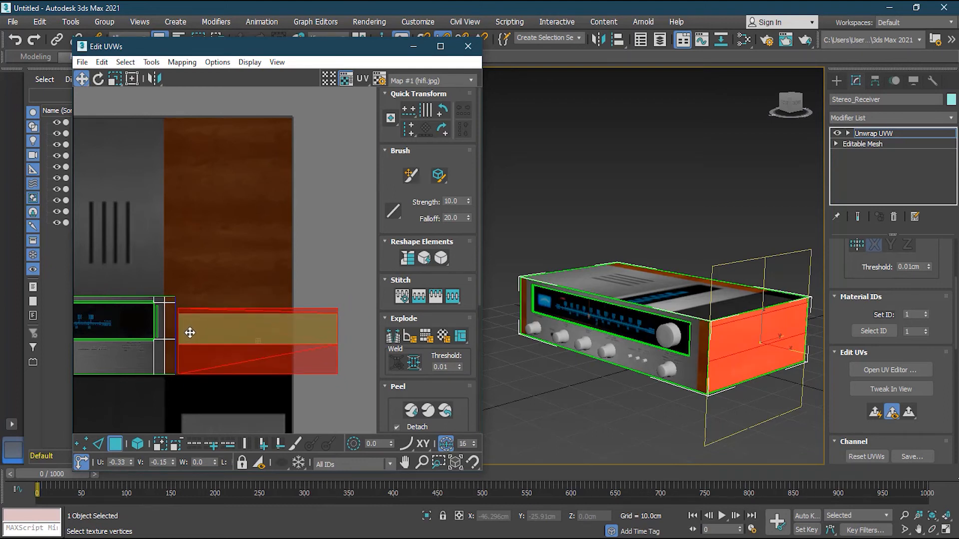
left_click(131, 80)
left_click_drag(336, 301, 293, 288)
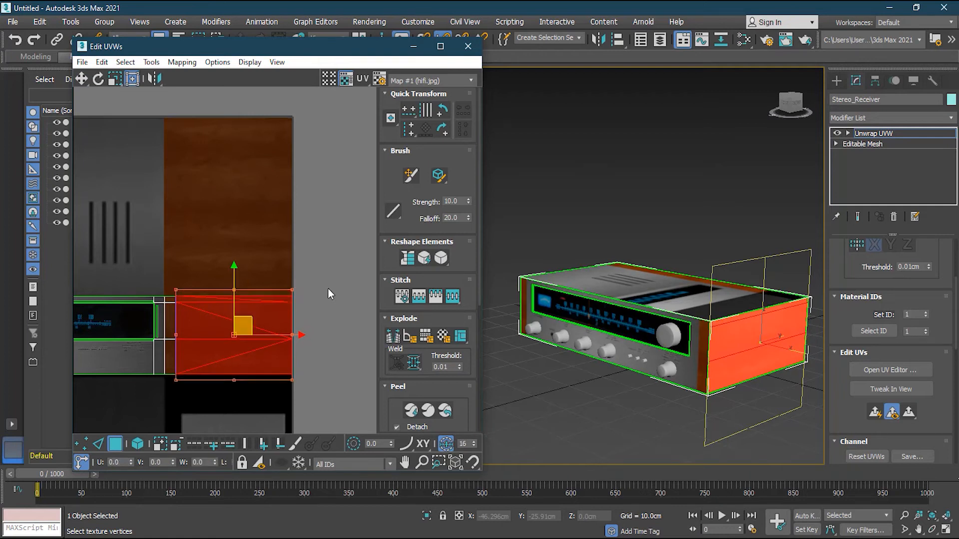
left_click(815, 382)
Select the receiver's large top face together with the narrow strips along both of its ends.
middle_click_drag(565, 356, 658, 371, "alt")
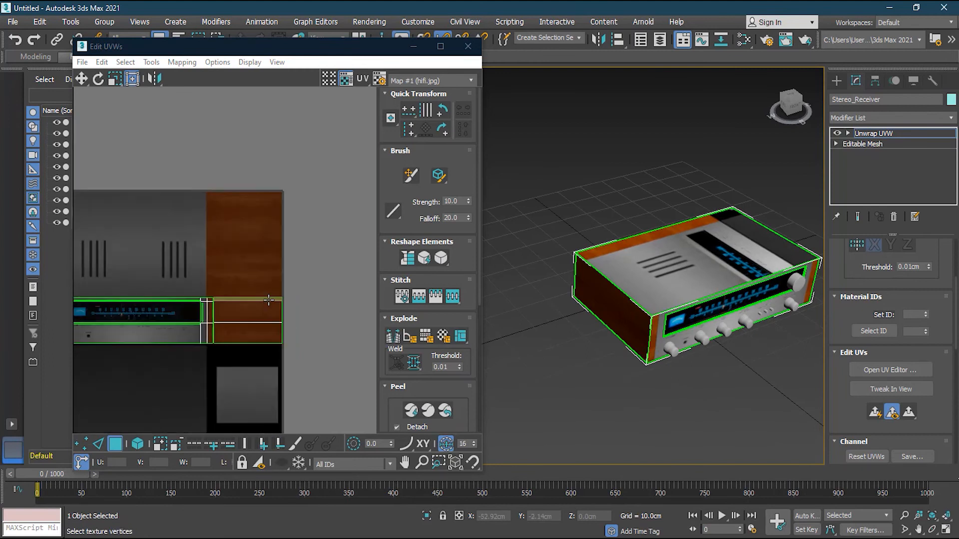
left_click(680, 258)
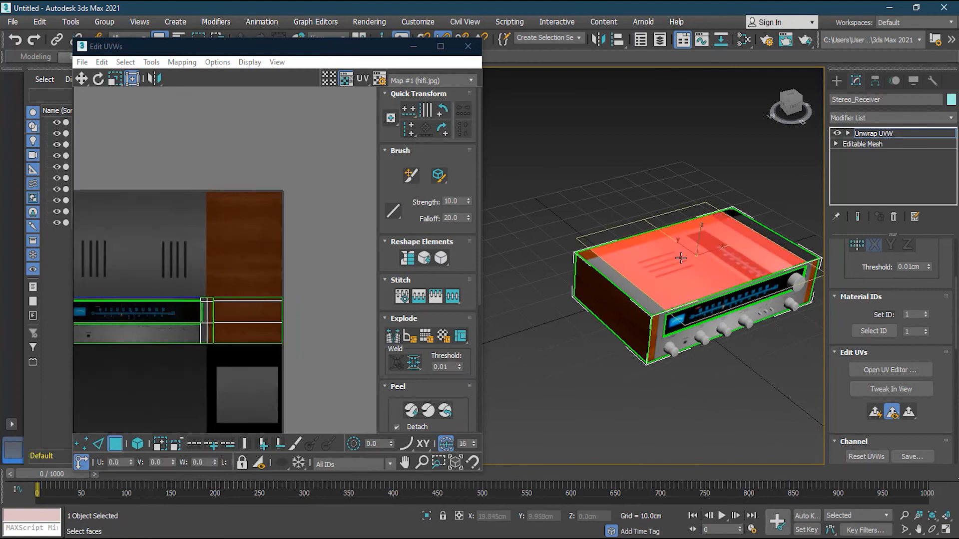
left_click(648, 300, "ctrl")
left_click(641, 301, "ctrl")
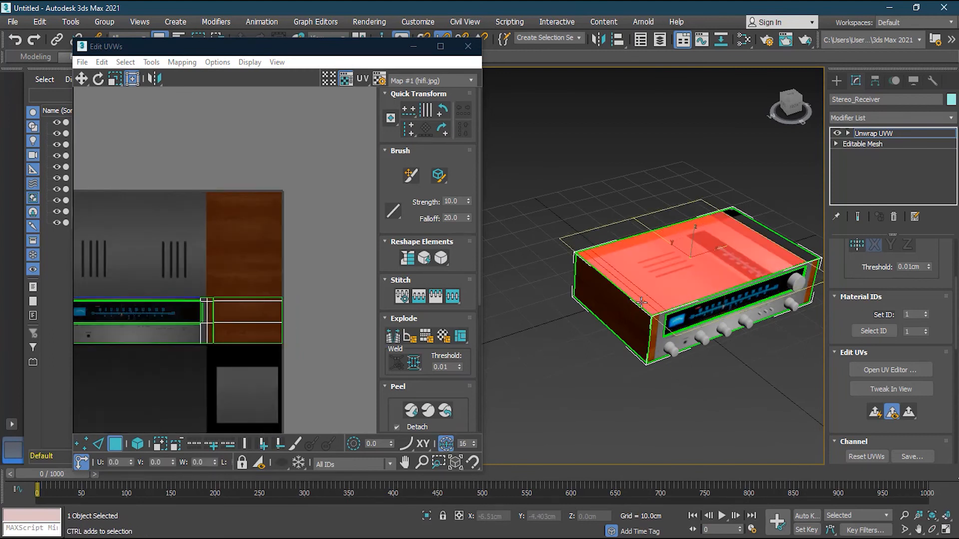
left_click(784, 243, "ctrl")
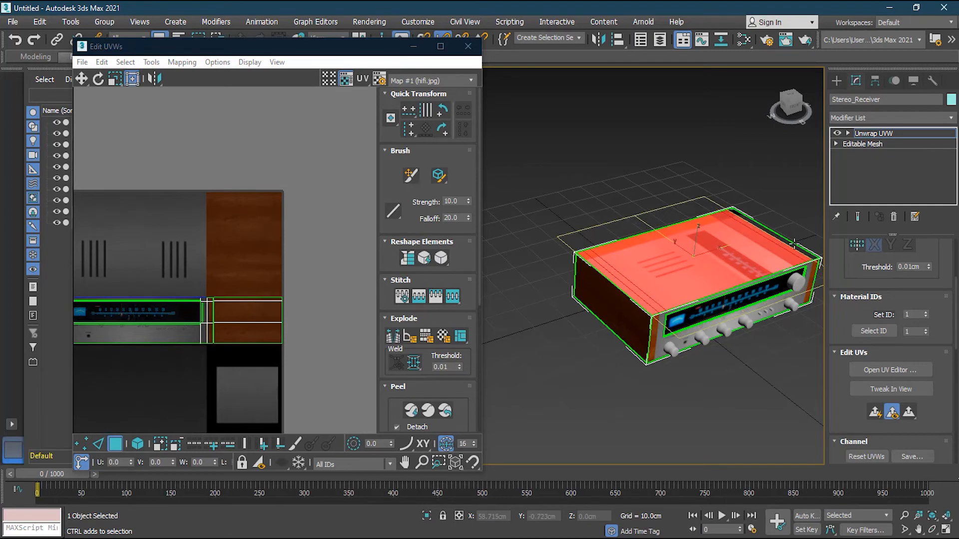
left_click(793, 243, "ctrl")
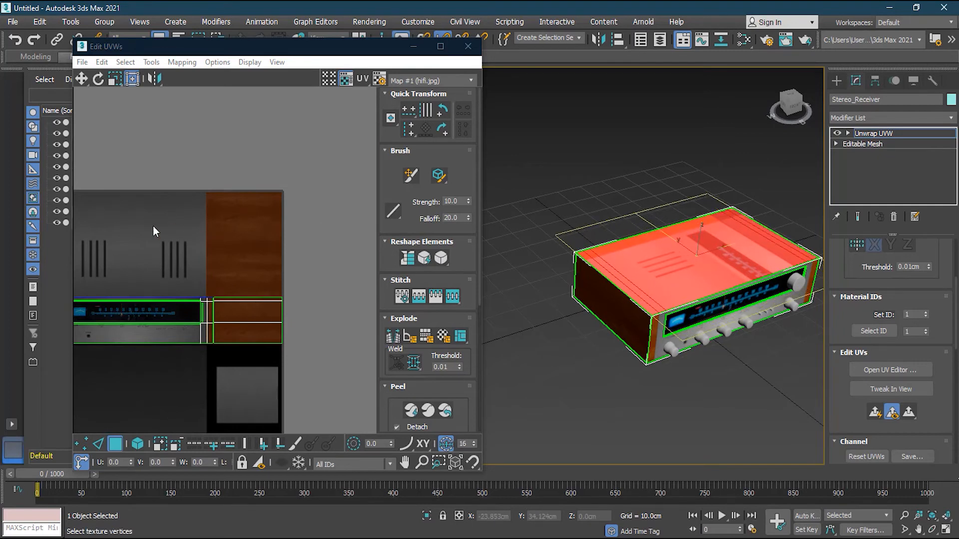
middle_click_drag(731, 344, 741, 328, "alt")
Rotate the top's UVs a quarter turn so their long side runs parallel to the front panel.
middle_click_drag(178, 259, 283, 175)
scroll(283, 190, "down", 5)
middle_click_drag(290, 323, 271, 300)
left_click_drag(240, 297, 229, 156)
key("ctrl+z")
scroll(192, 165, "up", 4)
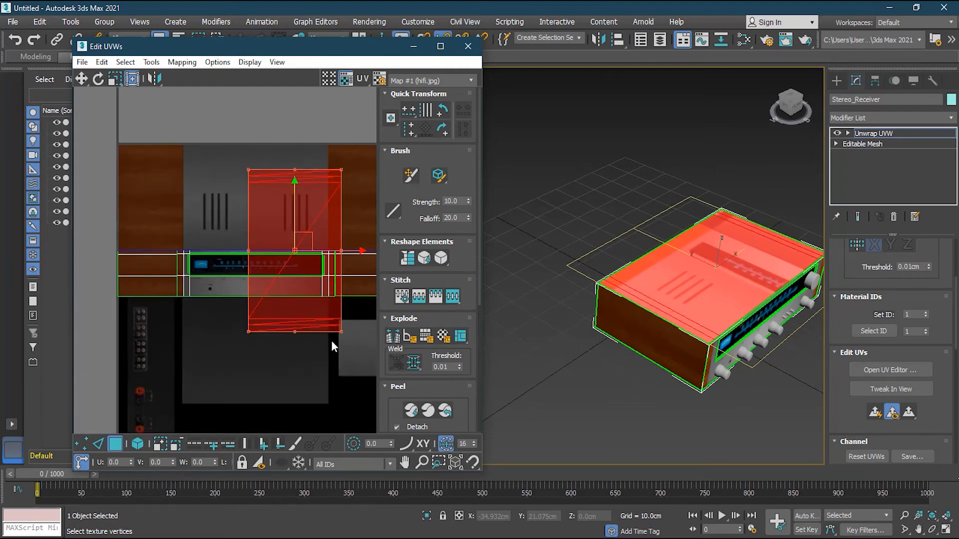
key("e")
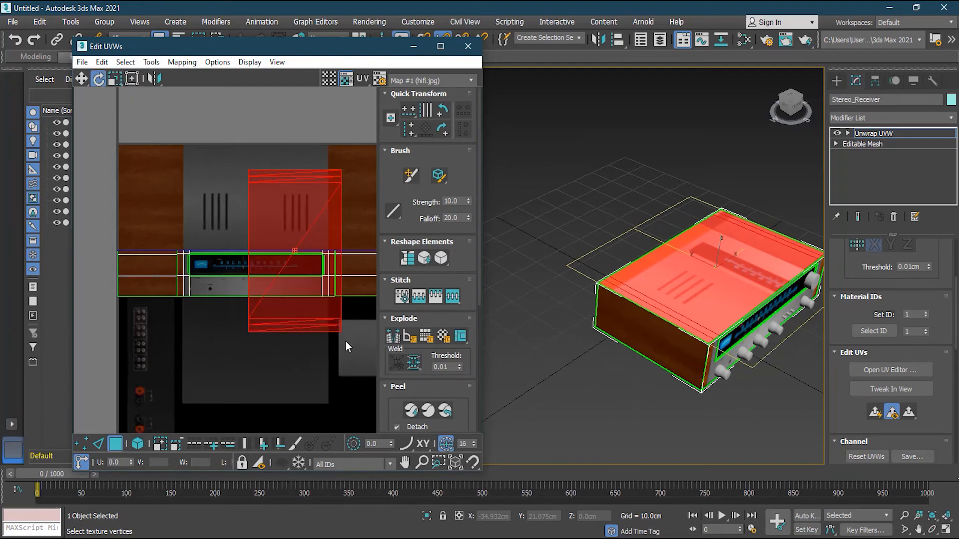
left_click_drag(350, 339, 403, 195)
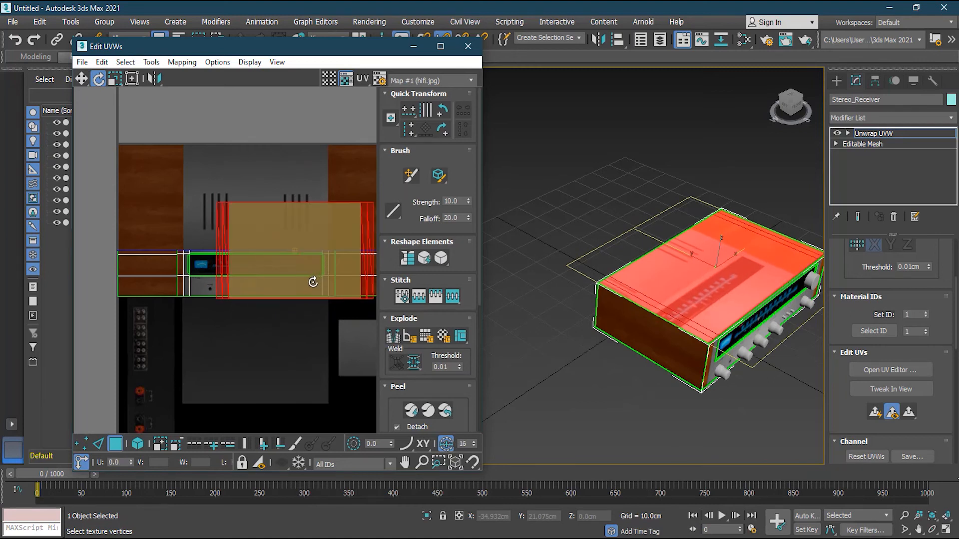
Move the top's UVs over the grey vented panel, resting their lower edge on the upper edge of the front frame.
key("w")
left_click_drag(276, 240, 235, 184)
scroll(216, 188, "up", 5)
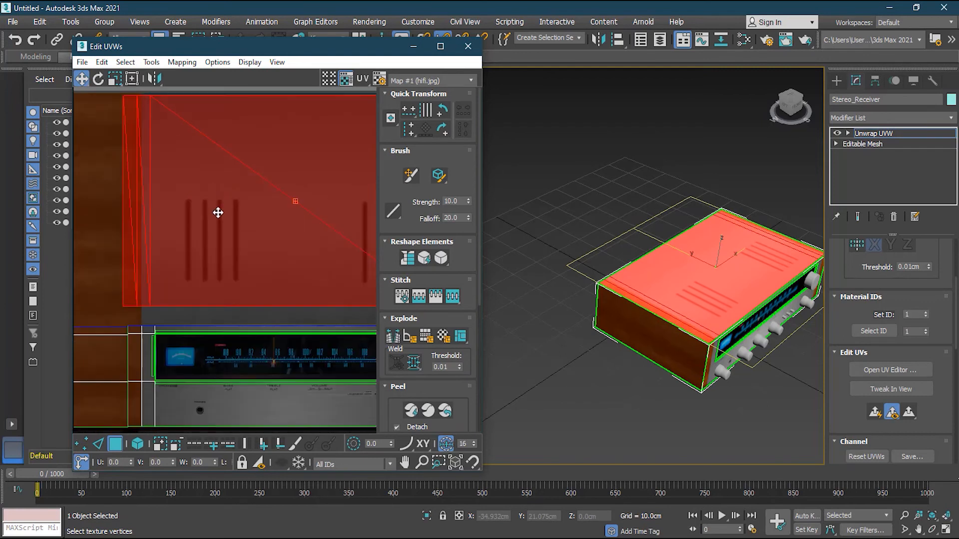
left_click_drag(201, 270, 201, 286)
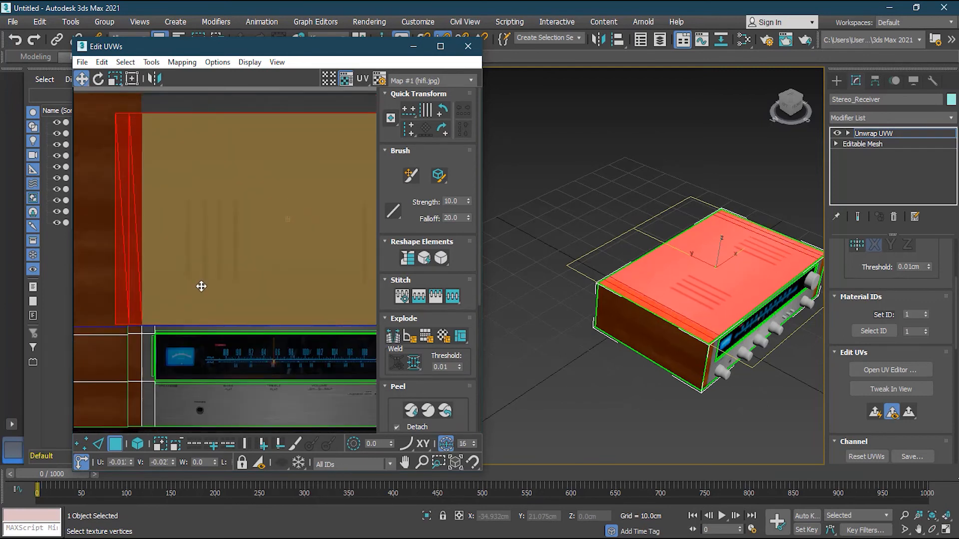
left_click(138, 218)
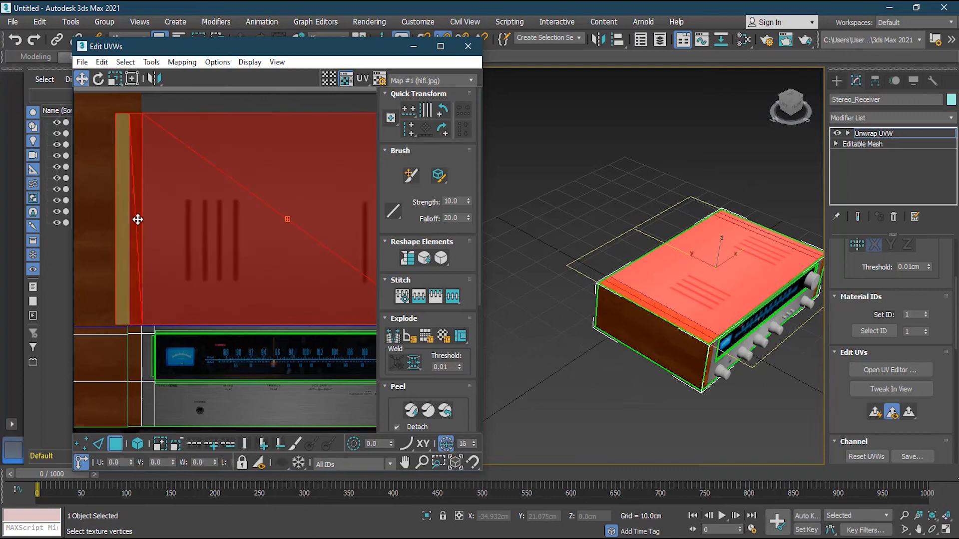
Shift the top's UVs sideways to centre them over the vented panel, with both ends reaching onto the wood.
middle_click_drag(283, 258, 156, 268)
left_click_drag(177, 264, 202, 264)
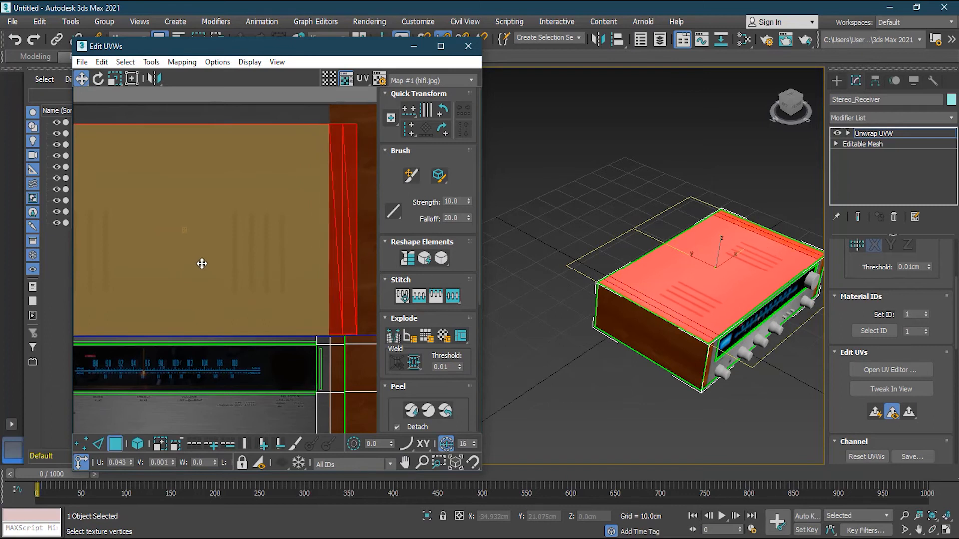
scroll(201, 264, "down", 3)
middle_click_drag(199, 264, 217, 299)
left_click_drag(184, 272, 177, 272)
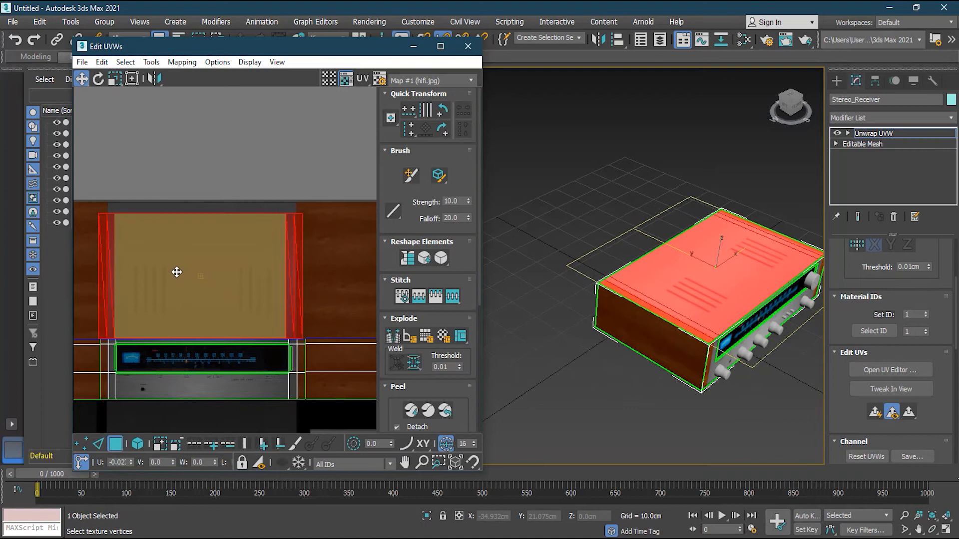
scroll(135, 270, "up", 2)
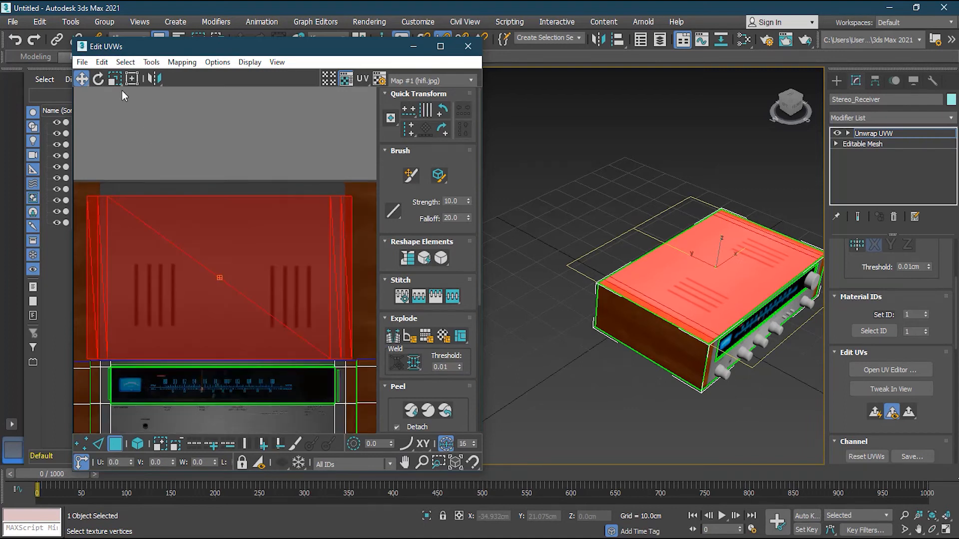
Stretch the top's UVs up to the vented panel's upper edge and align both ends with the wood borders, then clear the selection.
left_click(133, 78)
mouse_move(87, 196)
left_mouse_down()
mouse_move(79, 184)
mouse_move(89, 182)
left_mouse_up()
mouse_move(354, 184)
left_mouse_down()
mouse_move(367, 181)
mouse_move(357, 180)
left_mouse_up()
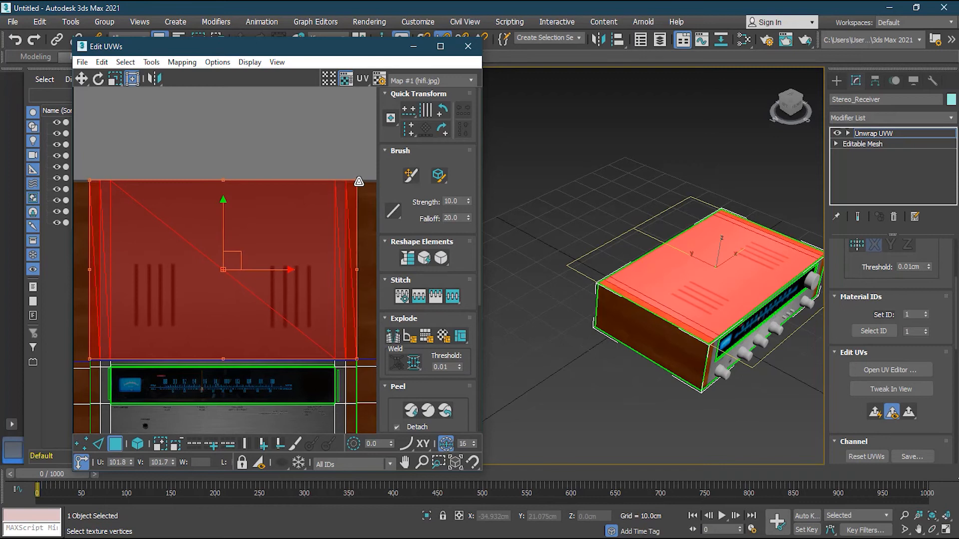
middle_click_drag(632, 304, 758, 347, "alt")
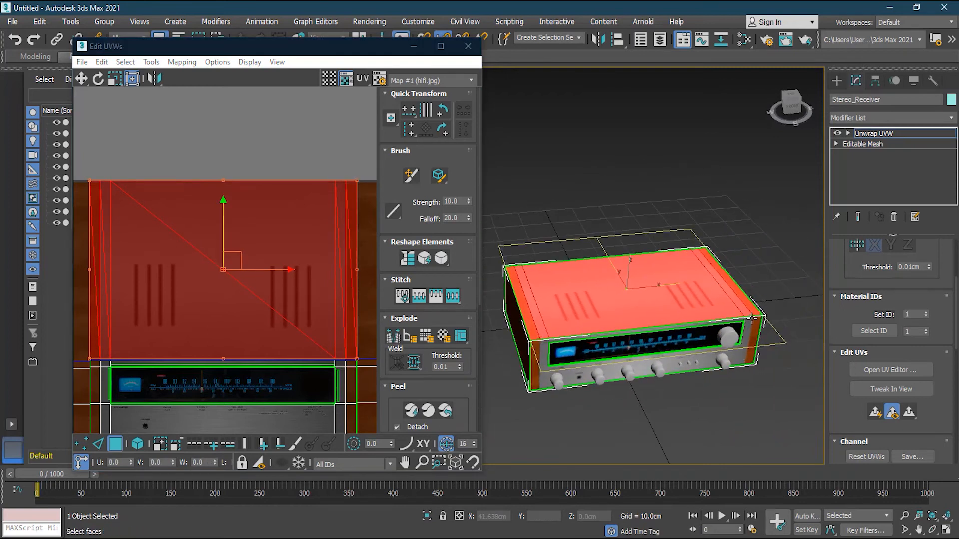
left_click(777, 371)
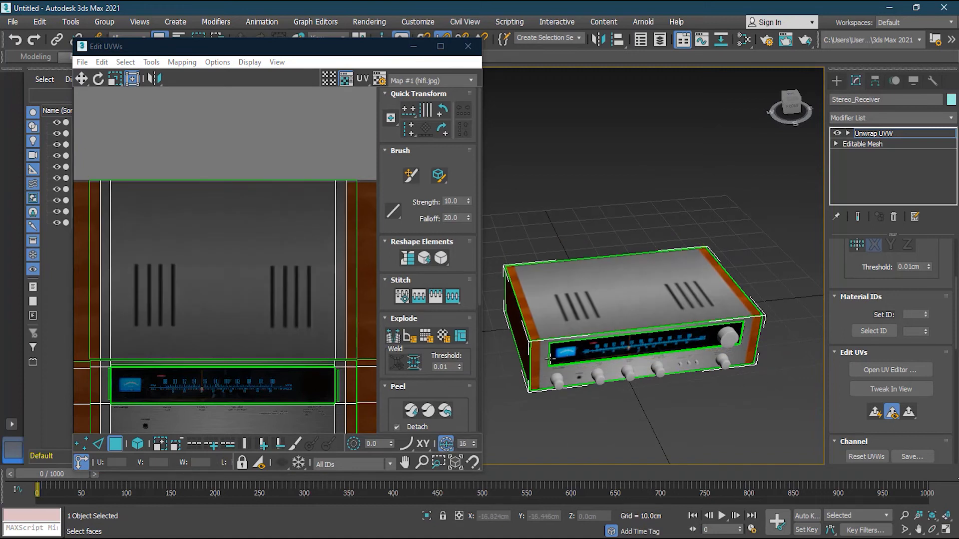
Select all the faces of the receiver's back, including the narrow strips along its edges and ends.
middle_click_drag(544, 376, 583, 360, "alt")
left_click(523, 381)
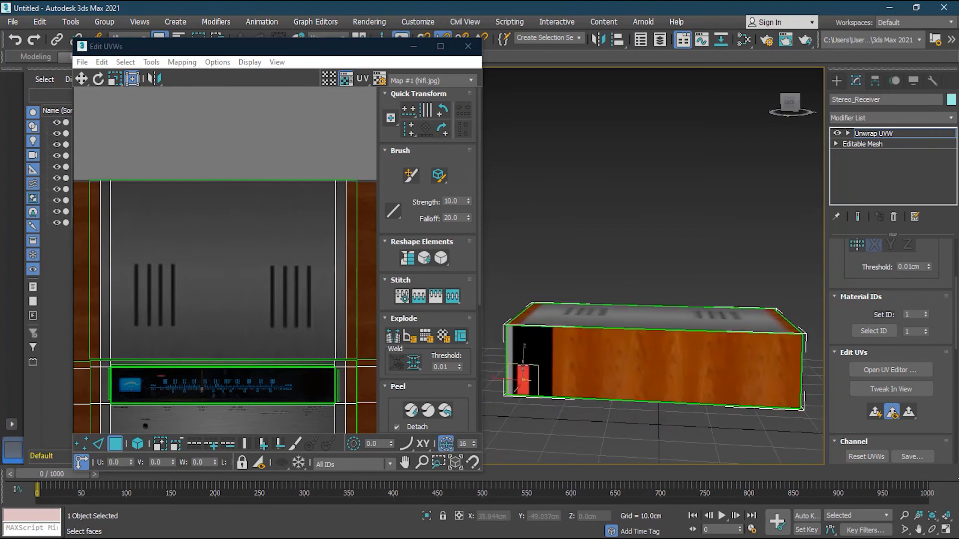
left_click(507, 341, "ctrl")
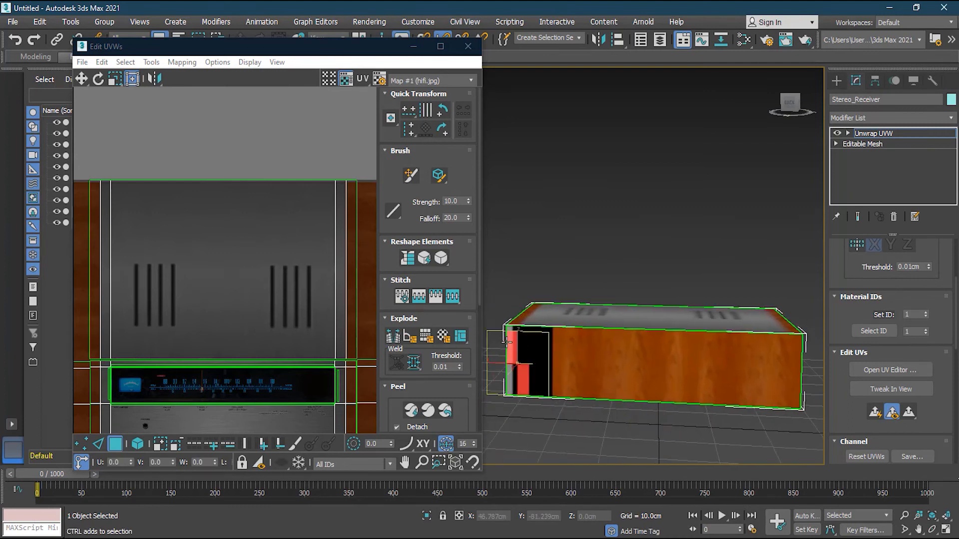
left_click(527, 353, "ctrl")
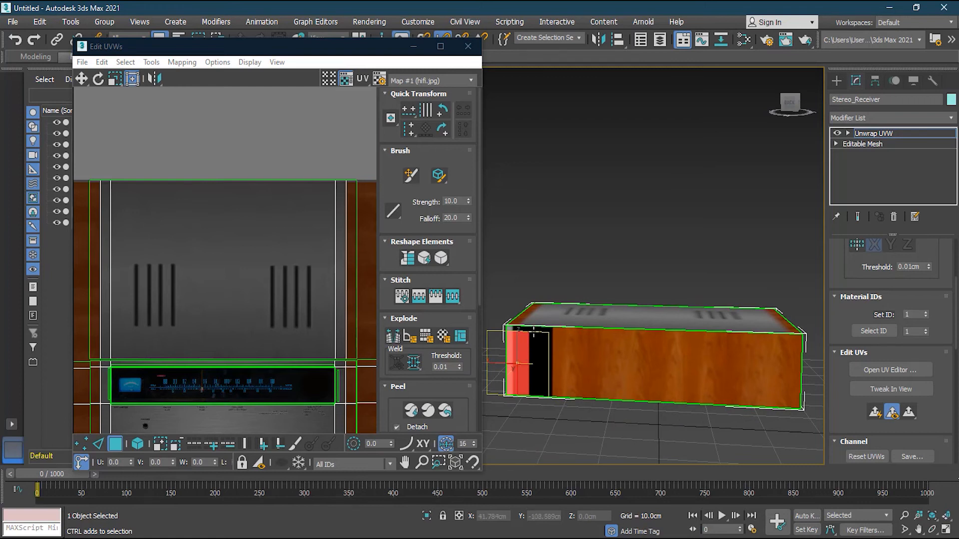
left_click(528, 330, "ctrl")
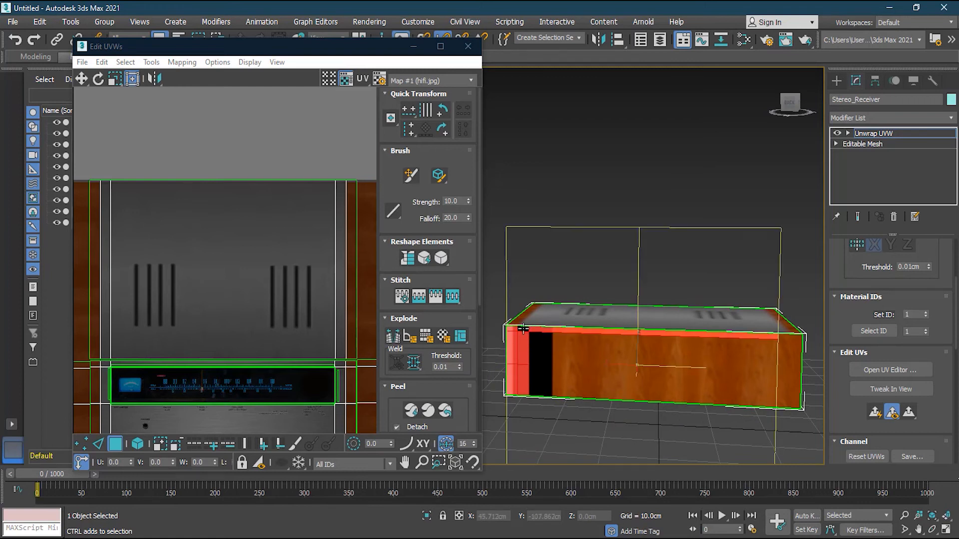
left_click(548, 354, "ctrl")
left_click(566, 383, "ctrl")
left_click(794, 389, "ctrl")
left_click(788, 358, "ctrl")
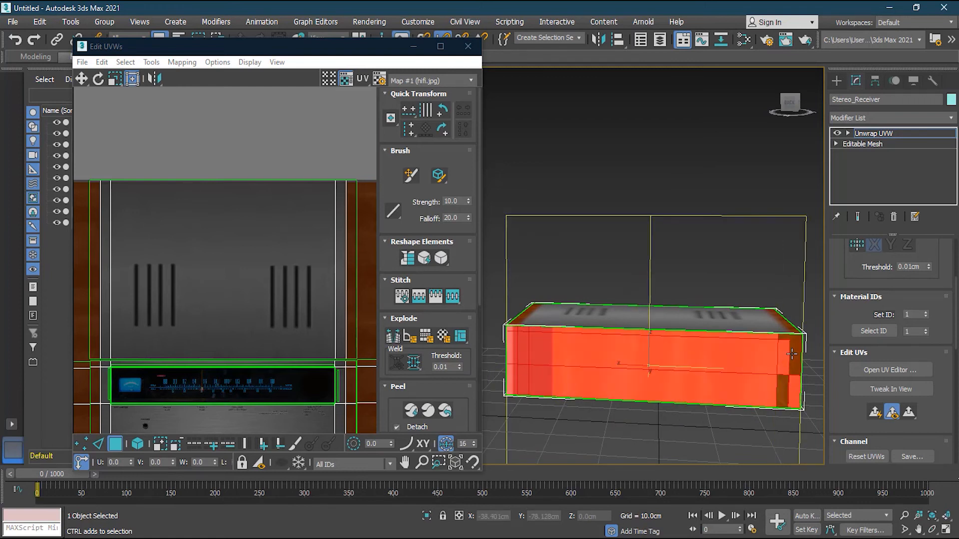
left_click(778, 398, "ctrl")
Move the back's UVs over the rear connector strip, with their upper edge against the lower edge of the wood.
scroll(278, 321, "down", 6)
left_click_drag(281, 319, 203, 280)
scroll(196, 309, "up", 2)
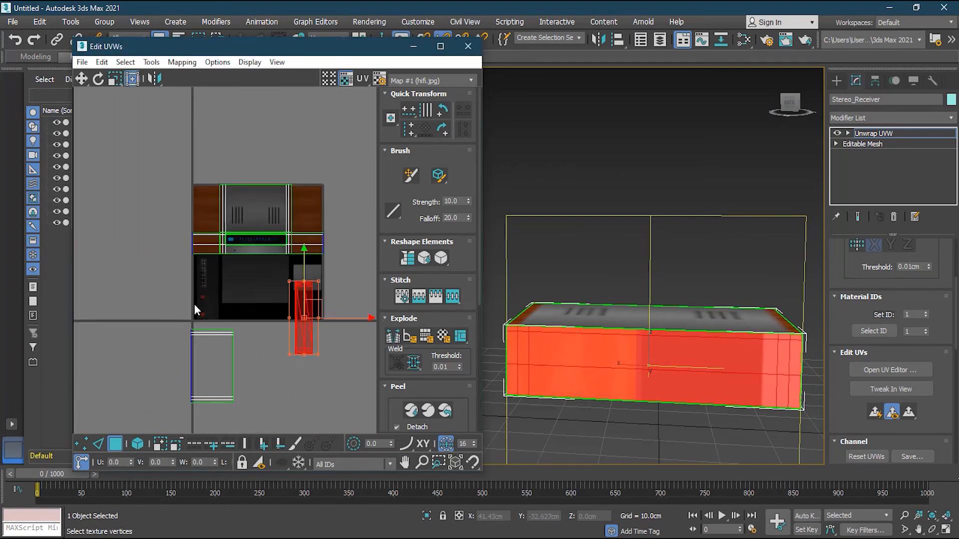
scroll(194, 305, "up", 2)
left_click_drag(362, 323, 232, 310)
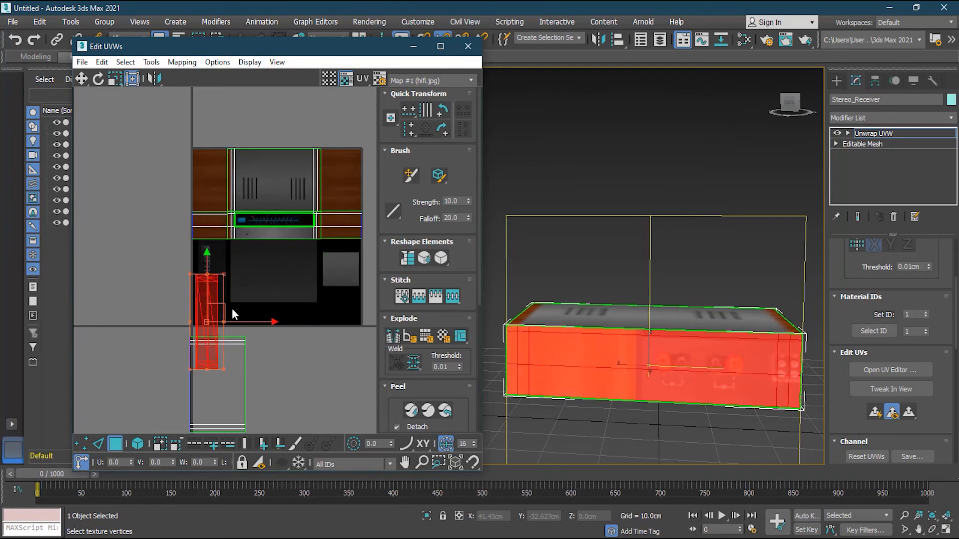
scroll(230, 308, "up", 2)
left_click_drag(180, 294, 174, 219)
left_click_drag(226, 263, 220, 262)
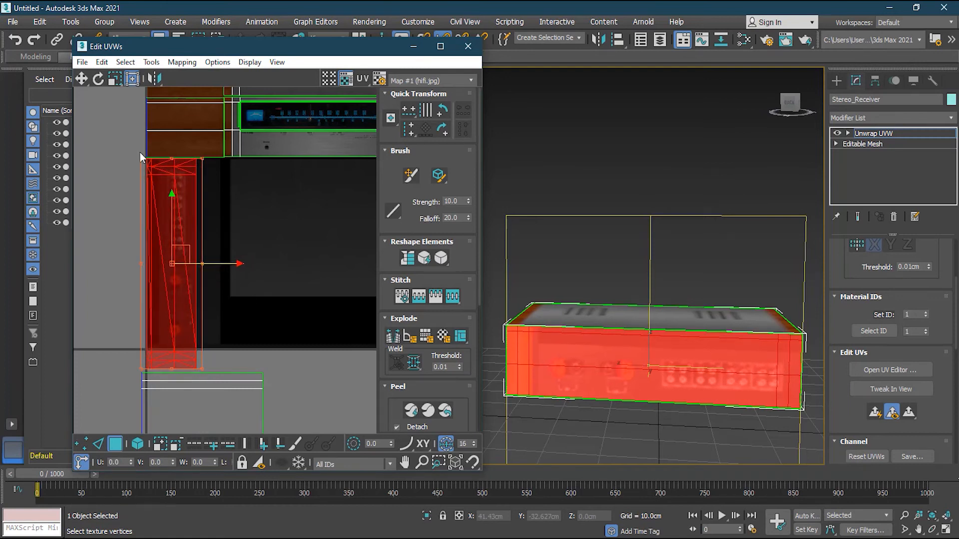
Resize the back's UVs to frame the connector strip, extending their upper end slightly onto the wood, and deselect them.
left_click_drag(201, 370, 223, 346)
left_click_drag(141, 352, 149, 349)
left_click_drag(223, 346, 218, 359)
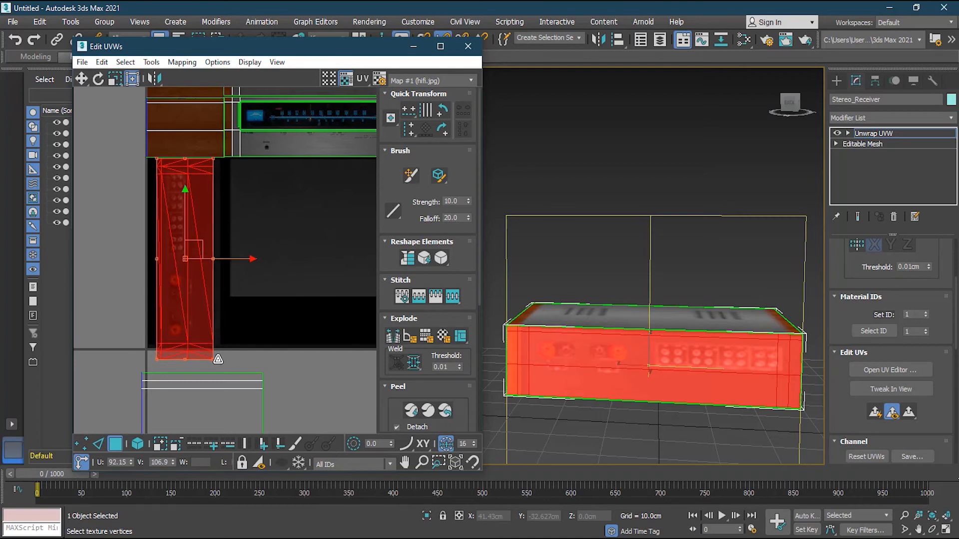
left_click_drag(219, 159, 218, 151)
mouse_move(313, 372)
middle_mouse_down()
mouse_move(299, 387)
mouse_move(300, 371)
middle_mouse_up()
middle_click_drag(561, 402, 579, 433, "alt")
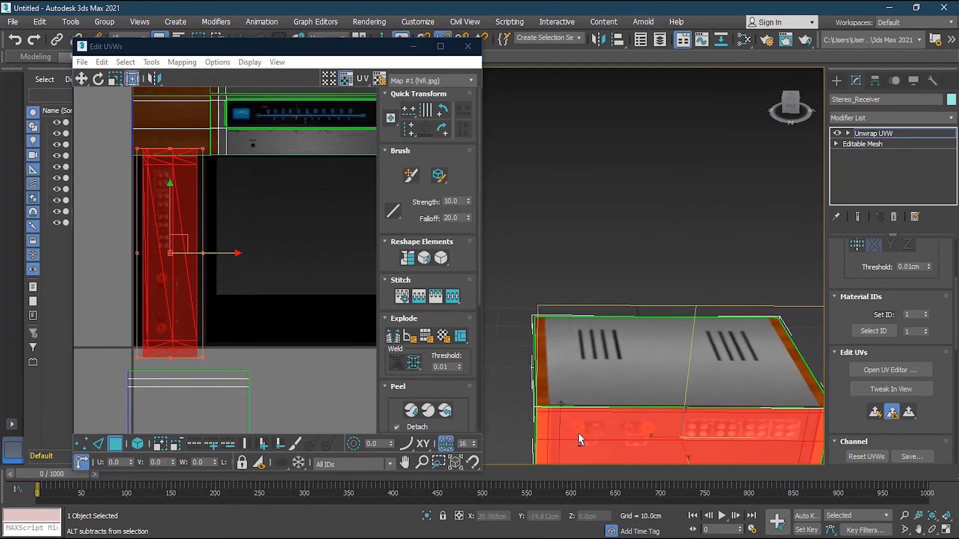
left_click(519, 418)
middle_click_drag(643, 410, 694, 380)
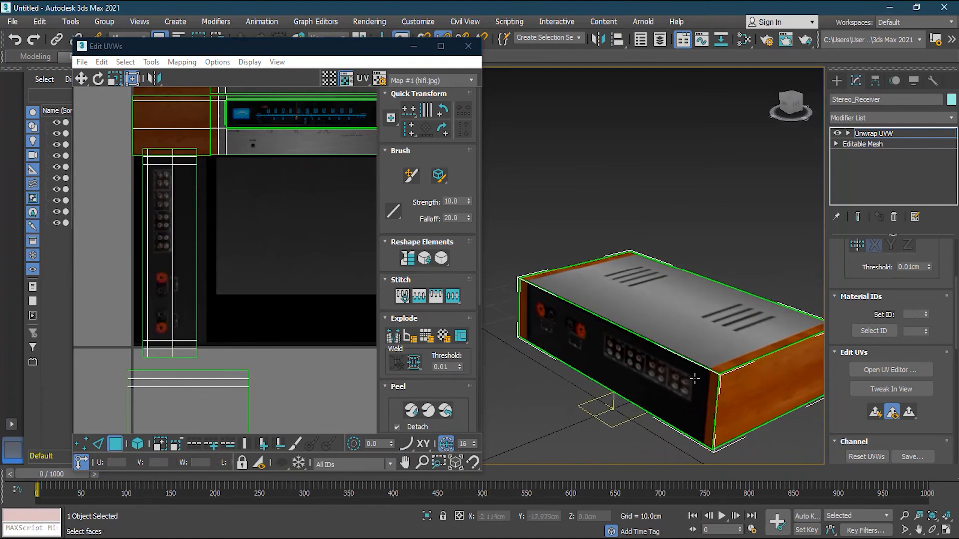
middle_click_drag(543, 371, 582, 392, "alt")
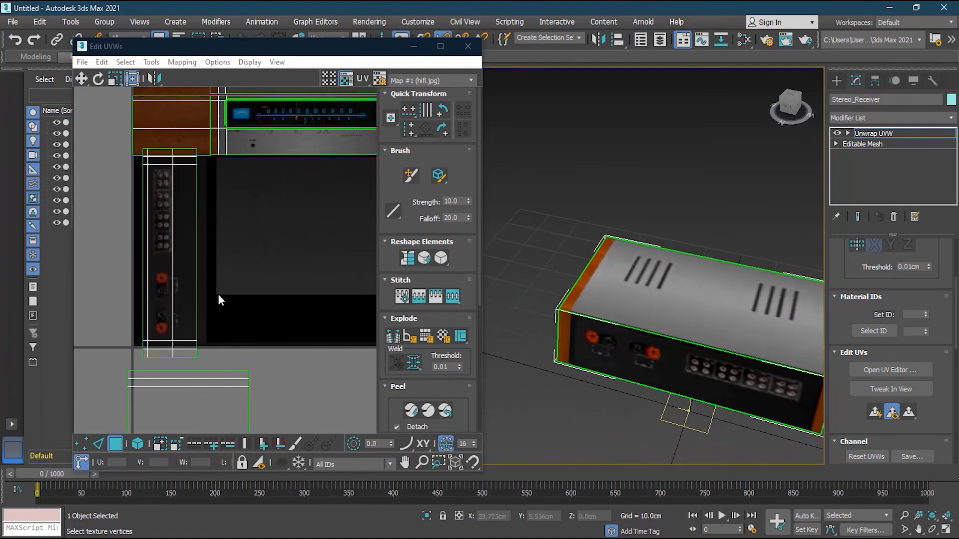
Fine-tune the length of the back's UVs at both ends so the end strips of the back fall on wood.
left_click(260, 340)
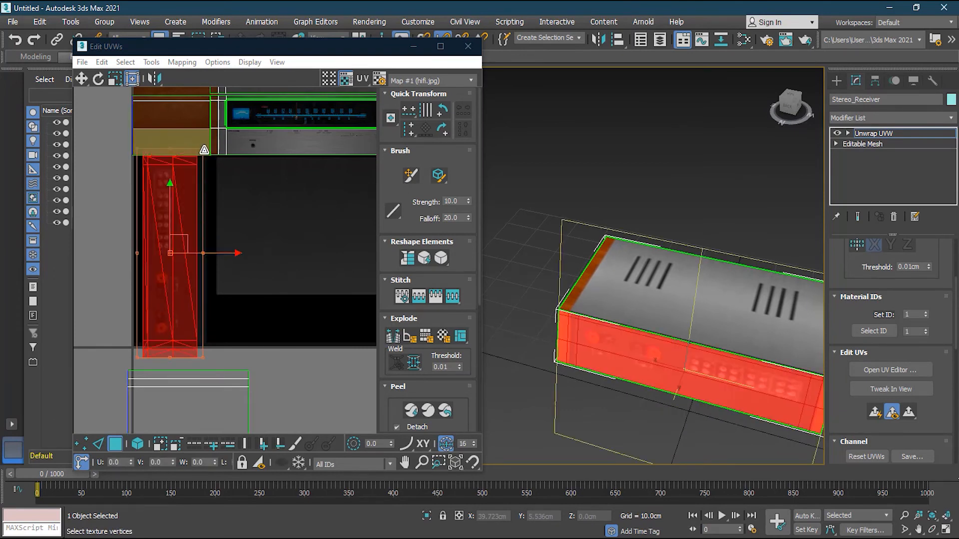
left_click_drag(205, 147, 203, 142)
middle_click_drag(773, 416, 680, 372)
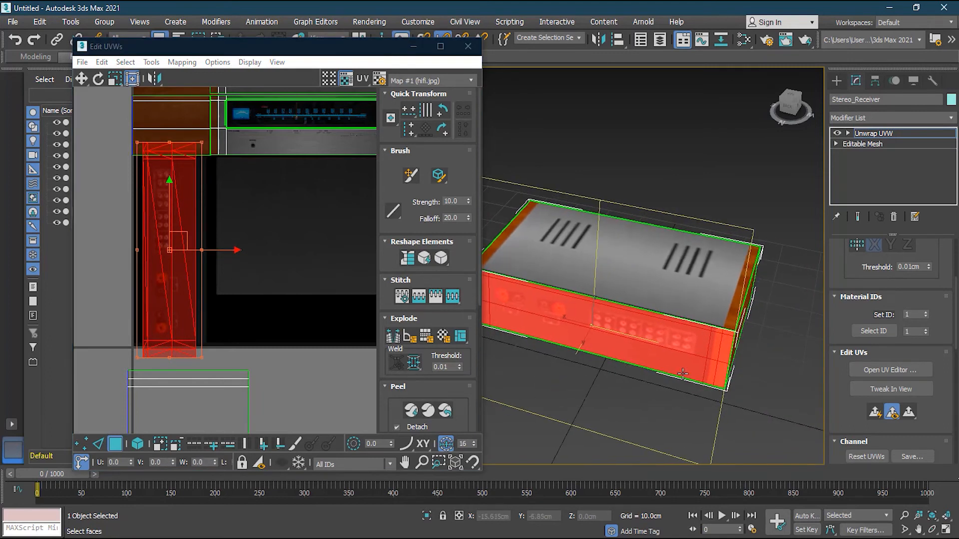
scroll(680, 372, "up", 4)
left_click_drag(202, 359, 205, 370)
middle_click_drag(568, 279, 764, 313)
middle_click_drag(669, 295, 742, 313)
left_click_drag(205, 368, 205, 356)
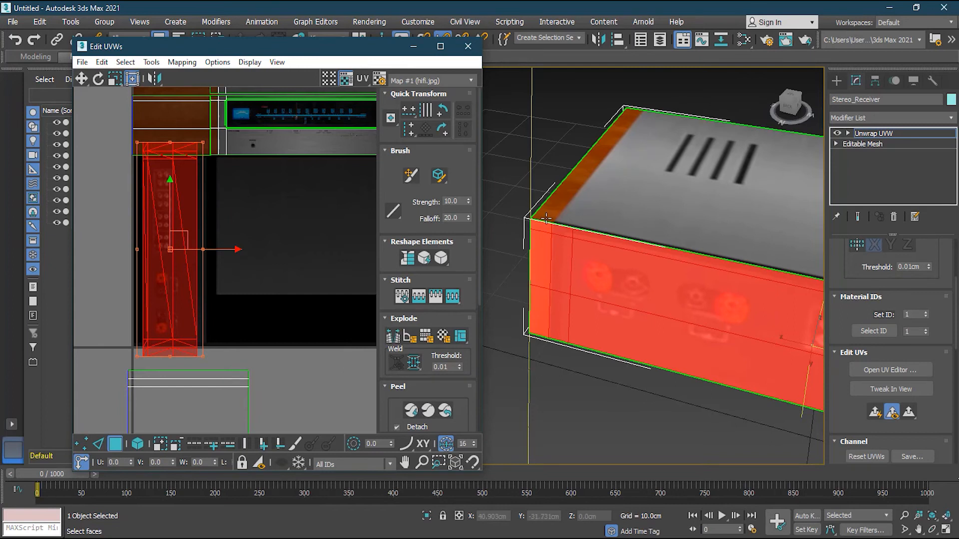
middle_click_drag(551, 235, 305, 238, "alt")
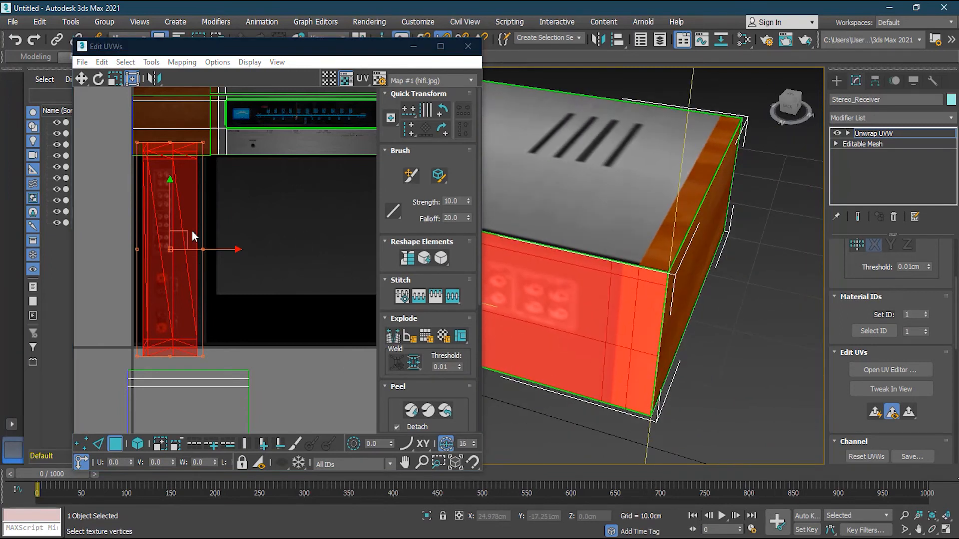
left_click_drag(202, 143, 204, 148)
scroll(612, 269, "down", 5)
middle_click_drag(610, 270, 697, 290)
scroll(698, 290, "up", 3)
left_click(678, 358)
Select the receiver's large bottom face together with the narrow strips along both of its ends.
middle_click_drag(705, 373, 699, 275, "alt")
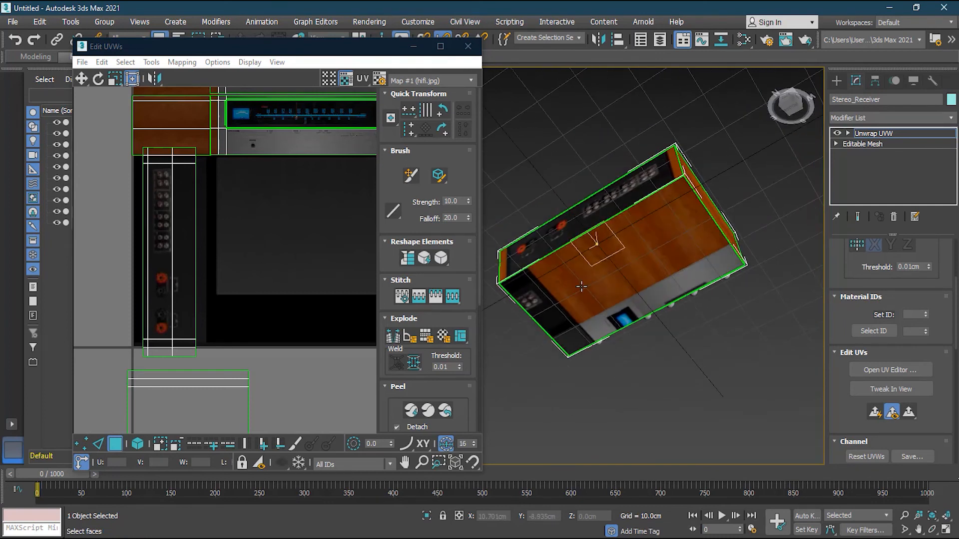
scroll(581, 287, "up", 3)
middle_click_drag(597, 294, 638, 306)
left_click(531, 292)
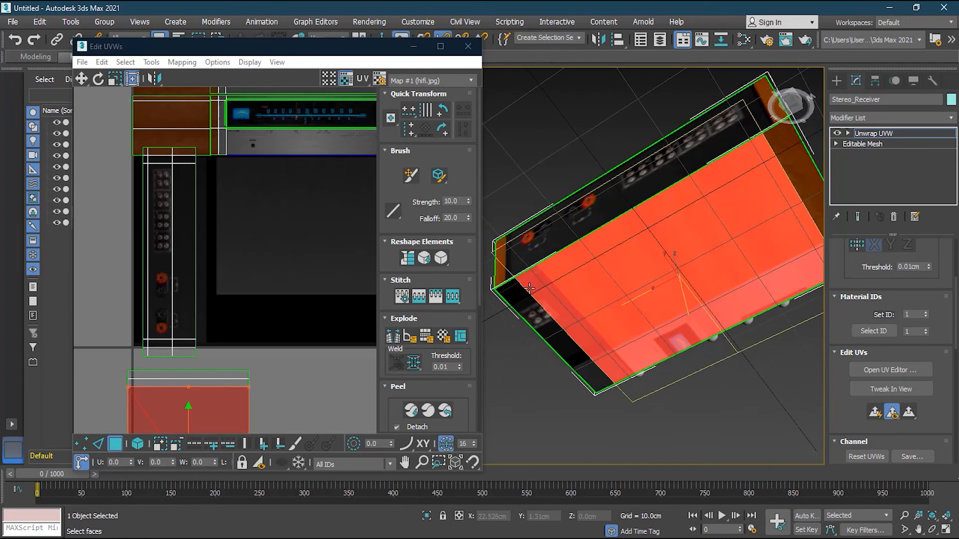
left_click(549, 329, "ctrl")
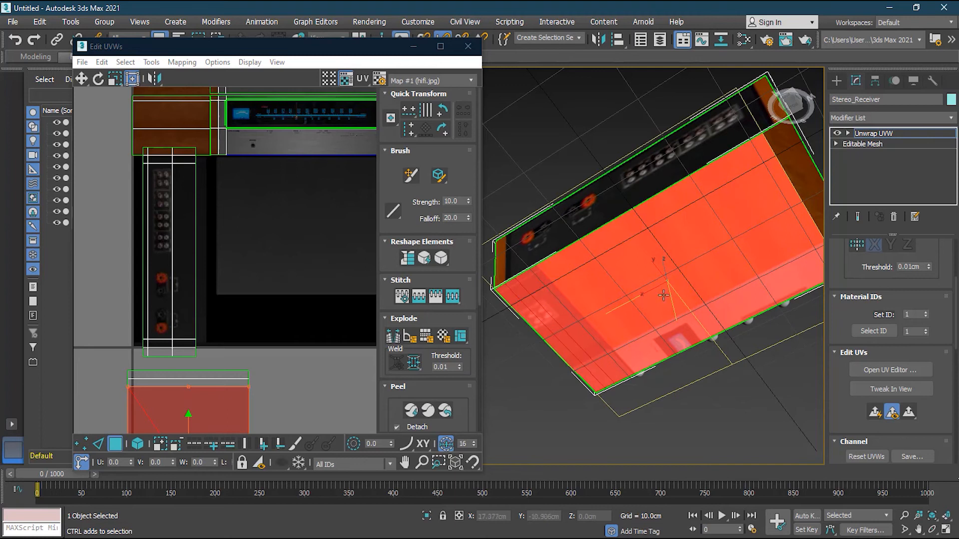
left_click(798, 175, "ctrl")
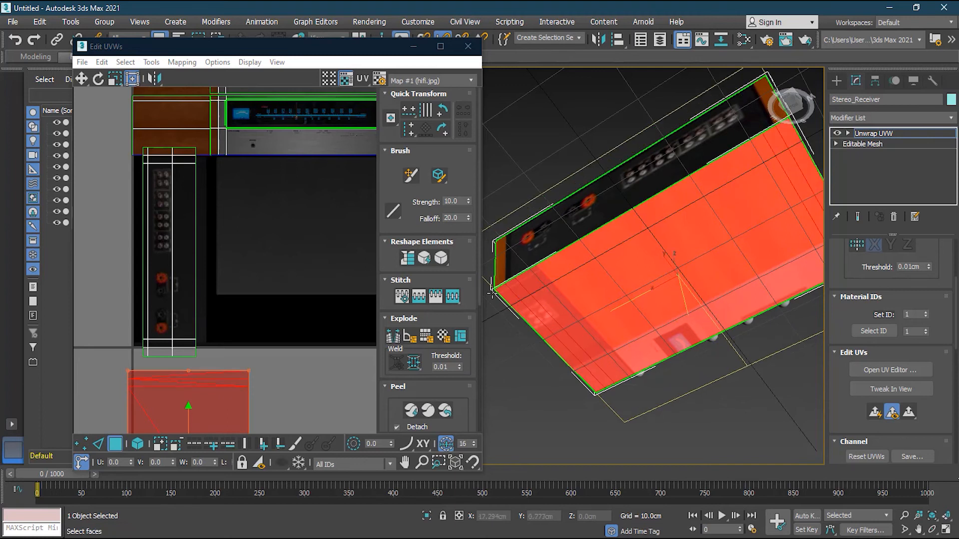
Move the bottom's UVs onto the dark area of the texture and rotate them a quarter turn so their long side runs horizontally.
scroll(334, 334, "down", 3)
middle_click_drag(333, 335, 221, 286)
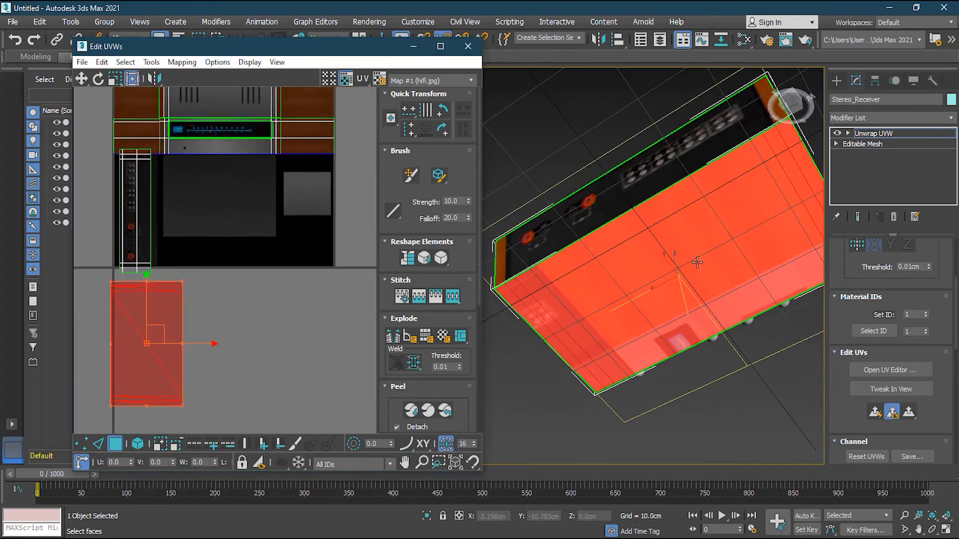
middle_click_drag(696, 262, 647, 303)
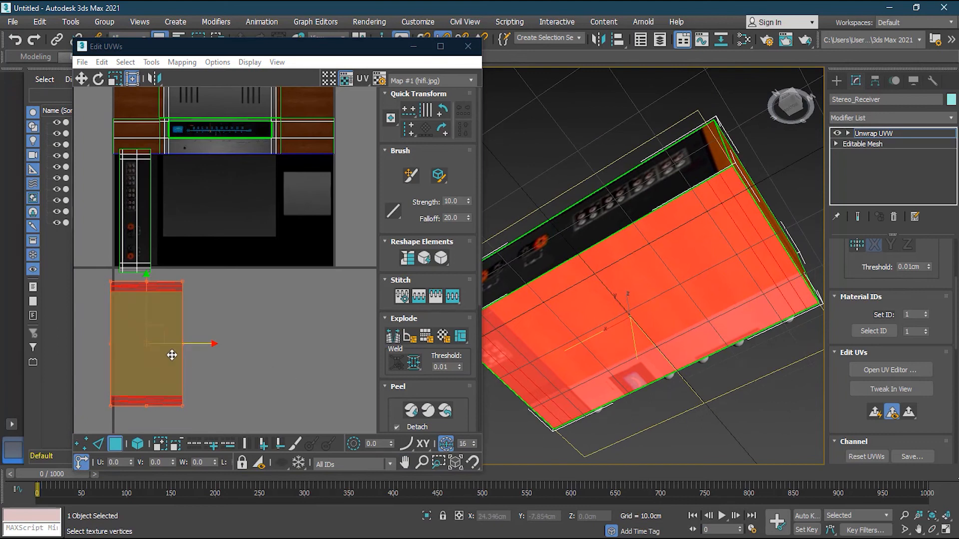
left_click_drag(164, 341, 242, 229)
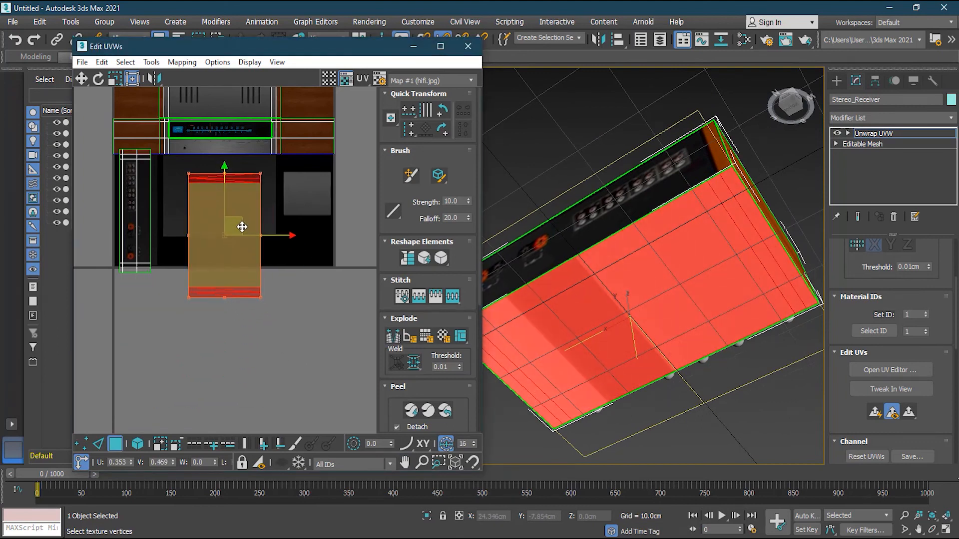
left_click(99, 79)
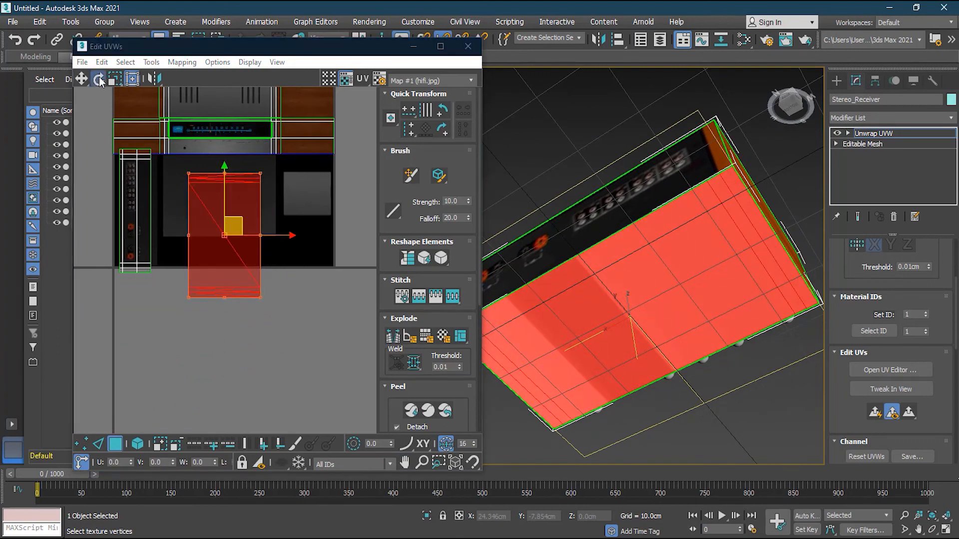
left_click_drag(253, 295, 185, 257)
scroll(131, 164, "up", 1)
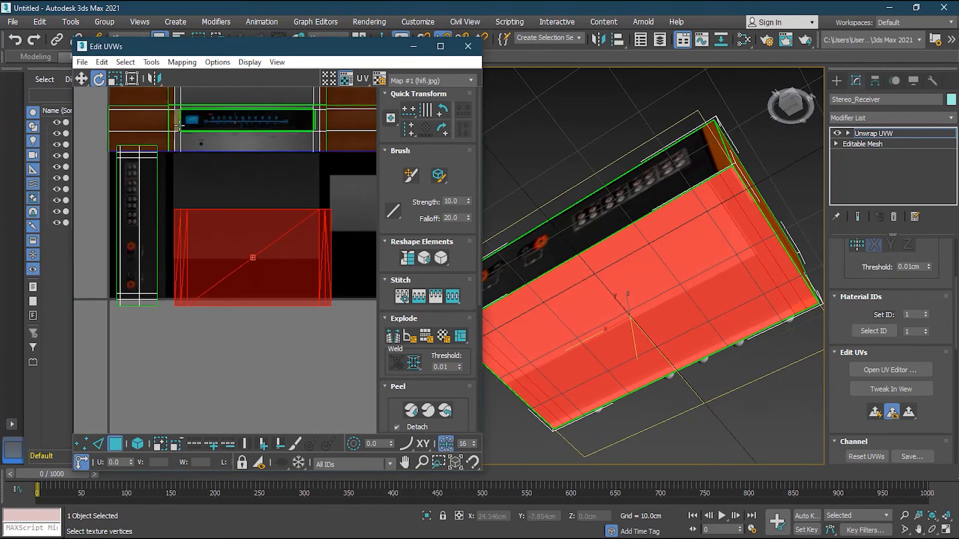
Move the bottom's UVs up over the plain dark grey panel, centred between its side edges.
left_click(83, 81)
left_click_drag(277, 259, 273, 208)
scroll(235, 222, "up", 3)
mouse_move(206, 253)
left_mouse_down()
mouse_move(197, 263)
mouse_move(207, 268)
left_mouse_up()
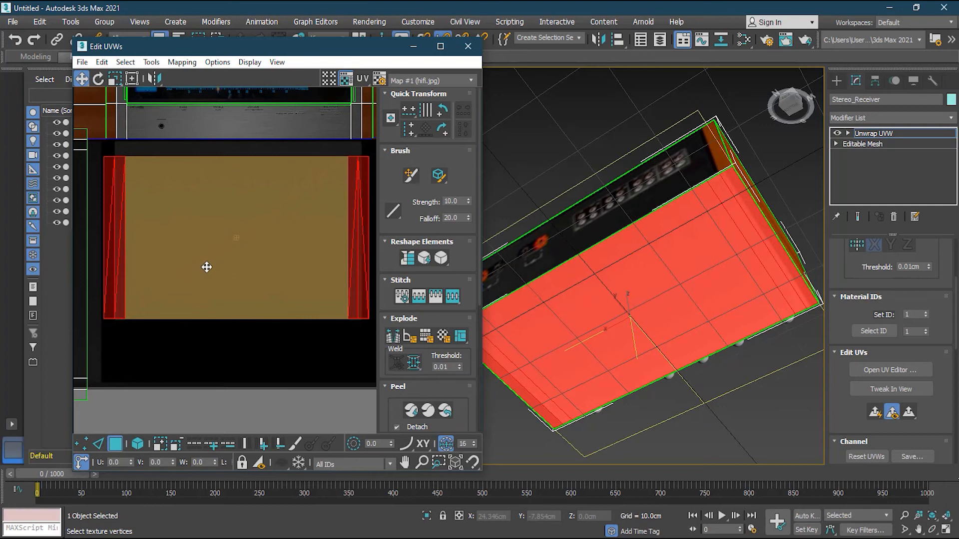
Widen the bottom's UVs slightly past the grey panel onto the black border, deselect them and check the receiver's mapping.
left_click(132, 79)
middle_click_drag(273, 260, 197, 262)
scroll(301, 311, "up", 4)
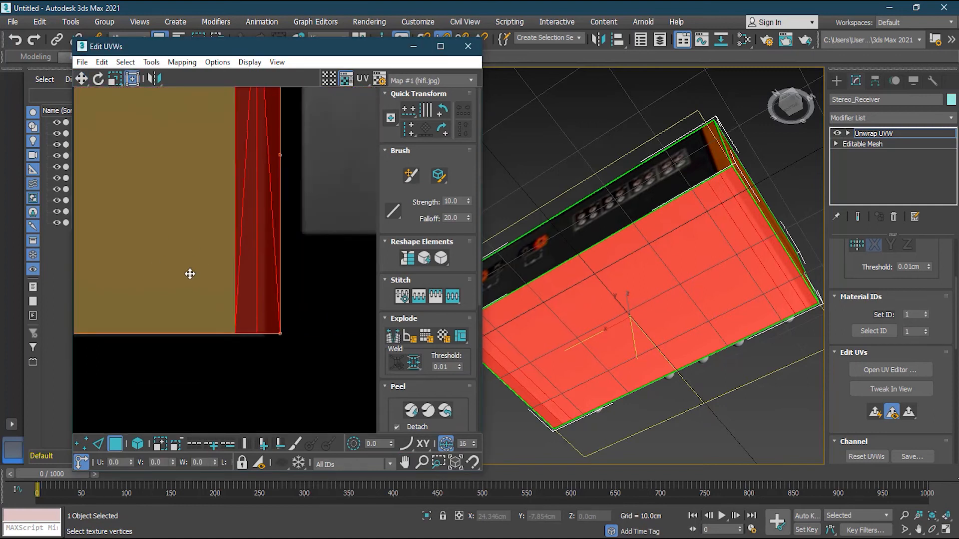
left_click(203, 307, "ctrl")
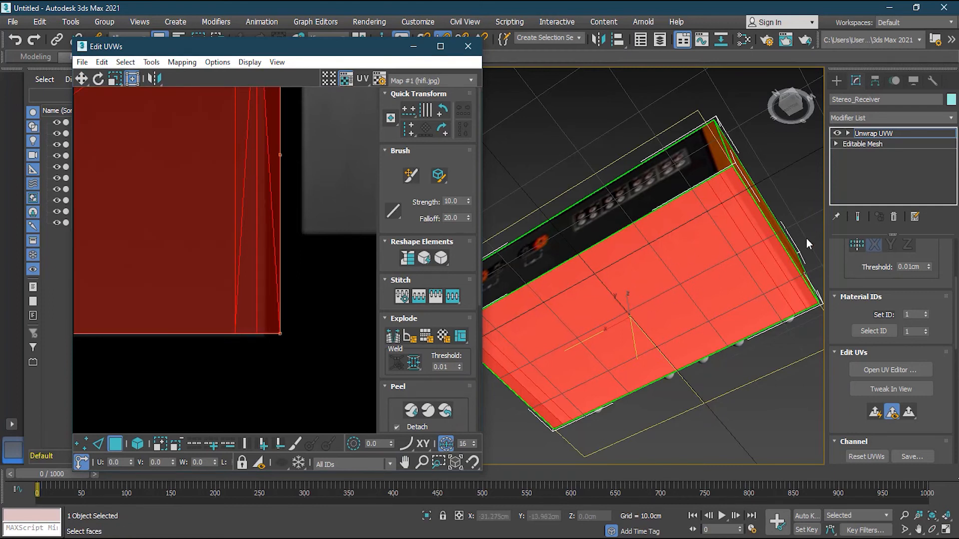
left_click_drag(280, 335, 287, 336)
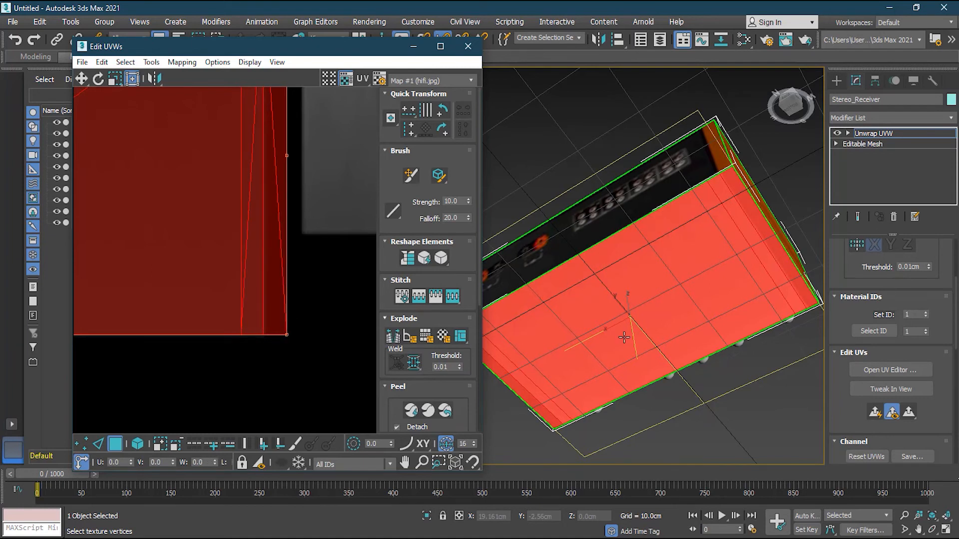
left_click(726, 412)
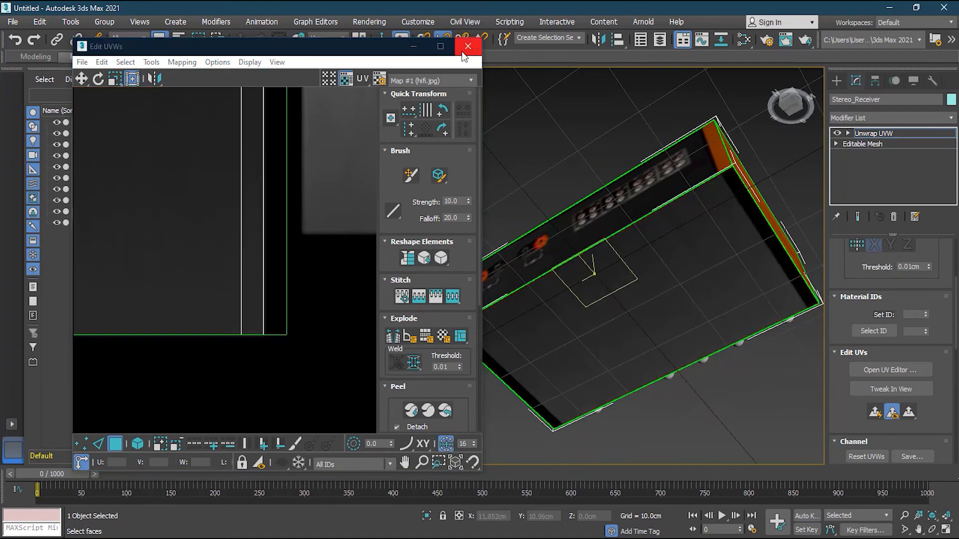
scroll(279, 325, "down", 6)
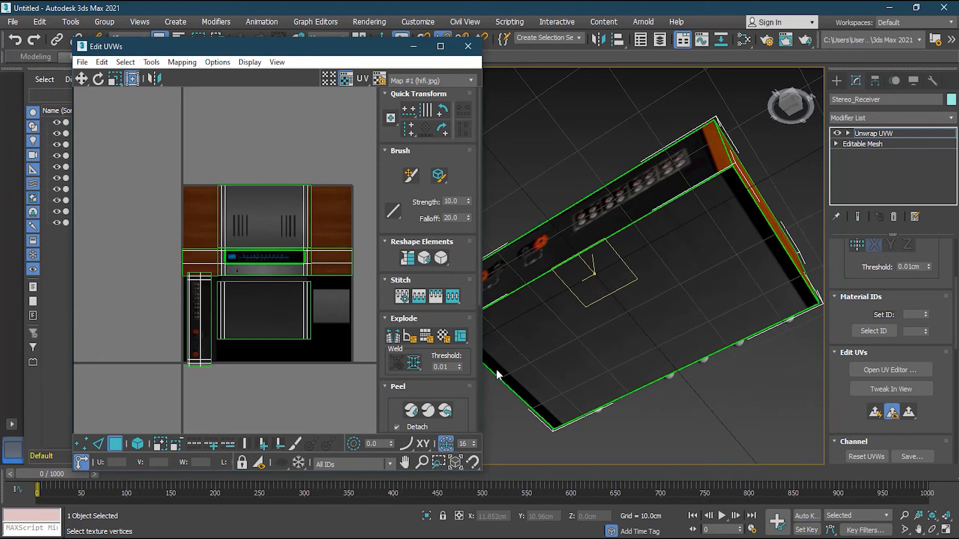
scroll(580, 302, "down", 2)
middle_click_drag(578, 292, 858, 349, "alt")
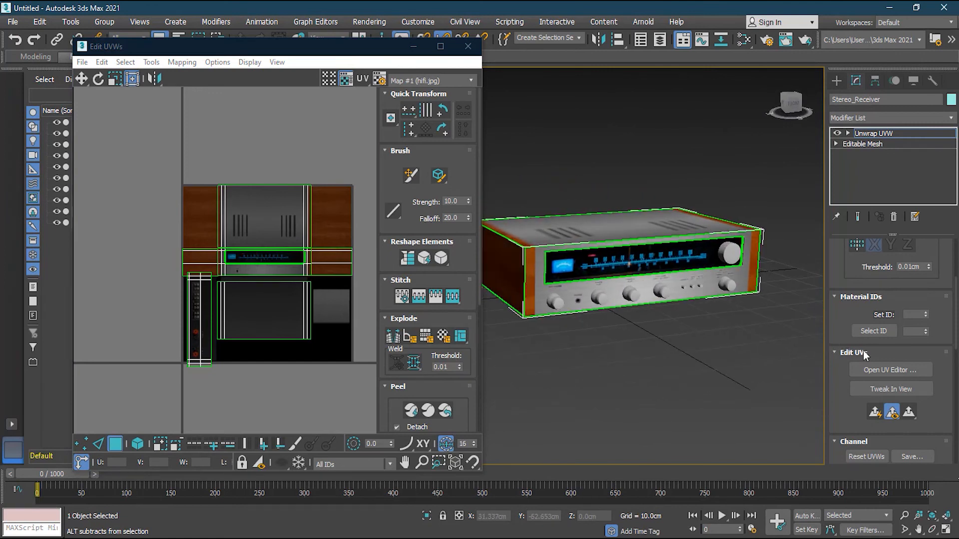
Leave face selection, close the UV editor, deselect the receiver and check its finished texture on the front and upper faces.
left_click(120, 444)
left_click(227, 402)
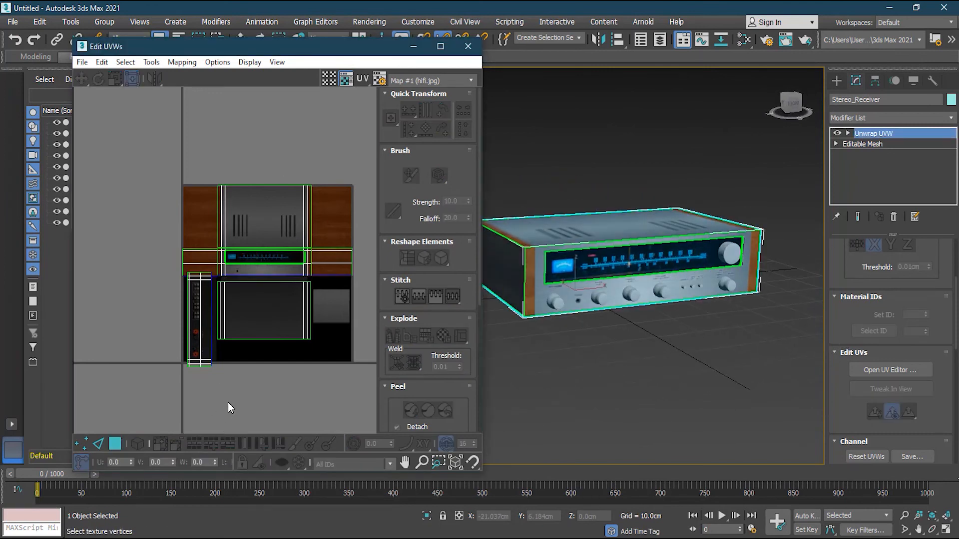
left_click(468, 45)
left_click(607, 347)
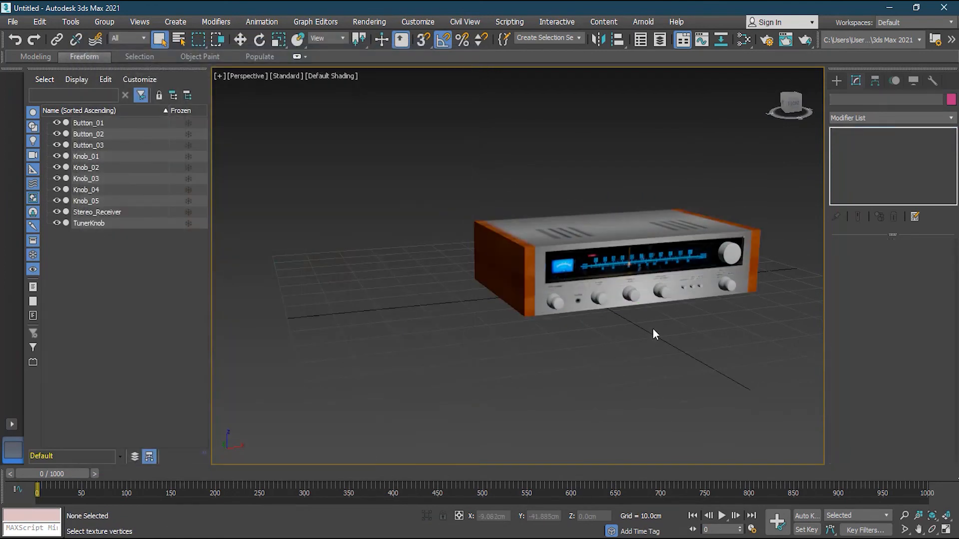
middle_click_drag(674, 319, 586, 403, "alt")
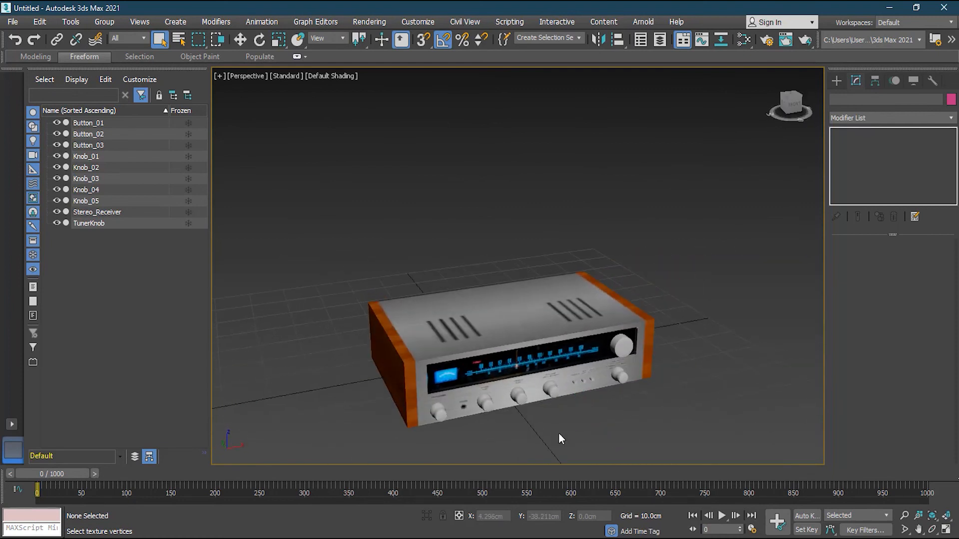
key("z")
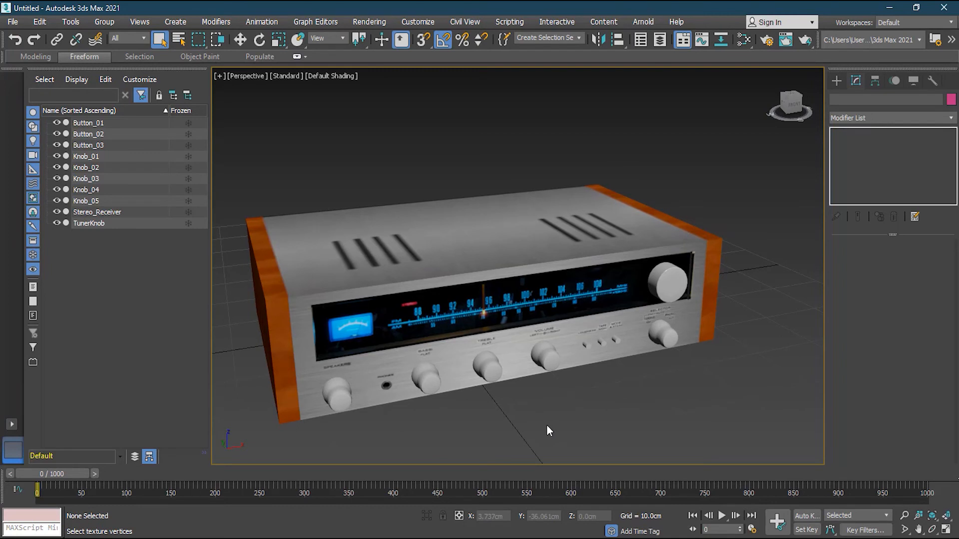
scroll(556, 412, "down", 3)
middle_click_drag(563, 421, 544, 377)
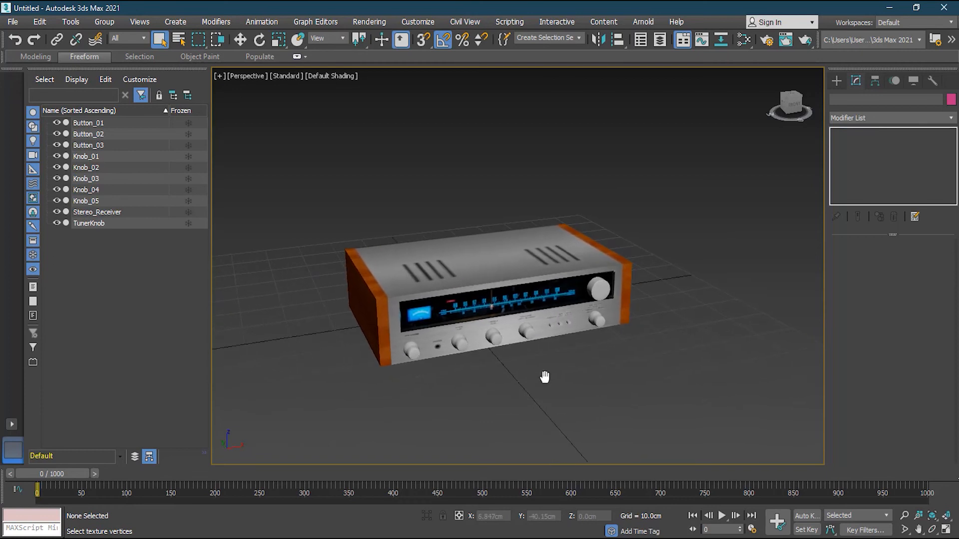
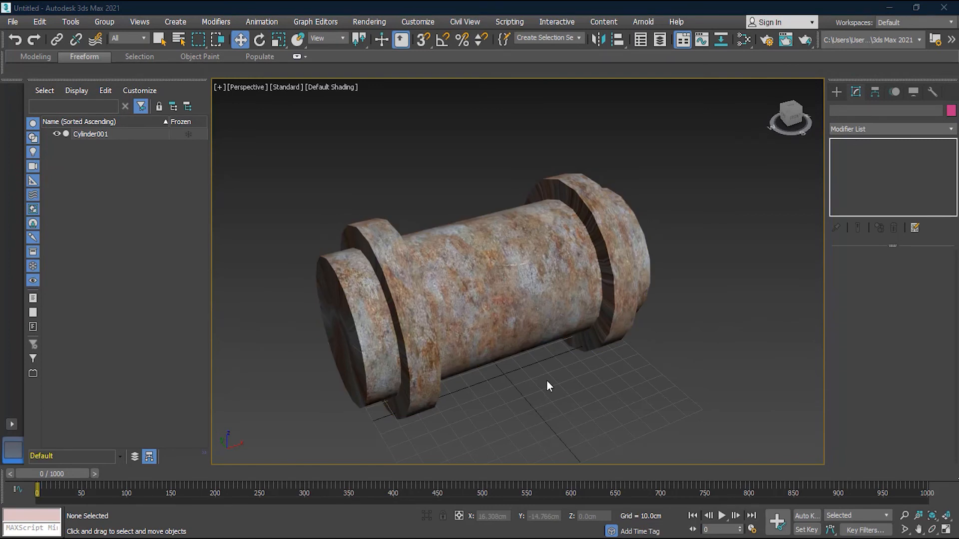
Examine the rusty cylinder from both ends, comparing the texture on its curved sides with the end caps and flange faces.
middle_click_drag(547, 380, 454, 372, "alt")
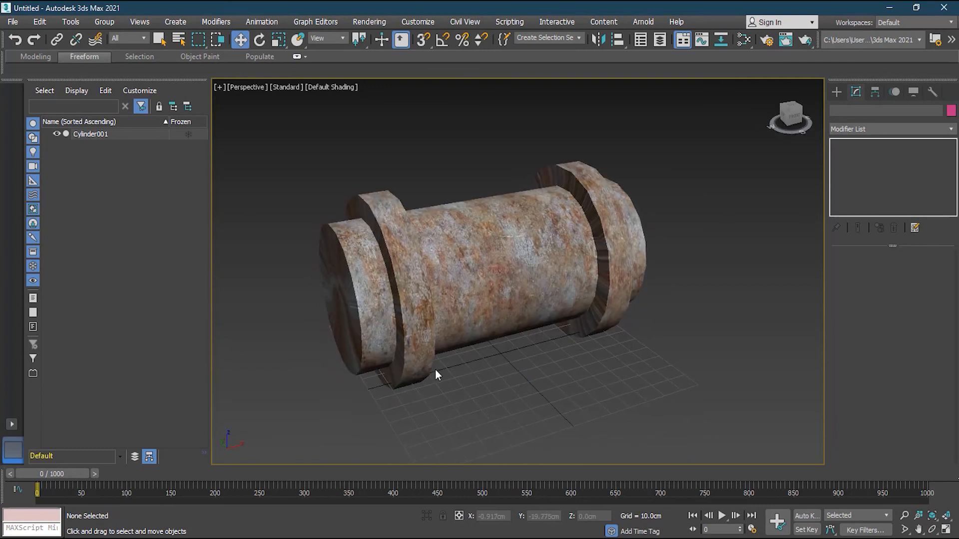
scroll(454, 378, "up", 3)
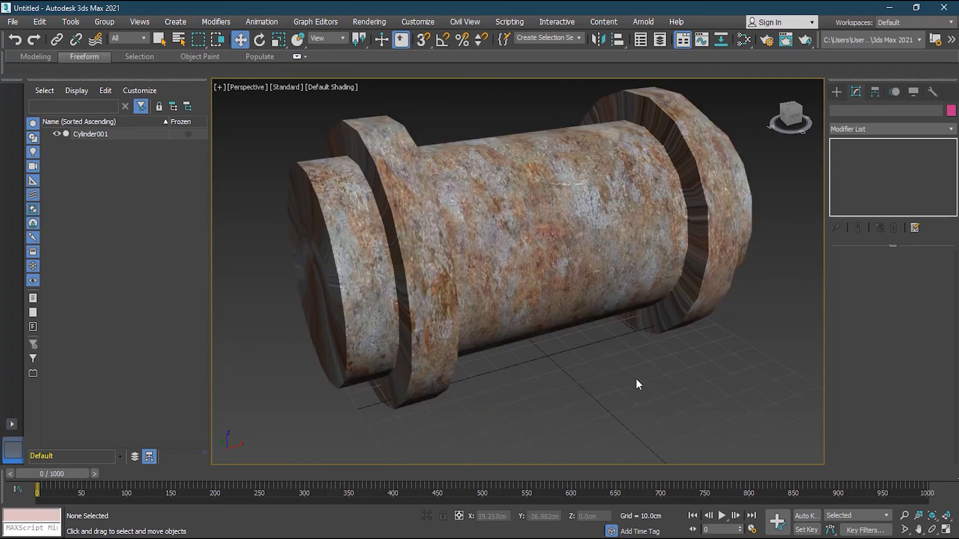
mouse_move(576, 381)
middle_mouse_down("alt")
mouse_move(591, 377)
mouse_move(561, 373)
middle_mouse_up("alt")
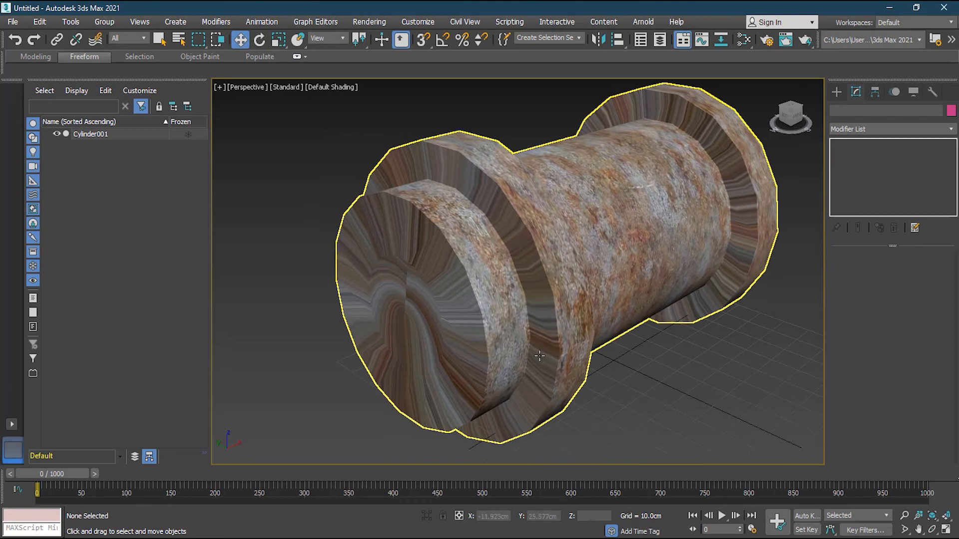
middle_click_drag(699, 331, 659, 347, "alt")
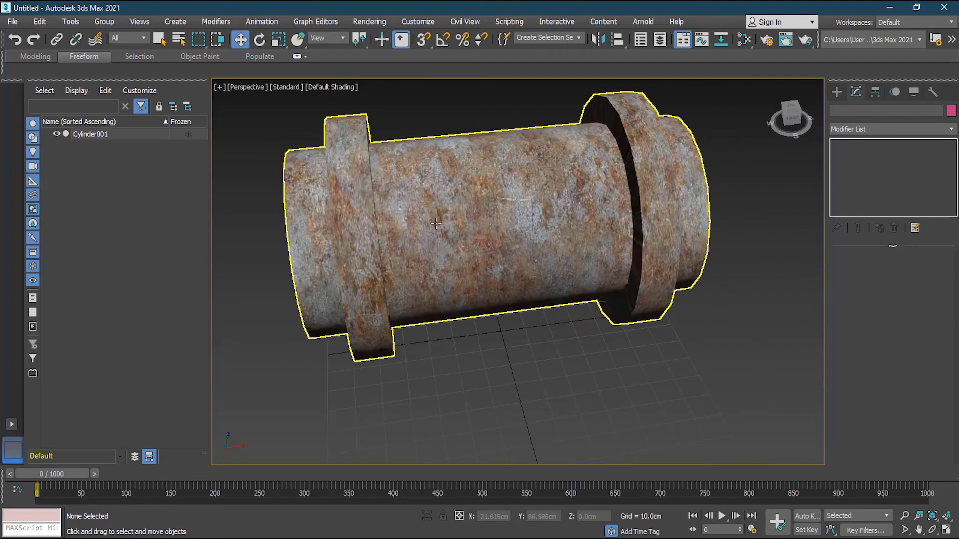
middle_click_drag(620, 301, 737, 278, "alt")
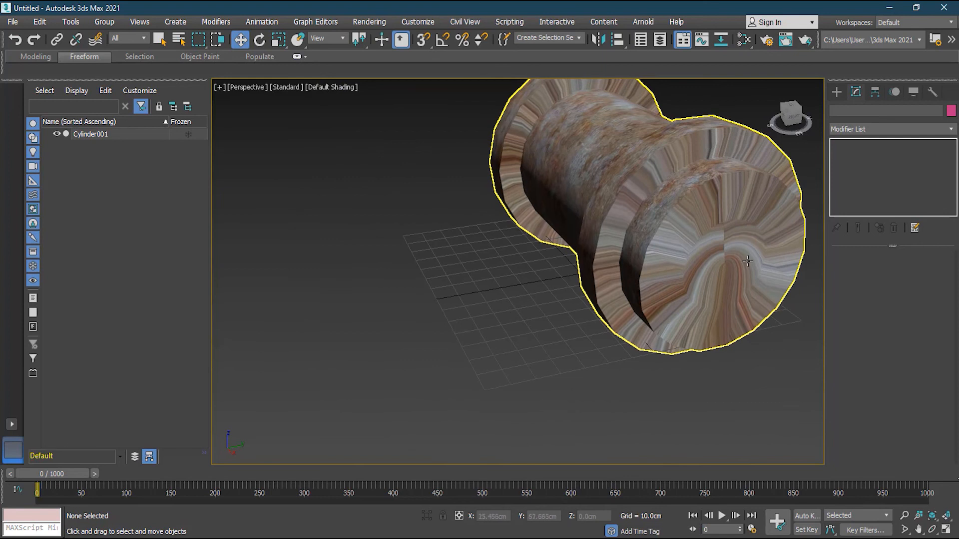
middle_click_drag(489, 254, 504, 313, "alt")
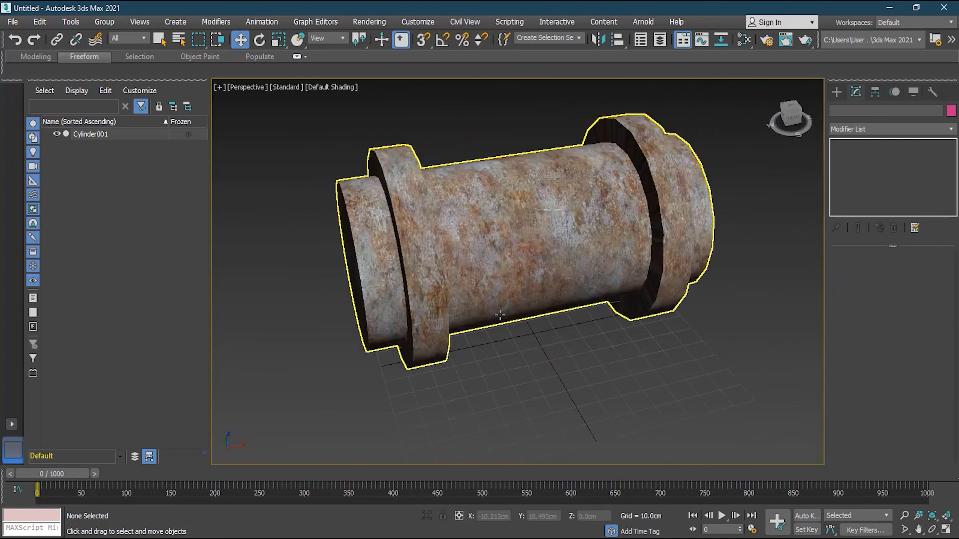
scroll(566, 348, "up", 4)
Select the cylinder, add an Unwrap UVW modifier and switch it to face selection.
left_click(532, 332)
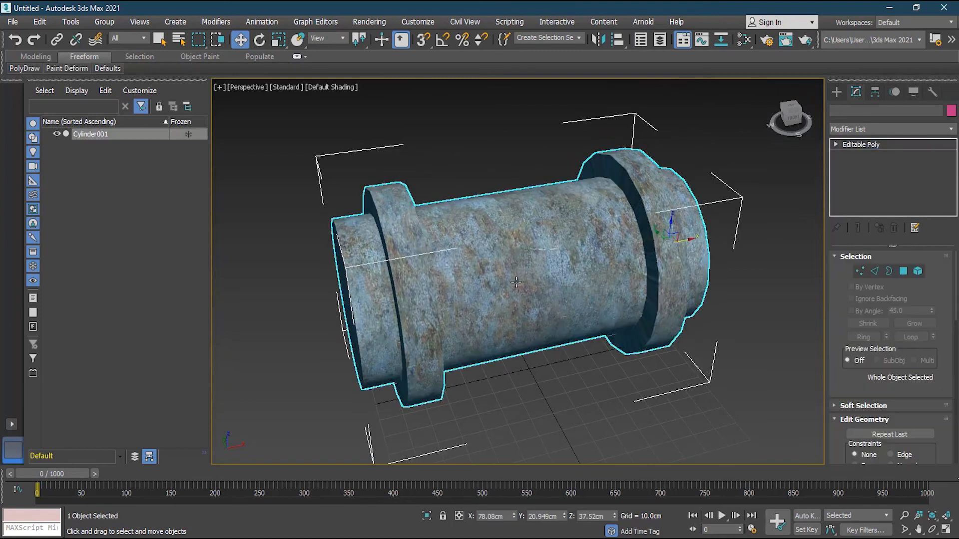
left_click(950, 129)
left_click_drag(953, 160, 953, 420)
left_click(889, 363)
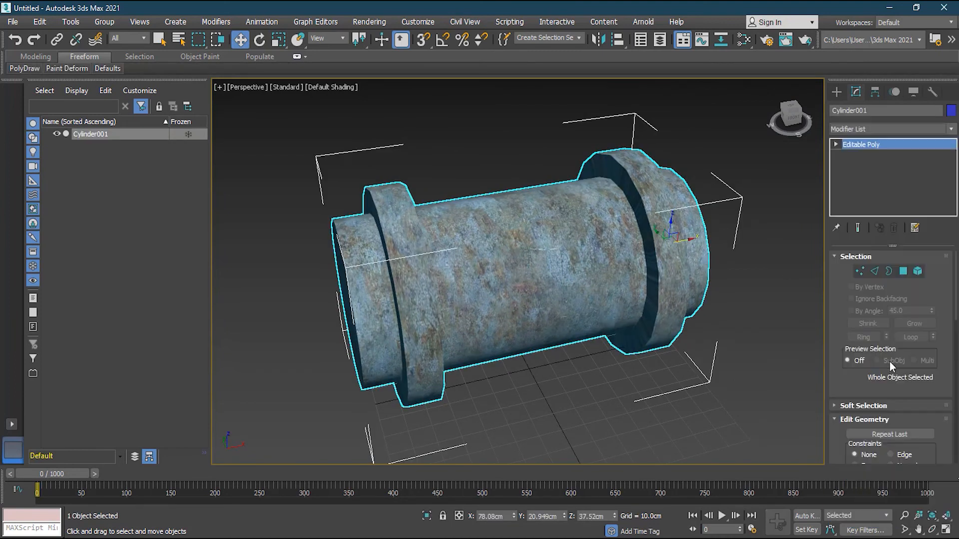
key("3")
mouse_move(568, 344)
middle_mouse_down("alt")
mouse_move(590, 339)
mouse_move(554, 343)
middle_mouse_up("alt")
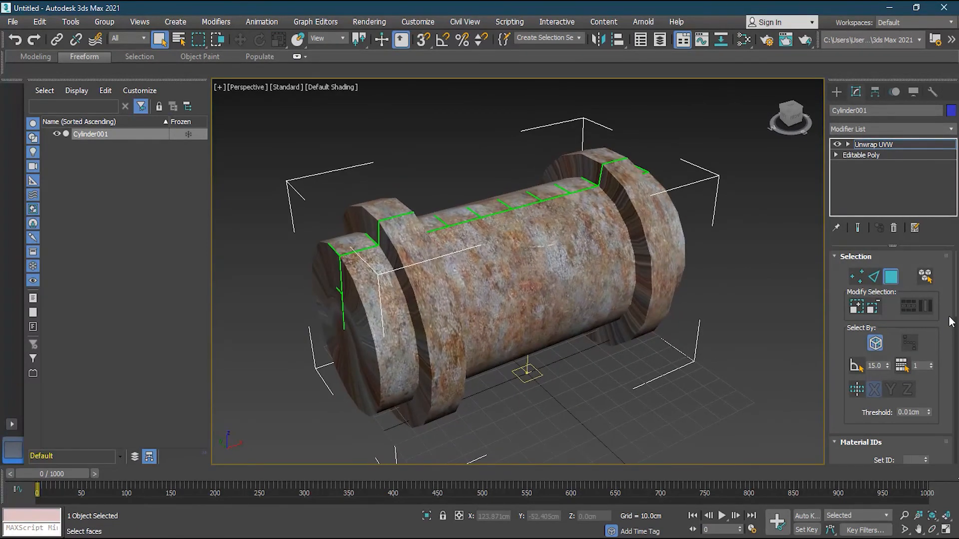
Open the cylinder's UVs in the UV editor, select all faces and enlarge the editor window.
left_click_drag(953, 310, 955, 351)
left_click(903, 360)
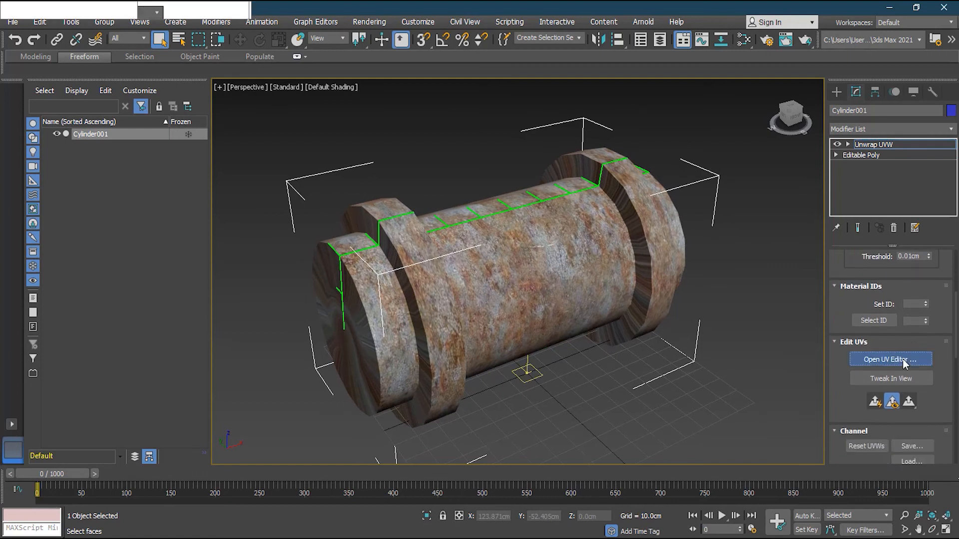
left_click_drag(226, 55, 296, 47)
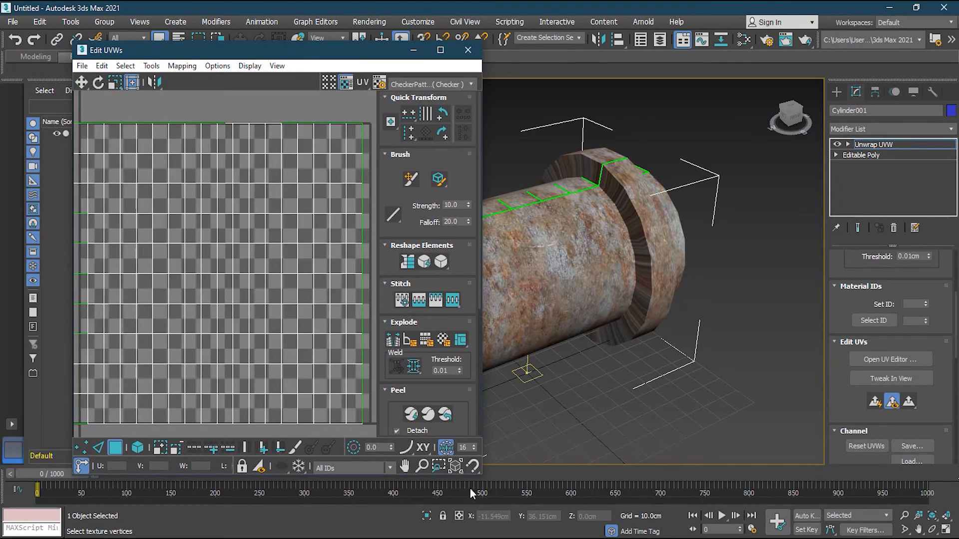
scroll(298, 292, "down", 5)
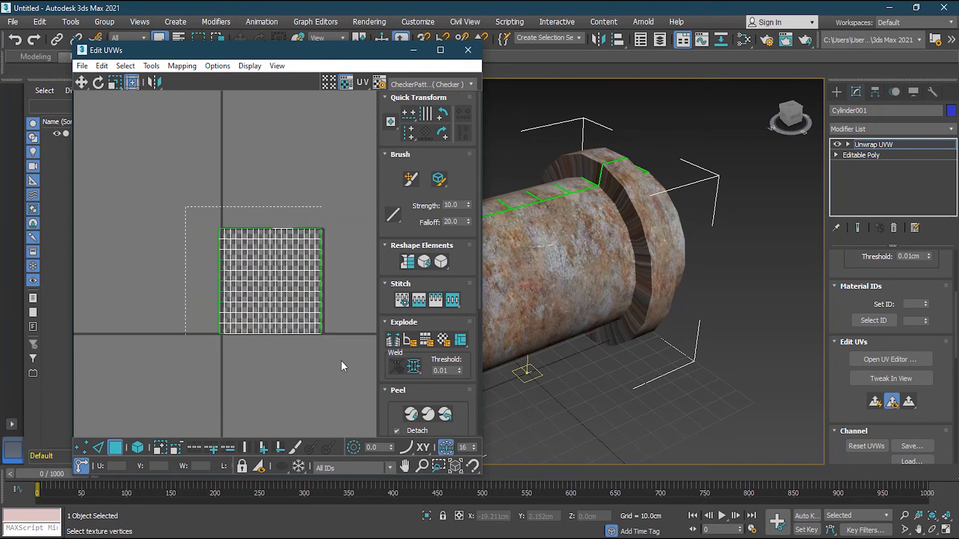
left_click_drag(361, 385, 360, 385)
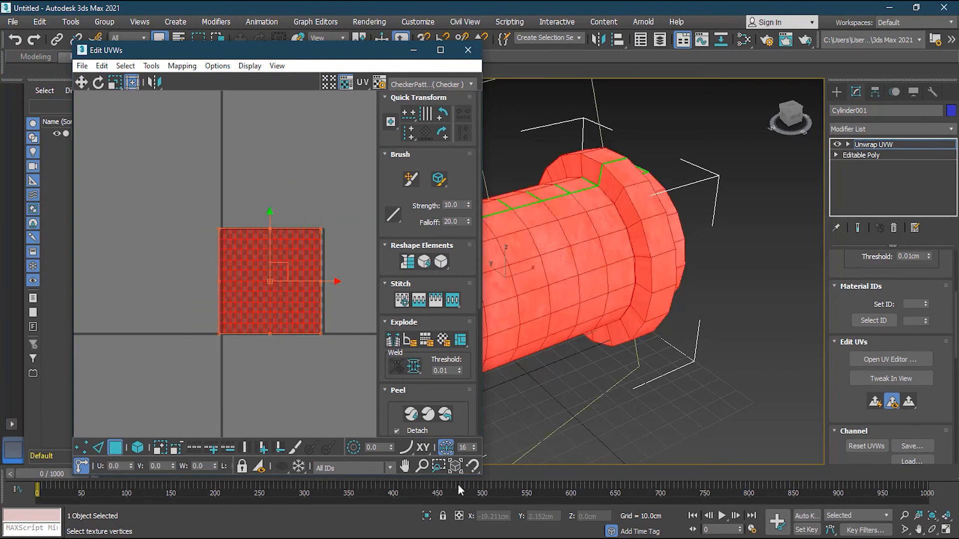
left_click_drag(481, 477, 545, 520)
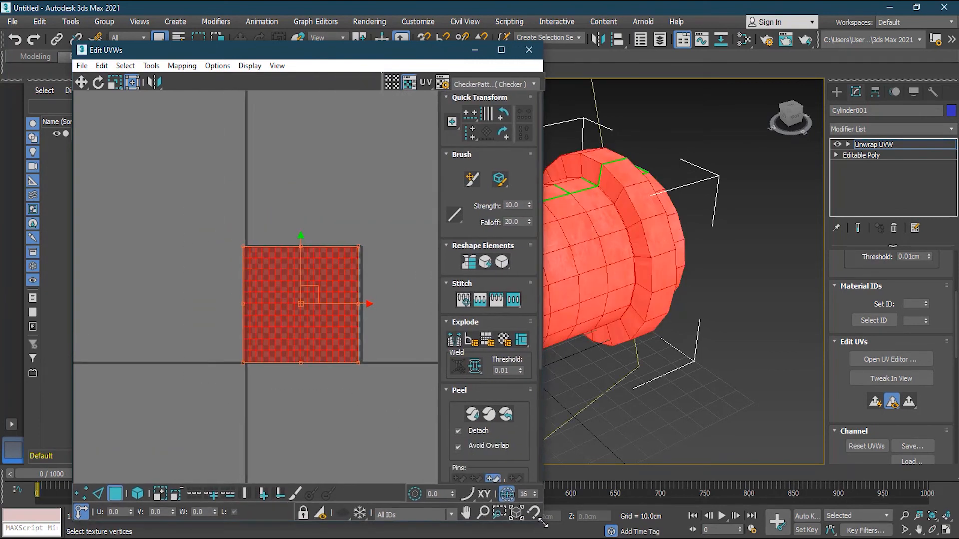
Try a Normal Mapping of the Back/Front Mapping type on all the cylinder's faces.
left_click(181, 67)
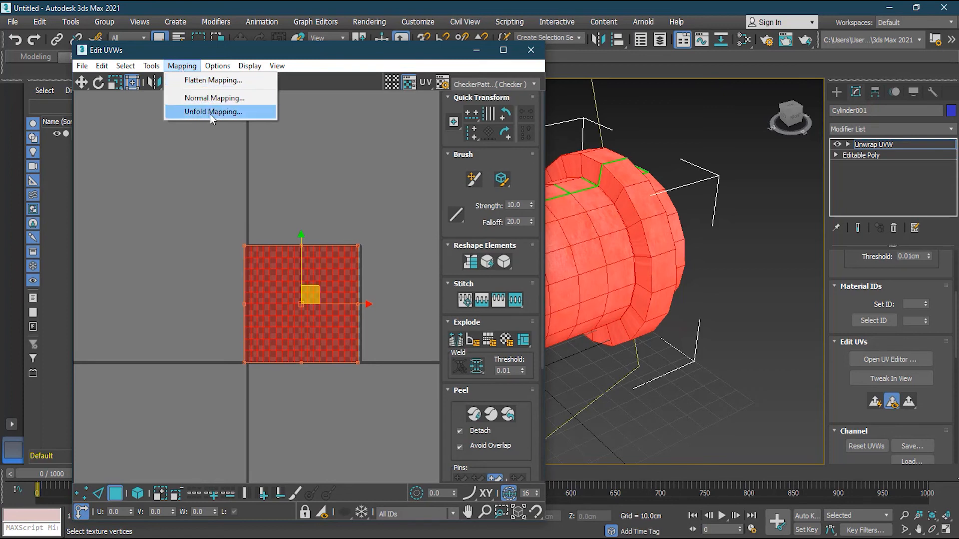
left_click(214, 99)
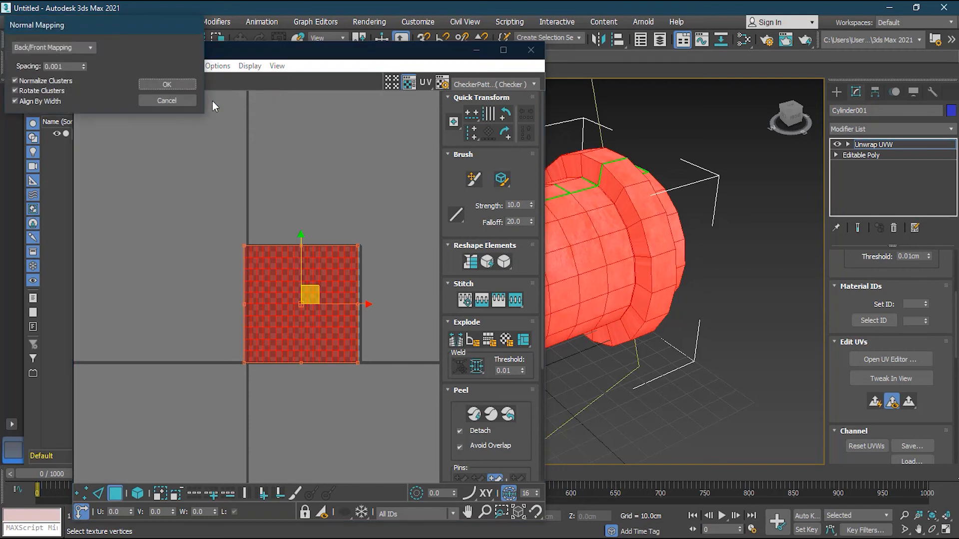
left_click(85, 45)
left_click(93, 47)
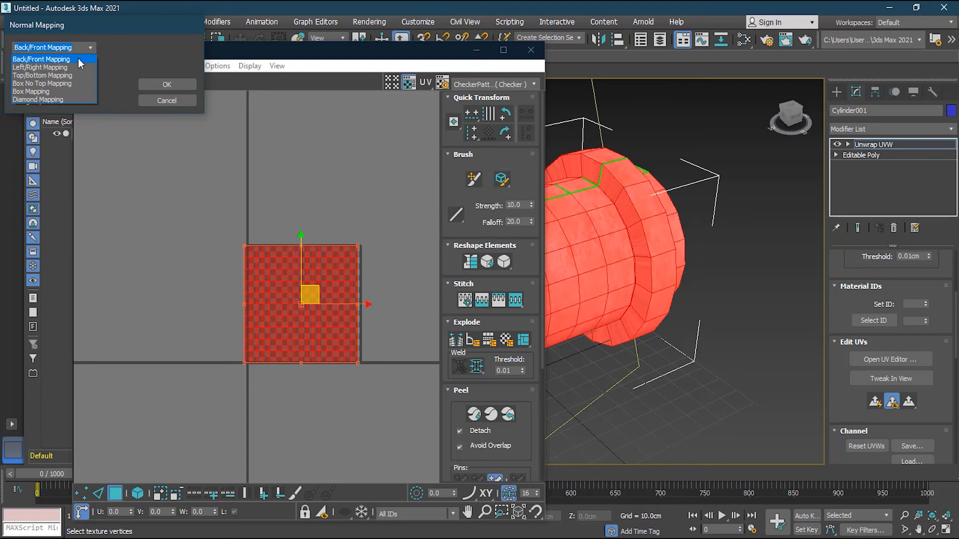
left_click(75, 59)
left_click(166, 84)
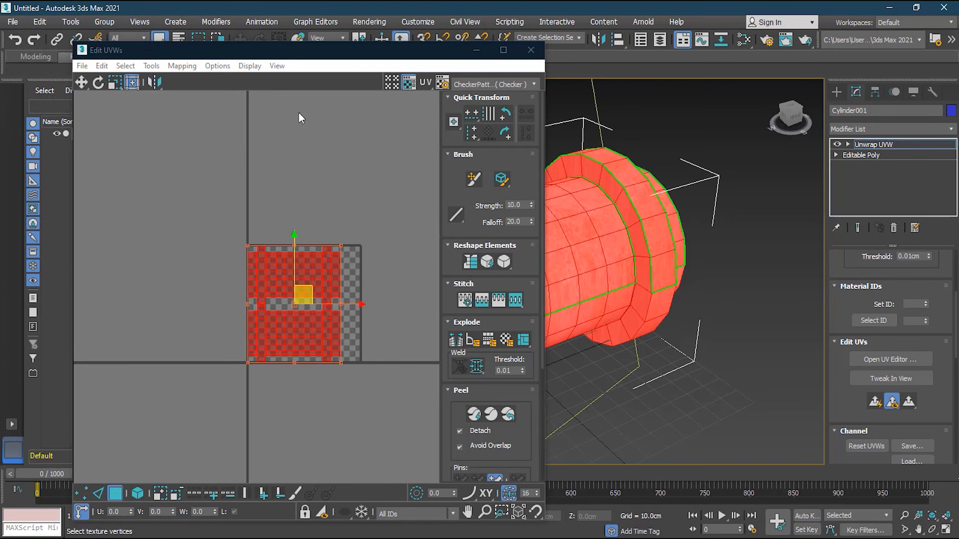
Select the lower and the upper UV cluster in turn to examine which part of the cylinder each one covers.
left_click_drag(302, 59, 112, 59)
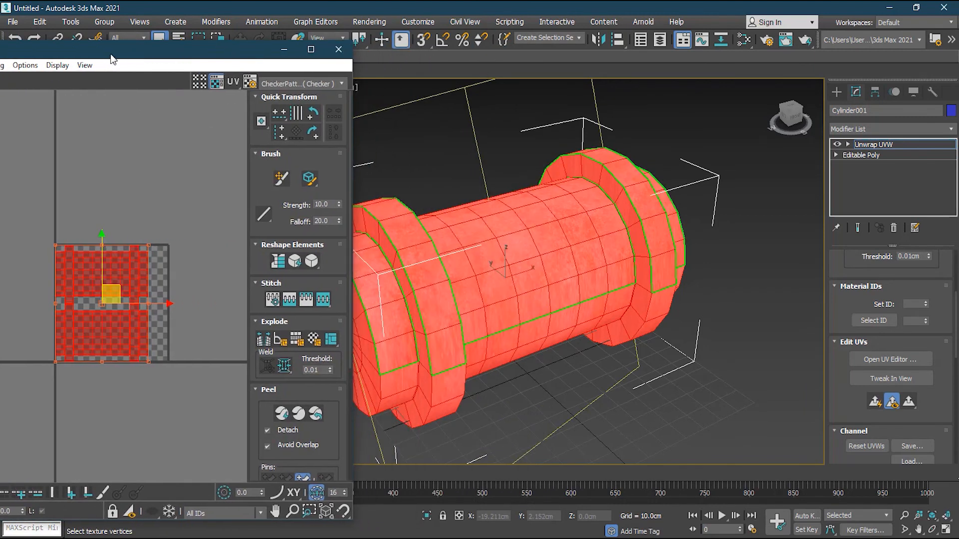
left_click(88, 383)
left_click(92, 334)
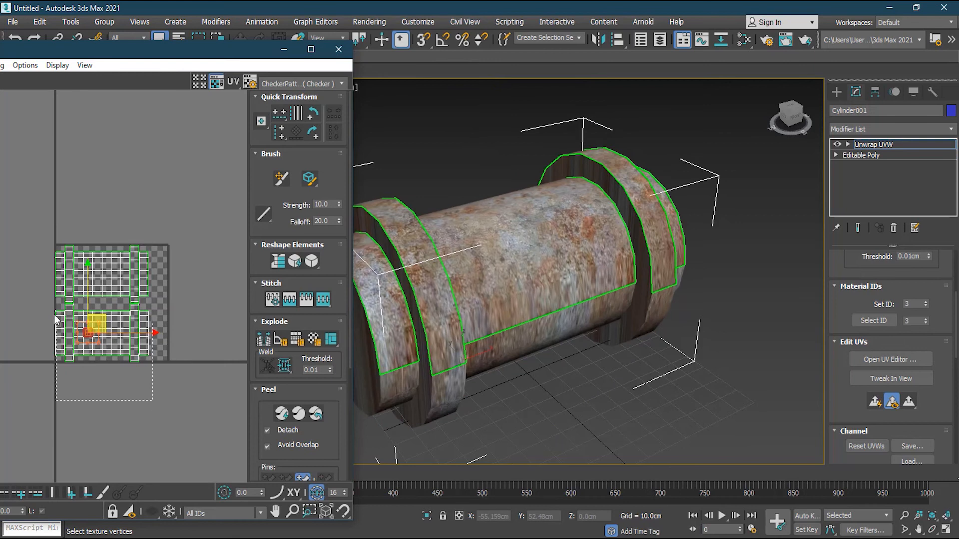
left_click_drag(53, 307, 53, 304)
key("3")
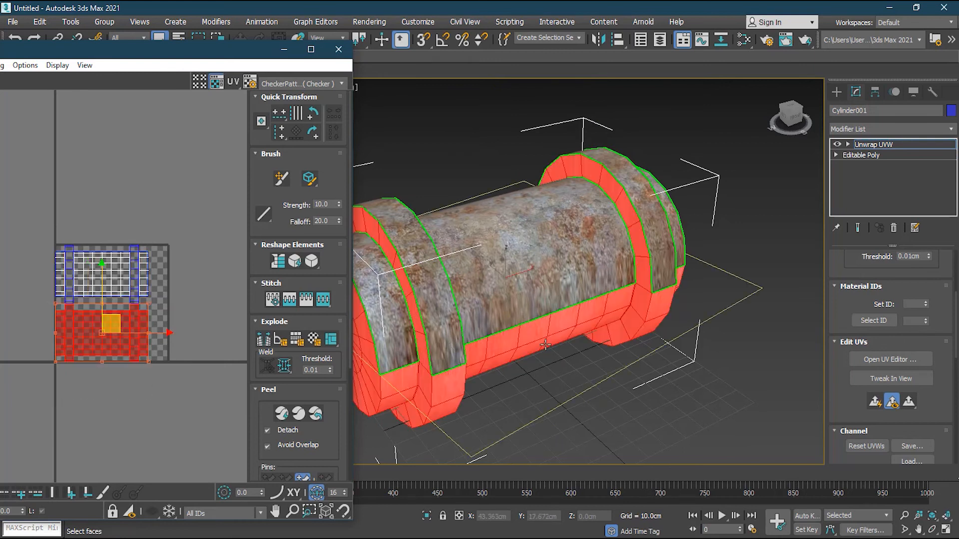
key("1")
left_click(200, 205)
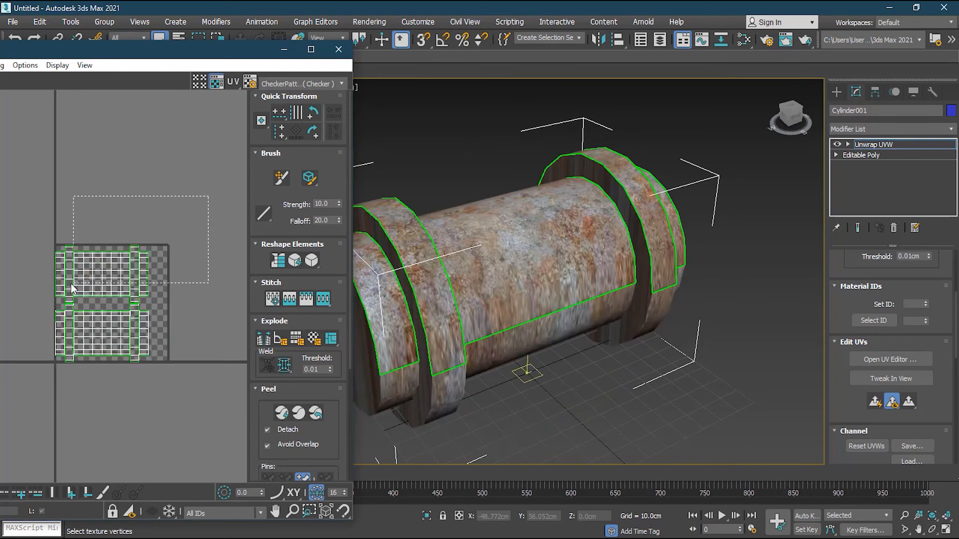
left_click_drag(38, 302, 38, 302)
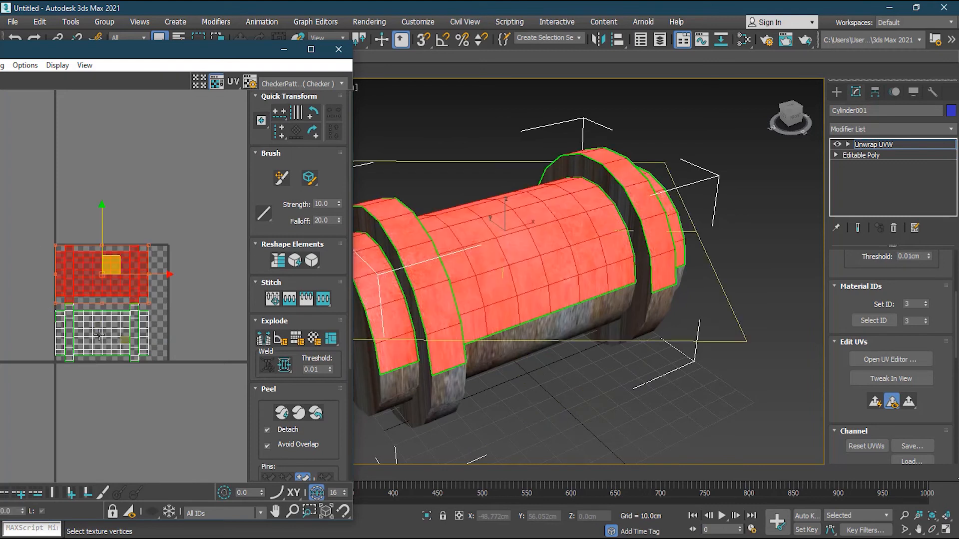
scroll(80, 327, "up", 2)
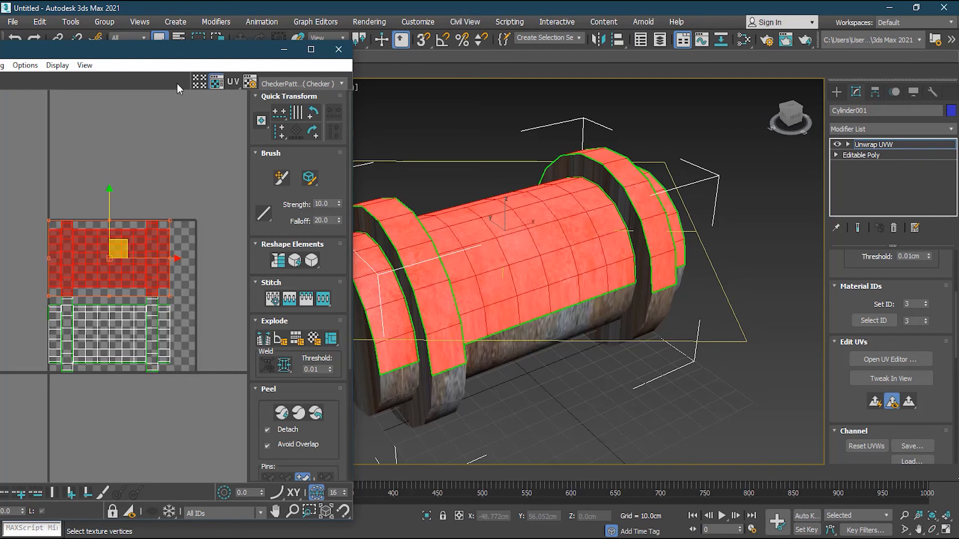
Undo the Back/Front normal mapping and the cluster selections, leaving all faces with their original UVs selected.
left_click_drag(177, 54, 271, 53)
key("ctrl+i")
key("ctrl+z")
key("ctrl+z")
key("ctrl+z")
key("ctrl+z")
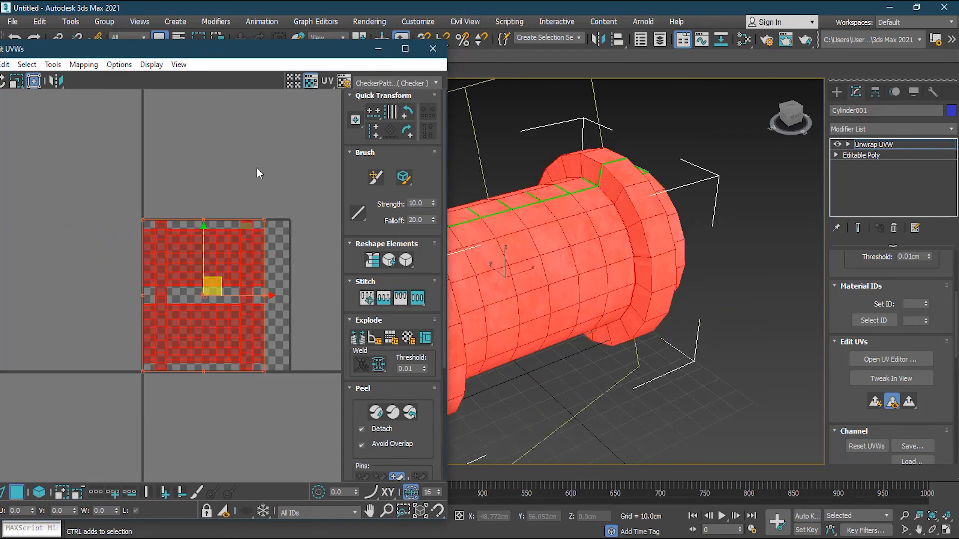
Apply a Normal Mapping of the Box Mapping type to all the cylinder's faces.
left_click(84, 65)
left_click(100, 94)
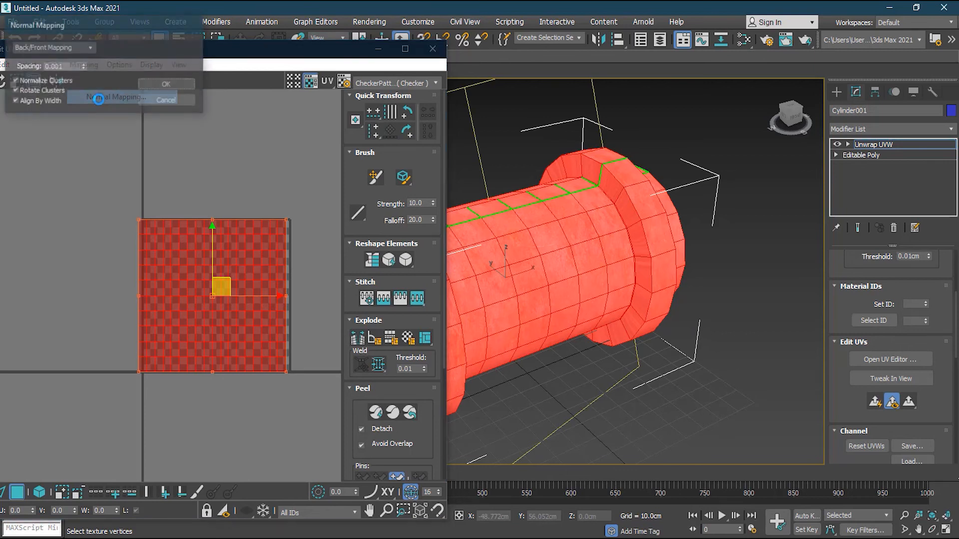
left_click(91, 46)
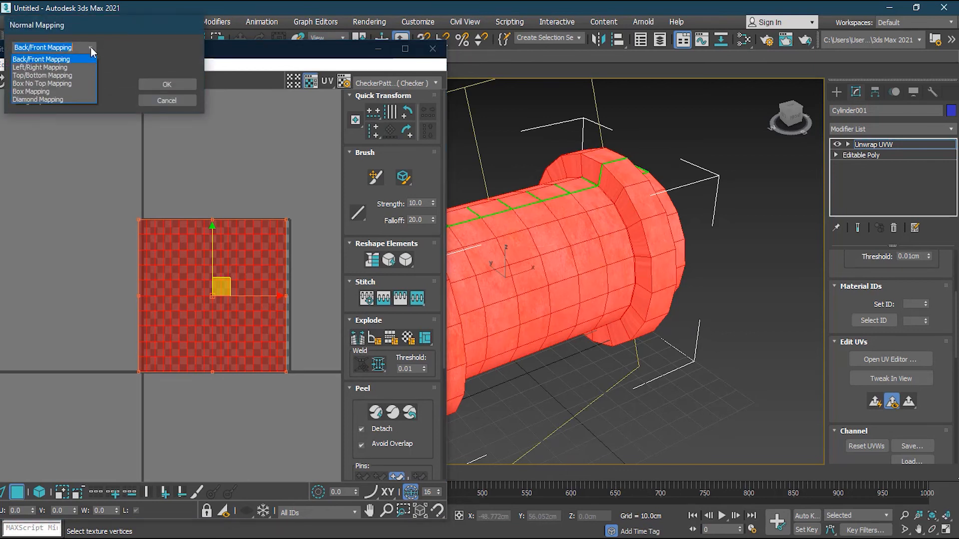
left_click(73, 92)
left_click(151, 84)
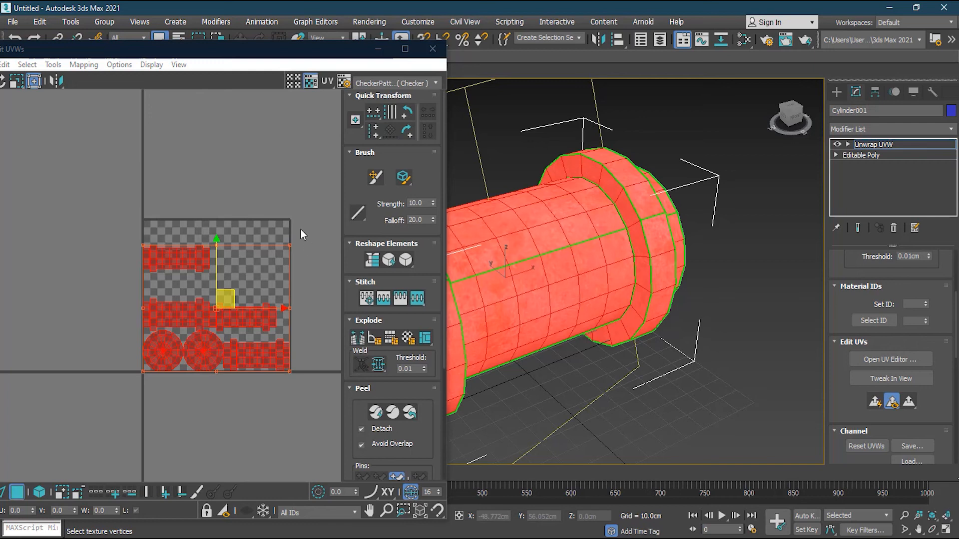
Select only the uppermost side cluster and move it up near the upper edge of the checker square.
scroll(243, 283, "up", 2)
left_click(192, 179)
left_click_drag(60, 203, 166, 235)
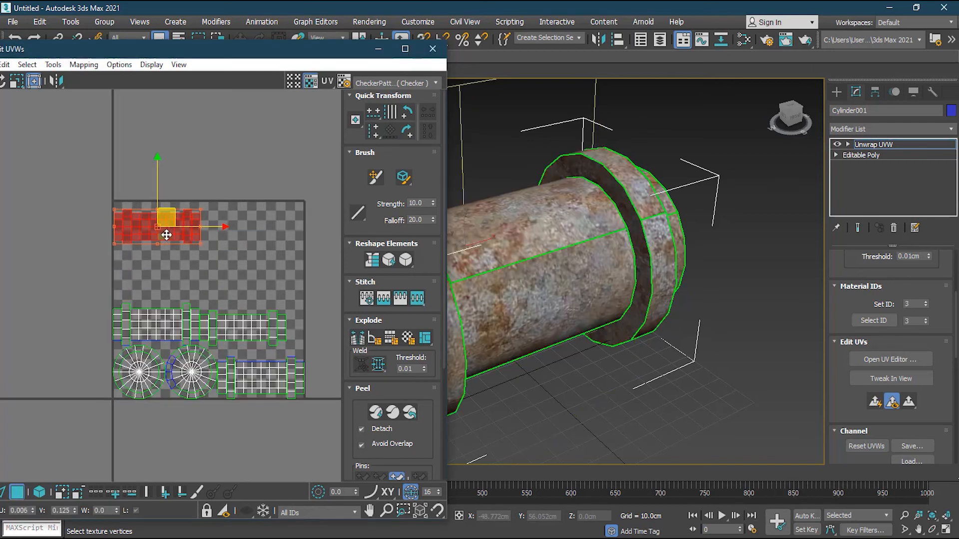
Select the faces of the left-hand side cluster lying directly above the two round cap clusters.
middle_click_drag(590, 299, 680, 298)
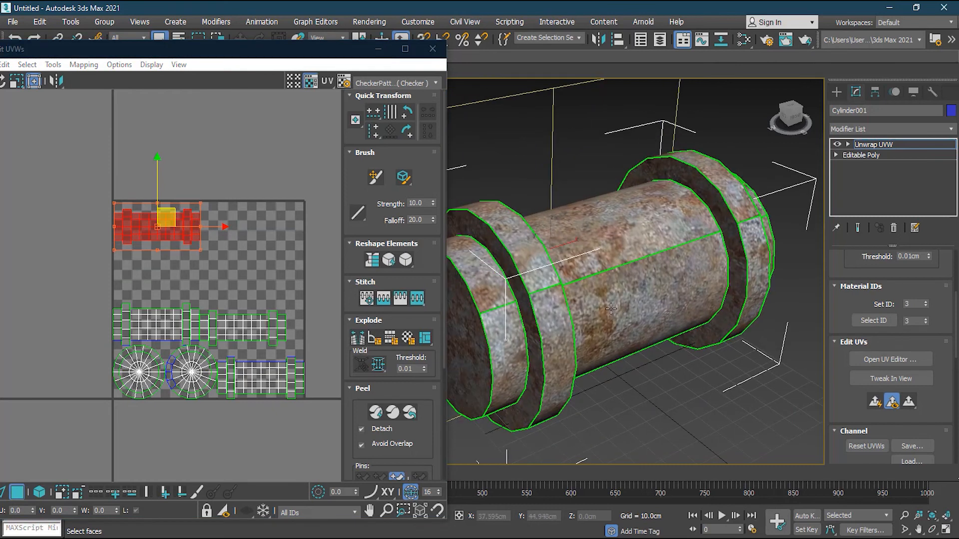
middle_click_drag(596, 314, 560, 349, "alt")
middle_click_drag(784, 310, 598, 311)
scroll(681, 313, "down", 5)
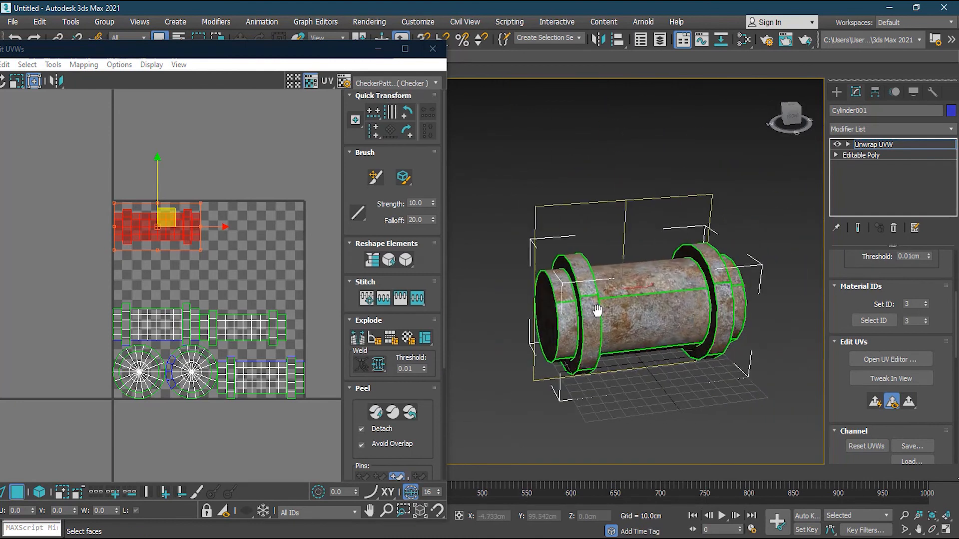
scroll(109, 307, "up", 2)
left_click(173, 314)
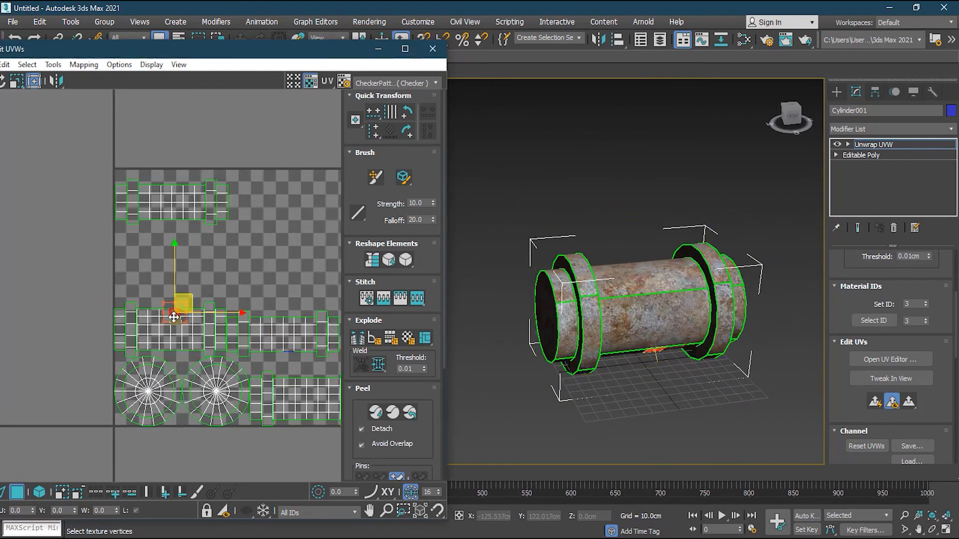
scroll(150, 323, "up", 2)
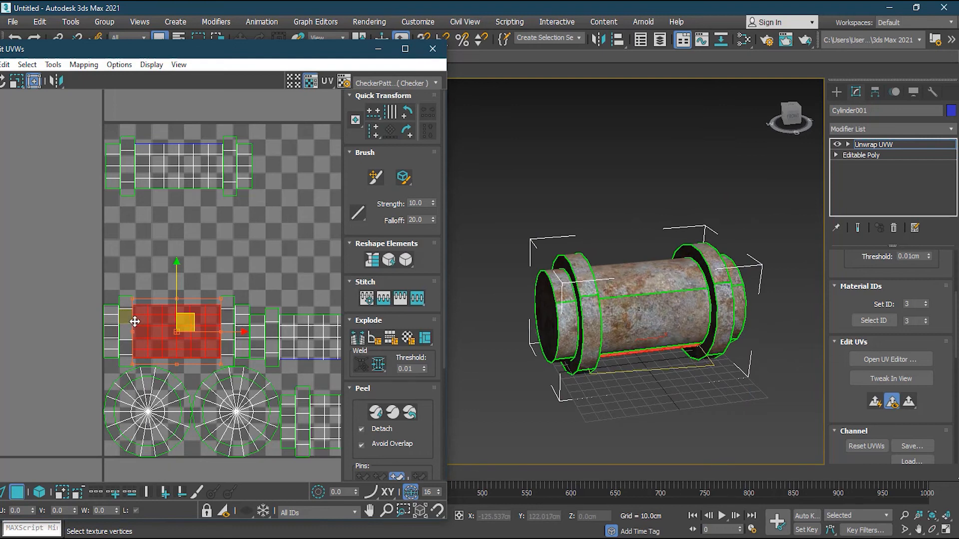
left_click_drag(85, 290, 230, 362)
left_click_drag(184, 318, 192, 242)
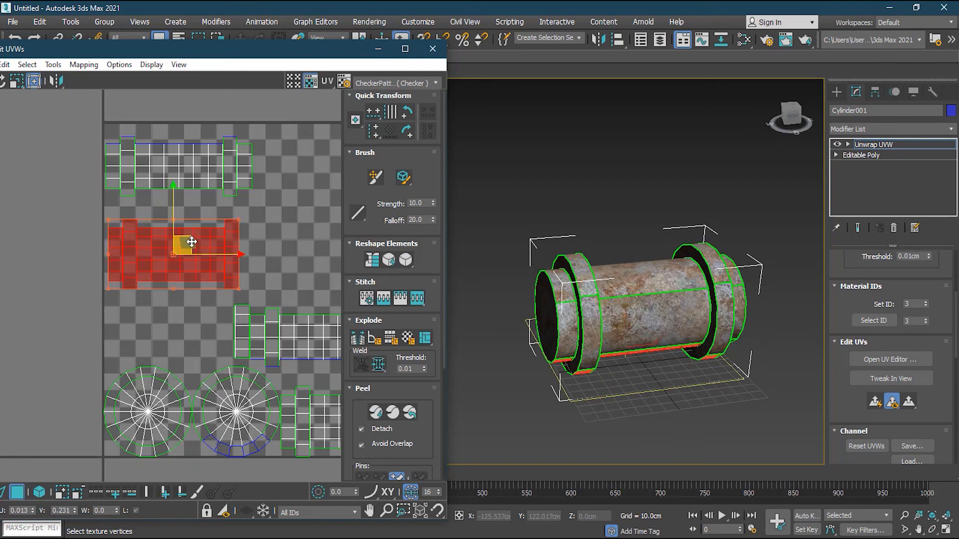
key("ctrl+z")
key("ctrl+z")
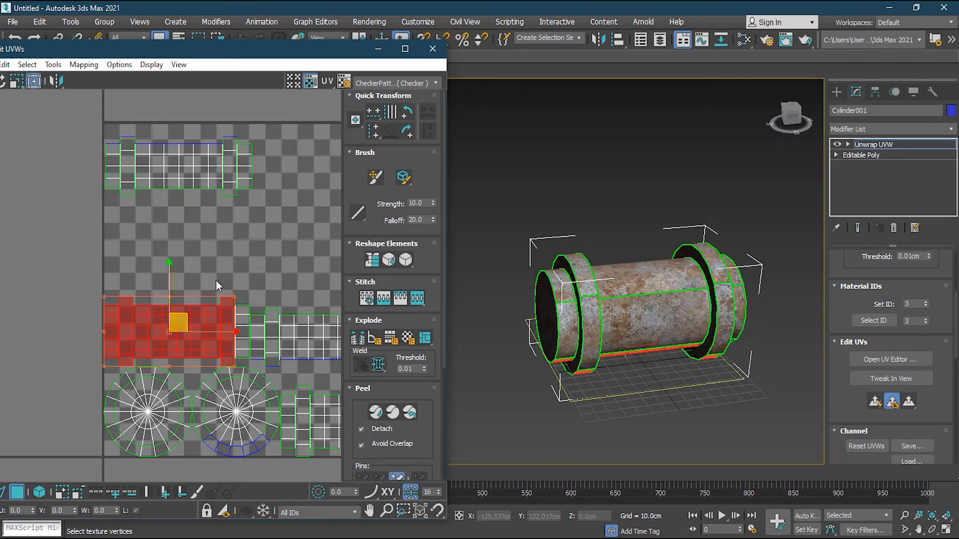
Add the missing end faces to the side cluster's selection and move the whole cluster up just below the uppermost one.
left_click_drag(207, 257, 242, 363)
left_click_drag(192, 315, 196, 231)
middle_click_drag(620, 419, 642, 263, "alt")
scroll(633, 334, "up", 3)
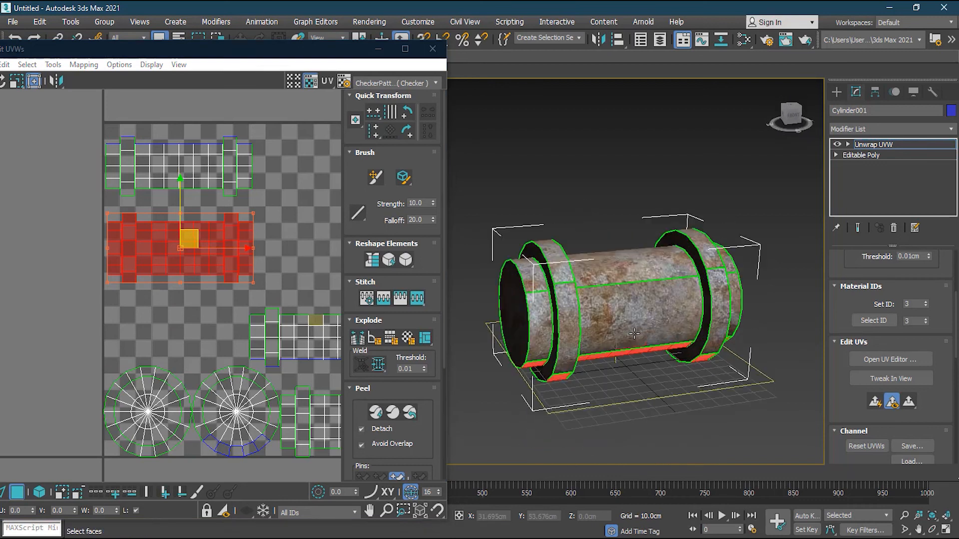
Move the two remaining side clusters up beside the first two, forming two rows of two in the checker square's upper half.
scroll(187, 325, "down", 2)
middle_click_drag(258, 345, 192, 339)
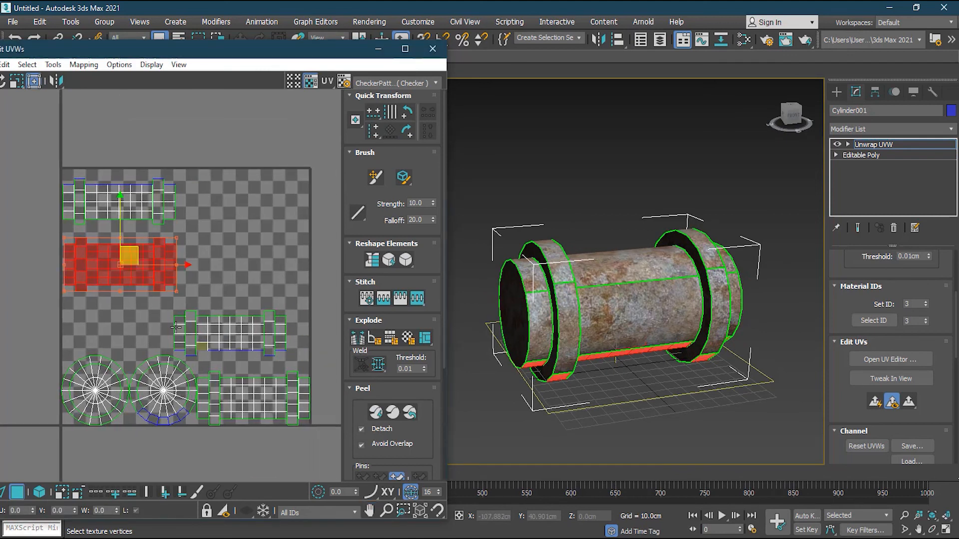
left_click_drag(282, 355, 297, 355)
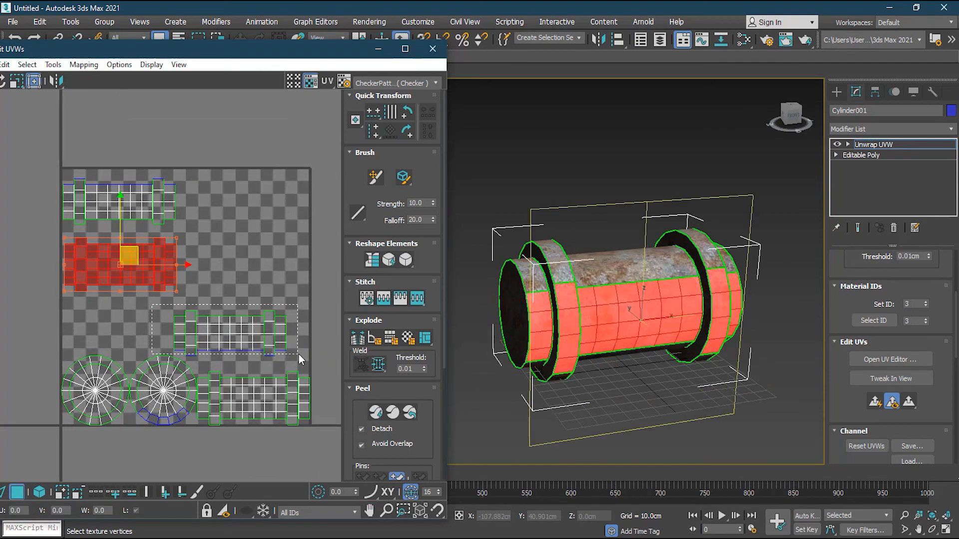
left_click_drag(242, 338, 255, 208)
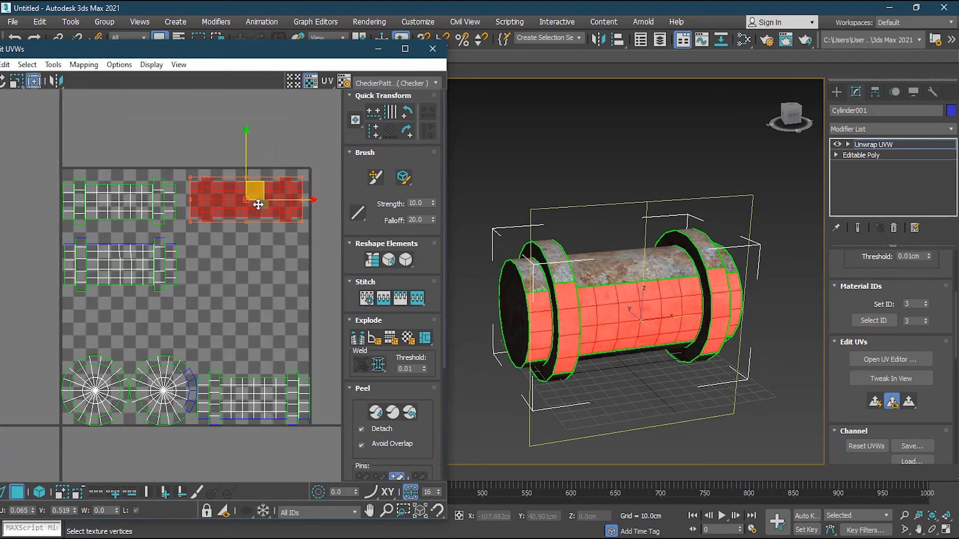
left_click(325, 251)
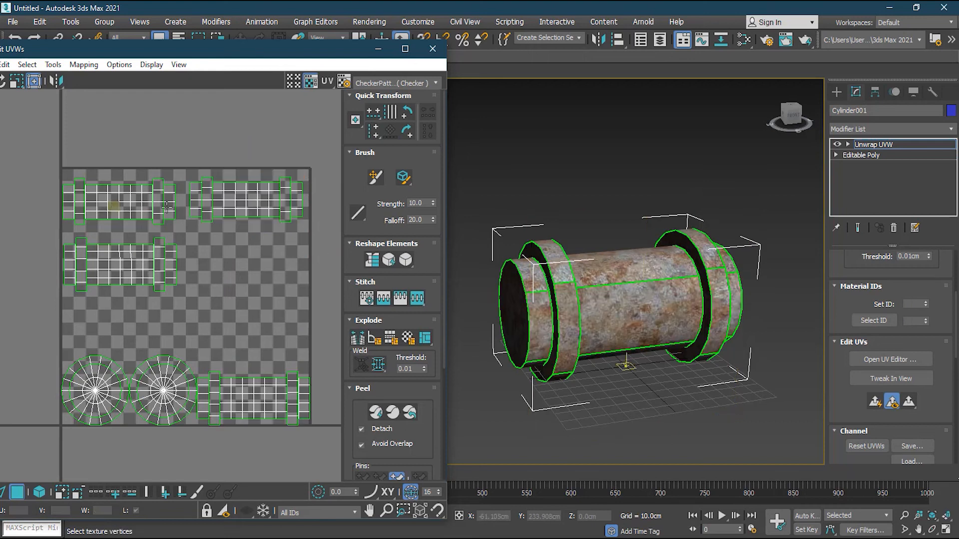
left_click_drag(206, 438, 204, 439)
left_click_drag(244, 404, 227, 272)
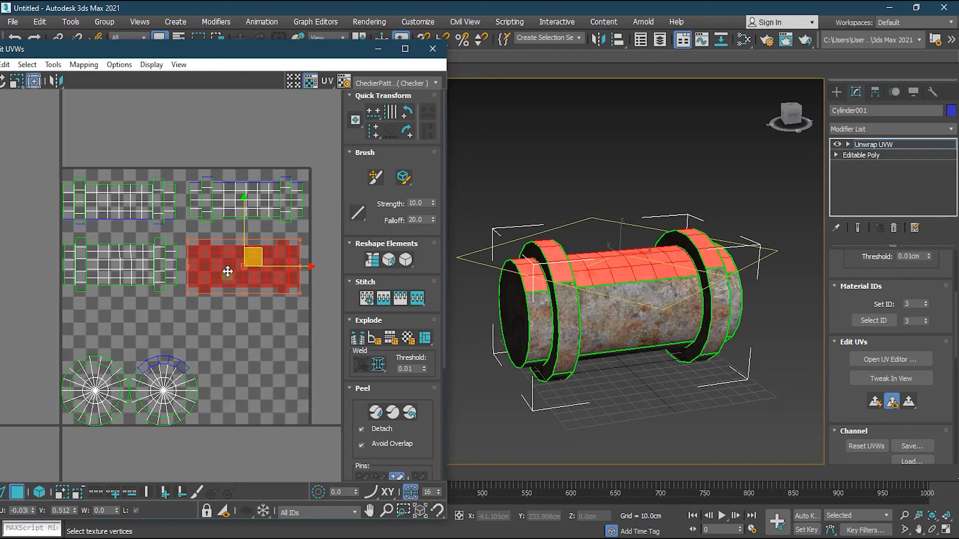
Select only the left round cap cluster and move it up below the second row of side clusters.
left_click(98, 339)
left_click_drag(46, 332, 116, 433)
left_click_drag(94, 397, 100, 352)
left_click_drag(219, 458, 137, 364)
left_click_drag(196, 404, 269, 368)
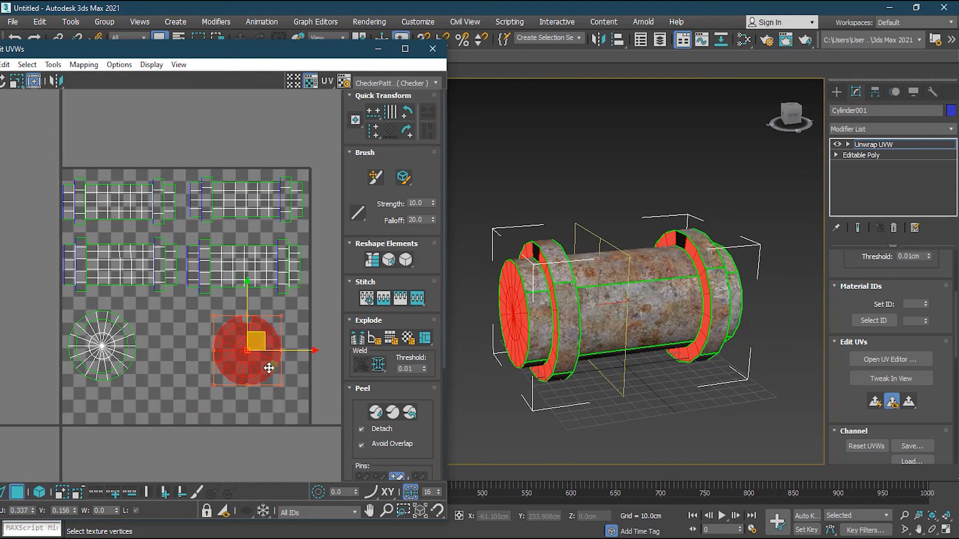
key("ctrl+z")
key("ctrl+z")
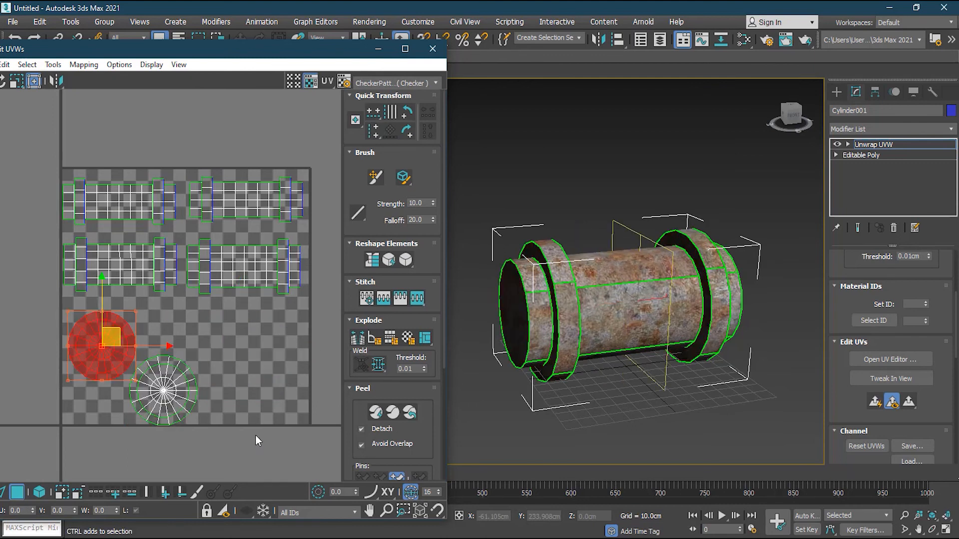
Select all faces of the right round cap cluster and move it up and to the right, clear of the other cap.
left_click_drag(235, 443, 132, 372)
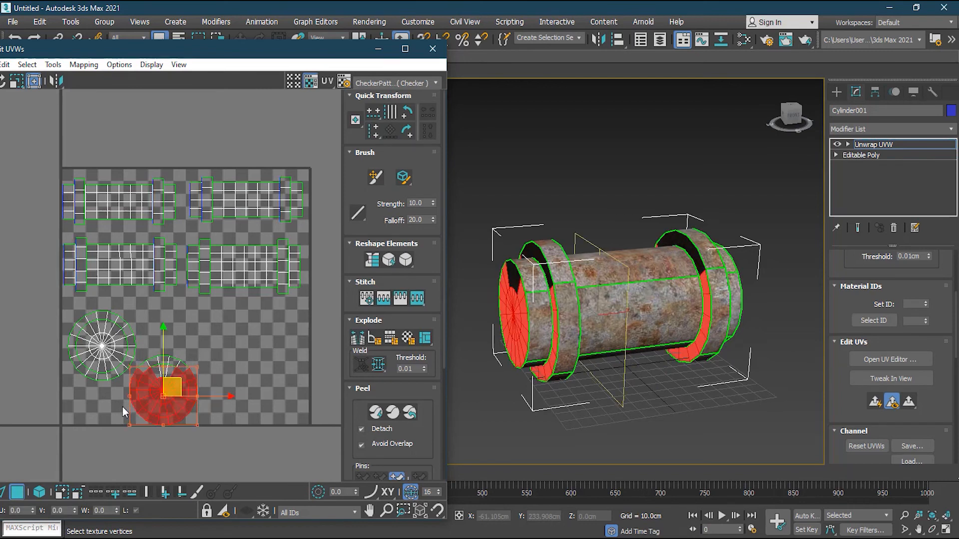
scroll(121, 408, "up", 3)
left_click_drag(168, 365, 163, 365, "ctrl")
left_click_drag(203, 390, 267, 310)
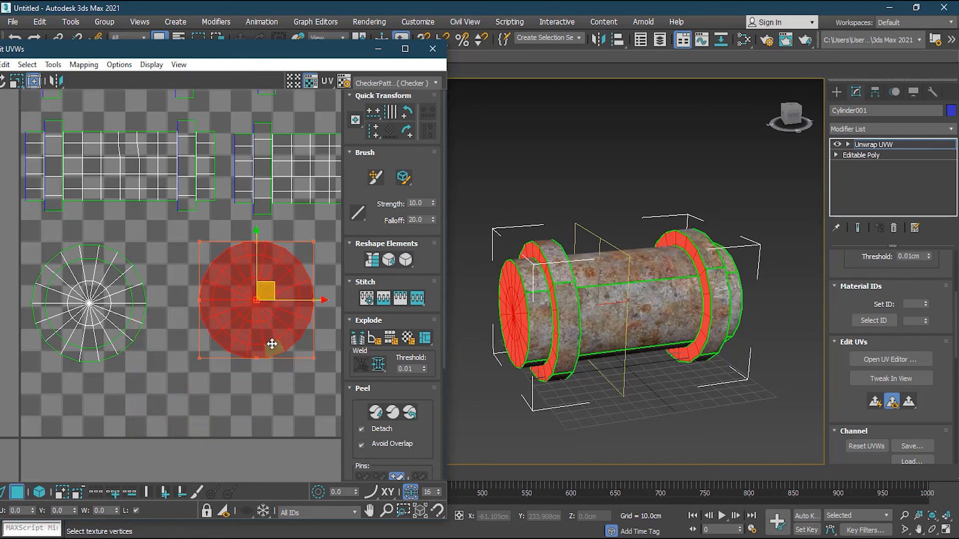
Reposition both round cap clusters so they sit level, side by side, in the lower half of the checker square.
scroll(272, 343, "down", 4)
left_click_drag(188, 336, 218, 345)
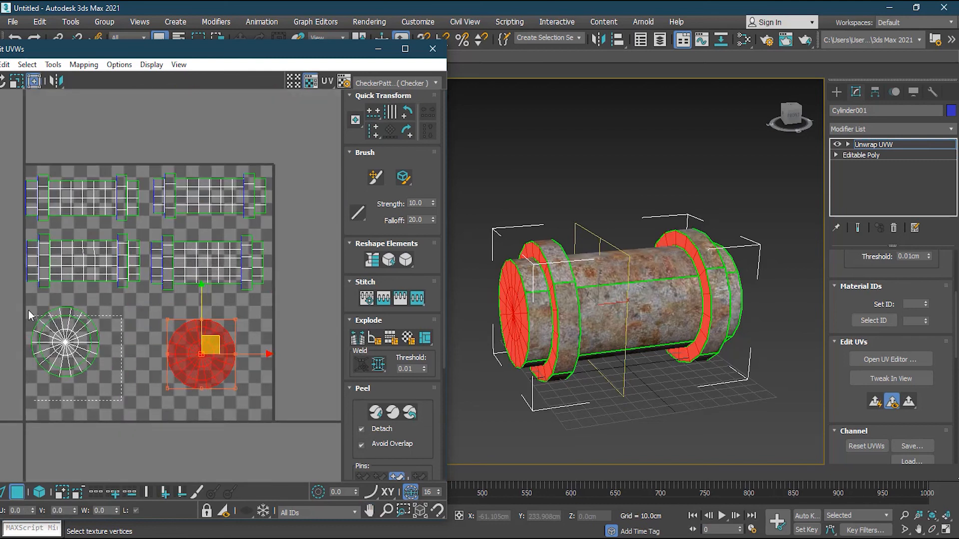
left_click(65, 344)
left_click_drag(65, 345, 83, 365)
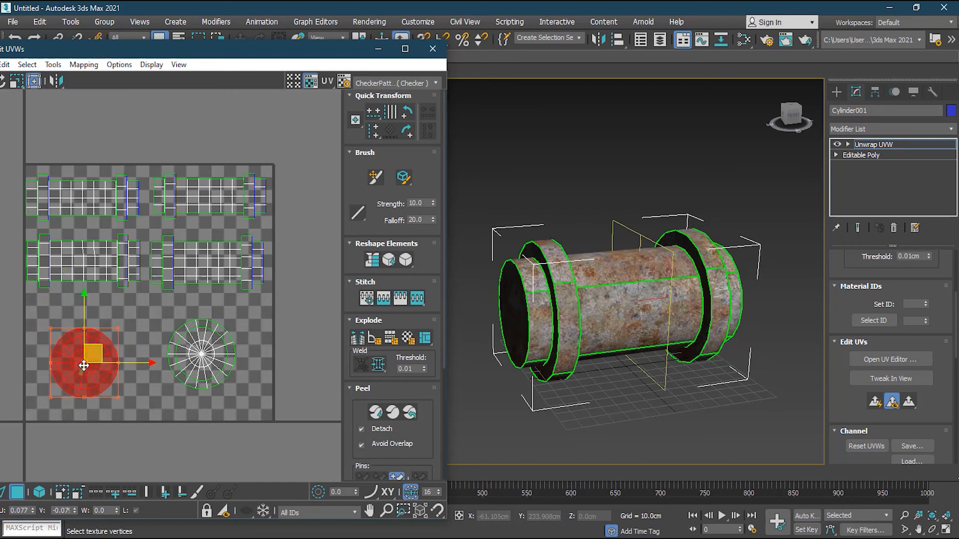
left_click(124, 418)
middle_click_drag(180, 386, 197, 380)
left_click_drag(188, 309, 187, 309)
left_click_drag(227, 361, 224, 370)
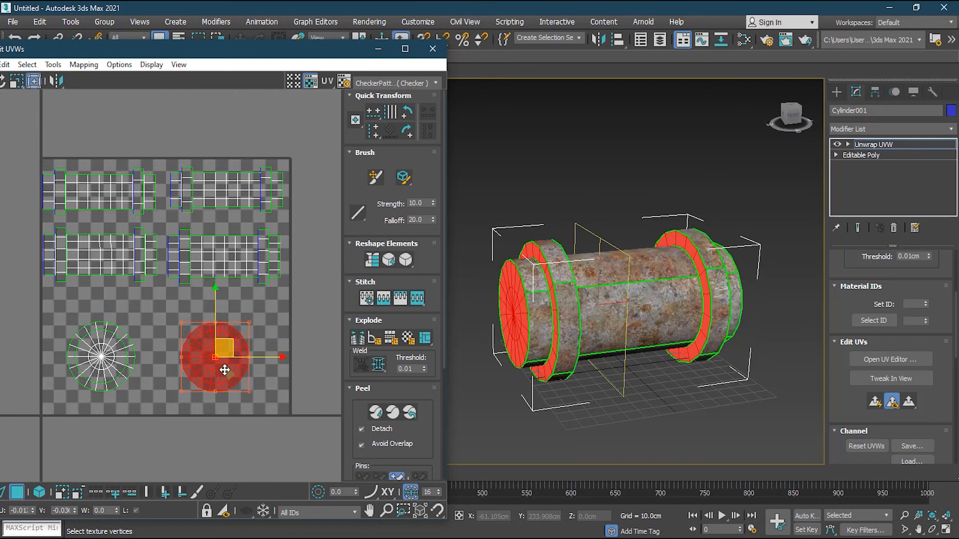
left_click(257, 403)
Display the CheckerPattern (Checker) map on the cylinder and examine the squares on its sides and caps.
middle_click_drag(594, 351, 598, 326, "alt")
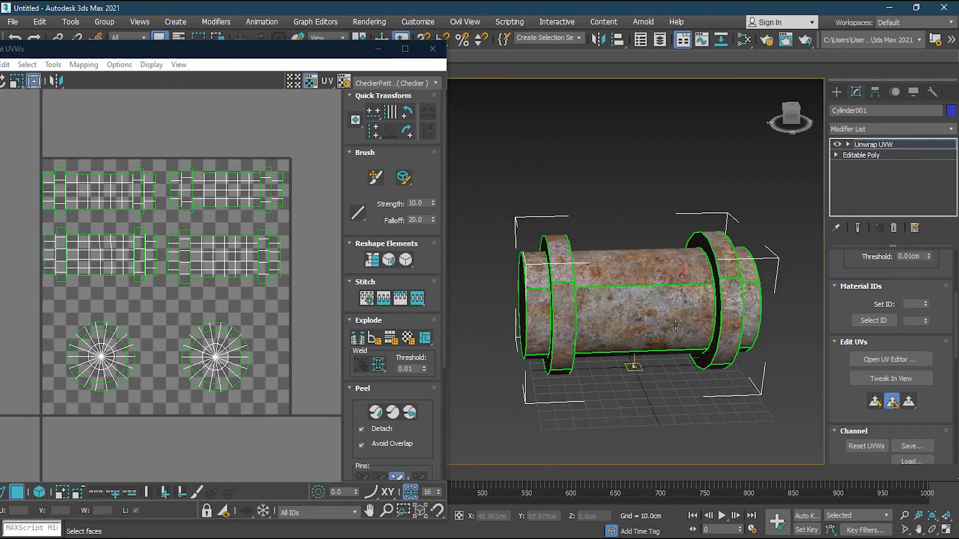
middle_click_drag(674, 326, 621, 336)
middle_click_drag(546, 322, 614, 308, "alt")
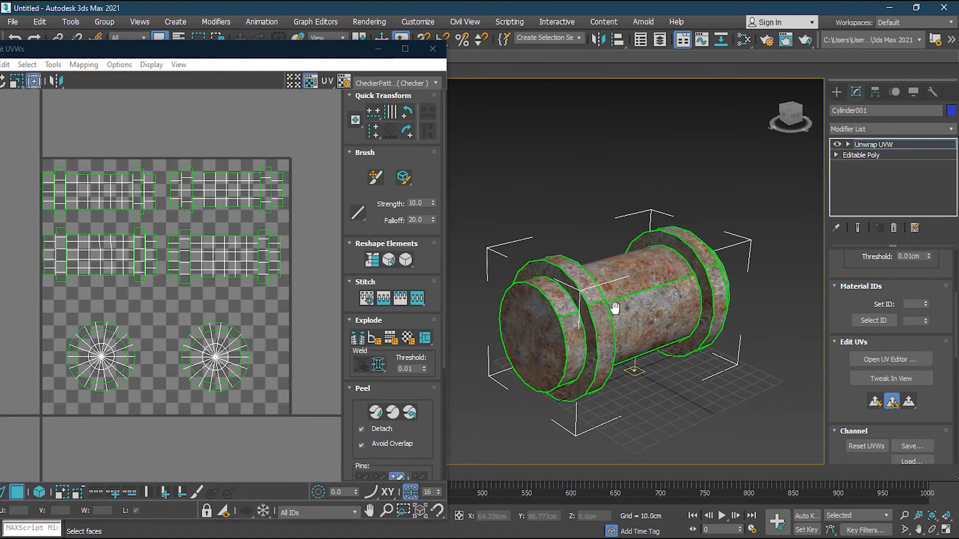
scroll(589, 323, "up", 2)
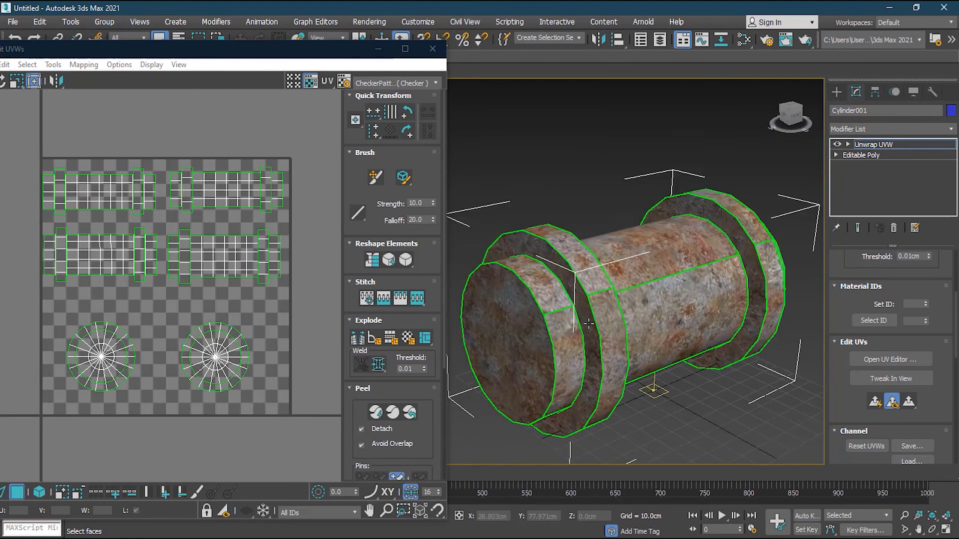
left_click(395, 83)
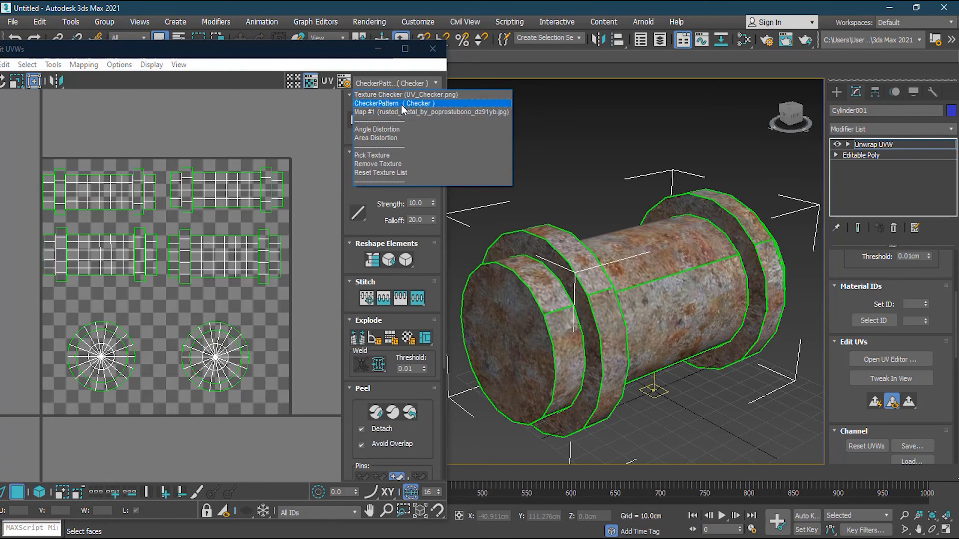
left_click(401, 105)
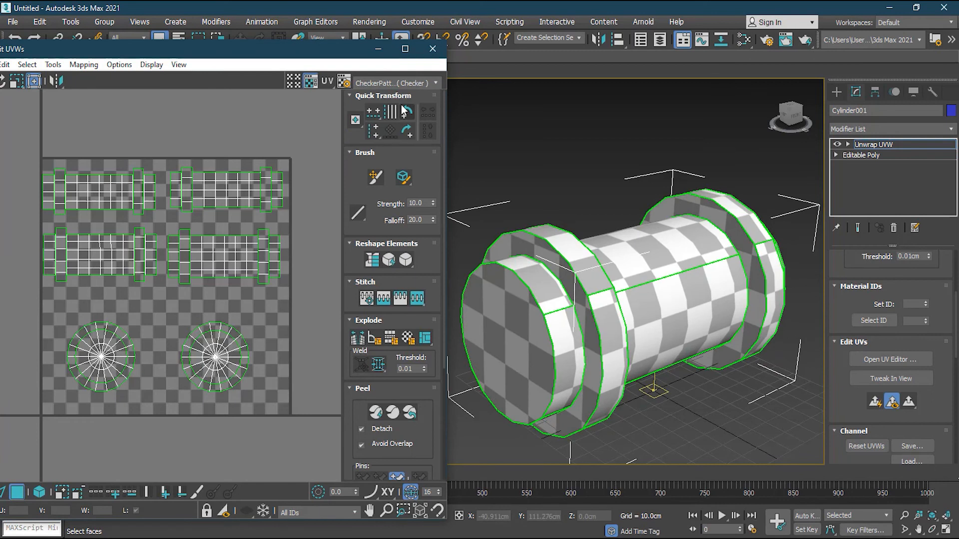
scroll(567, 324, "up", 3)
middle_click_drag(567, 324, 628, 303, "alt")
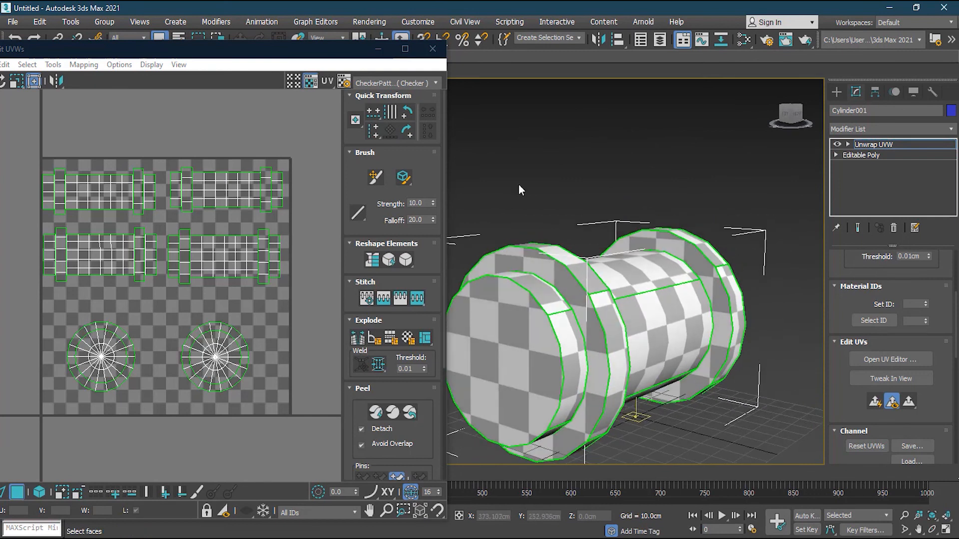
Display the Texture Checker (UV_Checker.png) map and compare its labels on the cylinder with the UV clusters.
left_click(404, 84)
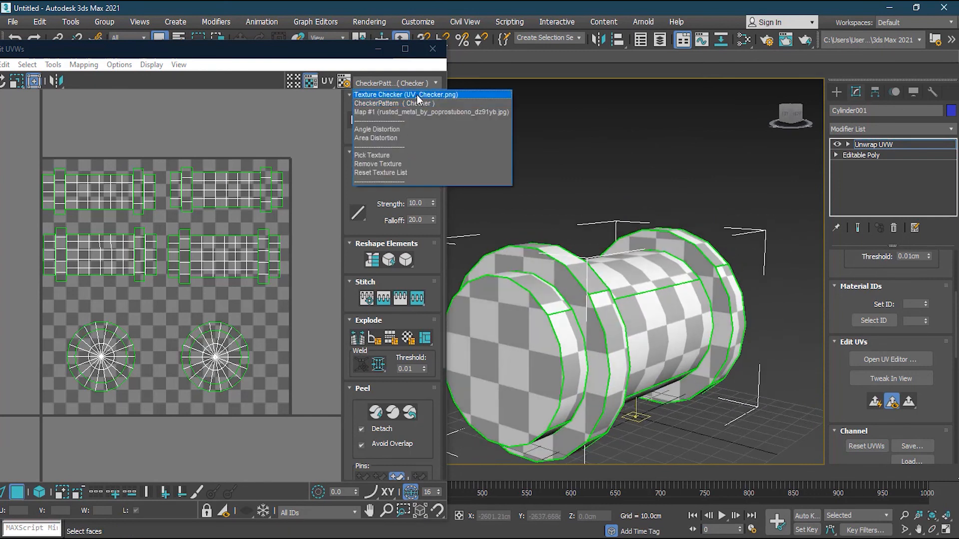
left_click(388, 98)
middle_click_drag(535, 314, 508, 373, "alt")
middle_click_drag(668, 366, 620, 292)
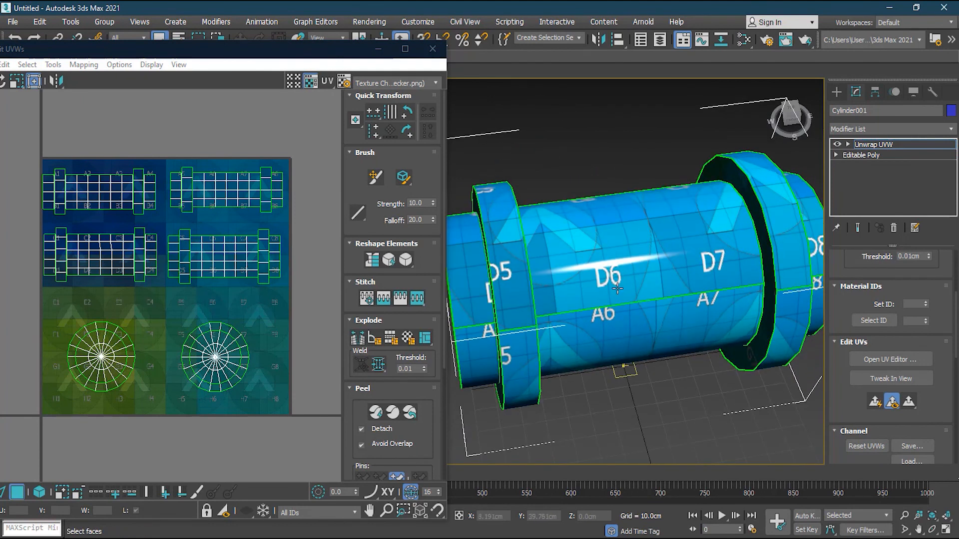
scroll(102, 372, "up", 5)
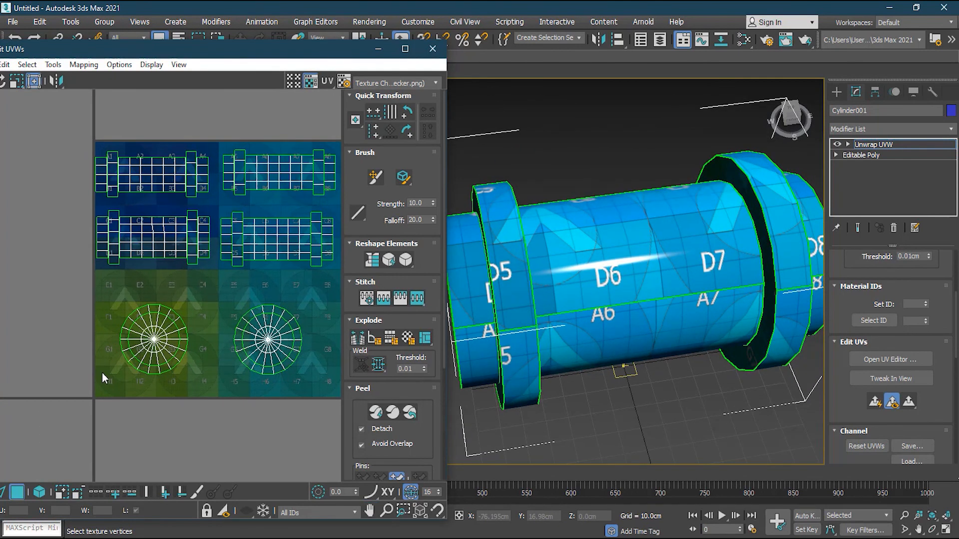
middle_click_drag(198, 369, 180, 374)
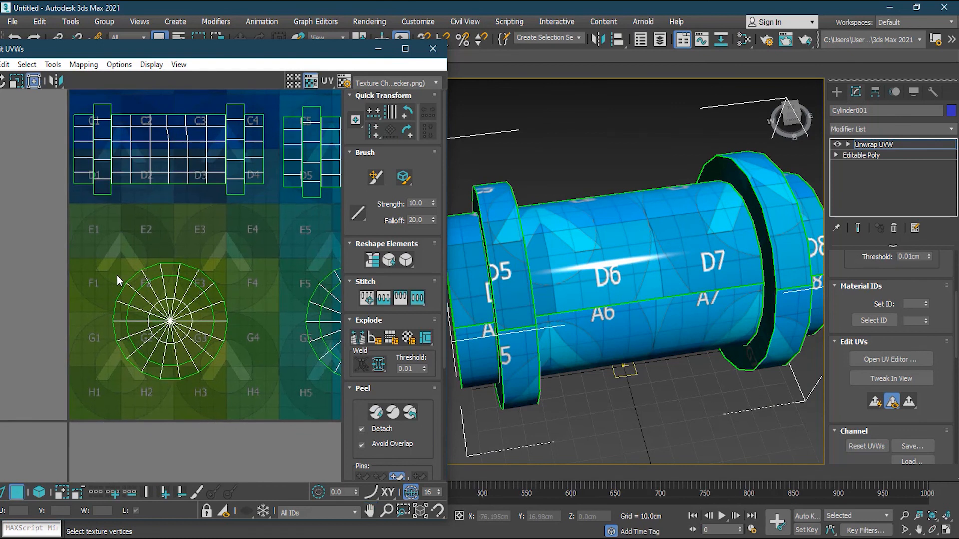
middle_click_drag(241, 309, 146, 322)
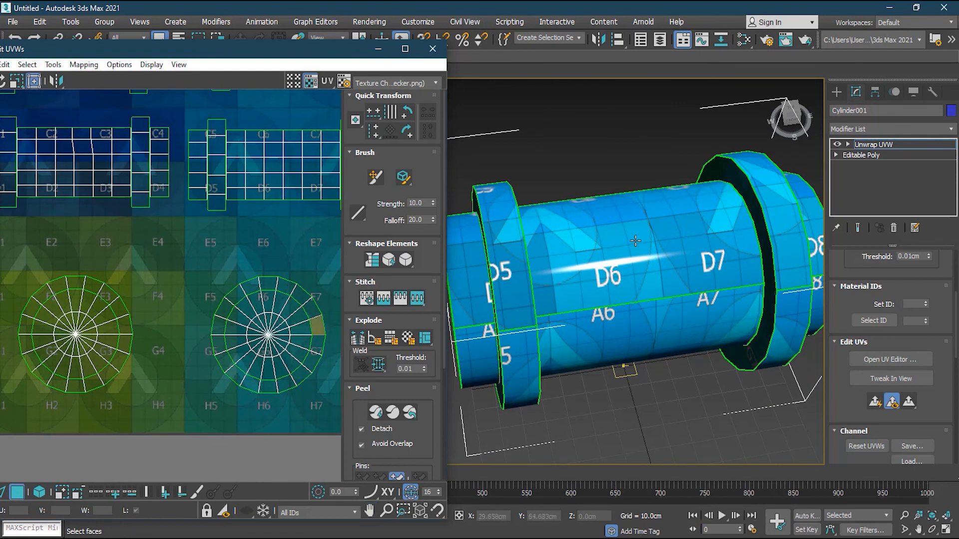
Switch the displayed map back to CheckerPattern (Checker) and view the cylinder from its cap end.
left_click(395, 82)
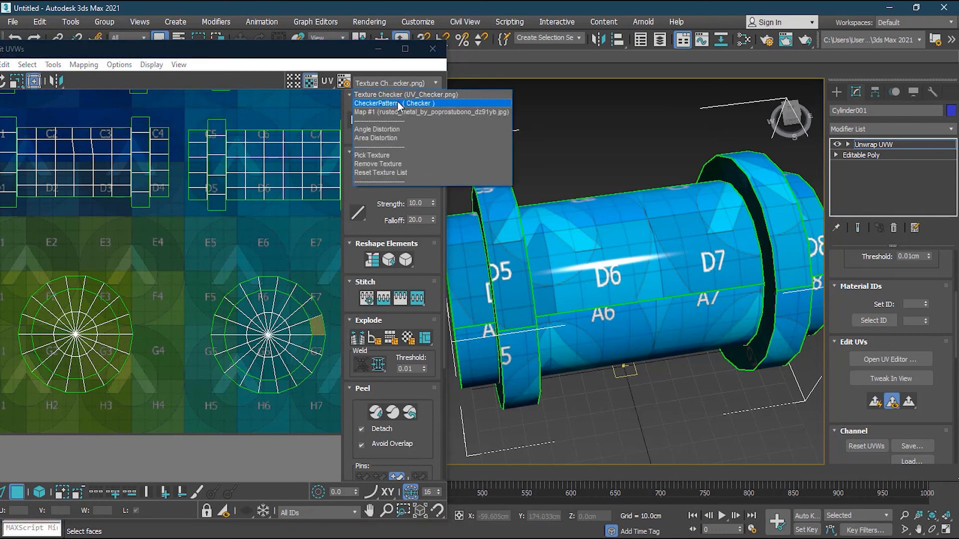
left_click(397, 102)
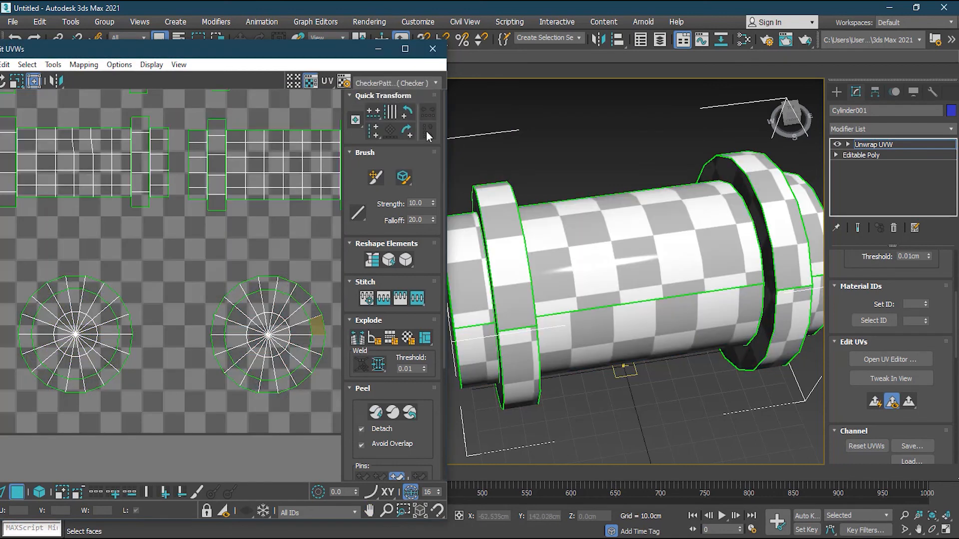
middle_click_drag(590, 250, 509, 280)
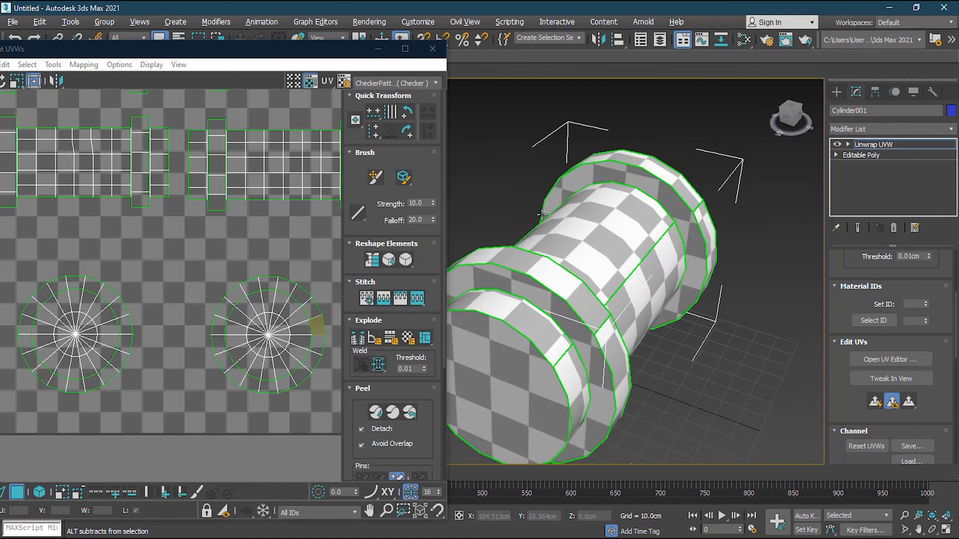
Display the Angle Distortion map, switch to Area Distortion, and compare the colouring on the cylinder and its UV clusters.
left_click(405, 83)
left_click(390, 128)
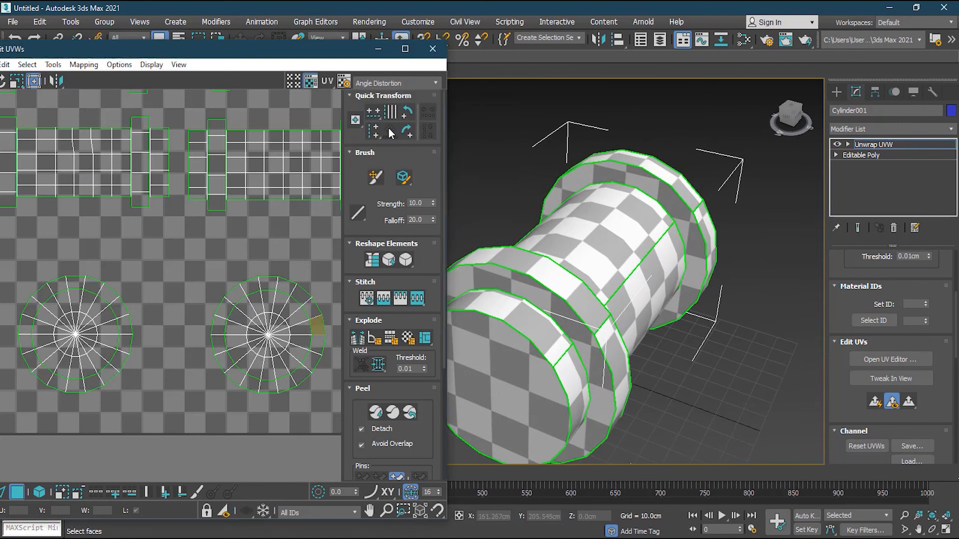
left_click(376, 79)
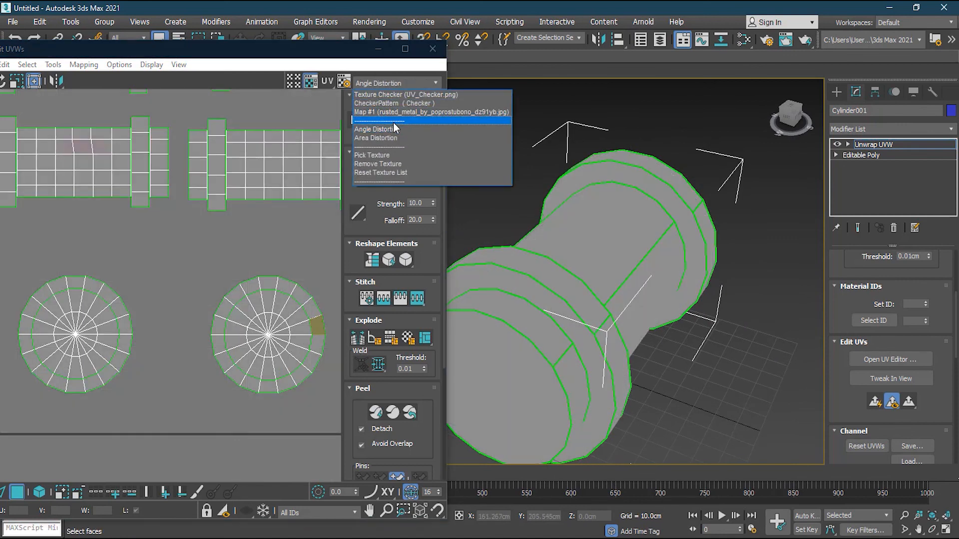
left_click(393, 127)
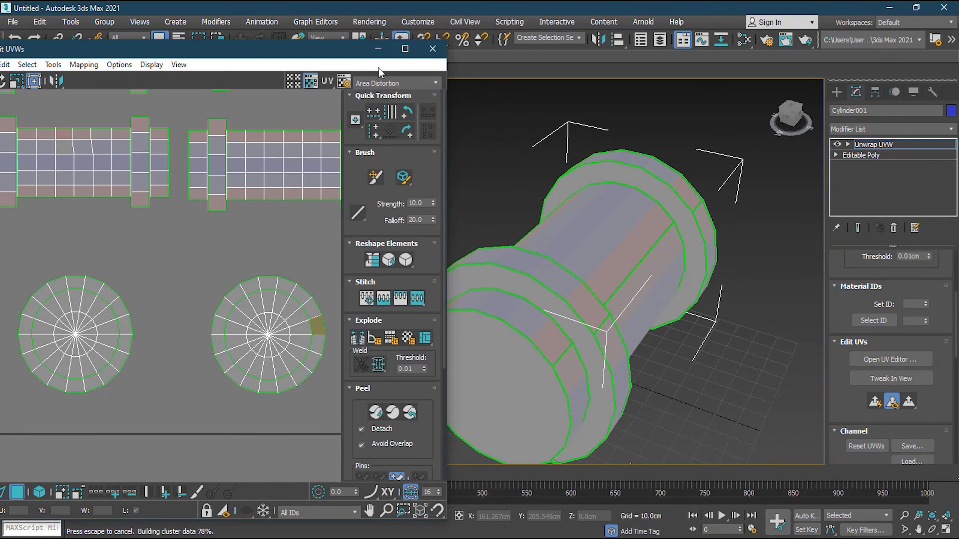
left_click(380, 82)
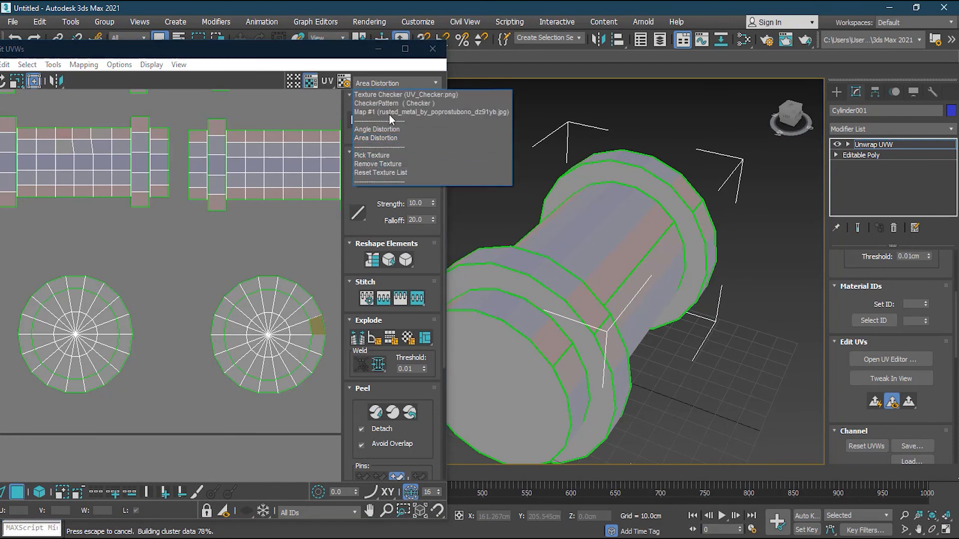
Restore the CheckerPattern (Checker) map and examine the squares on the cylinder's front cap and flanges from several angles.
left_click(389, 103)
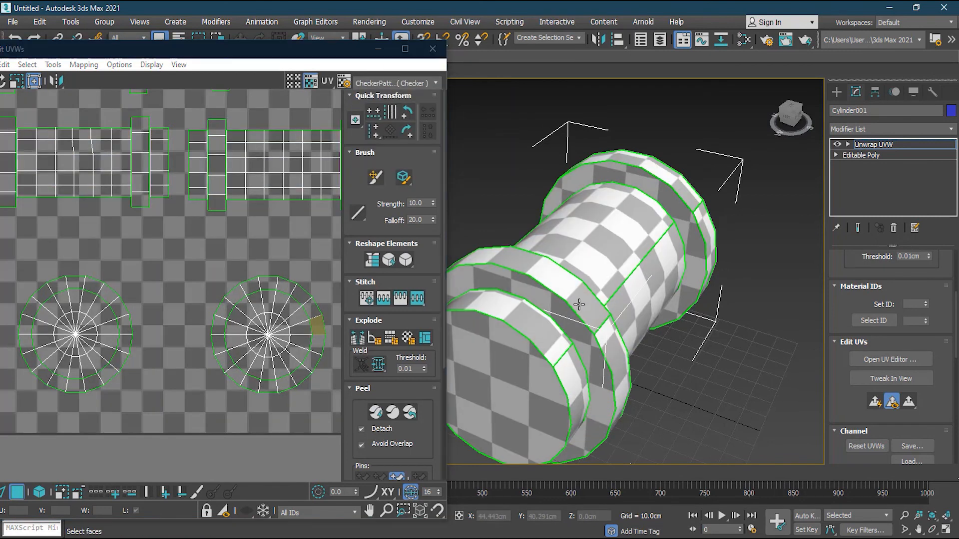
middle_click_drag(595, 303, 640, 298)
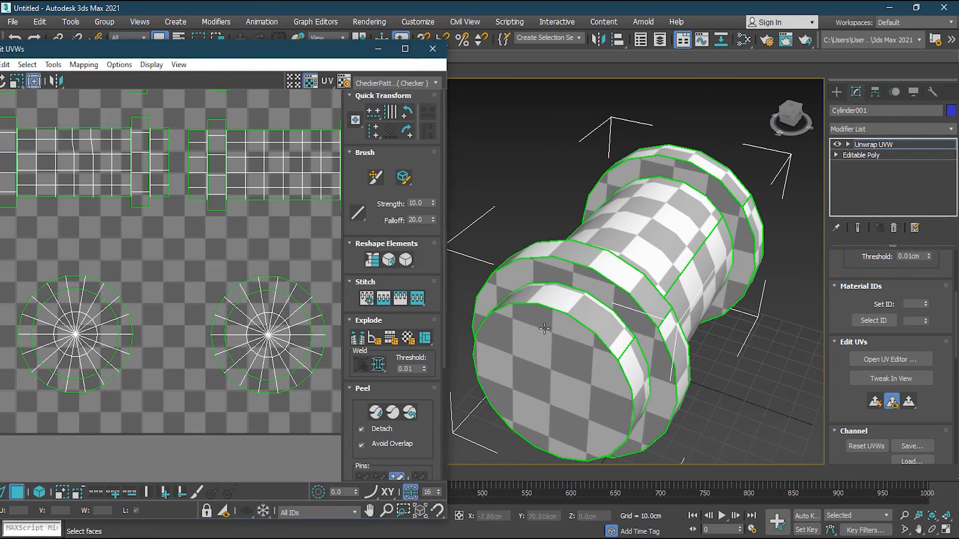
middle_click_drag(577, 389, 637, 377, "alt")
middle_click_drag(704, 303, 598, 324)
middle_click_drag(614, 405, 587, 352, "alt")
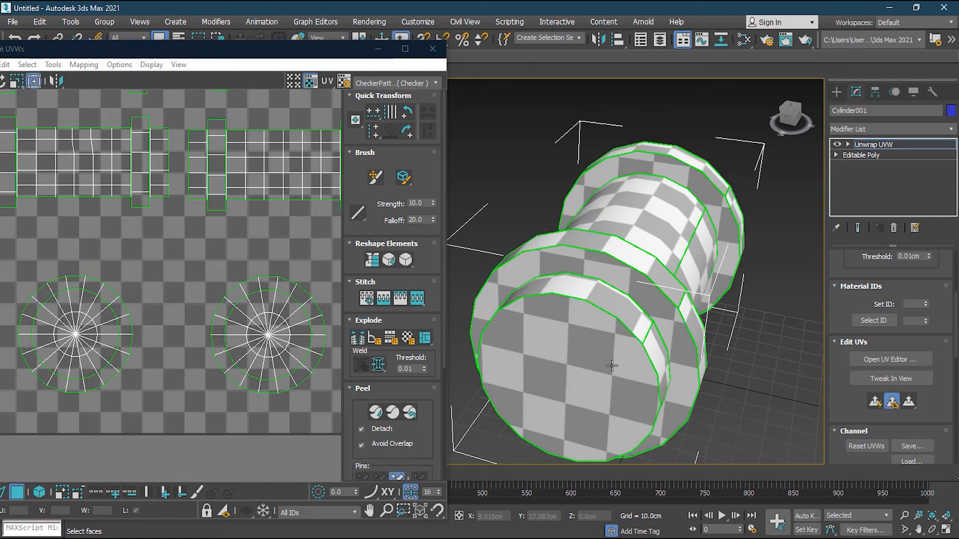
middle_click_drag(618, 402, 623, 316, "alt")
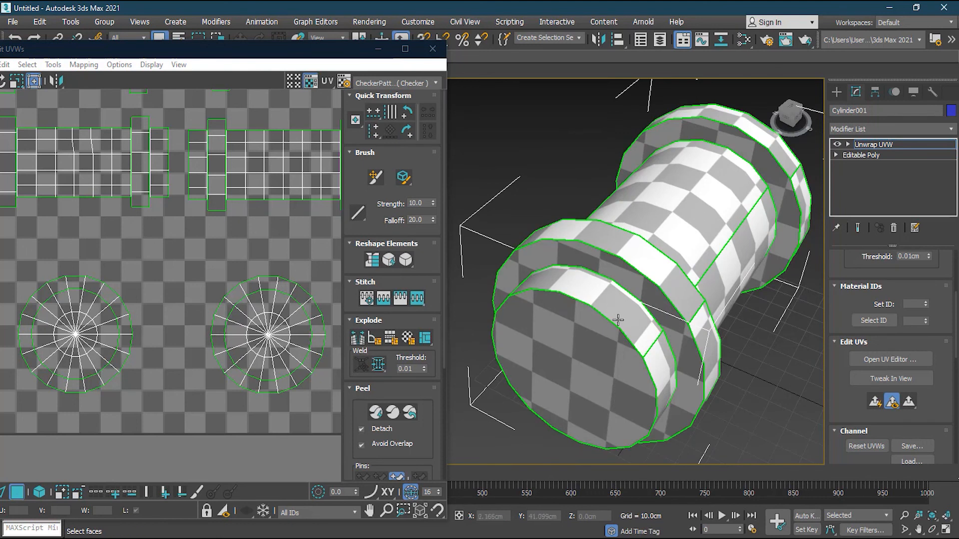
mouse_move(594, 370)
middle_mouse_down("alt")
mouse_move(638, 364)
mouse_move(594, 360)
middle_mouse_up("alt")
Select individual faces of the front cap on the model and in its UV cluster to see which parts match.
left_click_drag(271, 49, 312, 40)
left_click(579, 357)
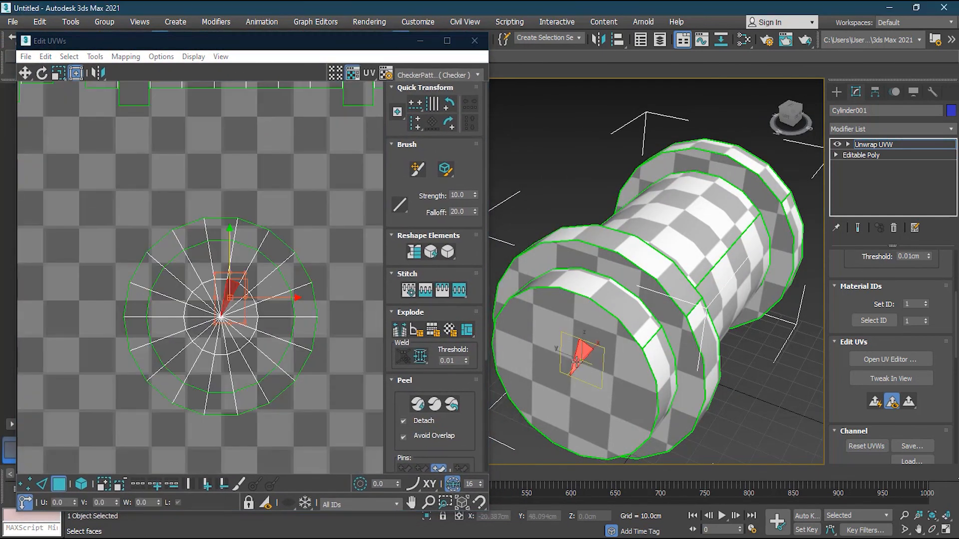
left_click(598, 374)
left_click(260, 271)
left_click(272, 285, "ctrl")
left_click(275, 328, "ctrl")
left_click(264, 360, "ctrl")
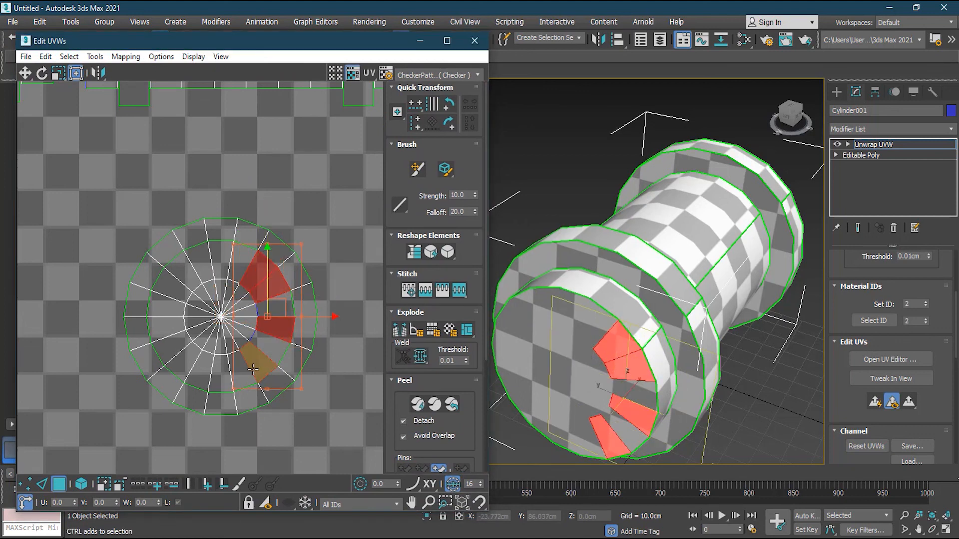
left_click(343, 253)
Select the whole inner disc of the right-hand cap and move it out of its outer ring, up and to the left.
left_click(258, 274)
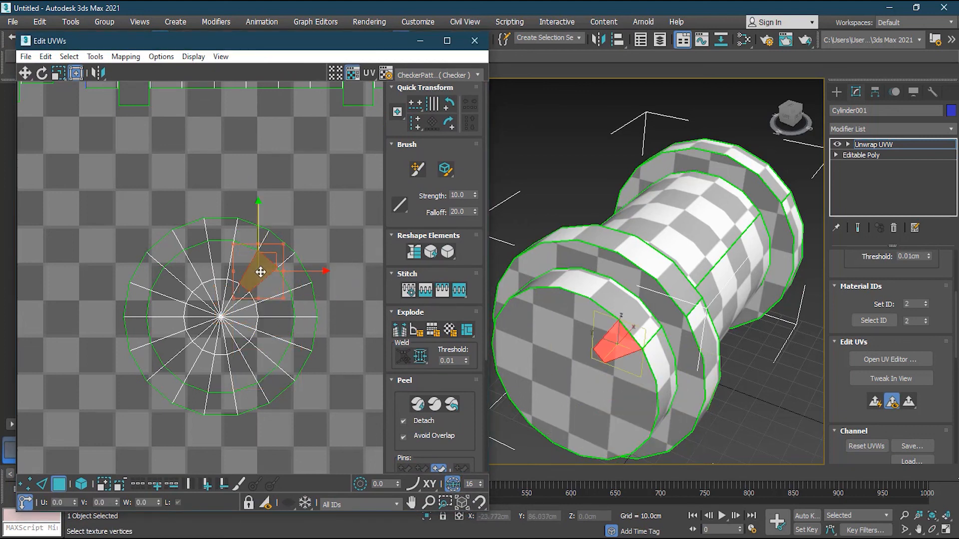
double_click(223, 374, "ctrl")
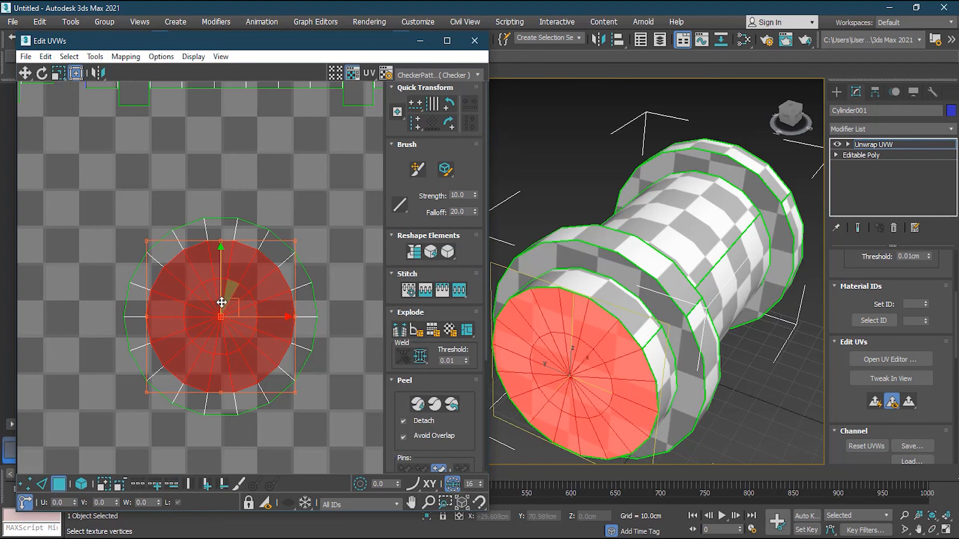
left_click_drag(250, 298, 131, 245)
scroll(182, 310, "down", 3)
scroll(138, 339, "up", 1)
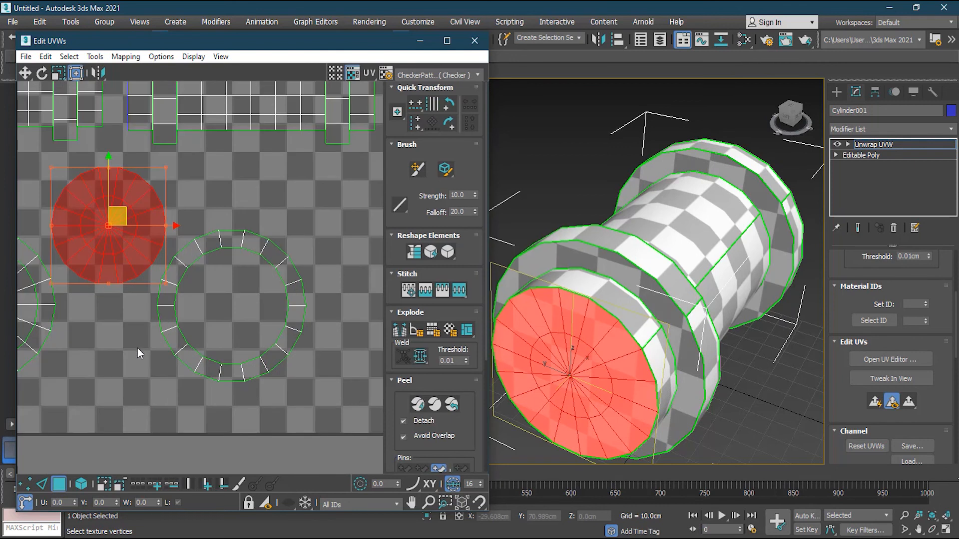
left_click(138, 348)
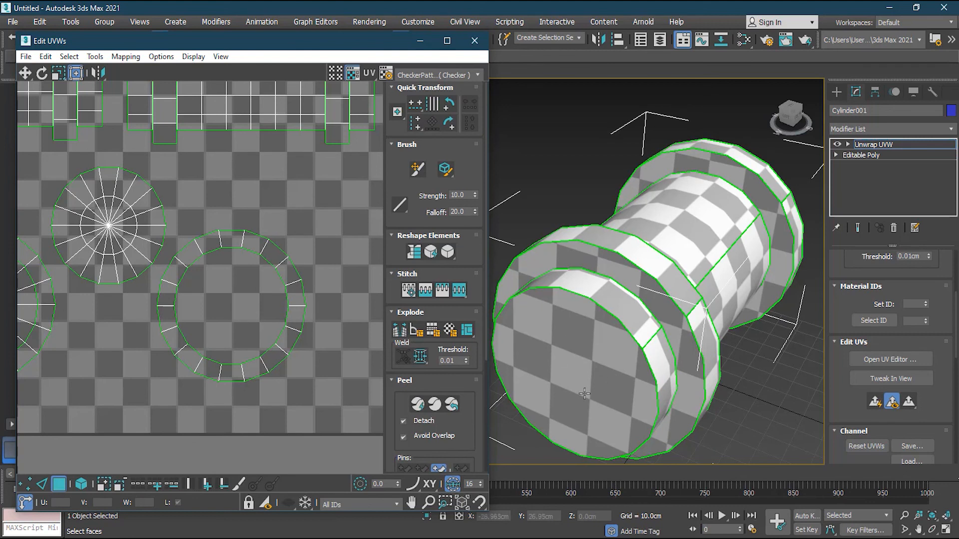
Select the front flange ring and move it up and to the right, away from the ring it overlaps.
mouse_move(93, 287)
middle_mouse_down()
mouse_move(106, 299)
mouse_move(93, 297)
middle_mouse_up()
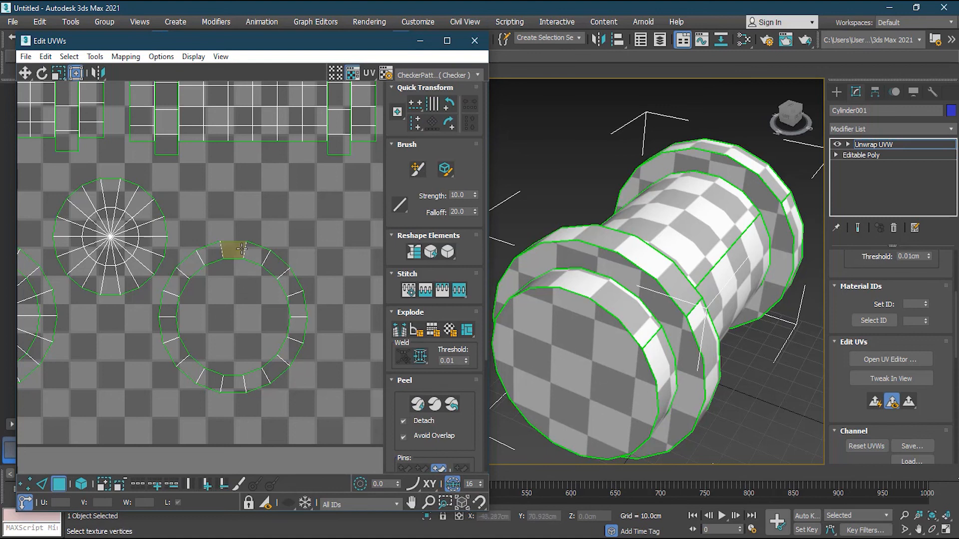
double_click(260, 257)
left_click_drag(247, 306, 319, 303)
scroll(318, 303, "down", 2)
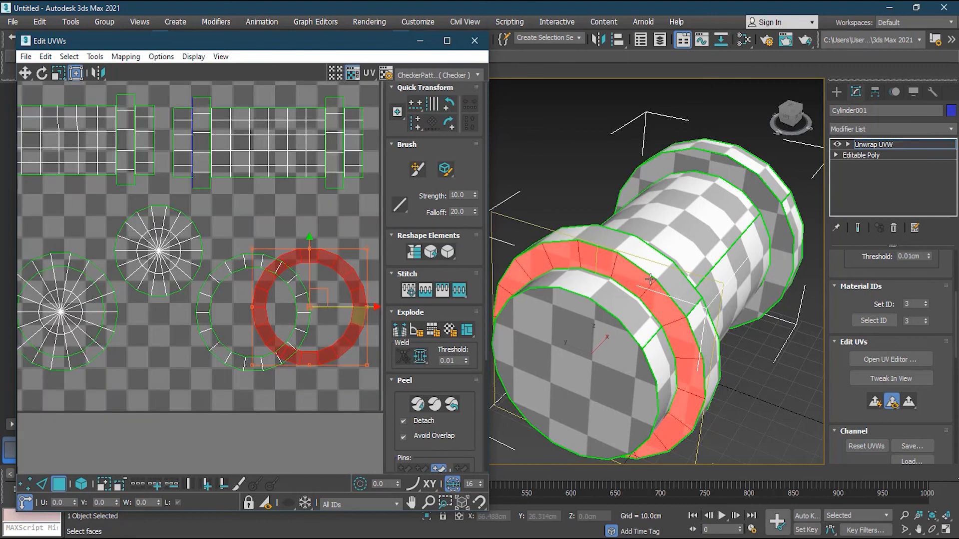
middle_click_drag(253, 308, 205, 298)
left_click_drag(275, 286, 284, 237)
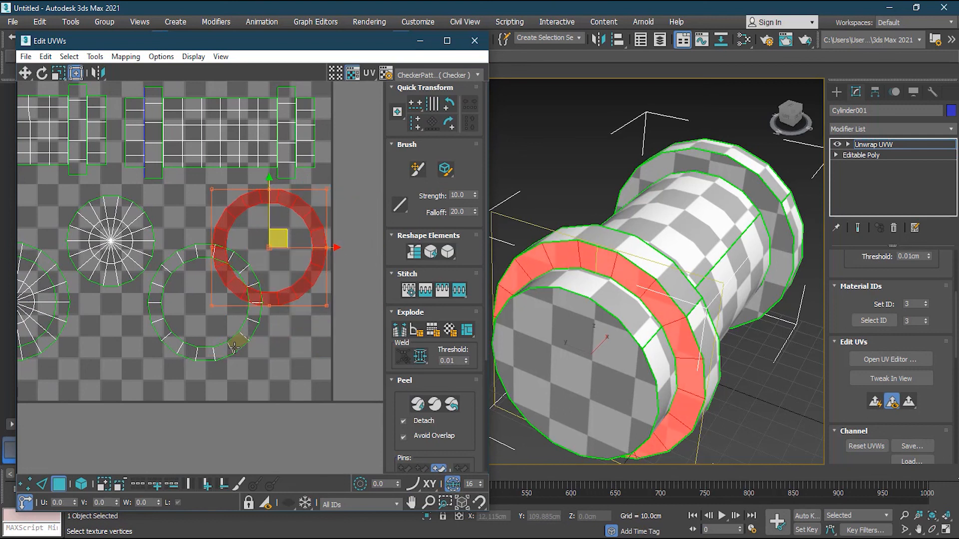
Select the rear flange ring and move it down and to the left, clear of the front flange ring.
left_click(235, 347)
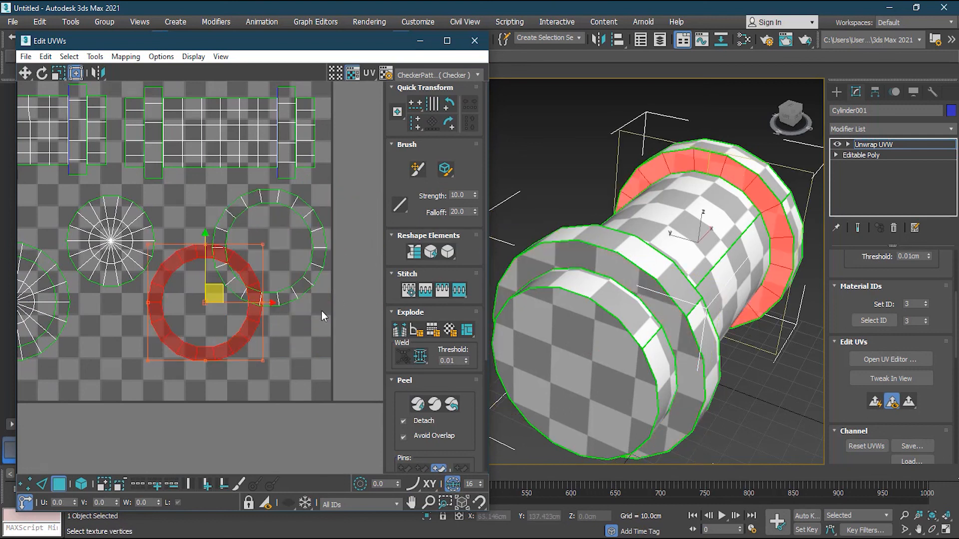
left_click_drag(252, 328, 223, 364)
middle_click_drag(222, 364, 286, 373)
Move the front cap disc into the lower-right corner of the checker square, beside the lower ring.
left_click(208, 273)
left_click_drag(209, 273, 312, 338)
middle_click_drag(312, 338, 203, 324)
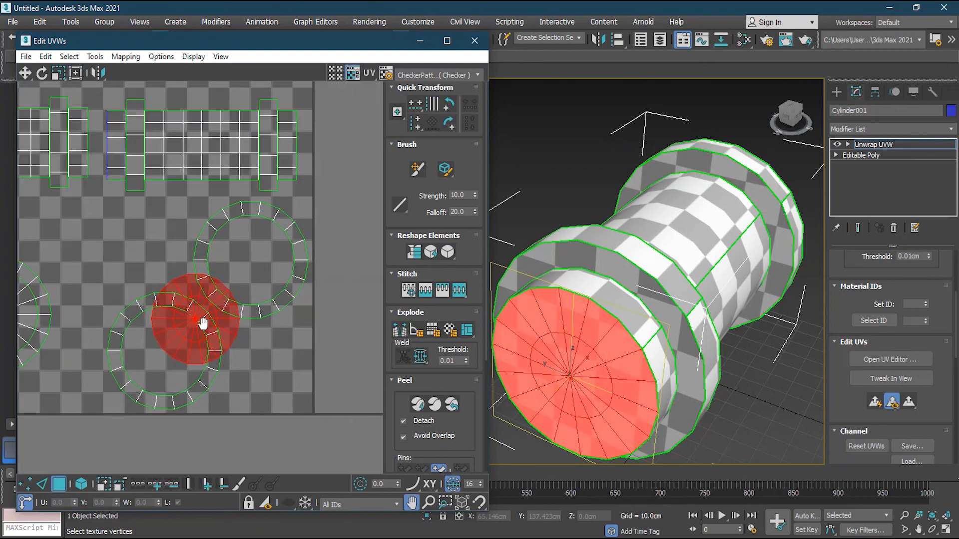
left_click_drag(226, 329, 302, 377)
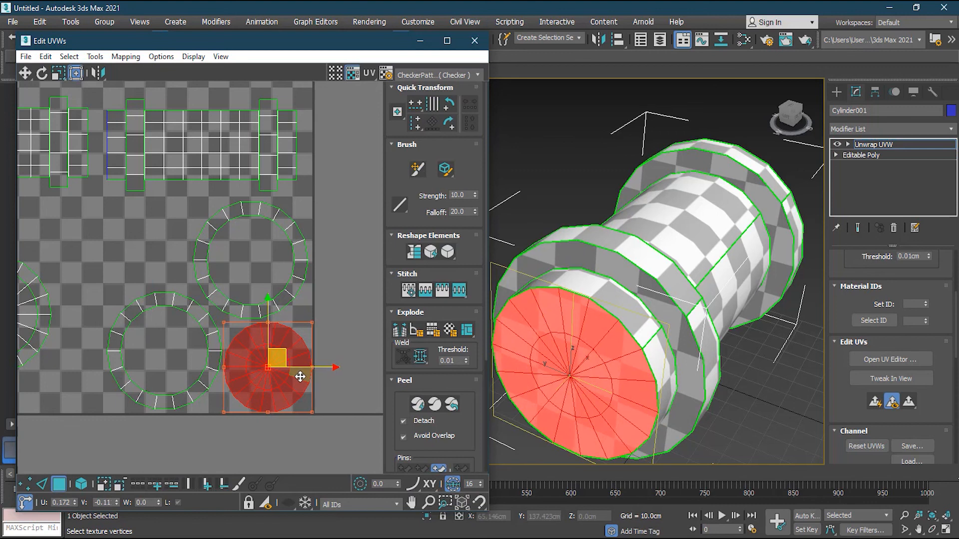
left_click(180, 419)
middle_click_drag(127, 341, 212, 326)
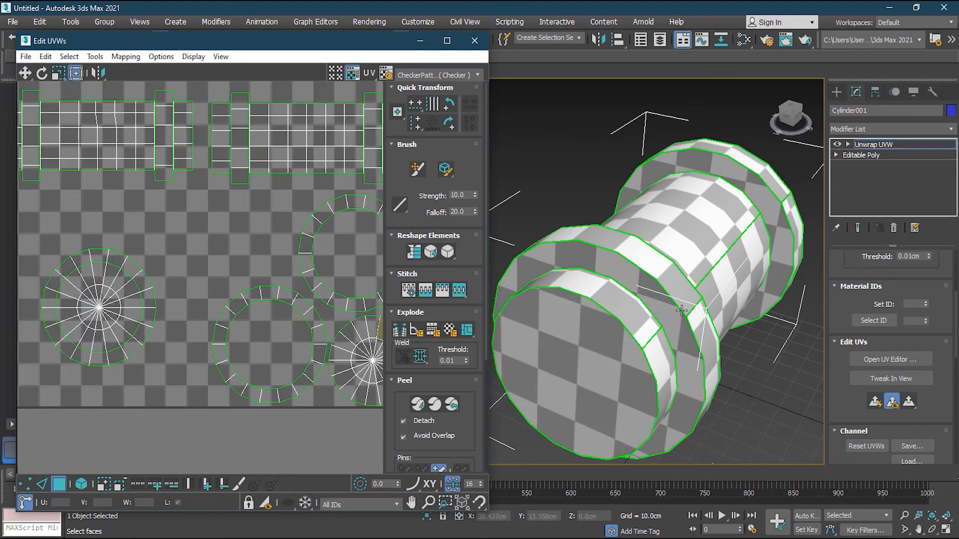
Select the strip of small front rim faces at the left end of the right-hand side cluster.
left_click(635, 307)
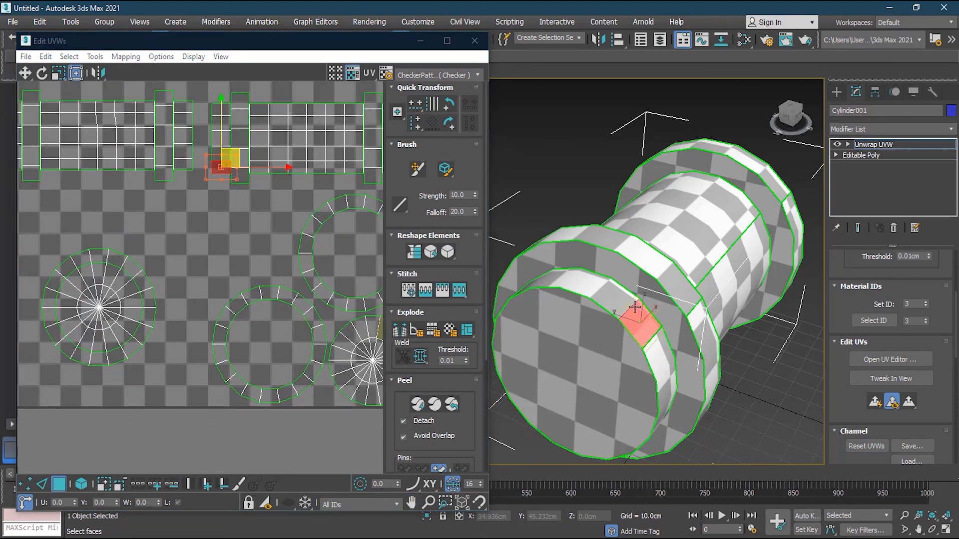
left_click(213, 149)
scroll(240, 239, "up", 2)
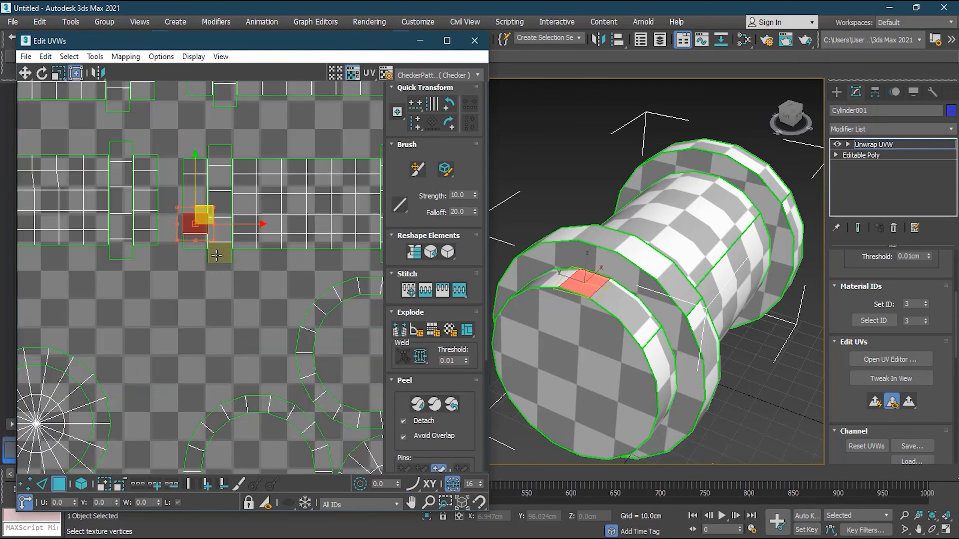
left_click(202, 274)
left_click_drag(180, 265, 201, 258)
Break the selected rim strip off its side cluster and move it into the empty area below, checking its squares on the model.
left_click_drag(199, 225, 187, 298)
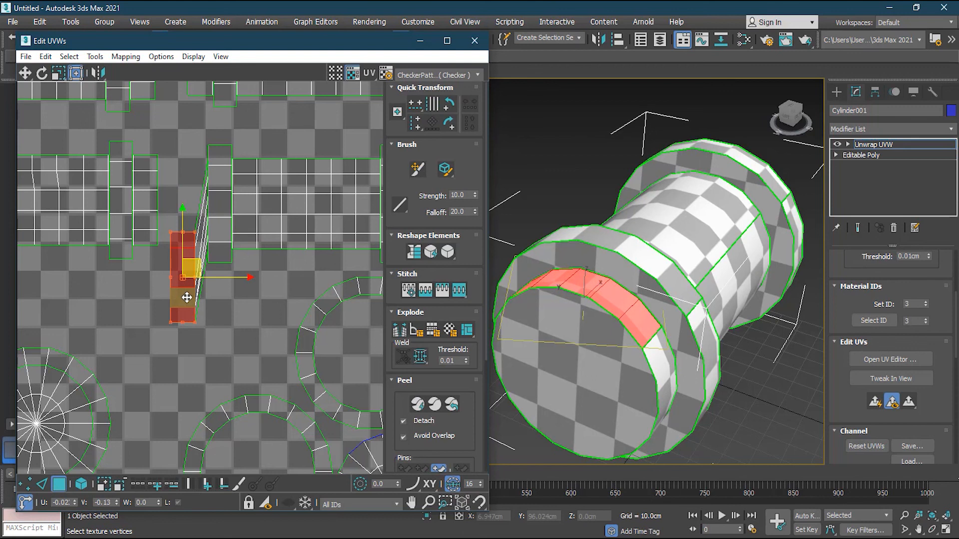
key("ctrl+z")
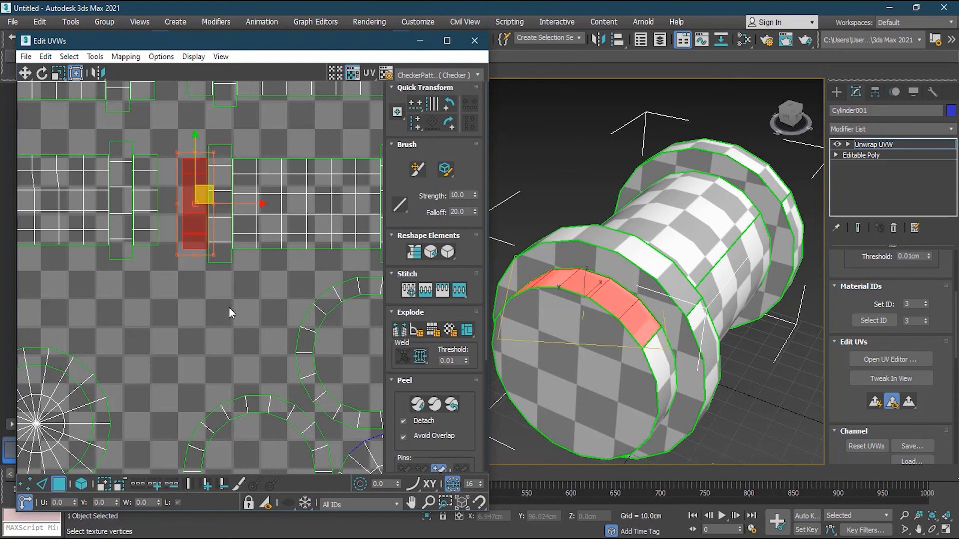
left_click(95, 57)
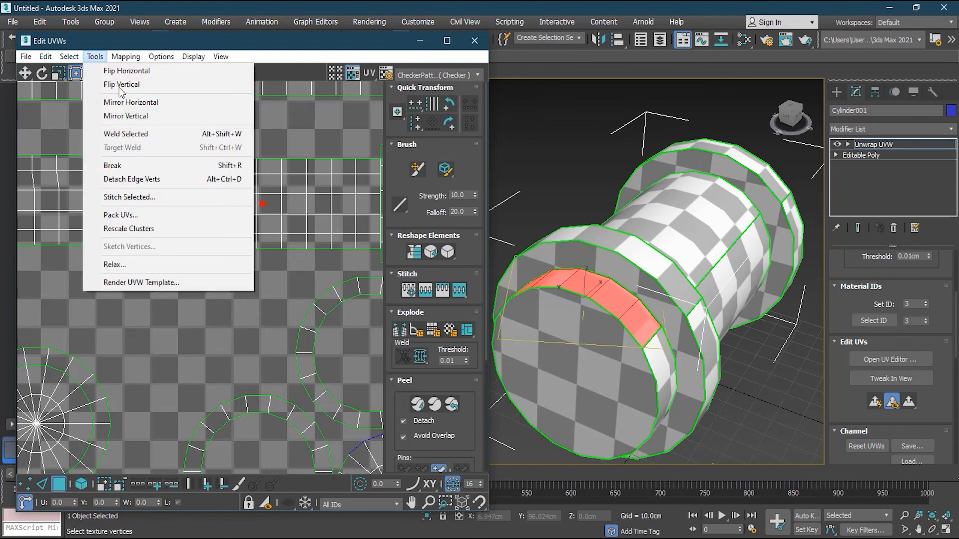
left_click(143, 166)
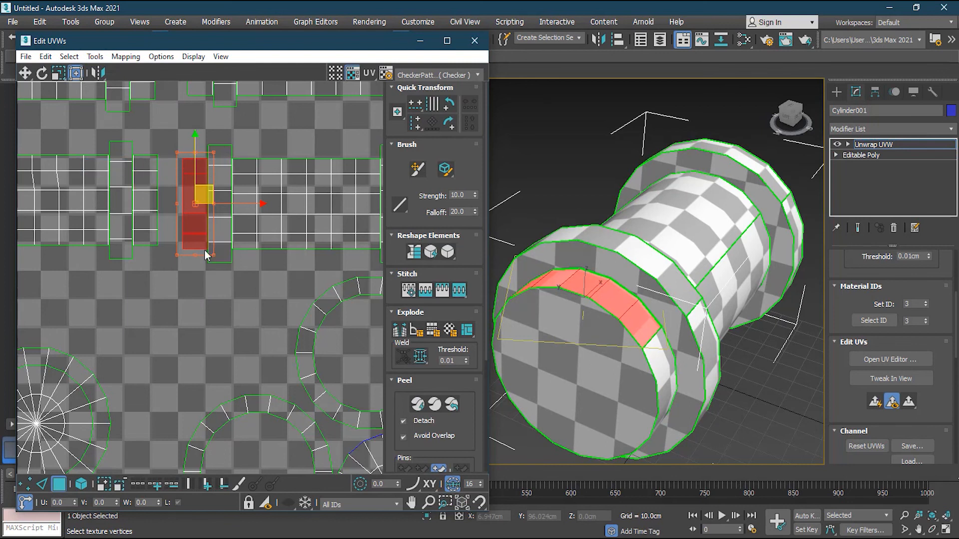
left_click_drag(209, 188, 286, 323)
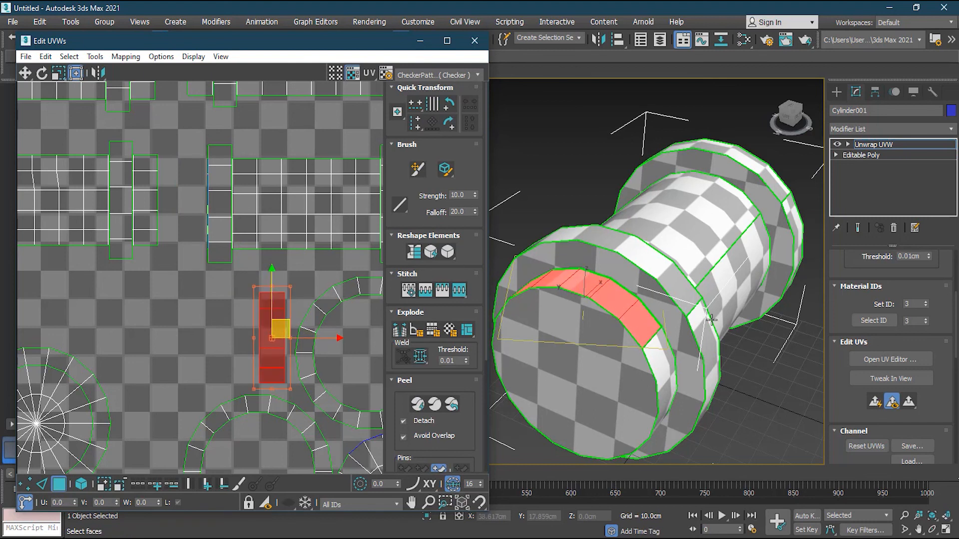
middle_click_drag(627, 325, 718, 331, "alt")
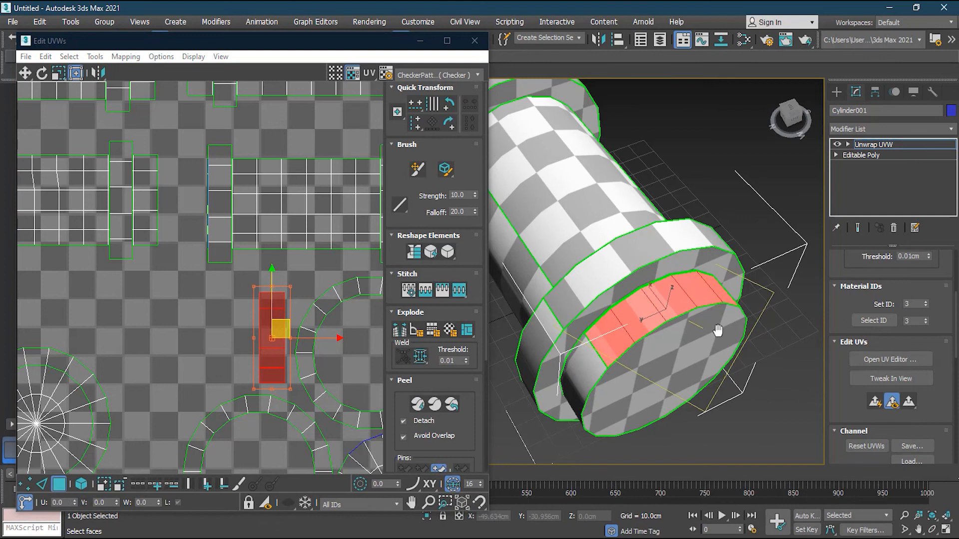
left_click(194, 357)
middle_click_drag(631, 308, 644, 316, "alt")
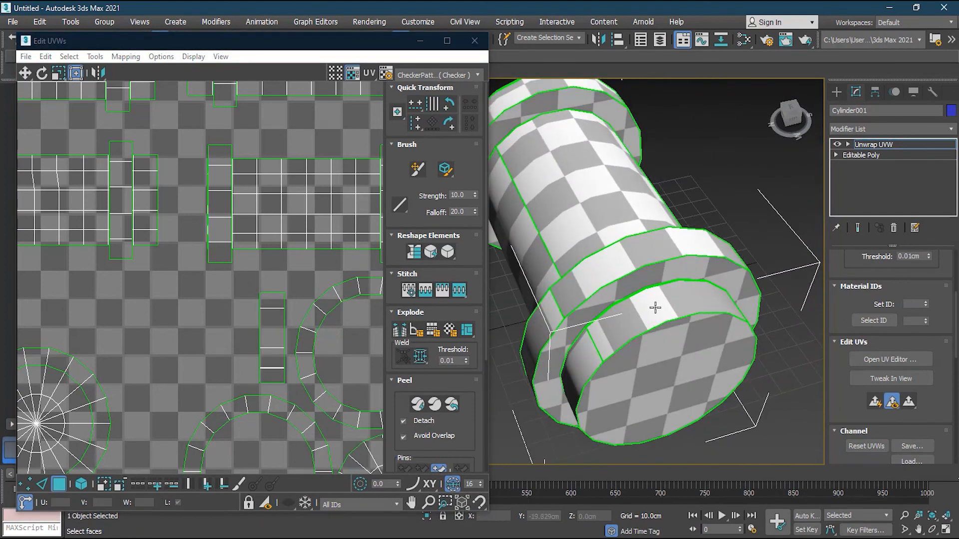
Stretch the detached rim strip taller and move it down to the left, towards the gap between the round cap and lower ring.
left_click(276, 359)
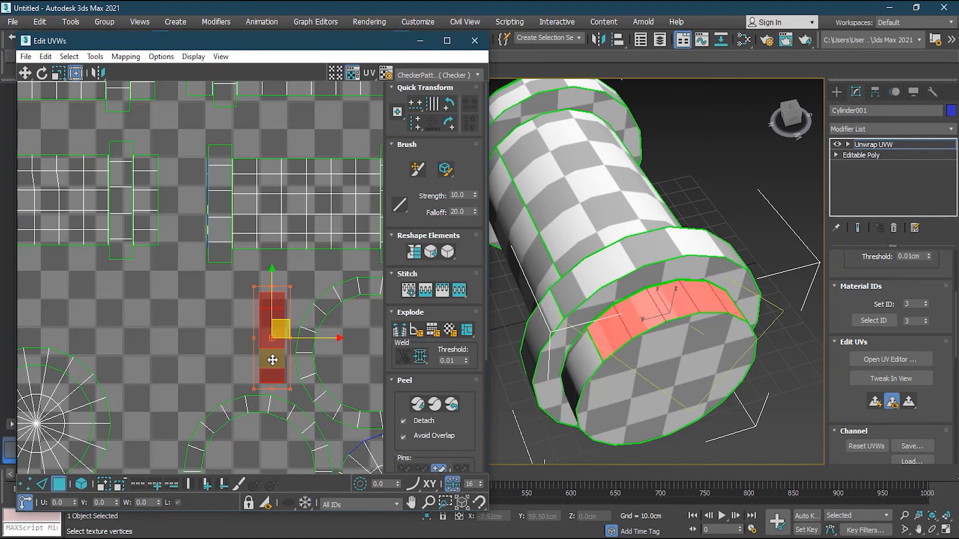
scroll(272, 359, "down", 2)
scroll(224, 335, "up", 2)
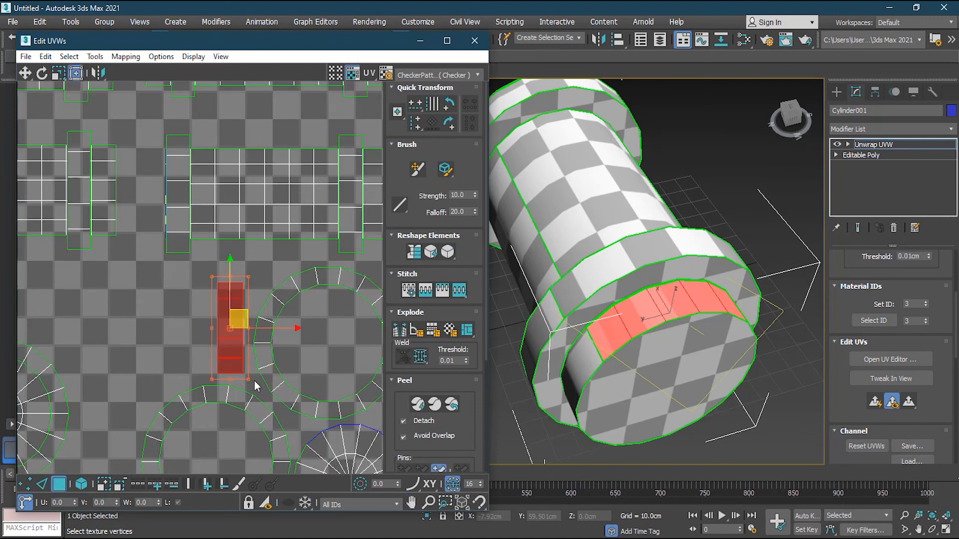
left_click_drag(212, 276, 216, 236)
left_click_drag(240, 290, 137, 346)
middle_click_drag(171, 309, 269, 199)
Place the rim strip at the checker square's lower edge between cap and ring, and resize it into a tall, narrow rectangle.
left_click_drag(226, 278, 225, 387)
left_click_drag(210, 300, 176, 295)
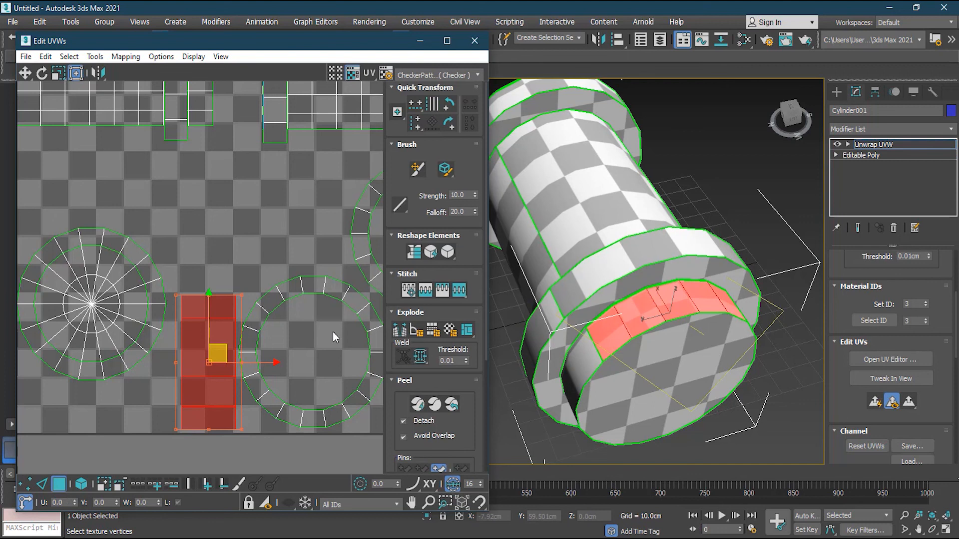
middle_click_drag(671, 356, 653, 330, "alt")
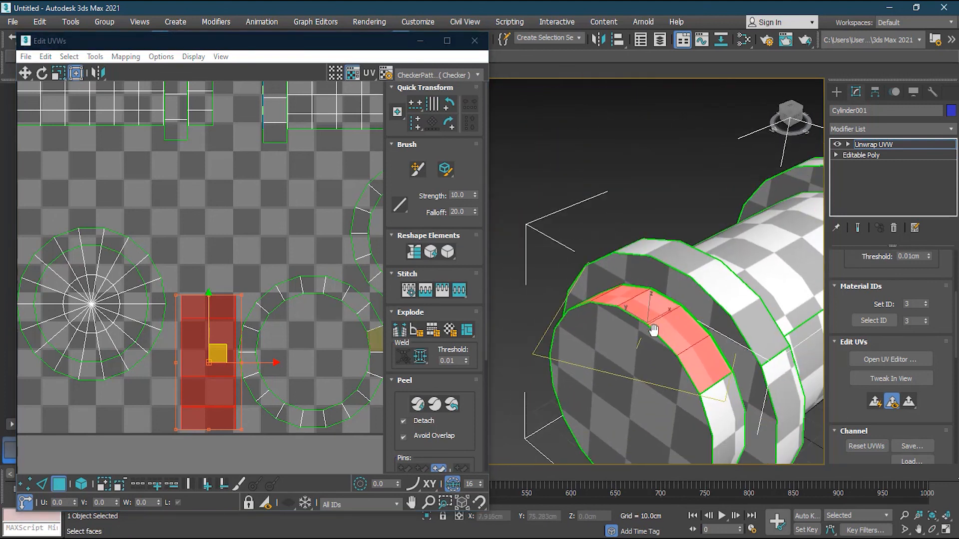
left_click_drag(242, 295, 222, 264)
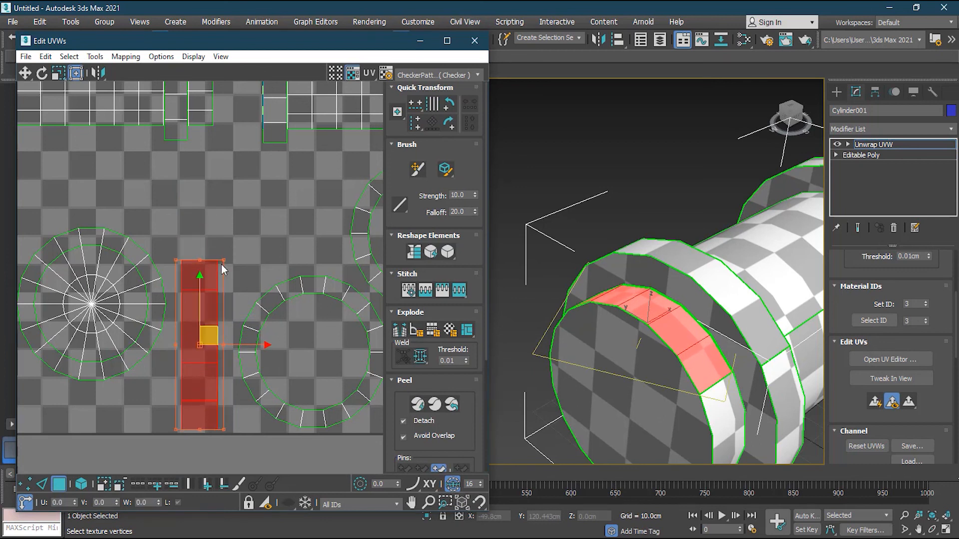
Apply Flatten Mapping to the selected front rim strip with a polygon angle threshold of 45 and spacing of 0.001.
left_click(95, 58)
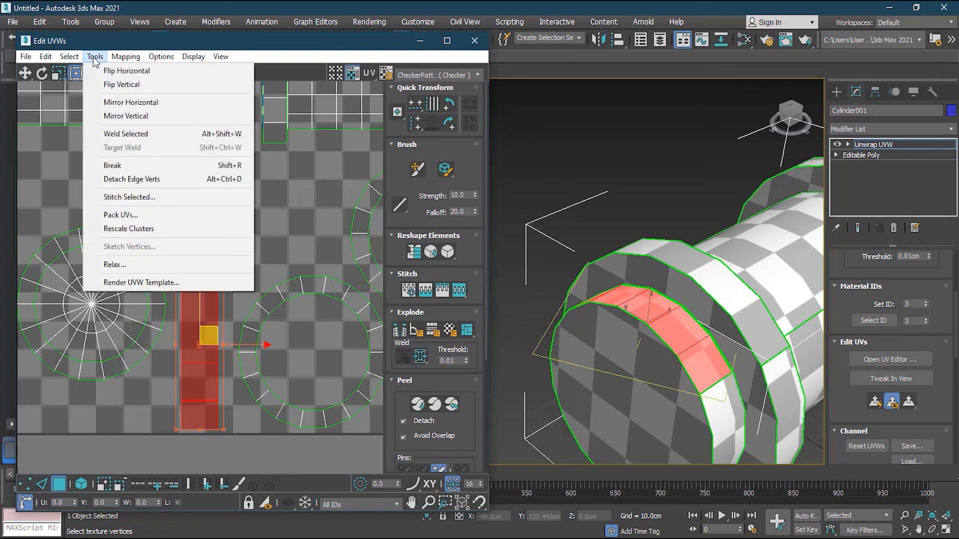
mouse_move(123, 60)
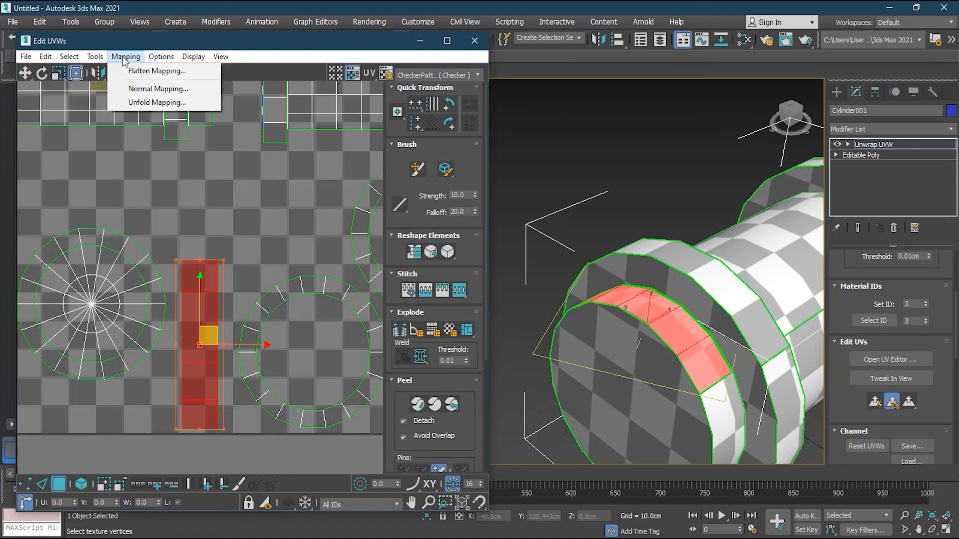
left_click(142, 72)
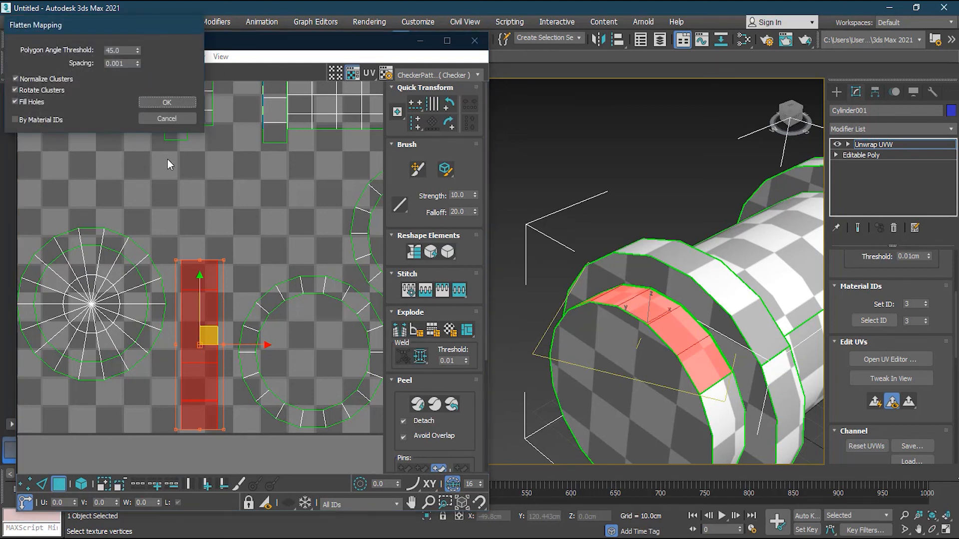
left_click(167, 102)
Shrink the flattened rim strip to a small horizontal band matching the model's checker scale and place it in the empty area below the side clusters.
scroll(177, 195, "down", 3)
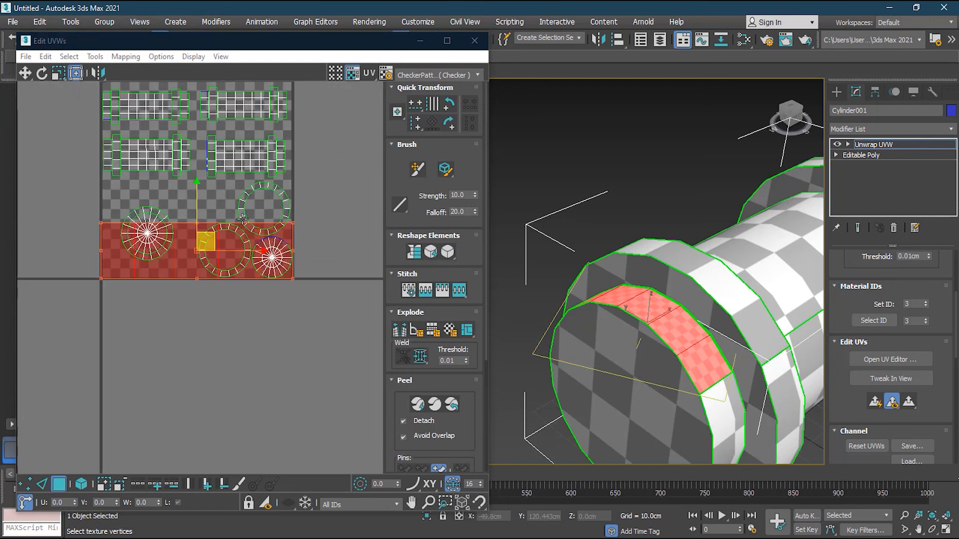
scroll(242, 219, "up", 2)
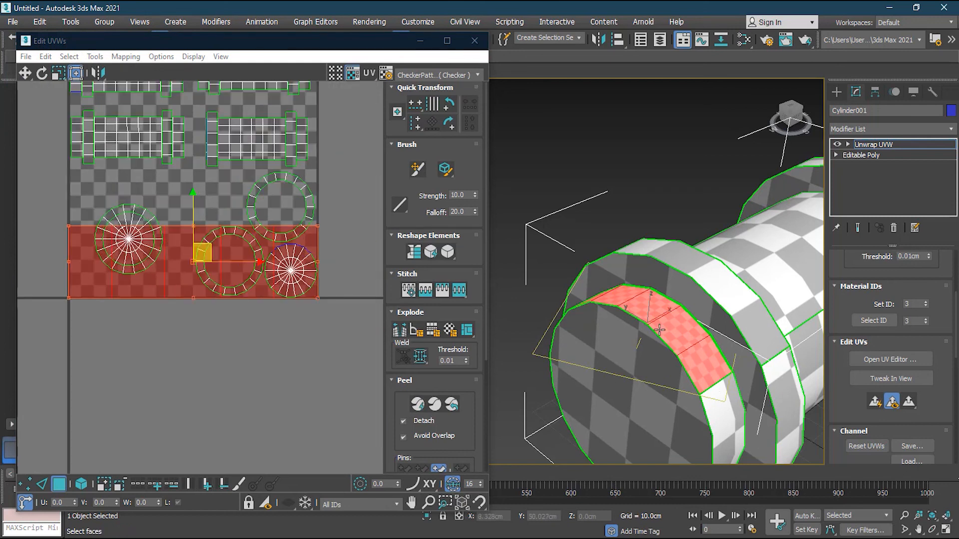
middle_click_drag(659, 330, 656, 311, "alt")
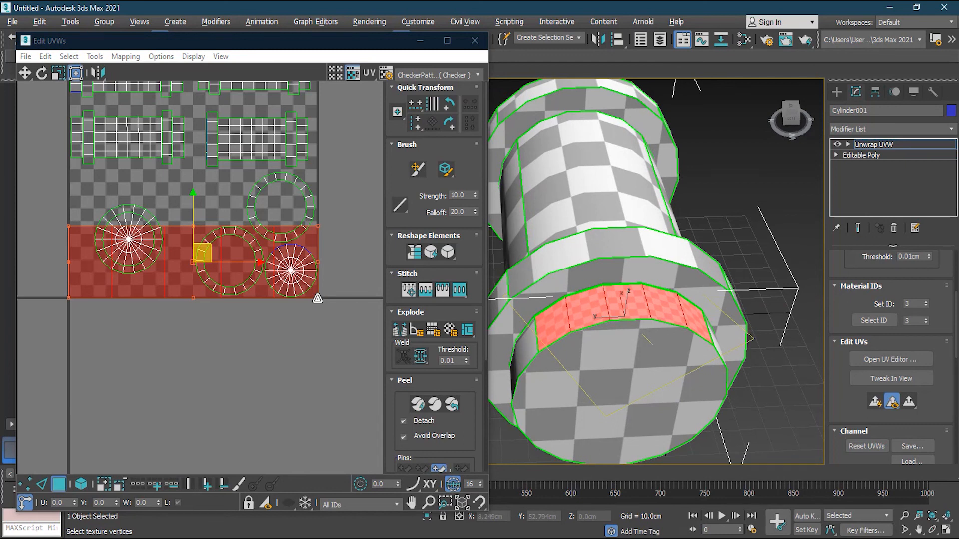
left_click_drag(318, 299, 202, 179)
scroll(202, 179, "up", 4)
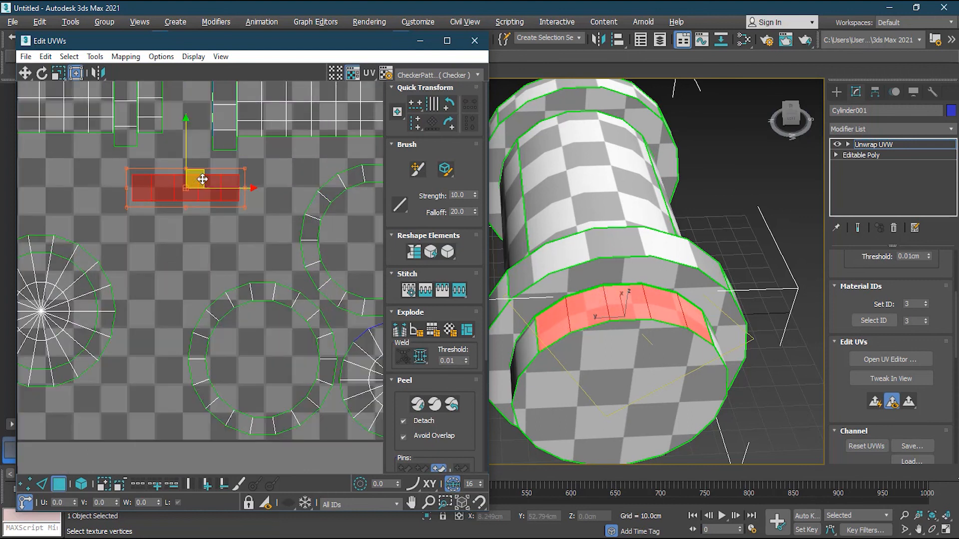
Locate the next front rim section from a face on the model and select its strip at the left end of the upper right side cluster.
middle_click_drag(699, 382, 632, 387, "alt")
left_click(727, 394)
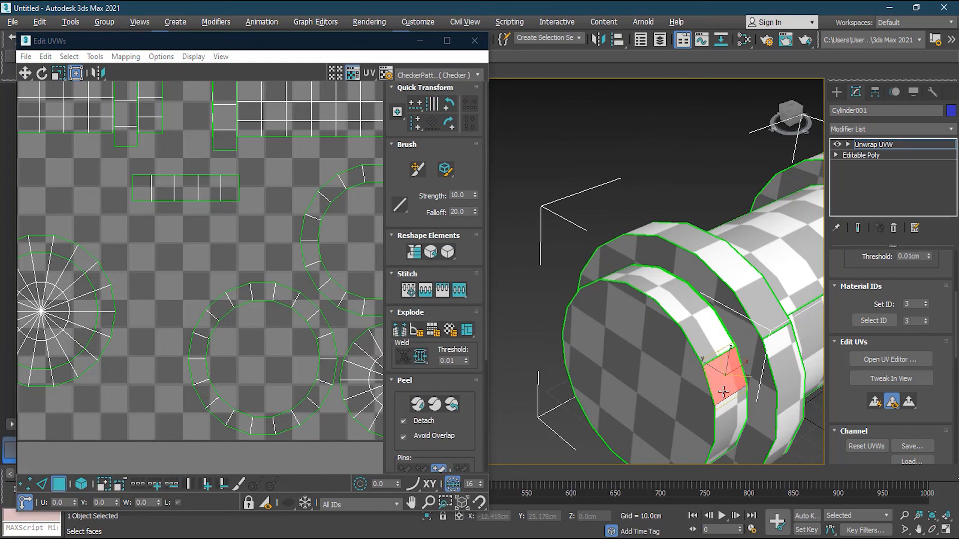
scroll(205, 212, "down", 3)
scroll(218, 223, "up", 4)
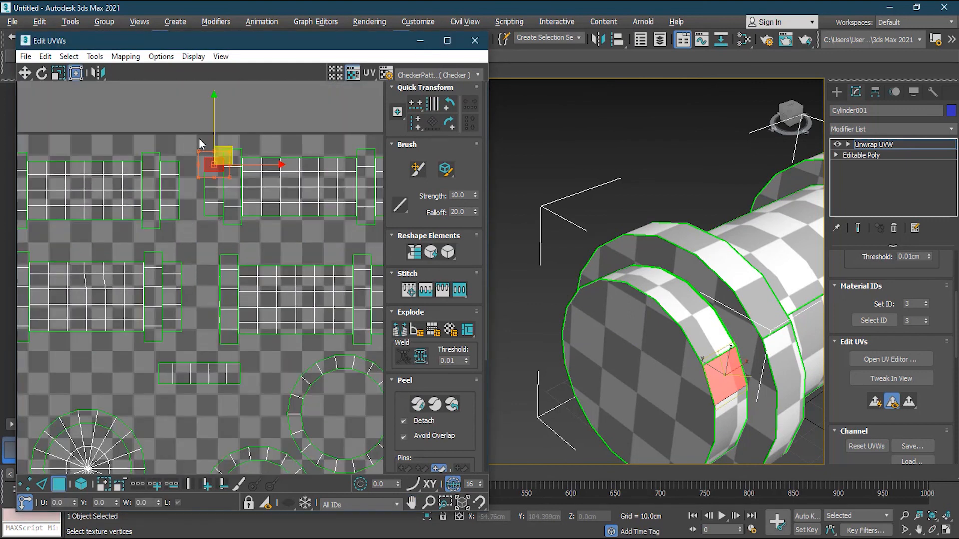
left_click_drag(197, 139, 216, 239)
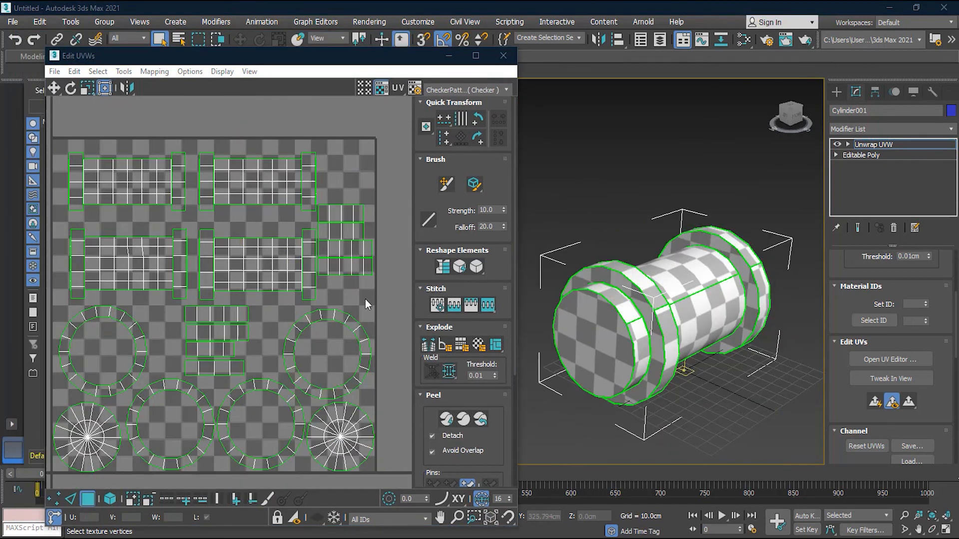
Replace the checker pattern with the Map #1 rusted metal texture on the UV layout and the cylinder.
middle_click_drag(657, 362, 697, 347, "alt")
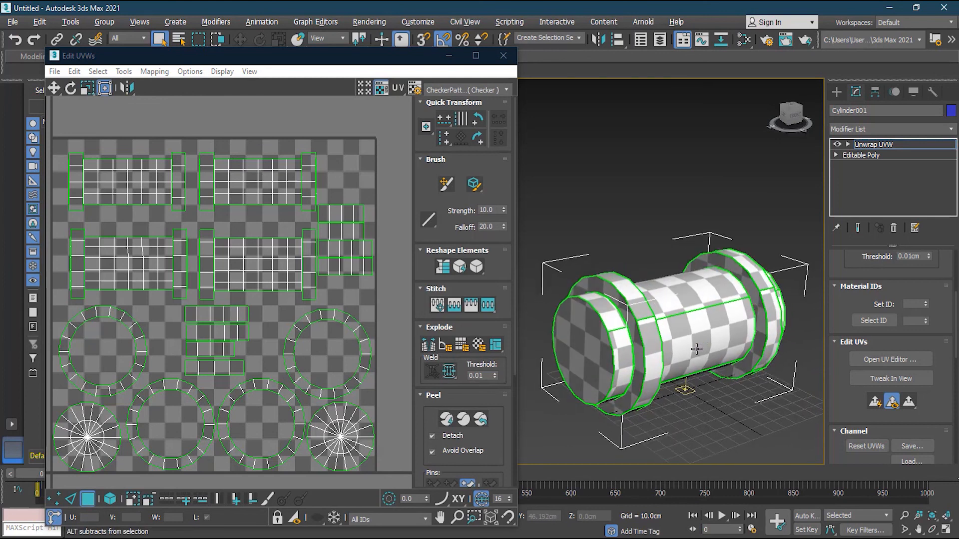
left_click(462, 90)
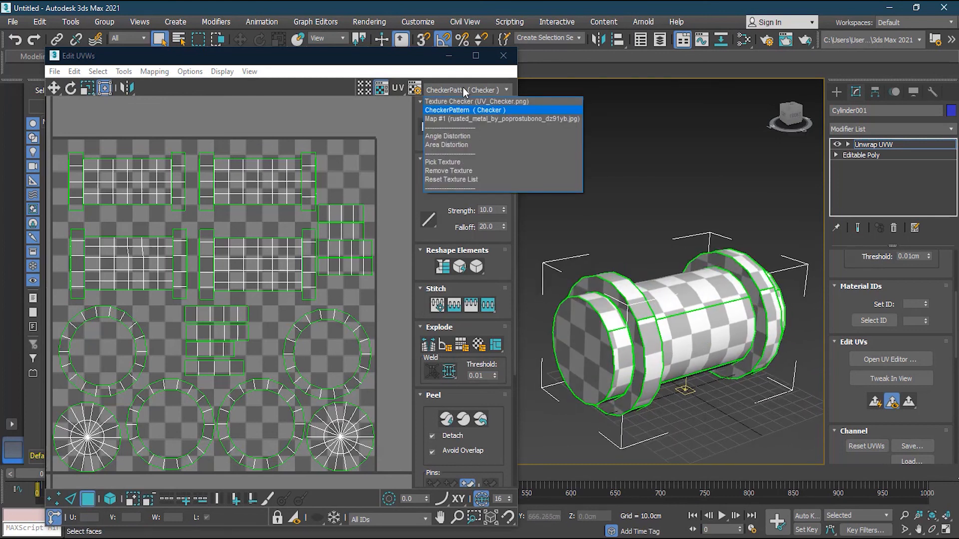
left_click(489, 119)
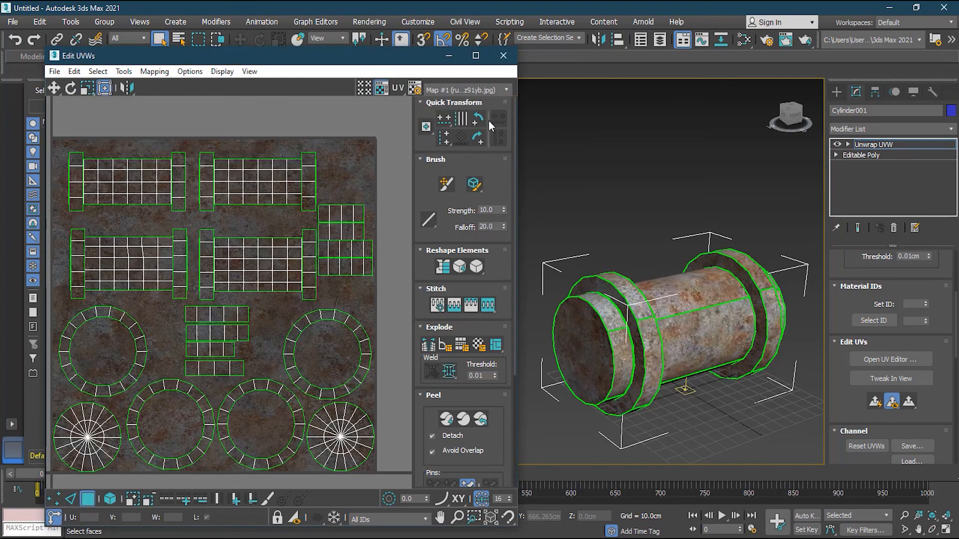
Close the UV editing window and deselect the cylinder.
left_click(503, 59)
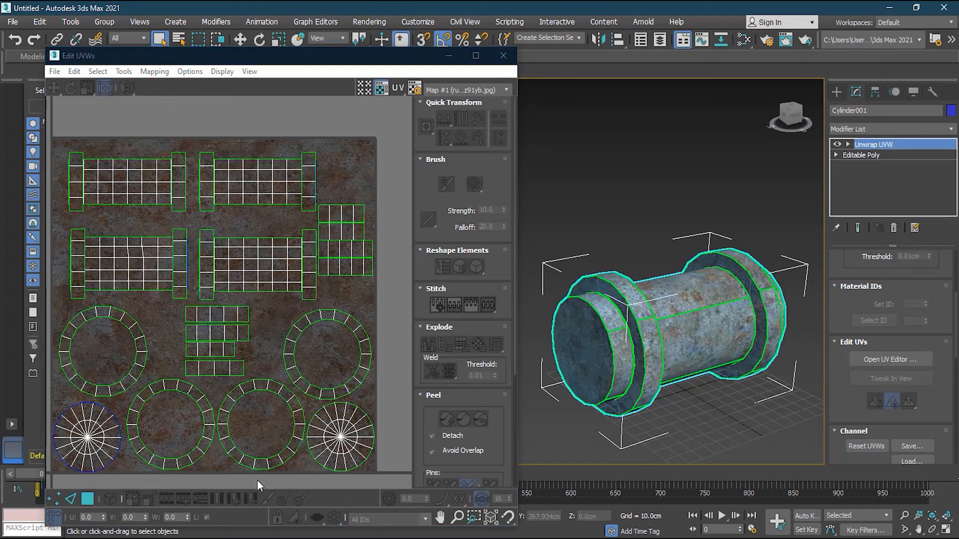
left_click(503, 56)
left_click(649, 231)
Examine the rusted metal texture on the cylinder's body, rims and caps from several angles and distances.
middle_click_drag(661, 351, 586, 352)
scroll(572, 368, "up", 3)
middle_click_drag(488, 405, 607, 274, "alt")
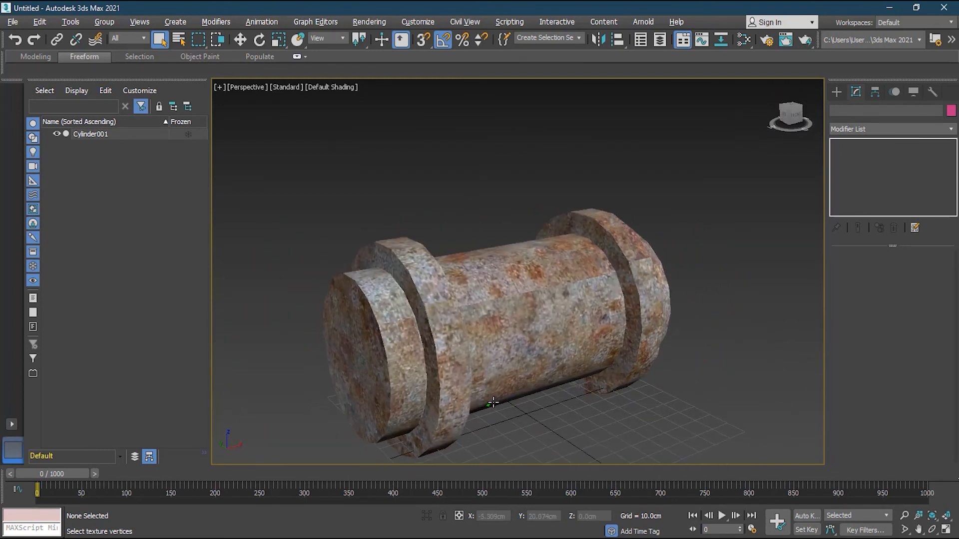
left_click(462, 309)
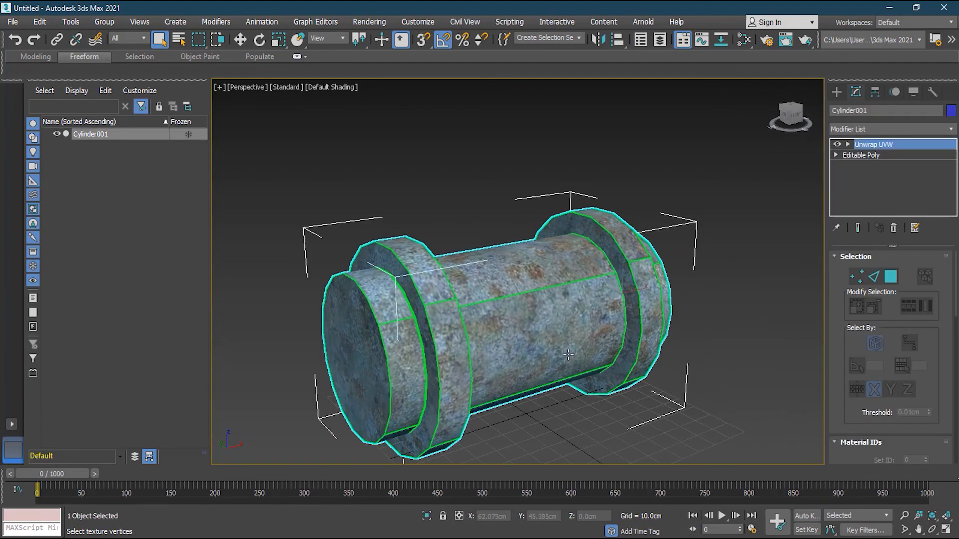
left_click(593, 428)
middle_click_drag(591, 424, 568, 415, "alt")
scroll(547, 367, "down", 3)
mouse_move(546, 367)
middle_mouse_down("alt")
mouse_move(531, 396)
mouse_move(548, 377)
middle_mouse_up("alt")
middle_click_drag(556, 432, 567, 404, "alt")
scroll(568, 397, "up", 5)
scroll(568, 397, "down", 5)
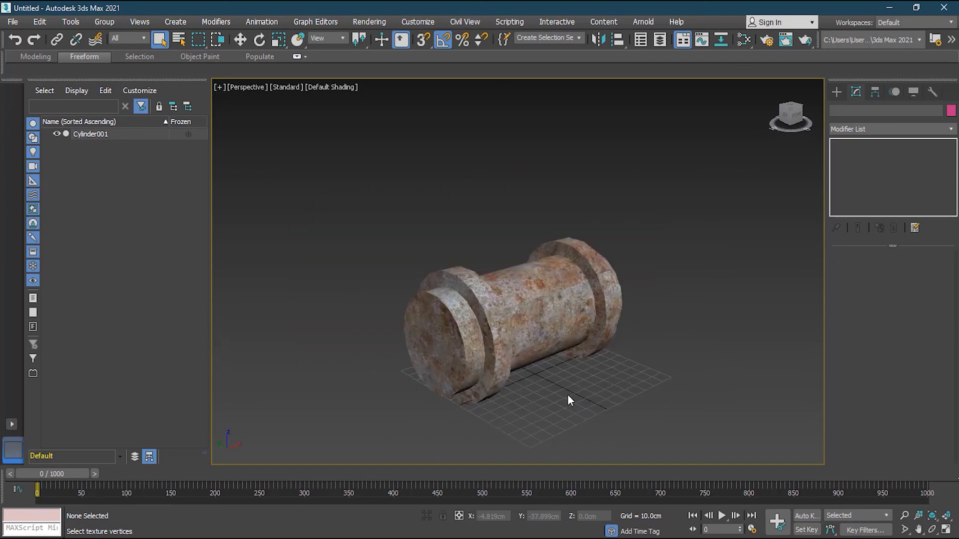
middle_click_drag(547, 352, 515, 399)
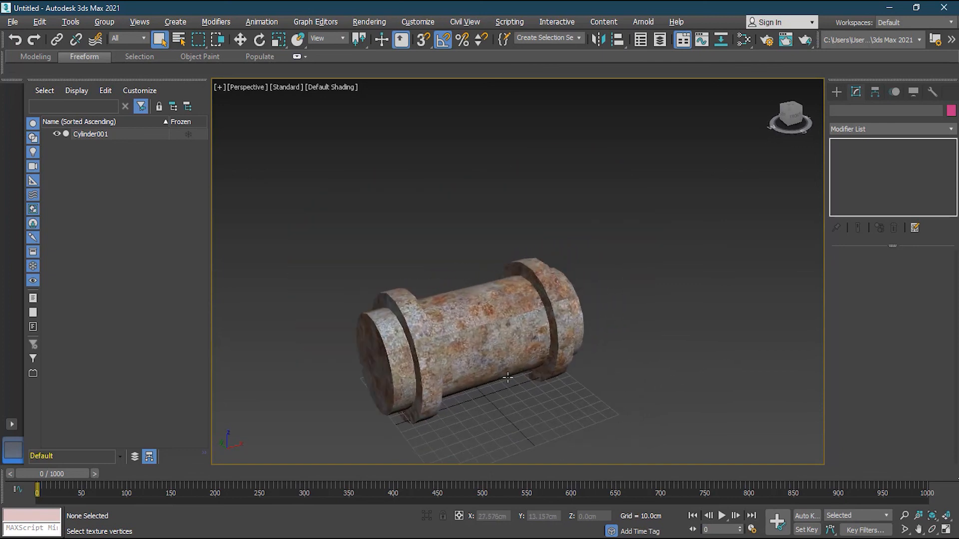
scroll(466, 423, "up", 5)
middle_click_drag(395, 381, 490, 385, "alt")
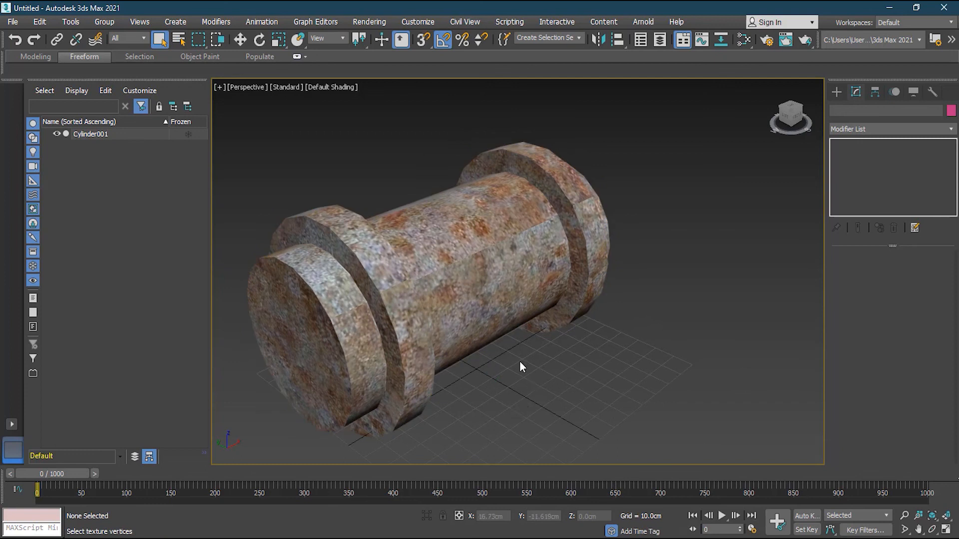
scroll(520, 363, "down", 3)
mouse_move(523, 363)
middle_mouse_down("alt")
mouse_move(463, 333)
mouse_move(358, 320)
mouse_move(409, 276)
mouse_move(511, 361)
middle_mouse_up("alt")
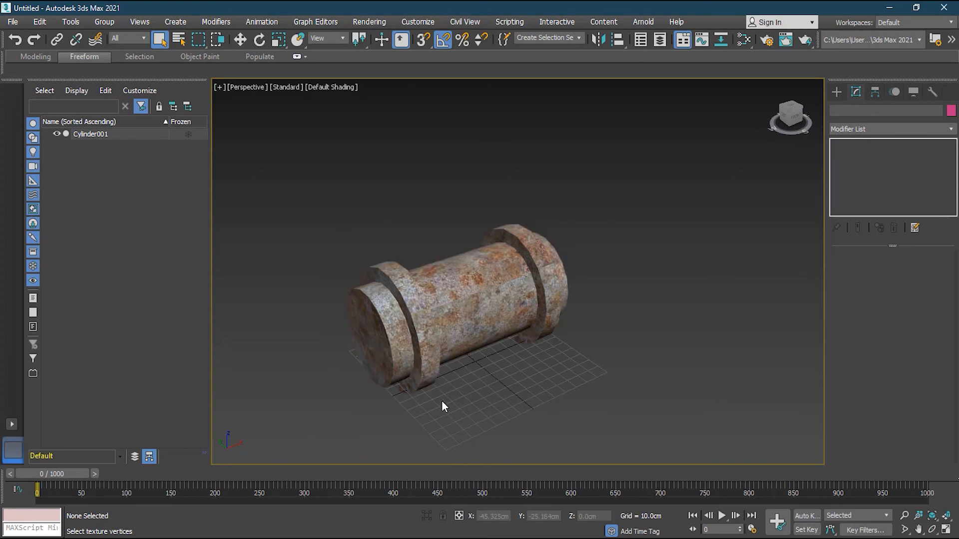
scroll(441, 400, "up", 5)
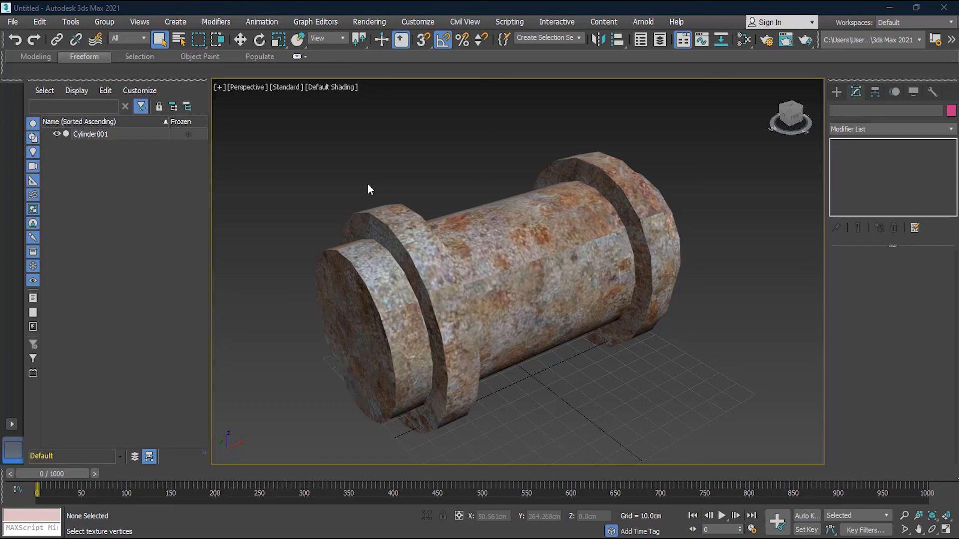
scroll(375, 193, "down", 3)
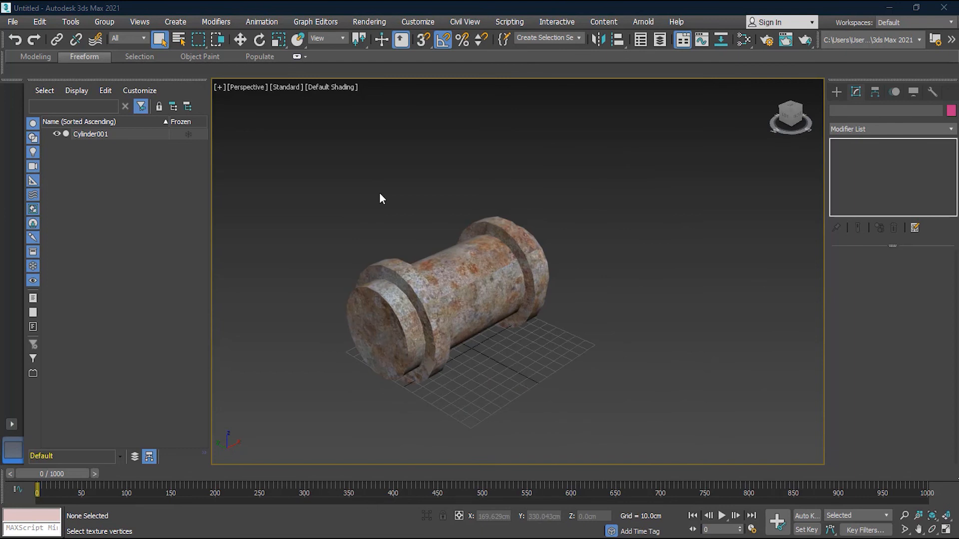